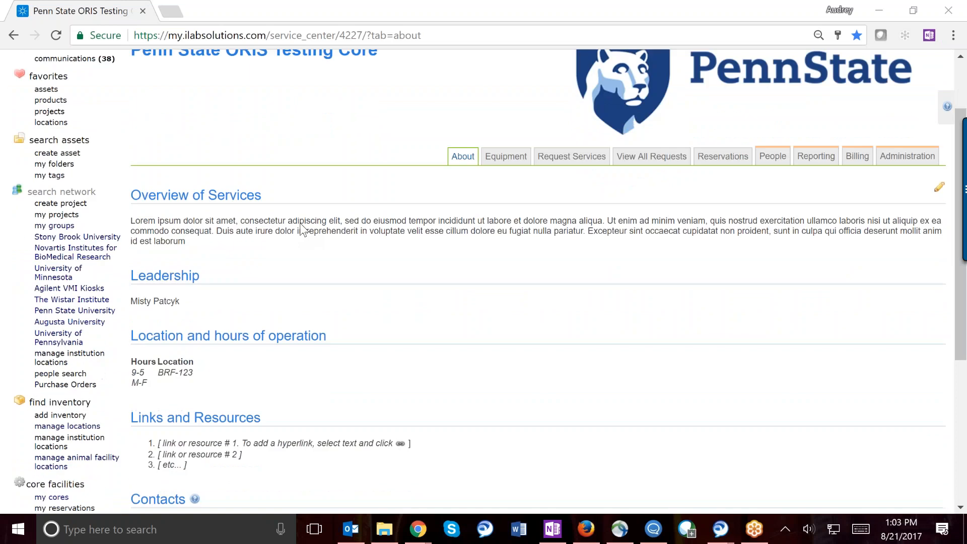
- Examine the testing core's About page, including the services overview, leadership, hours and location, and resource sections
scroll(394, 219, "up", 1)
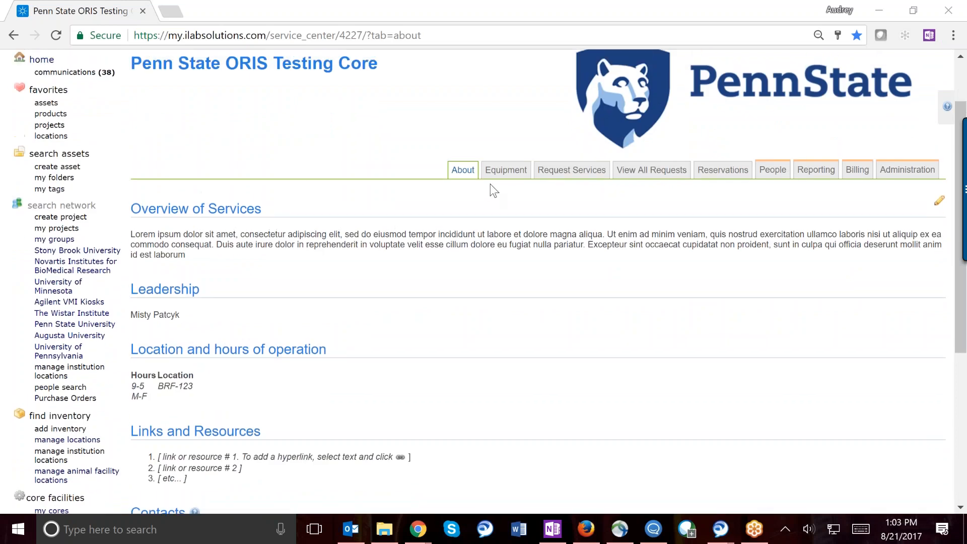
scroll(433, 394, "down", 1)
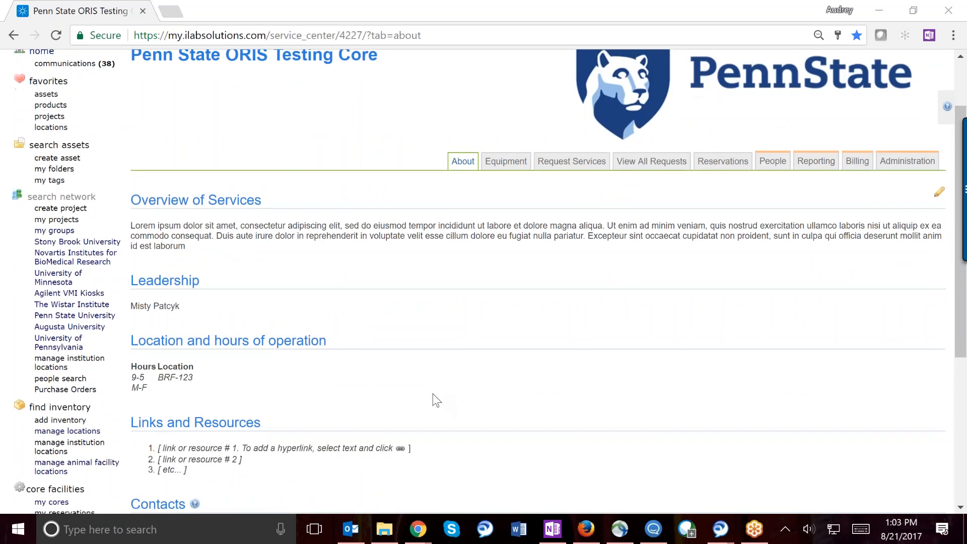
scroll(434, 394, "up", 2)
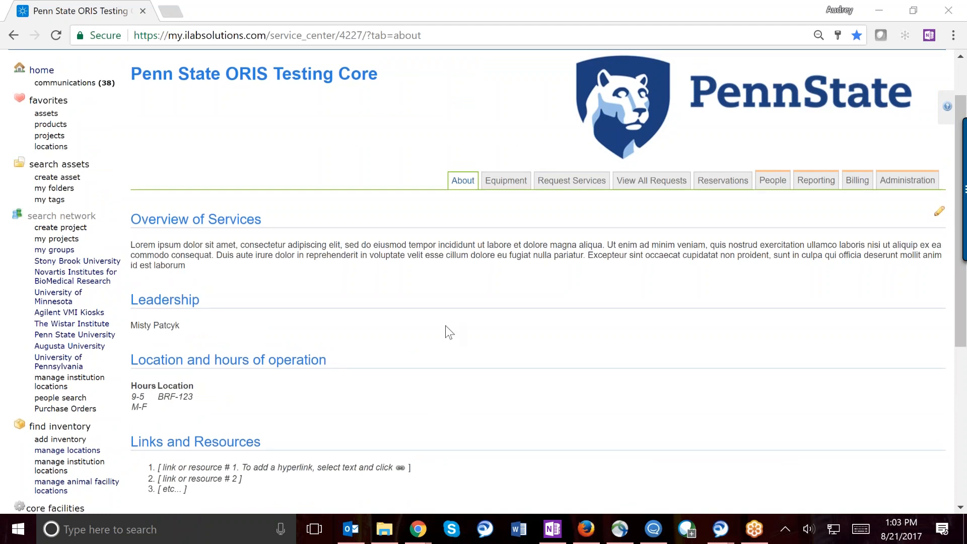
scroll(445, 325, "down", 1)
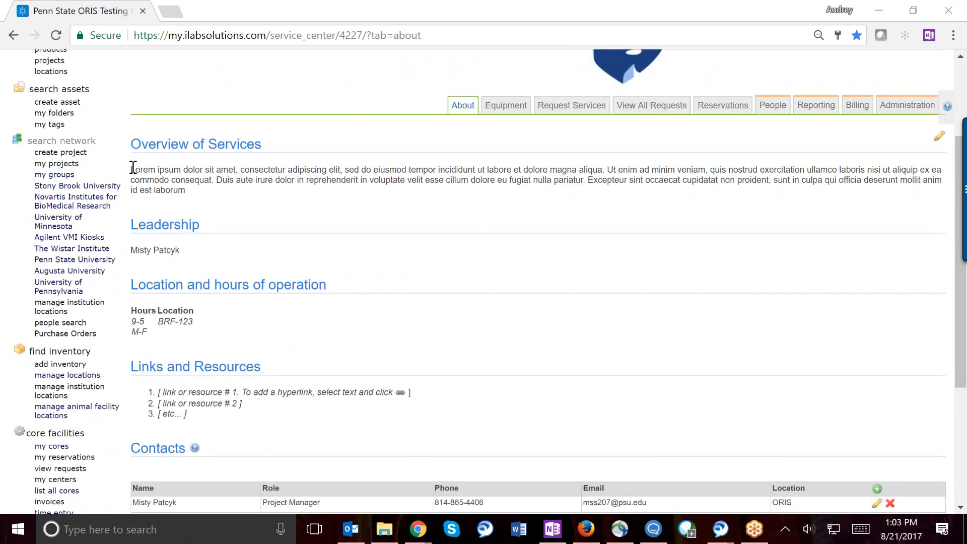
left_click_drag(134, 168, 196, 193)
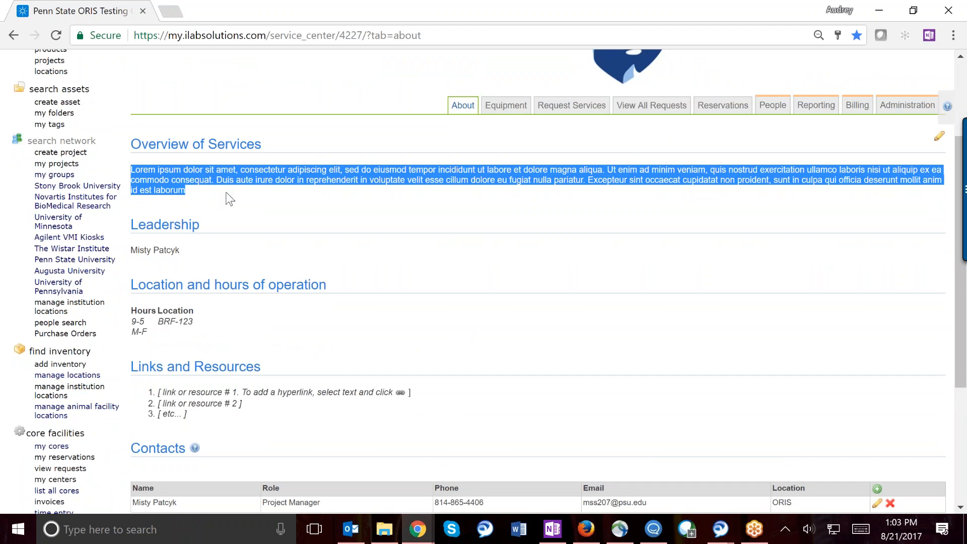
left_click(301, 219)
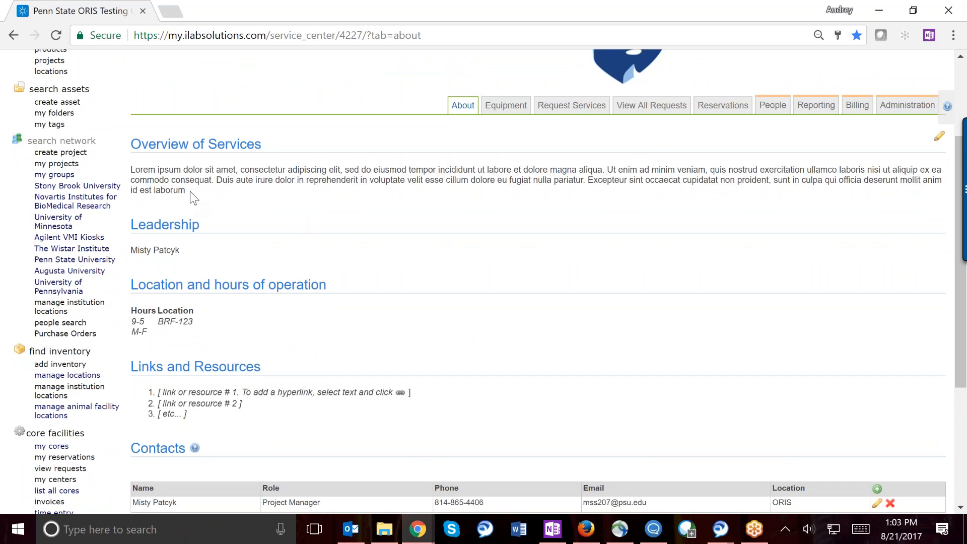
left_click_drag(190, 192, 134, 169)
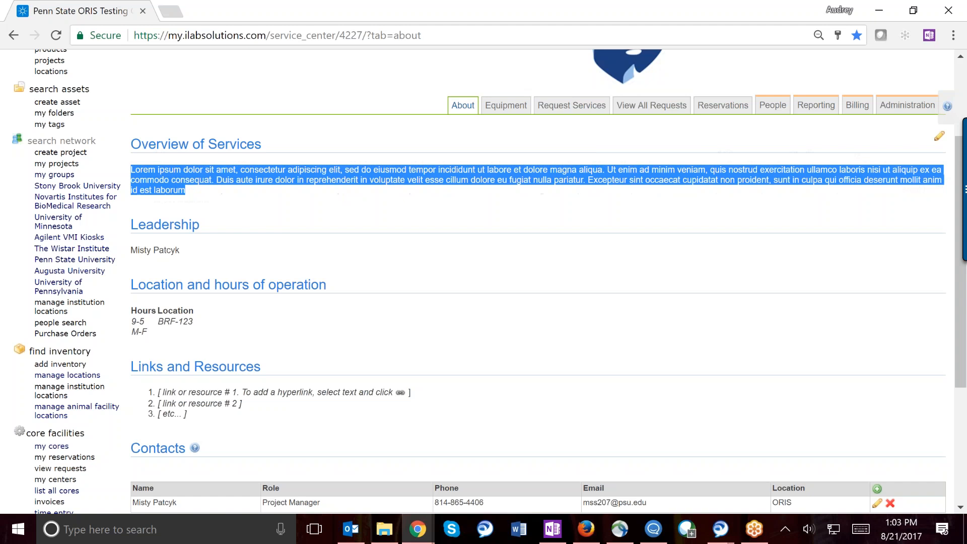
left_click_drag(132, 144, 188, 191)
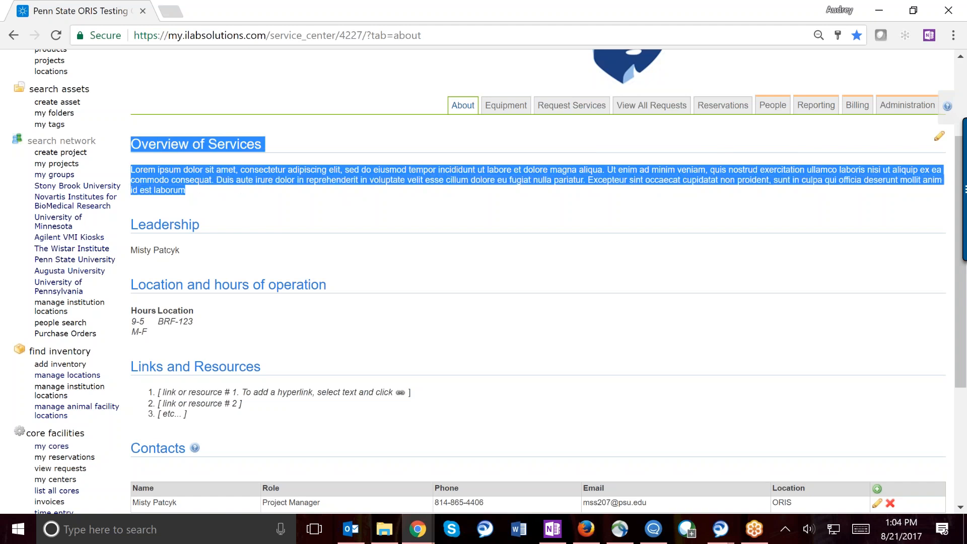
left_click(335, 237)
scroll(389, 279, "up", 3)
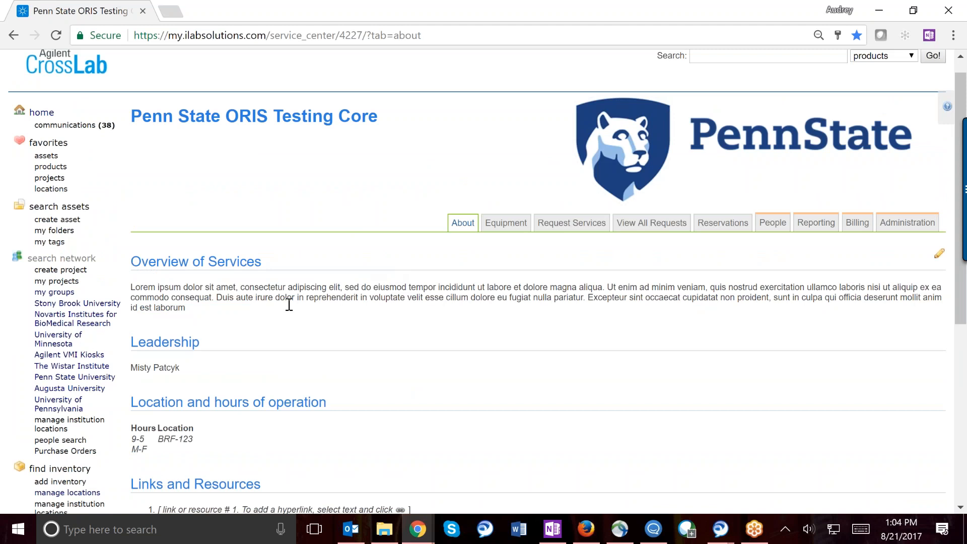
- View the schedule of the CEE Spinner/Coater Glove Box and Vacuum Oven Suite in the Nanofab equipment category
left_click(510, 228)
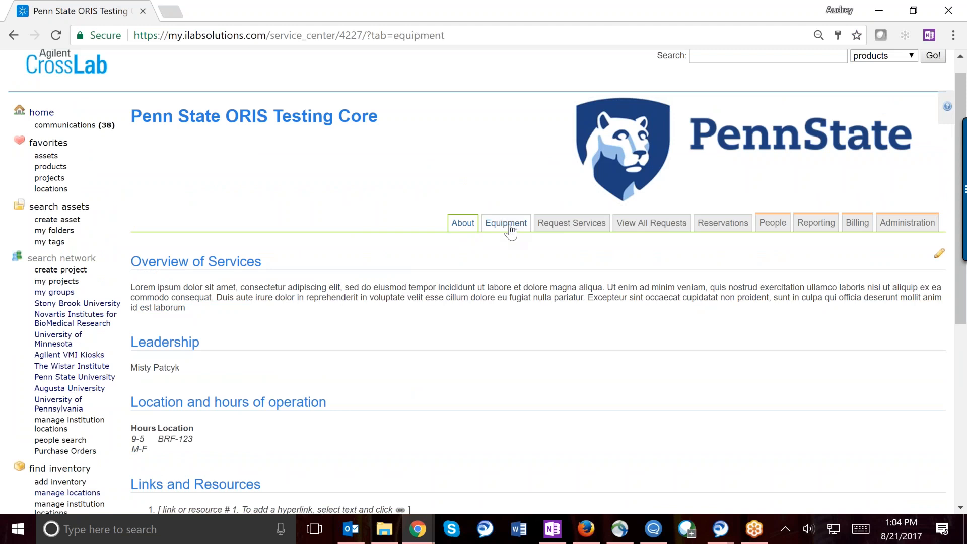
scroll(418, 258, "down", 1)
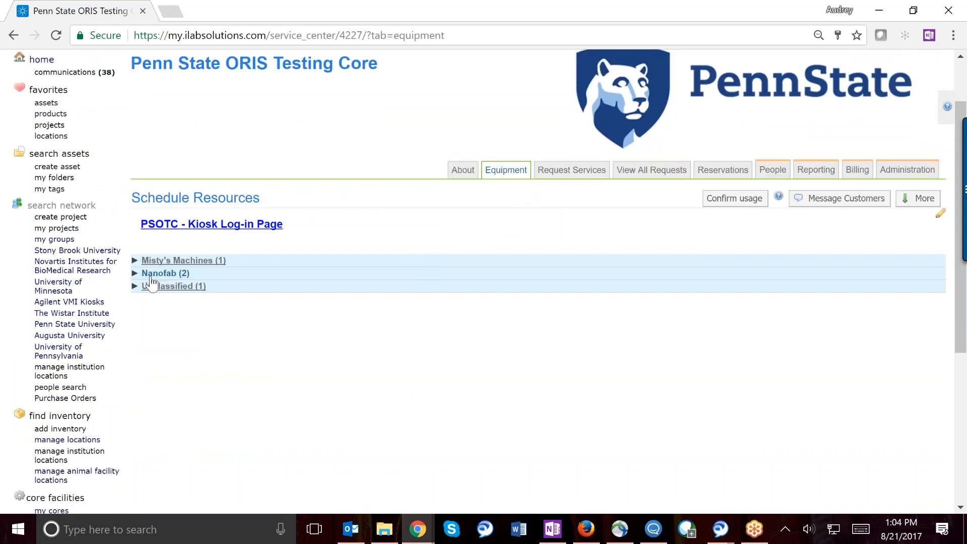
left_click(166, 274)
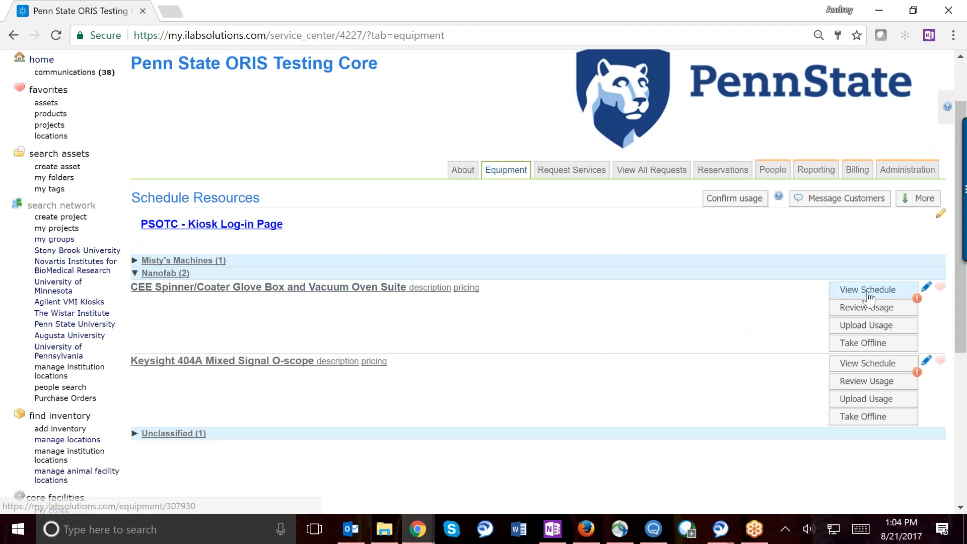
left_click(851, 289)
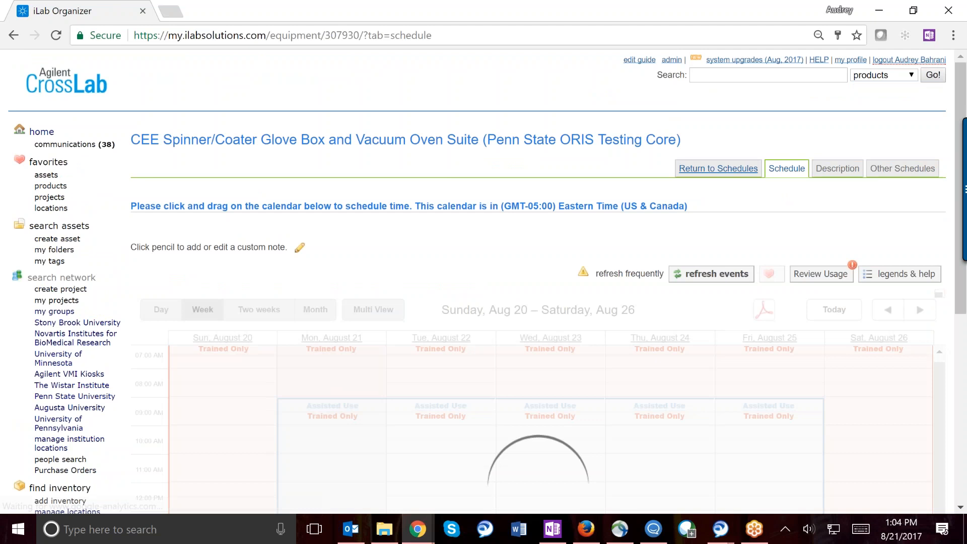
- Start a reservation for Tuesday, August 22, from 09:45 AM to 01:00 PM, and search current customers by the researcher's name
scroll(241, 349, "down", 4)
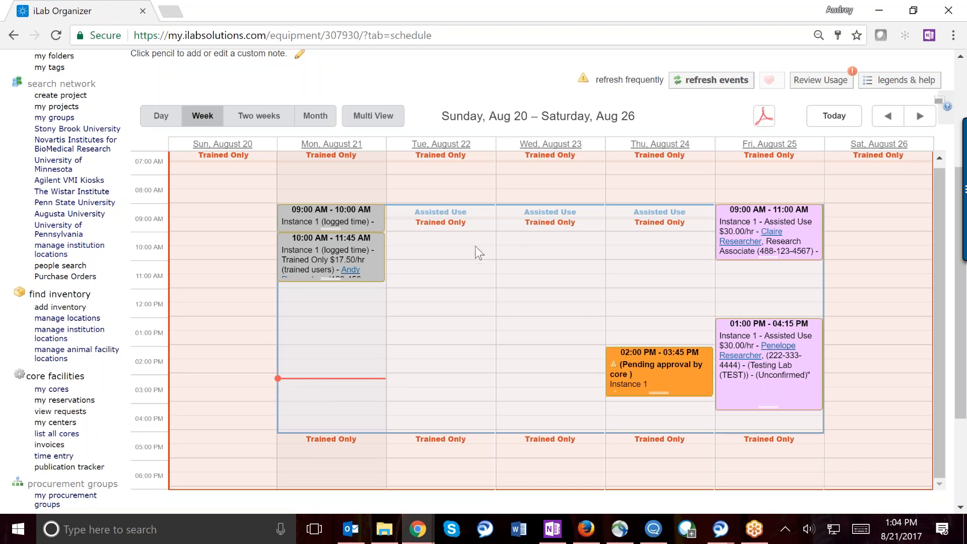
left_click_drag(464, 232, 468, 320)
left_click(425, 318)
type("claire")
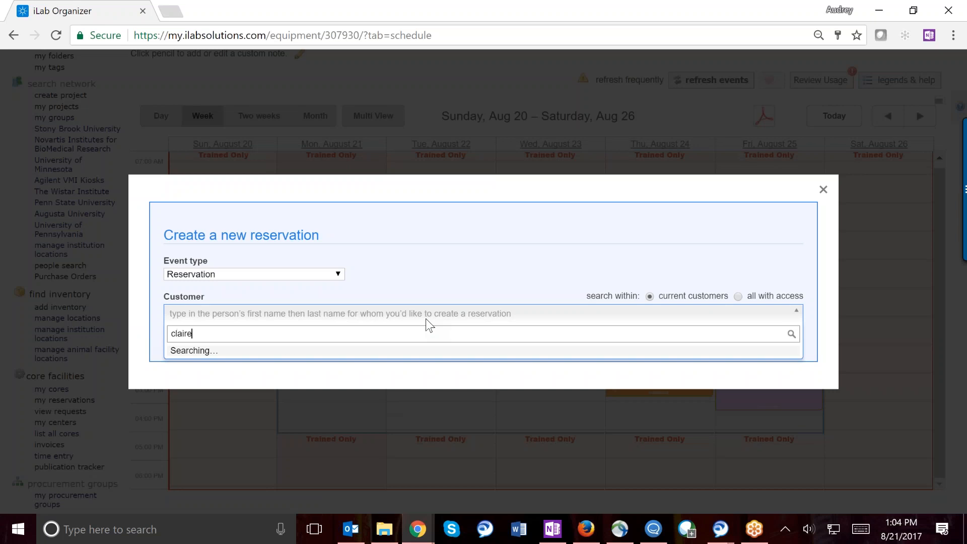
type(" resear")
- Widen the customer search to all with access, choose another researcher from Testing Lab (TEST), and continue to the reservation details
left_click(739, 296)
left_click(354, 340)
key("ctrl+shift+Left")
key("ctrl+shift+Left")
type("penelope")
left_click(260, 358)
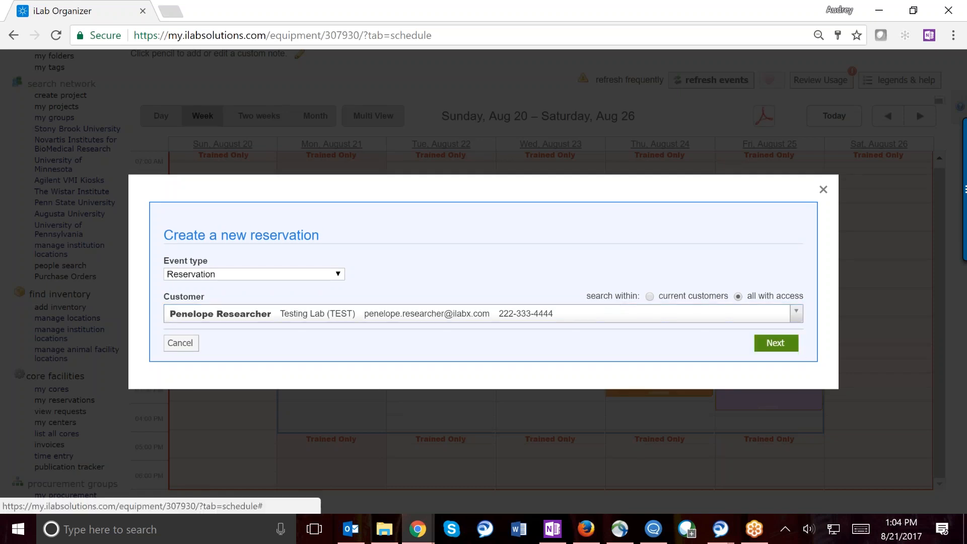
left_click(794, 343)
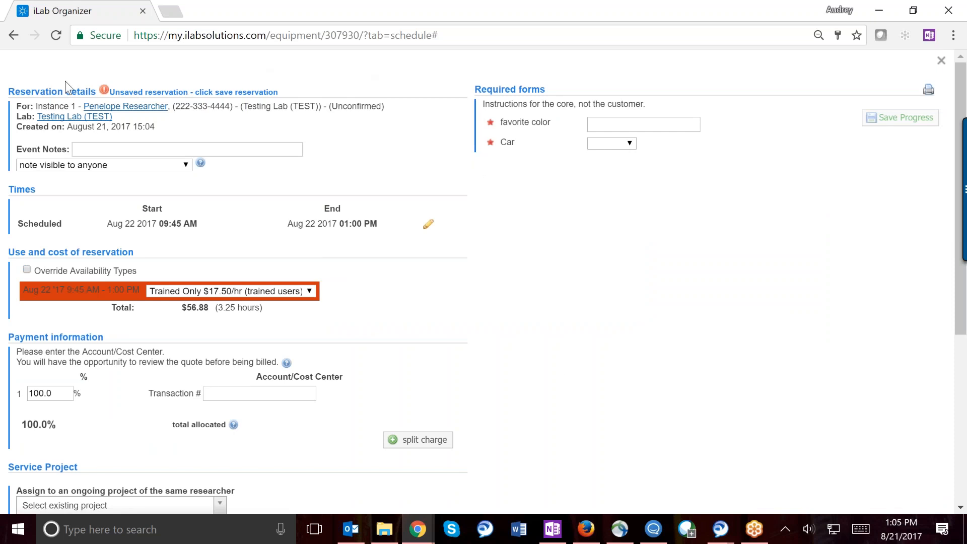
- Review the instance and customer in the reservation details, and add the event note "Test 123" visible to anyone
left_click_drag(31, 106, 78, 104)
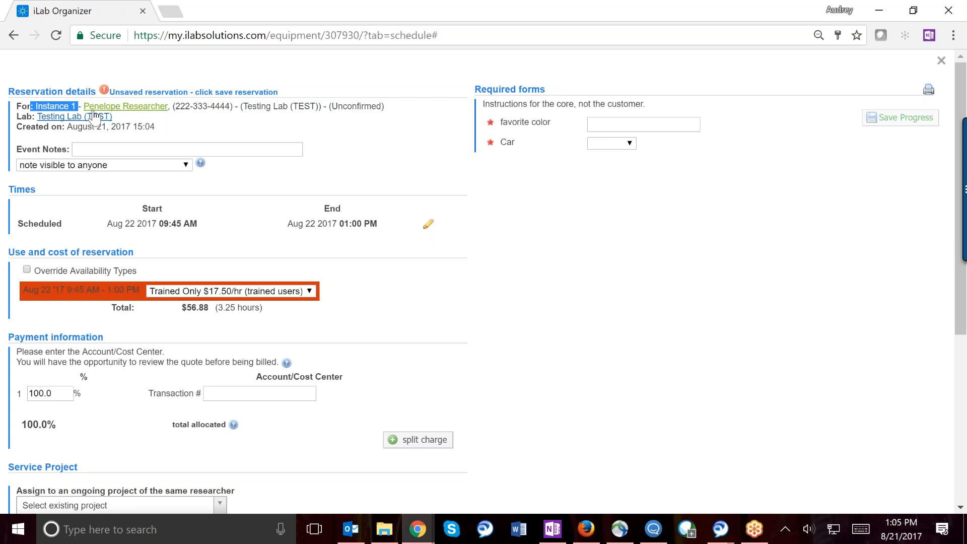
left_click(175, 108)
left_click_drag(175, 108, 83, 107)
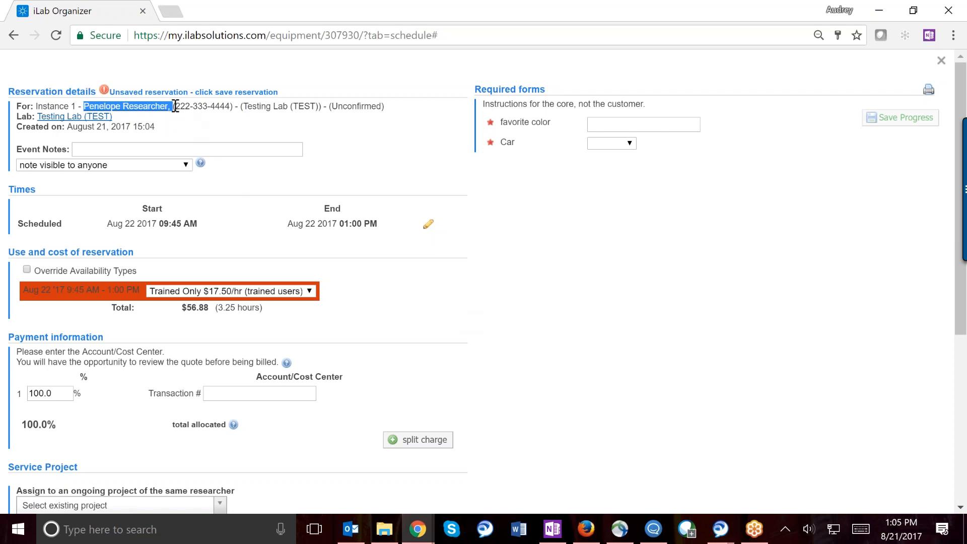
mouse_move(171, 106)
left_mouse_down()
mouse_move(264, 105)
mouse_move(181, 120)
left_mouse_up()
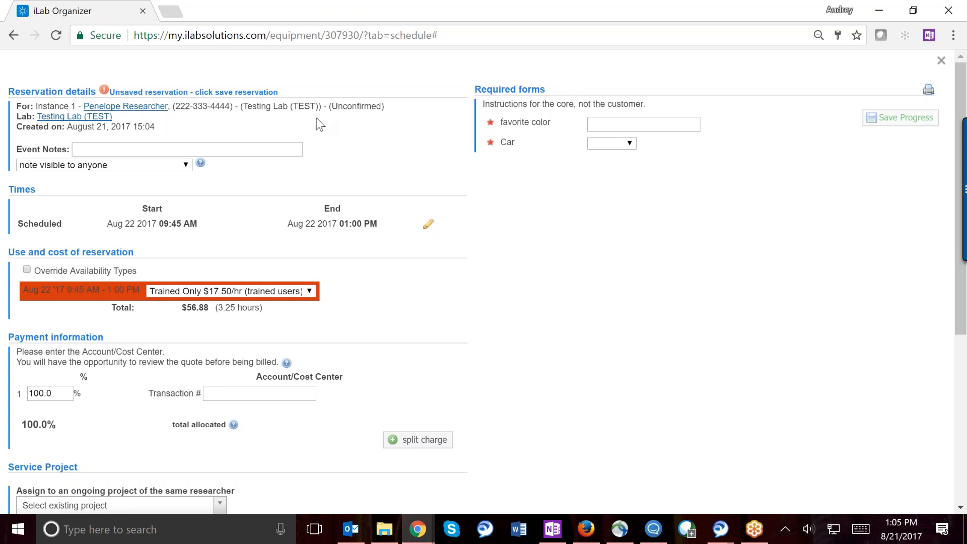
left_click(136, 148)
type("Test 12")
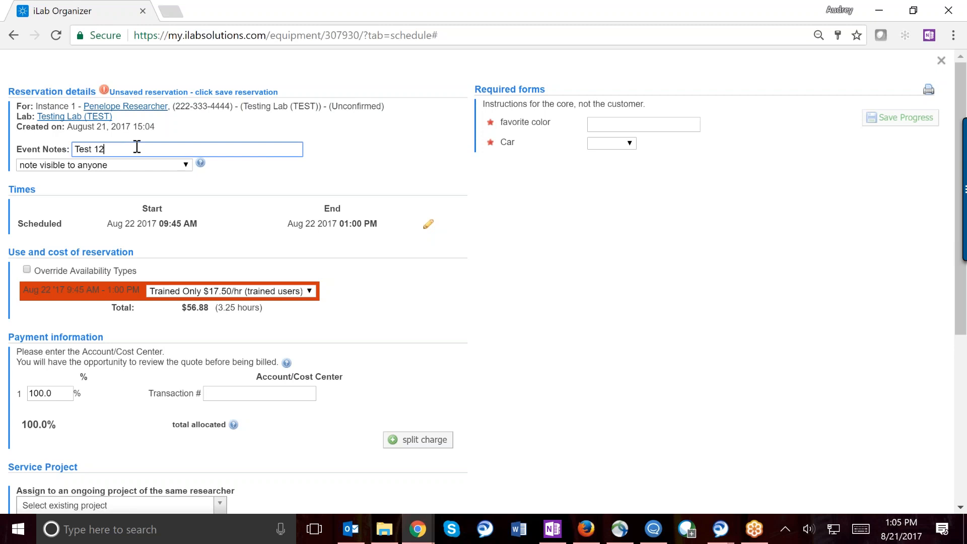
type("3")
left_click(183, 165)
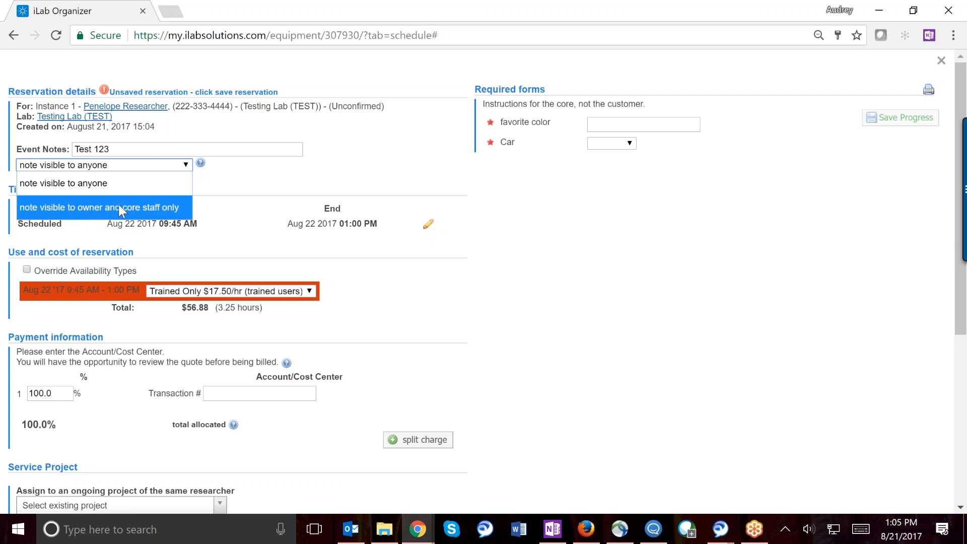
left_click(132, 184)
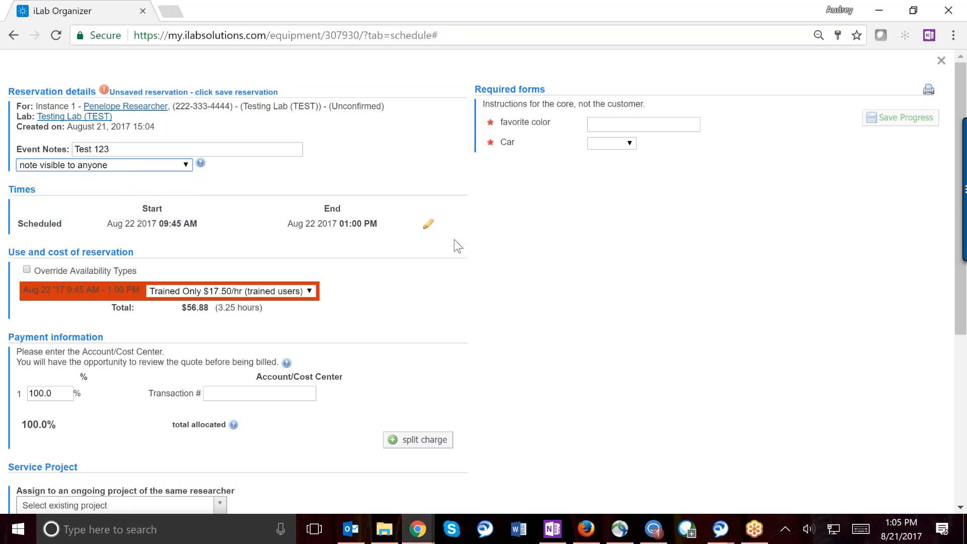
- Set the reservation's scheduled end time to 01:15 PM on Aug 22 2017 and save the time change
left_click(429, 228)
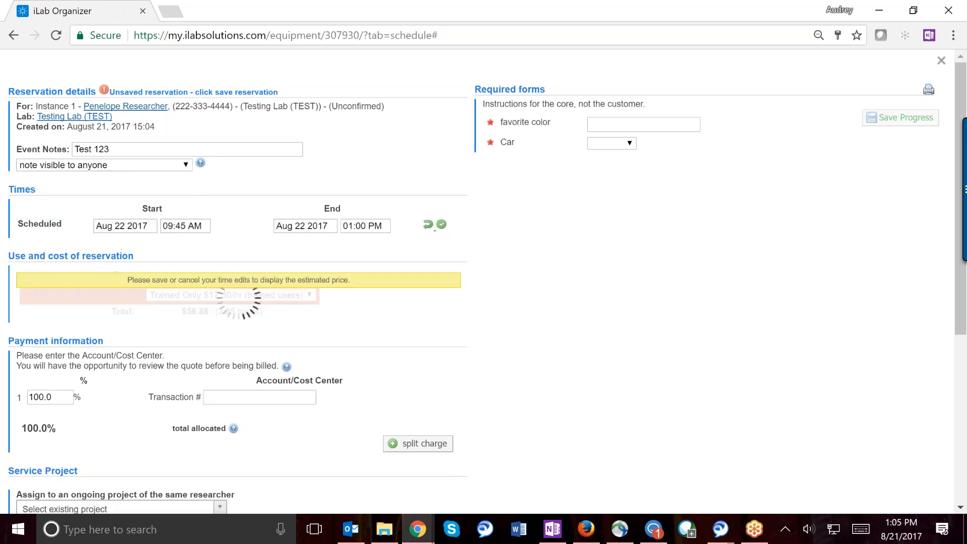
left_click(378, 225)
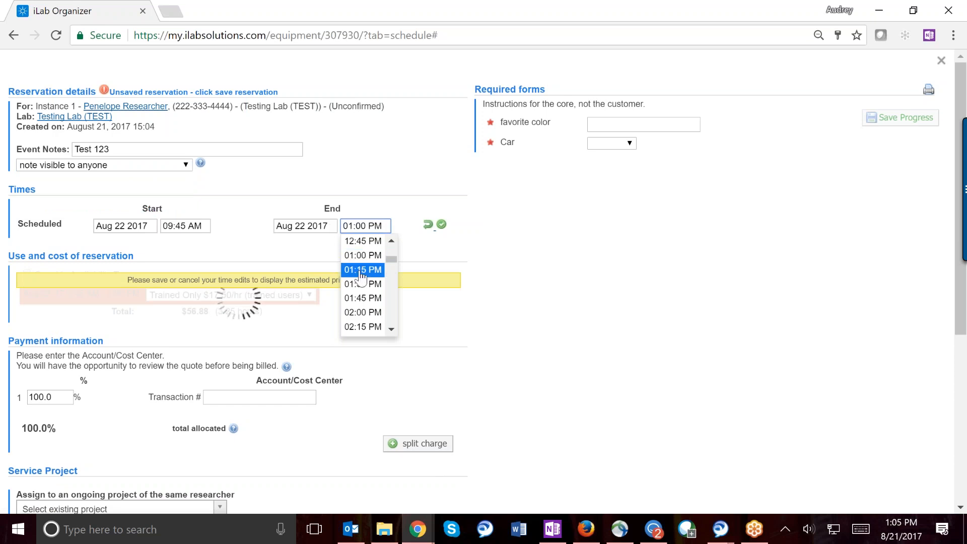
left_click(361, 271)
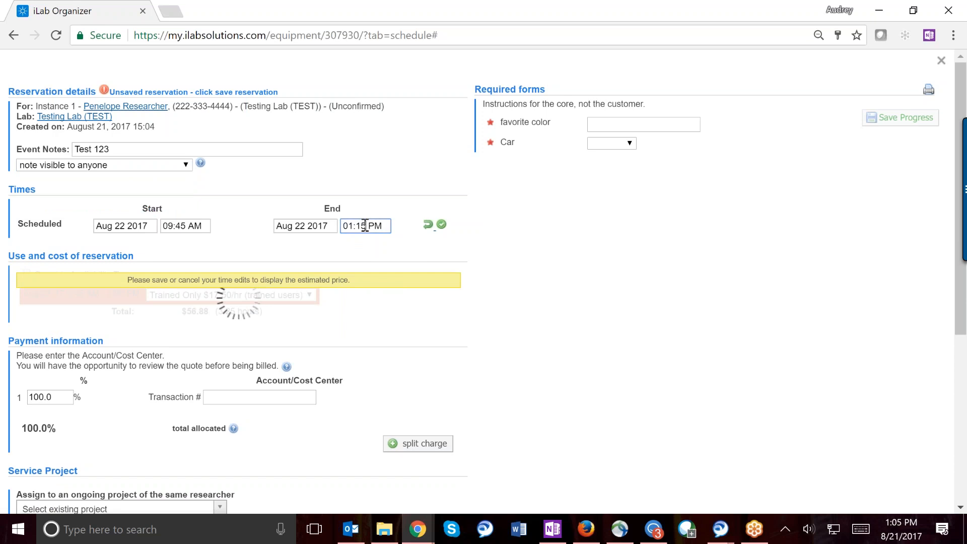
left_click(365, 225)
key("BackSpace")
type("2")
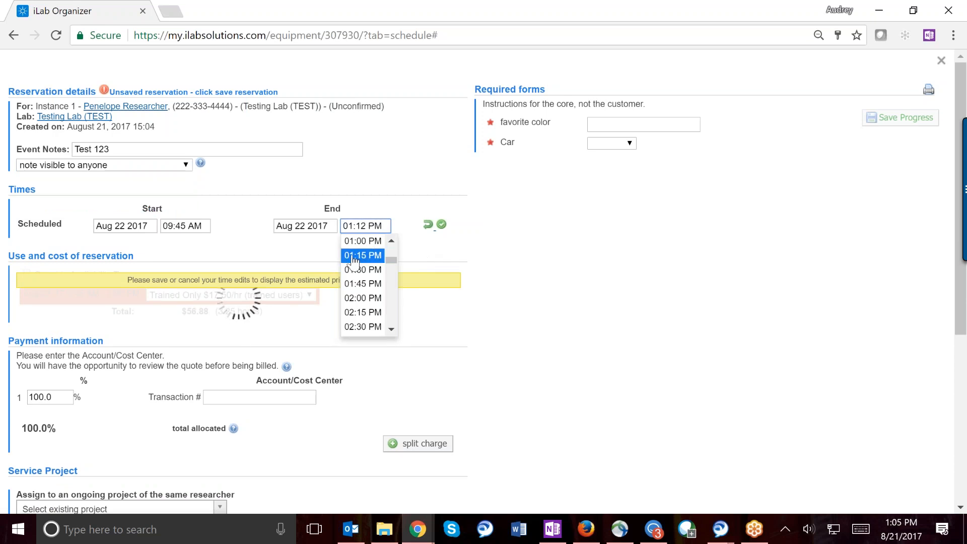
left_click(352, 255)
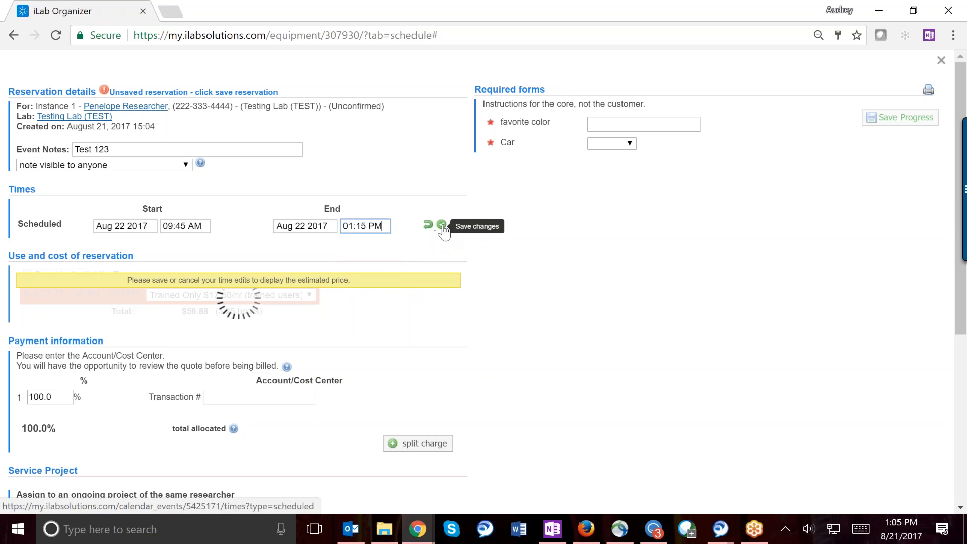
left_click(442, 227)
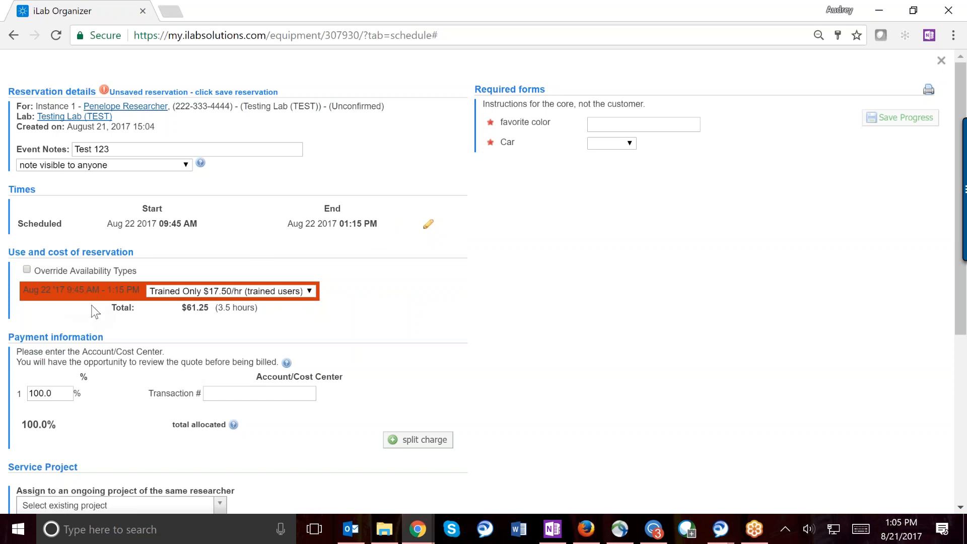
- Check the reservation's time range and total cost, and select the "Trained Only $17.50/hr (trained users)" rate
left_click_drag(67, 290, 140, 291)
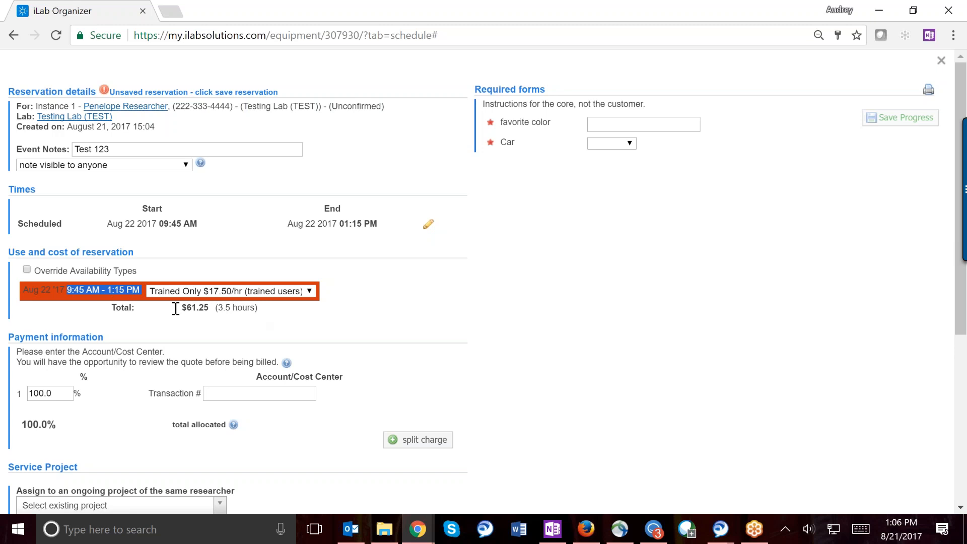
left_click_drag(180, 308, 268, 318)
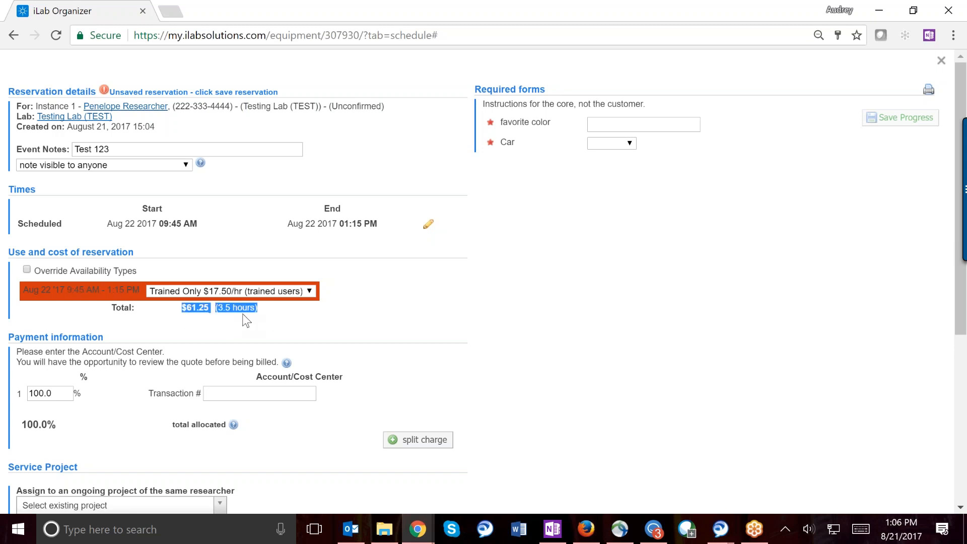
left_click(293, 297)
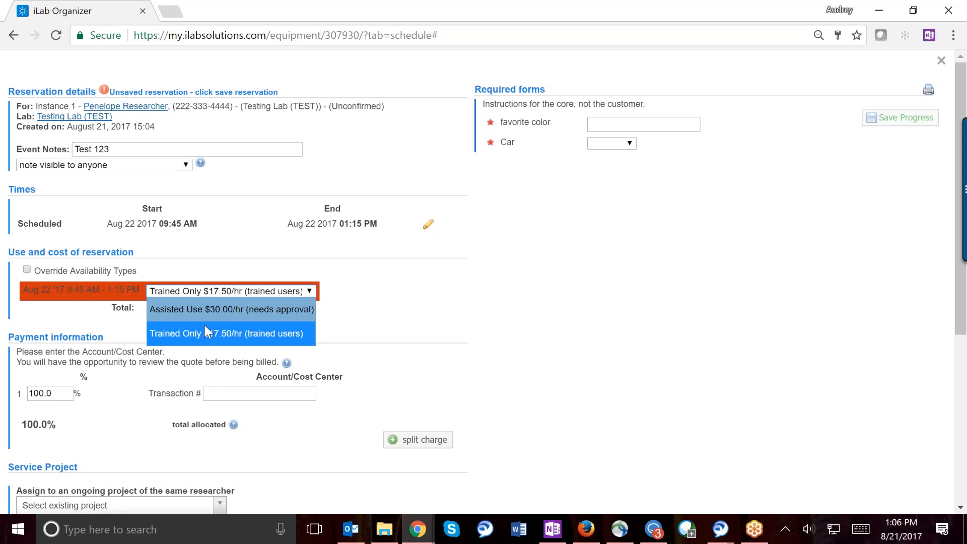
left_click(171, 337)
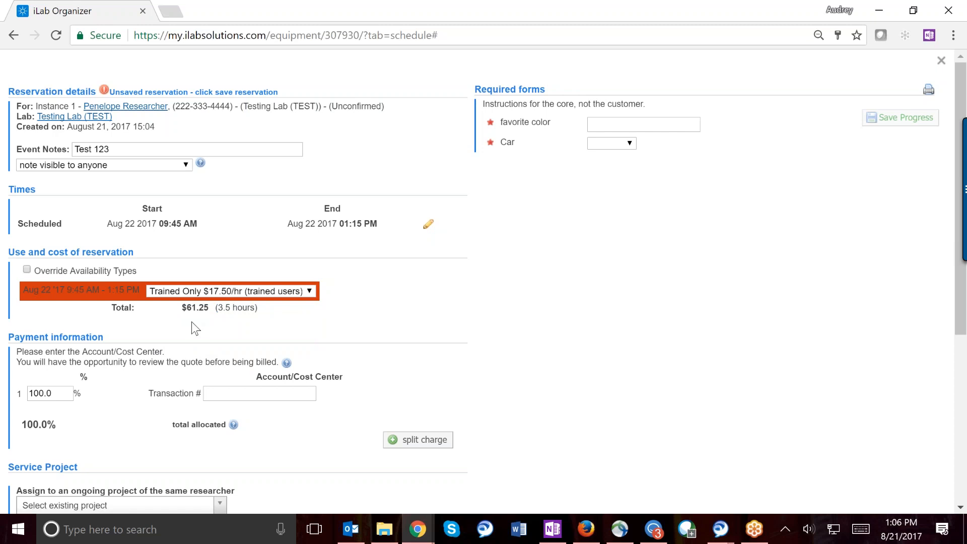
- Enter the account/cost center transaction number in the reservation's payment information
scroll(192, 323, "down", 1)
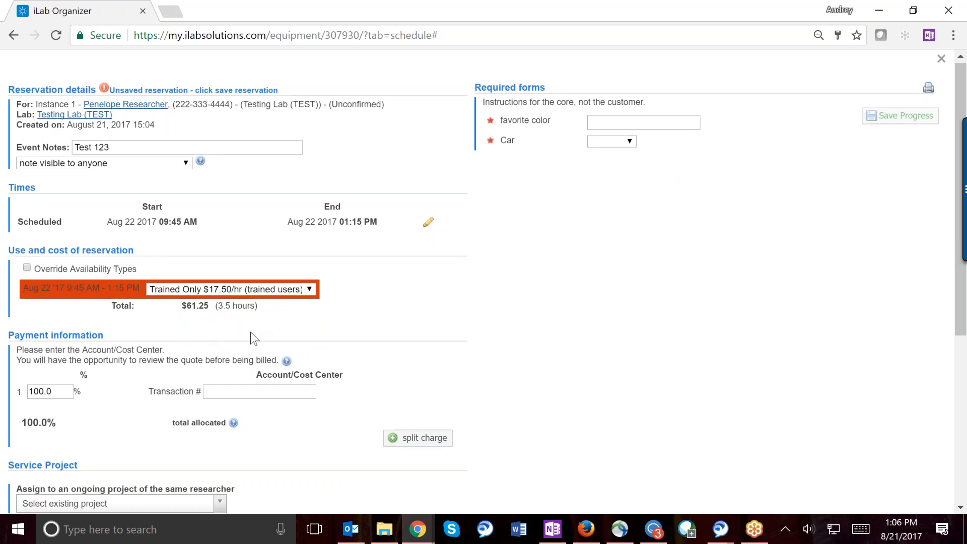
left_click(240, 396)
type("1234")
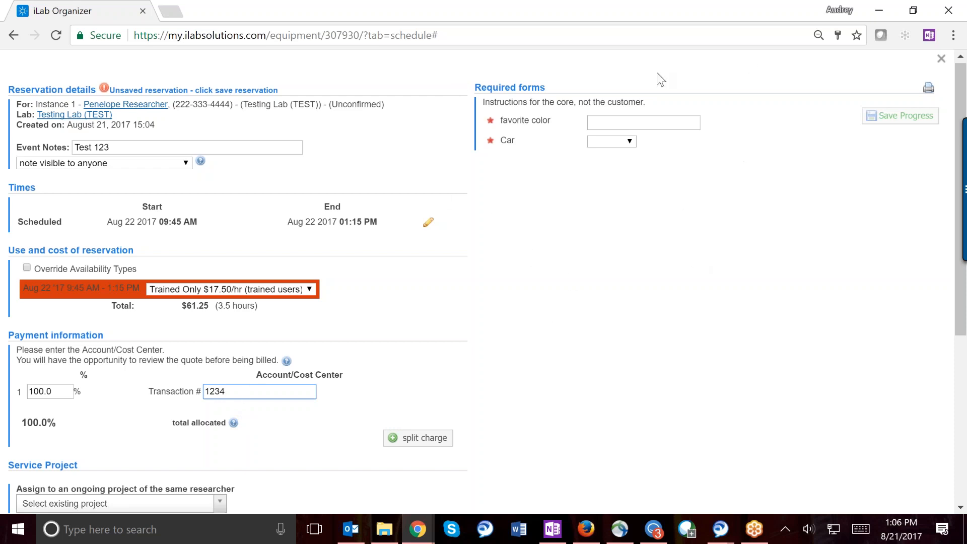
- Complete the required form with favorite color "green" and car "minivan", and save the reservation
left_click(657, 124)
type("green")
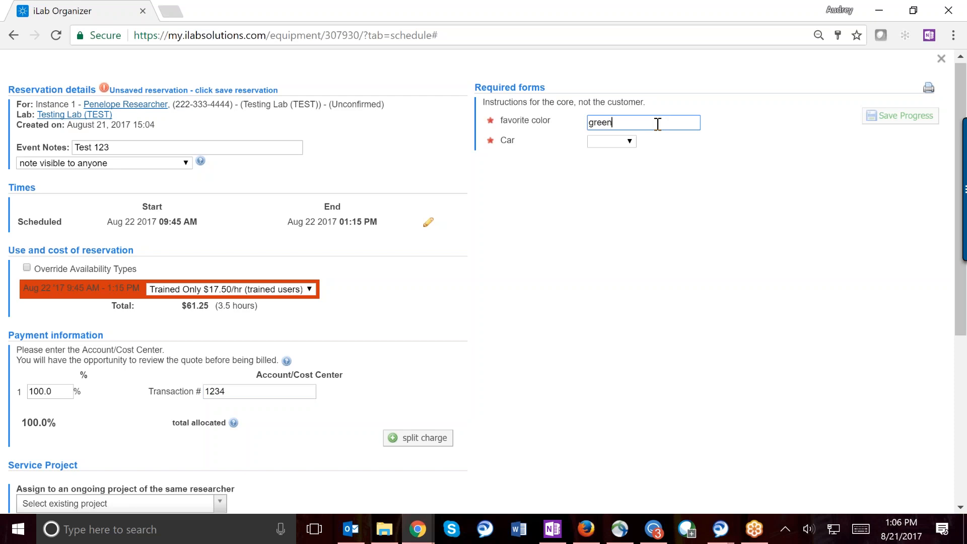
left_click(611, 141)
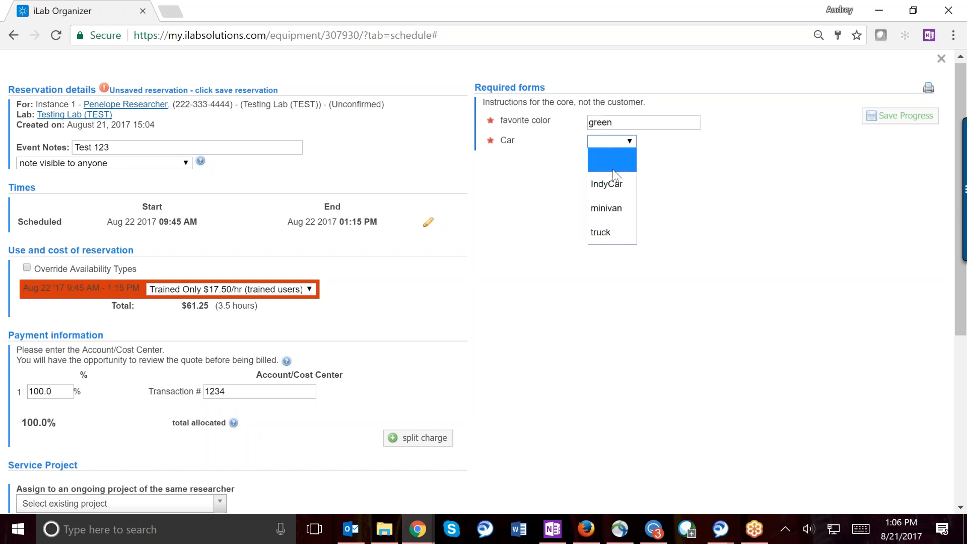
left_click(615, 219)
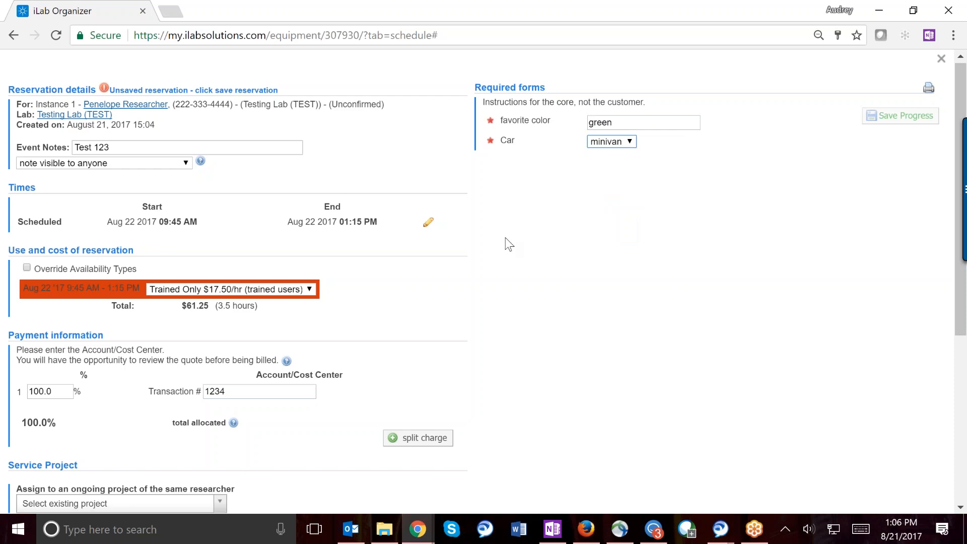
scroll(505, 238, "down", 1)
scroll(509, 245, "down", 3)
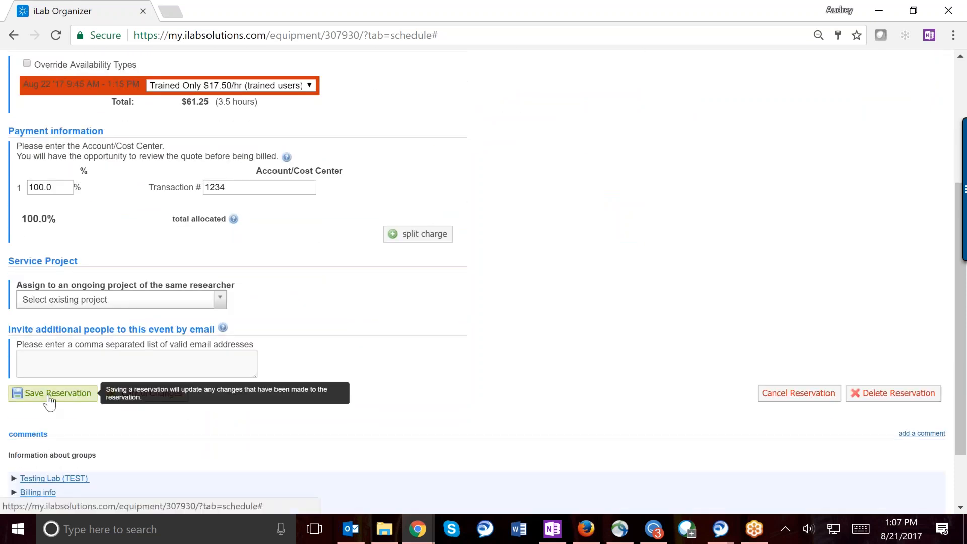
left_click(49, 401)
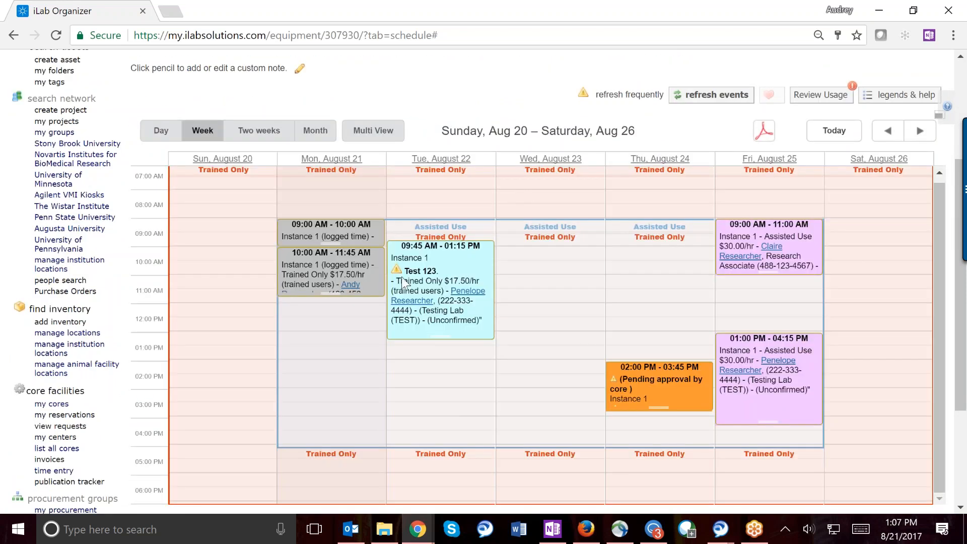
- Check the new Aug 22 reservation's color against the event color codes in the schedule's legend
mouse_move(417, 280)
left_click(894, 96)
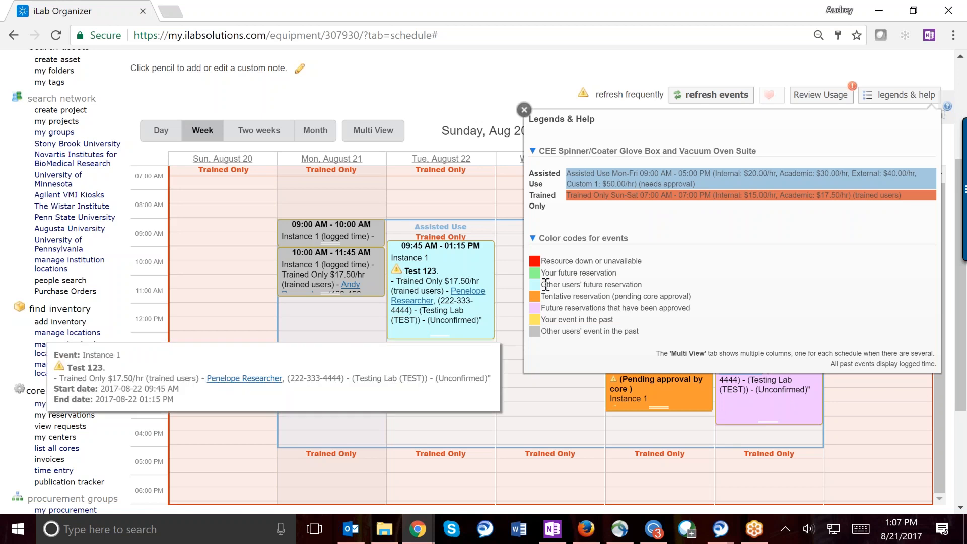
left_click_drag(542, 285, 643, 285)
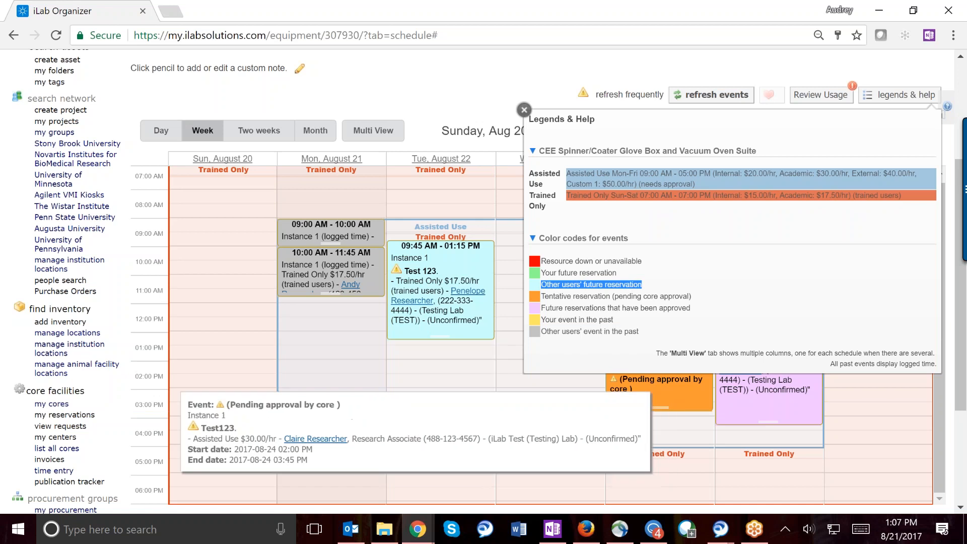
left_click_drag(544, 294, 691, 297)
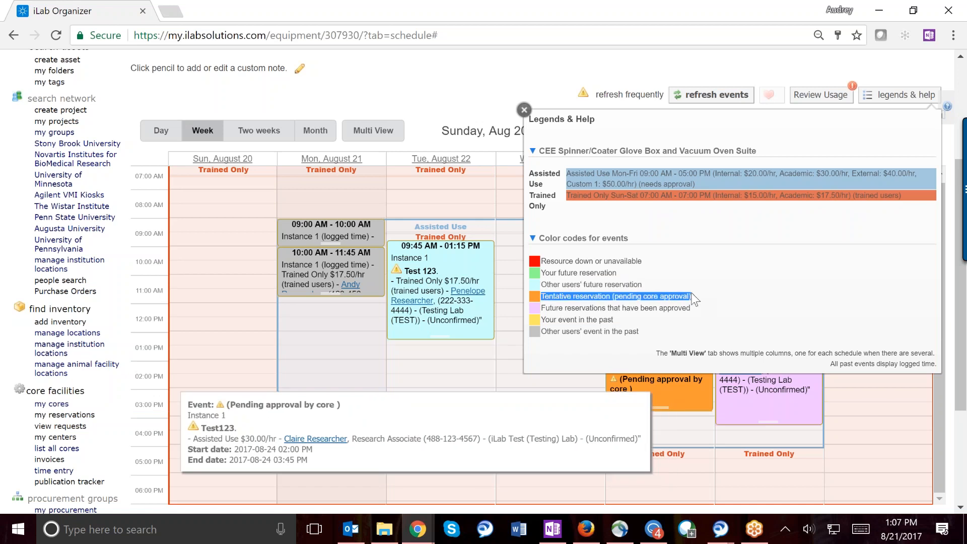
left_click(523, 111)
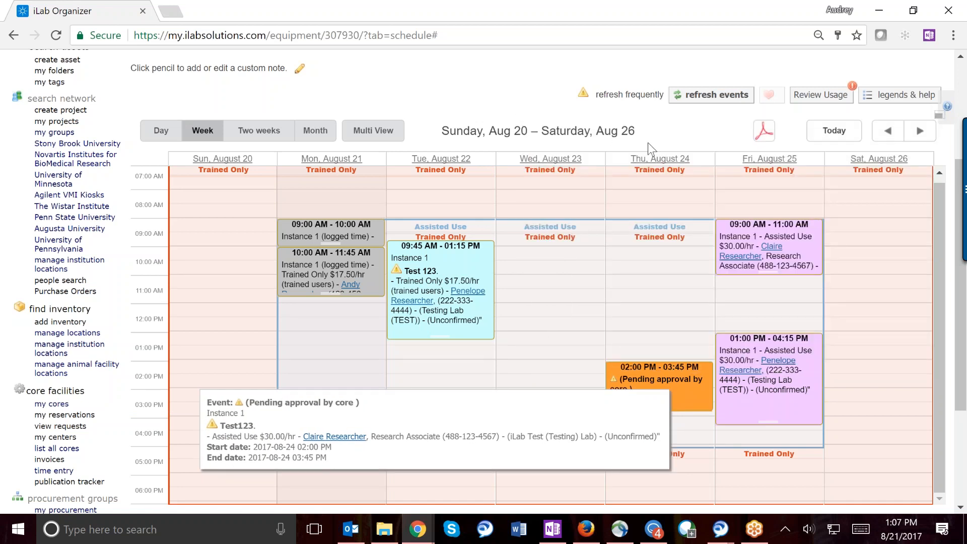
- Open the Thursday, Aug 24 reservation pending core approval, review its details, and save and approve it
mouse_move(627, 377)
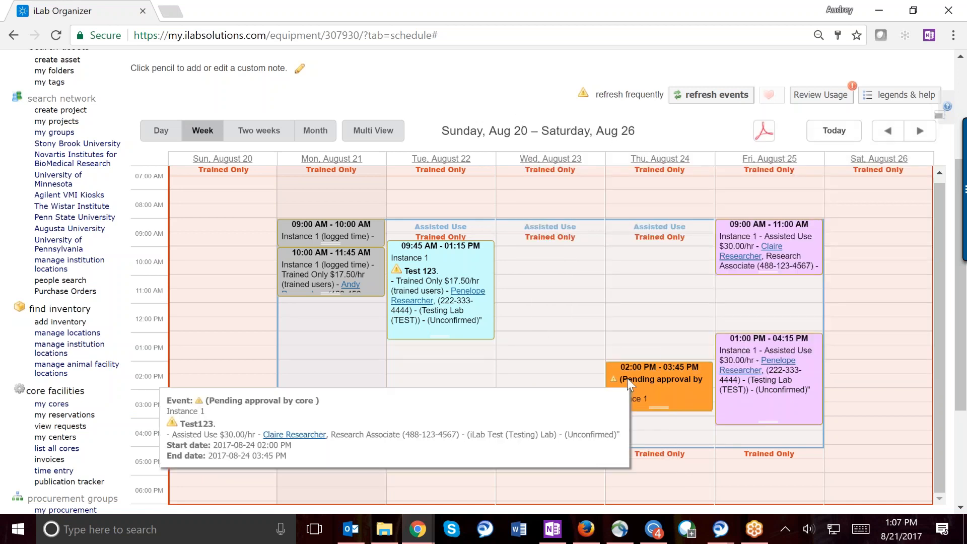
left_click(657, 389)
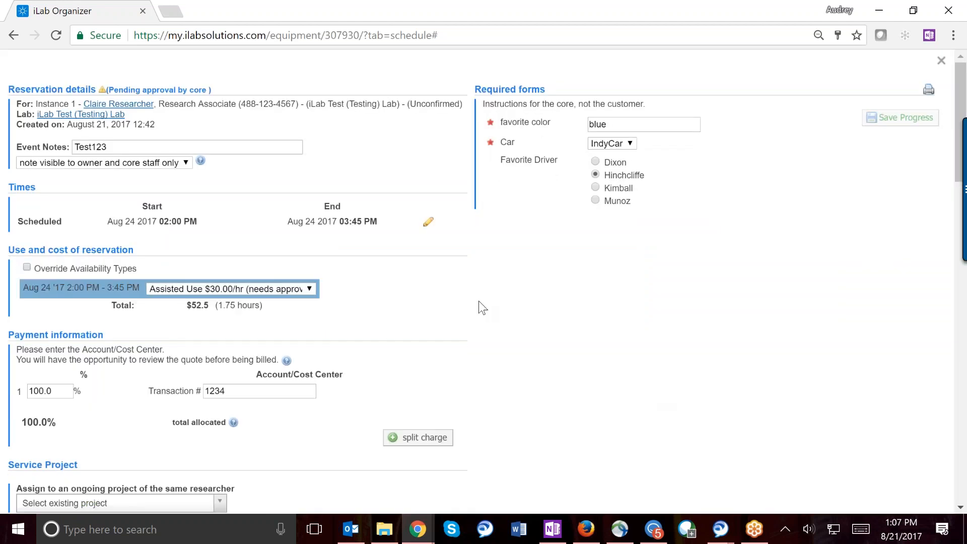
scroll(479, 301, "down", 3)
scroll(478, 301, "down", 1)
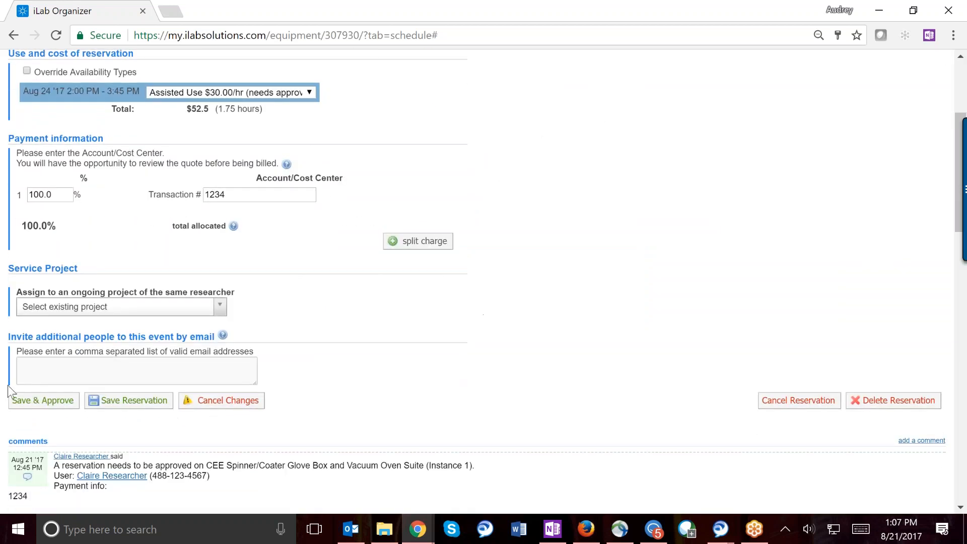
left_click(51, 407)
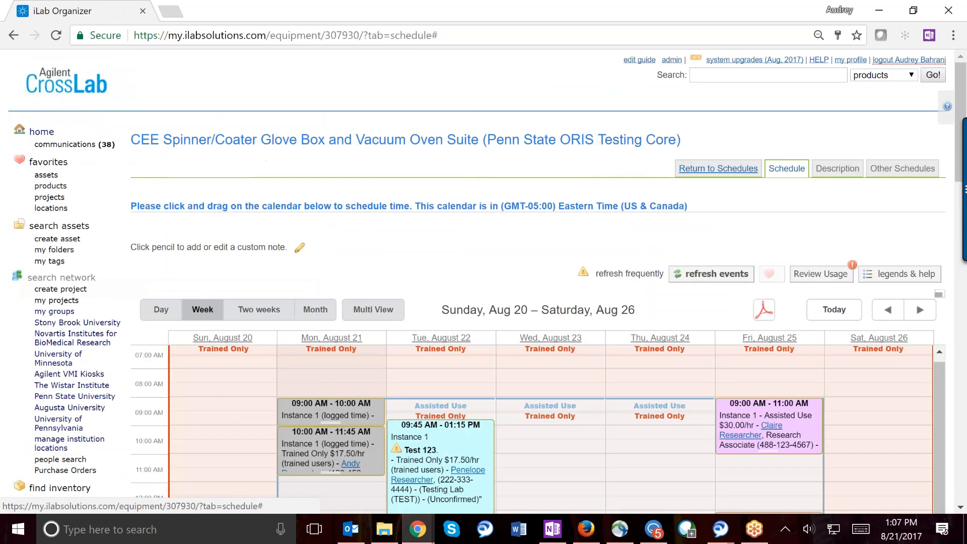
- Compare the approved reservations on the calendar with the legend's color codes
scroll(564, 254, "down", 3)
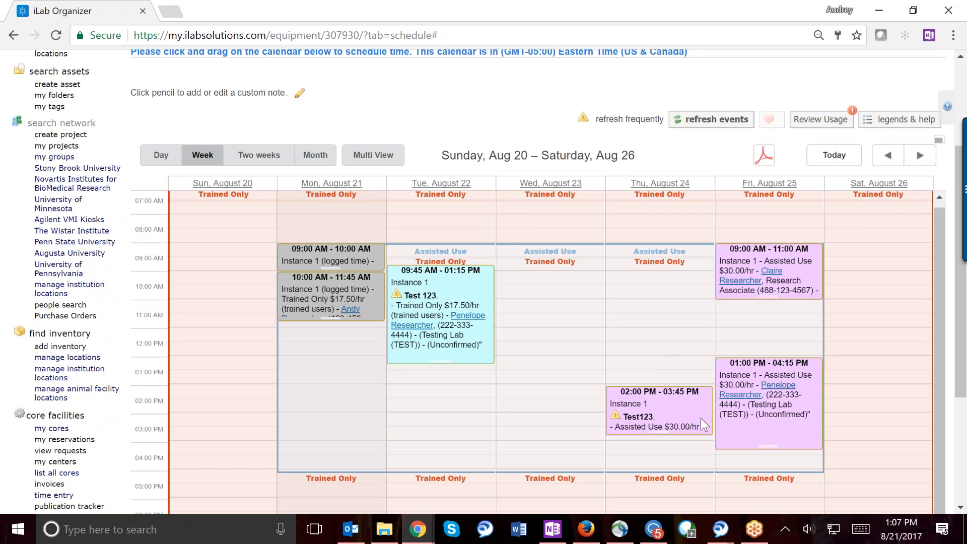
mouse_move(793, 403)
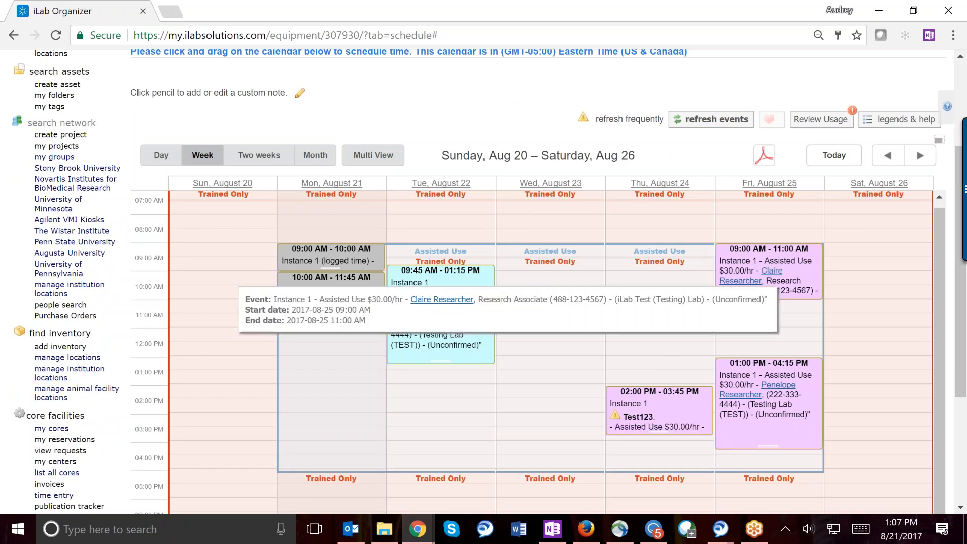
left_click(882, 121)
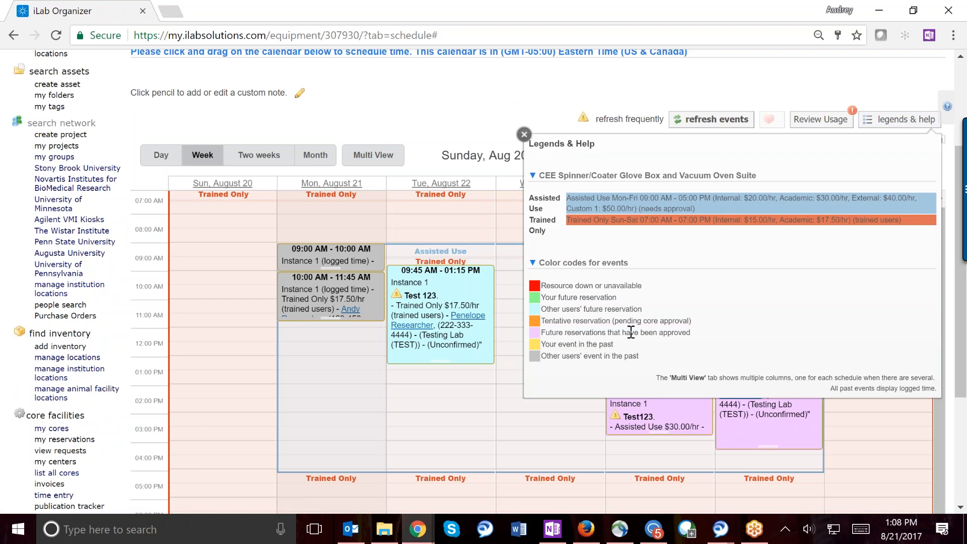
left_click(523, 135)
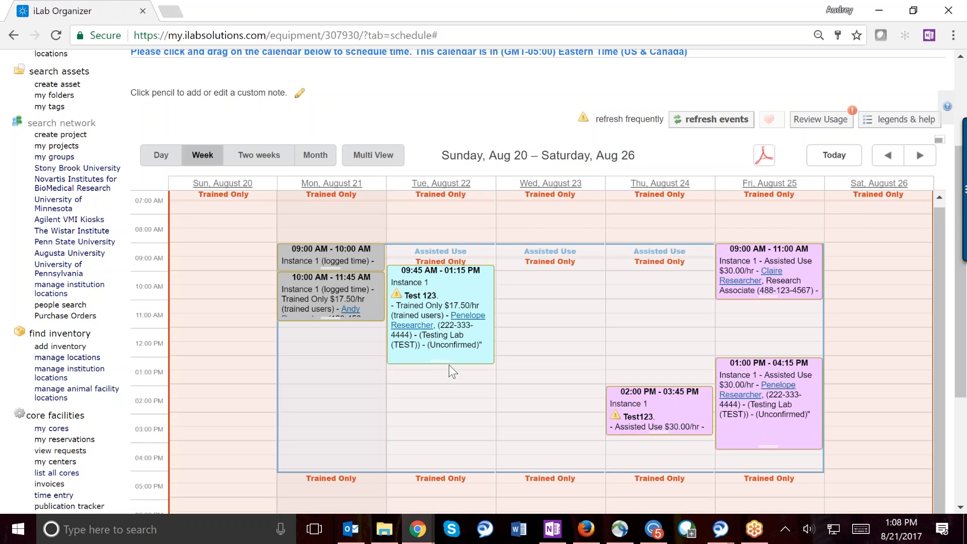
- Shorten the "Test 123" reservation to end at 11:45 AM and move it to Wednesday, Aug 23, starting at 09:00 AM
mouse_move(440, 361)
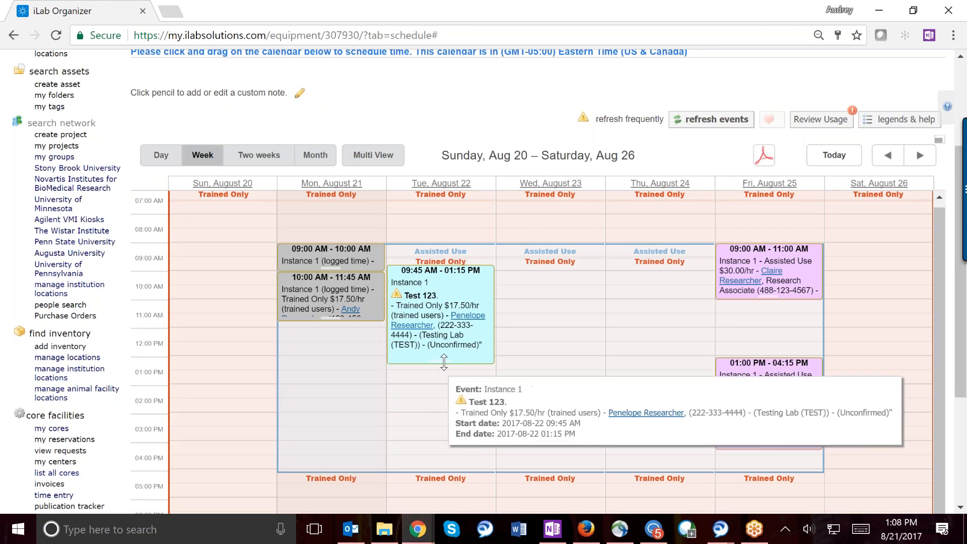
left_click_drag(438, 362, 437, 323)
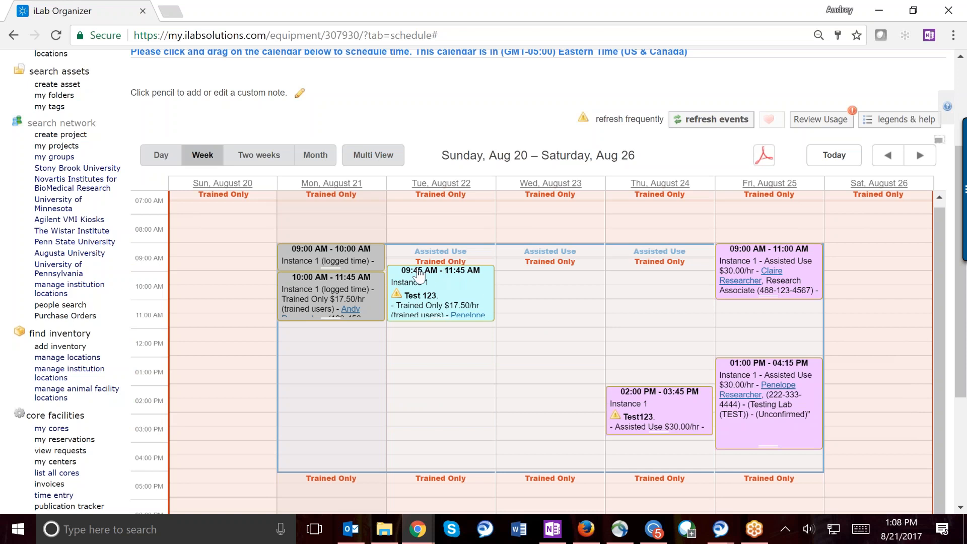
mouse_move(446, 277)
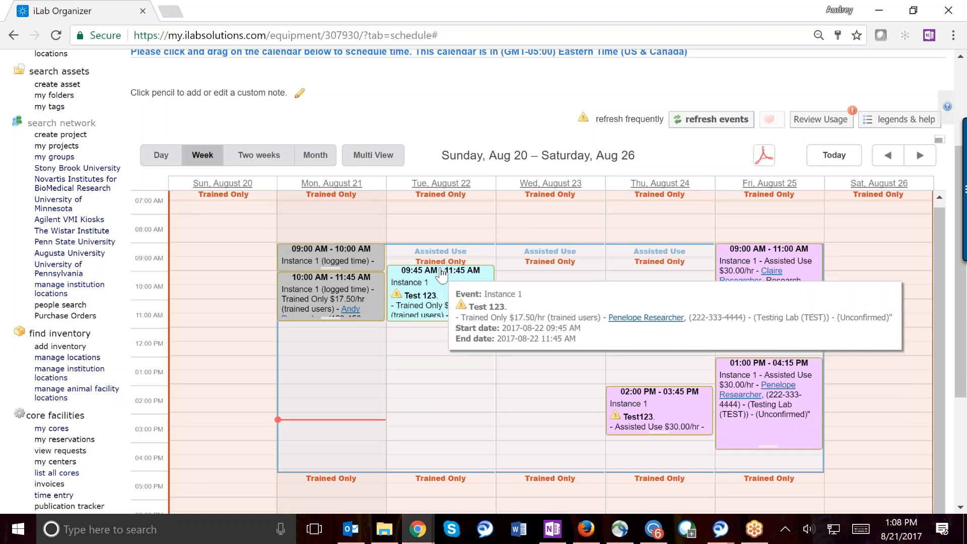
left_click_drag(441, 275, 595, 255)
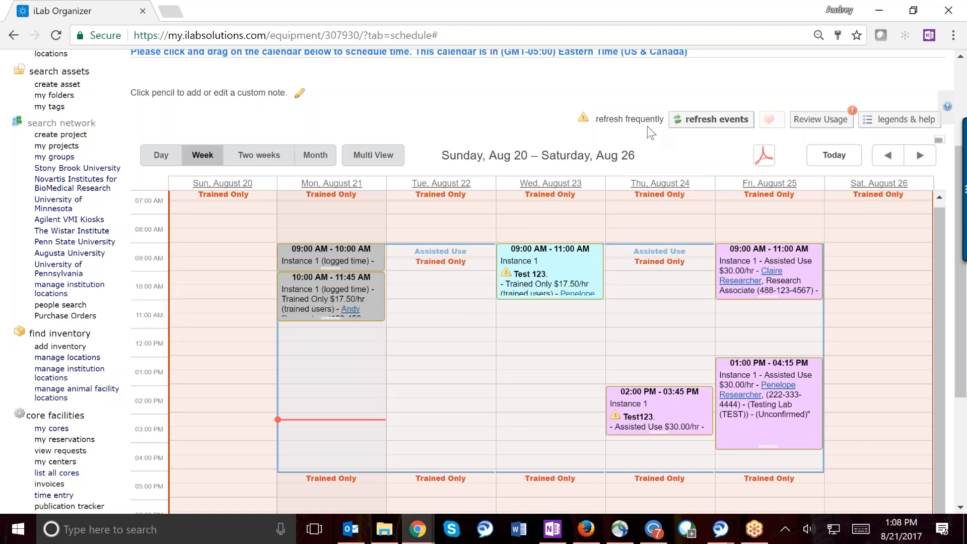
- Return to the core's schedules and take the Nanofab category's CEE Spinner/Coater Glove Box and Vacuum Oven Suite offline until further notice
scroll(647, 126, "up", 2)
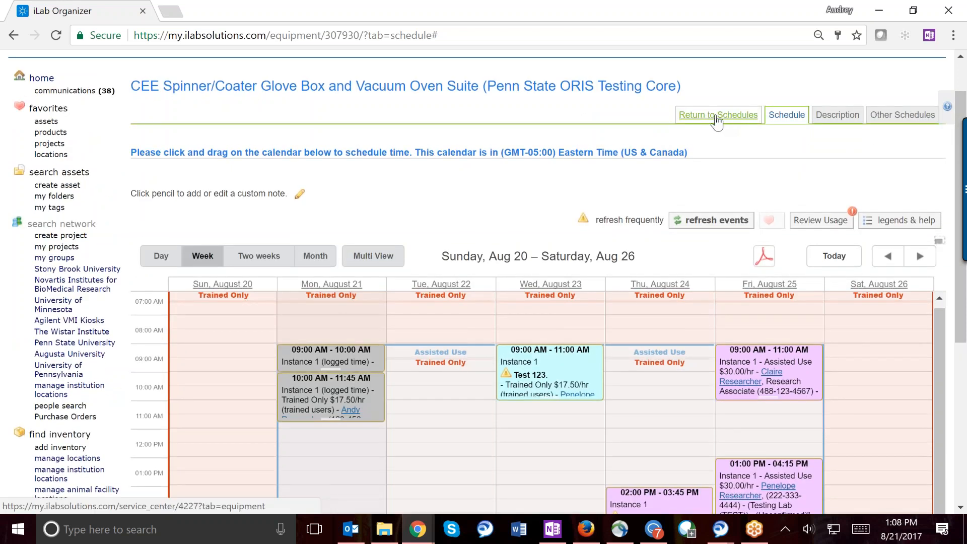
left_click(717, 118)
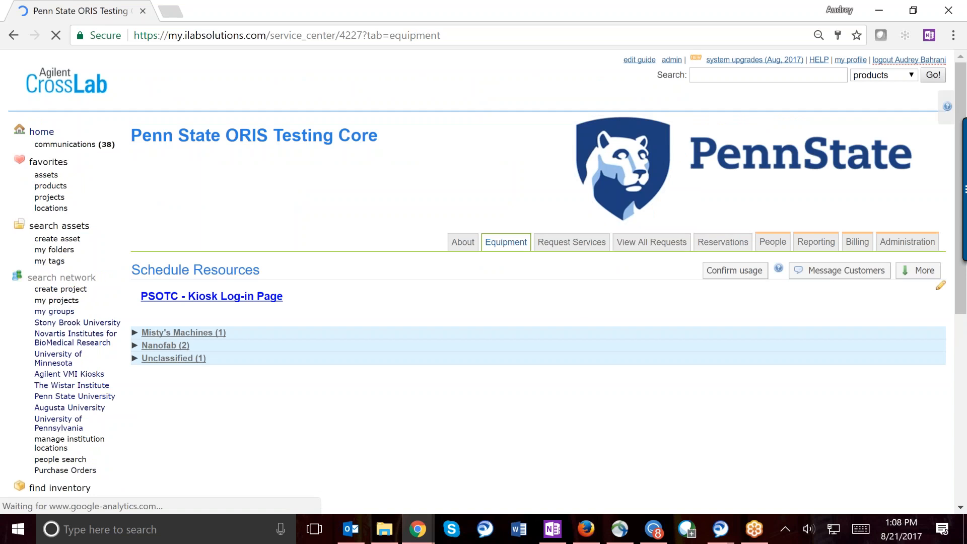
left_click(179, 346)
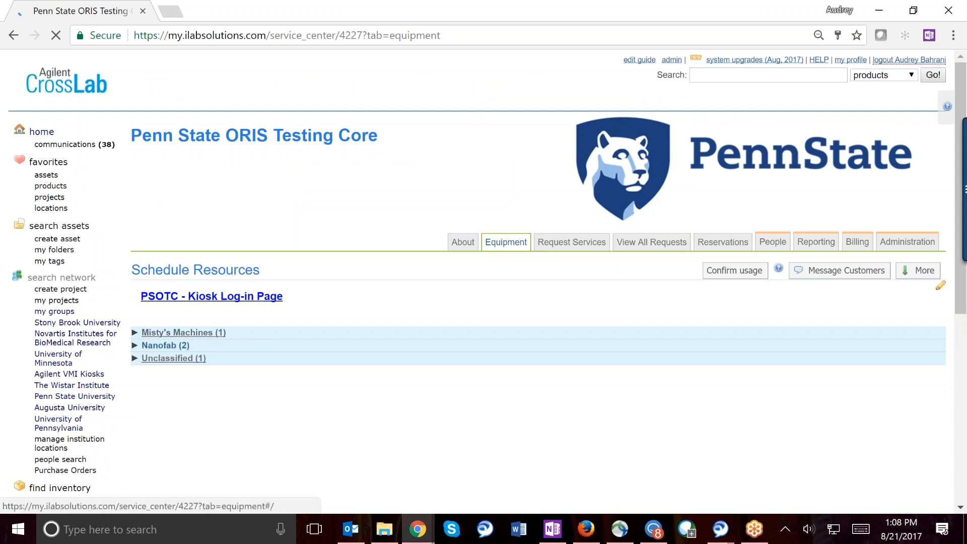
scroll(595, 415, "down", 3)
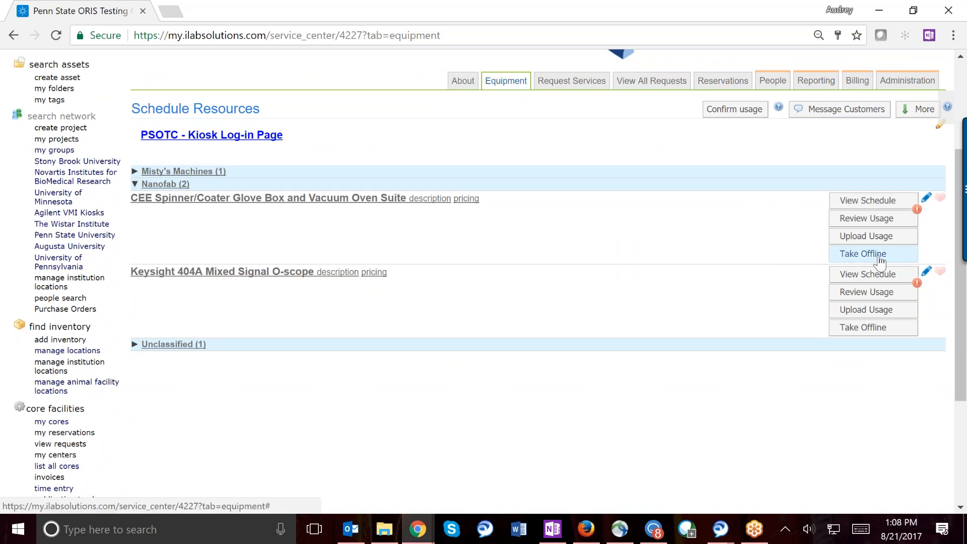
left_click(855, 259)
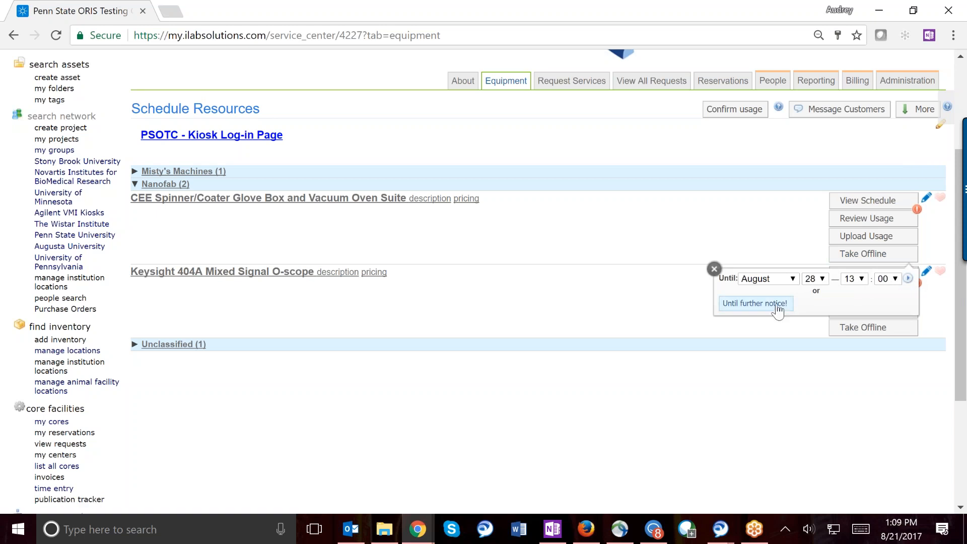
left_click(757, 308)
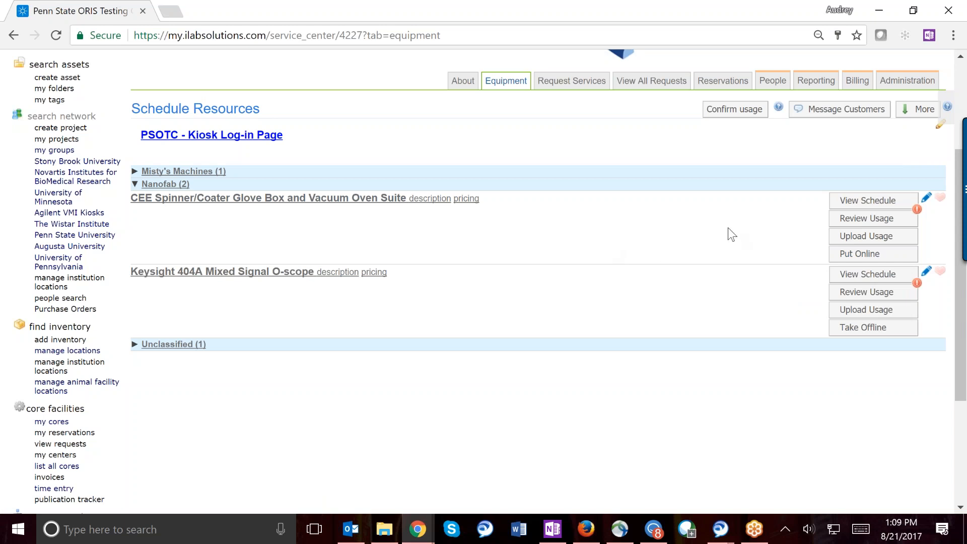
- Put the CEE Spinner/Coater Glove Box and Vacuum Oven Suite back online and mark it as a favorite
left_click(861, 254)
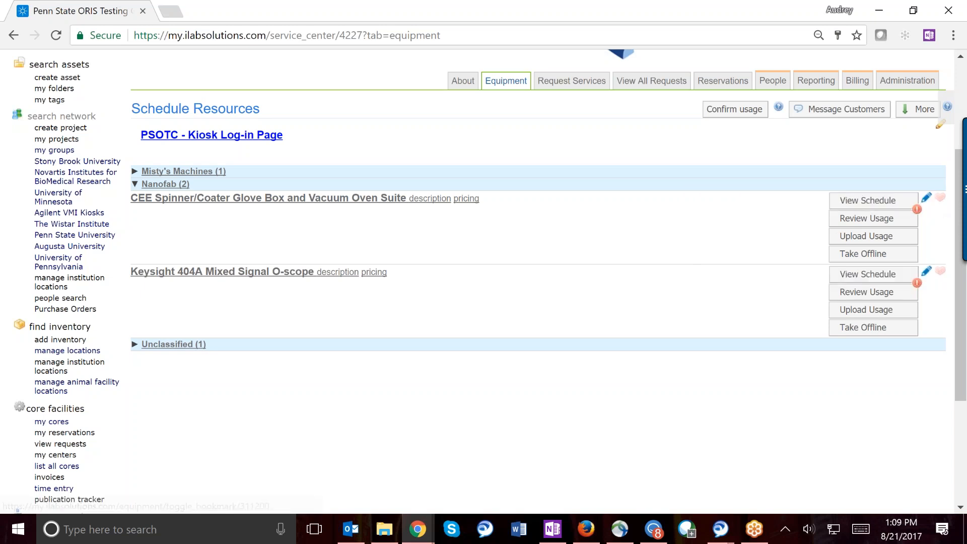
left_click(941, 200)
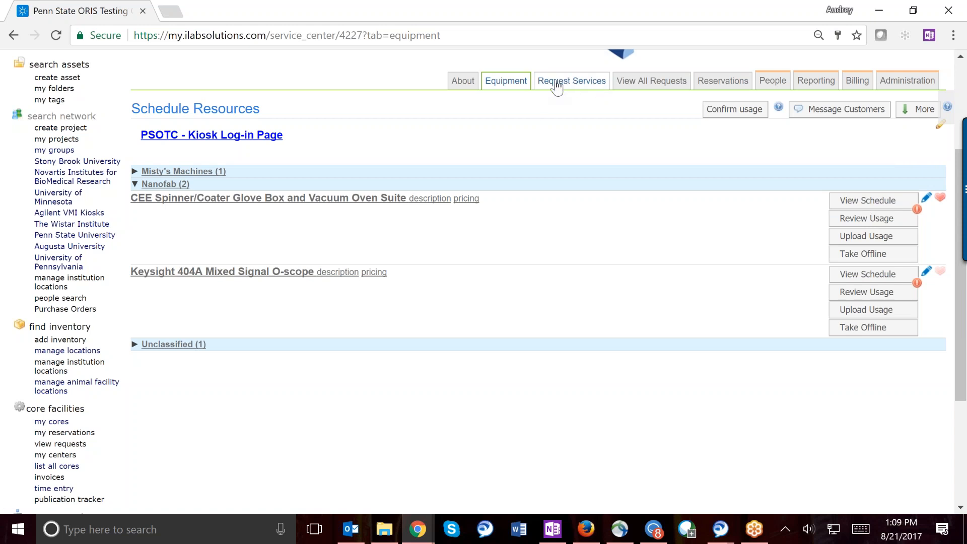
- Review the core's requestable service projects and service list, and return to the equipment list
left_click(563, 88)
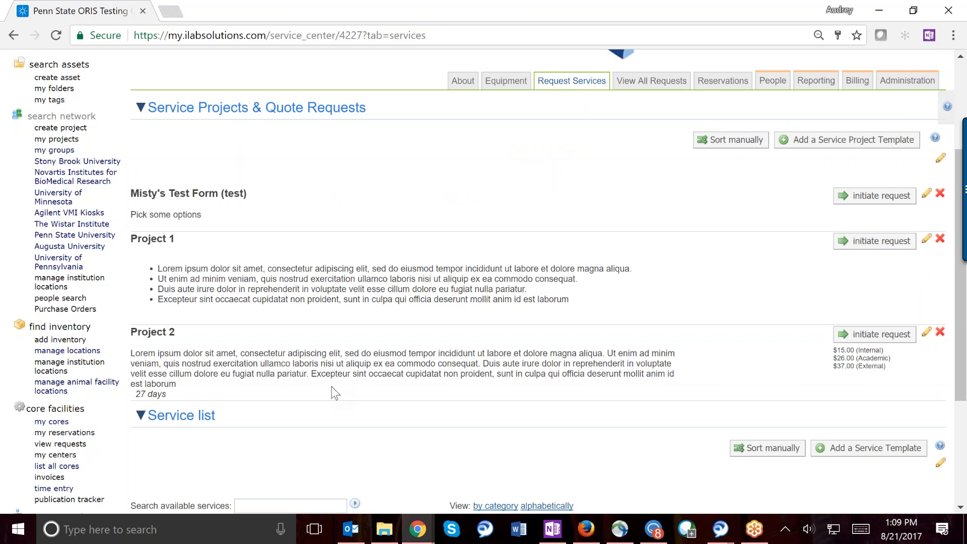
left_click(504, 98)
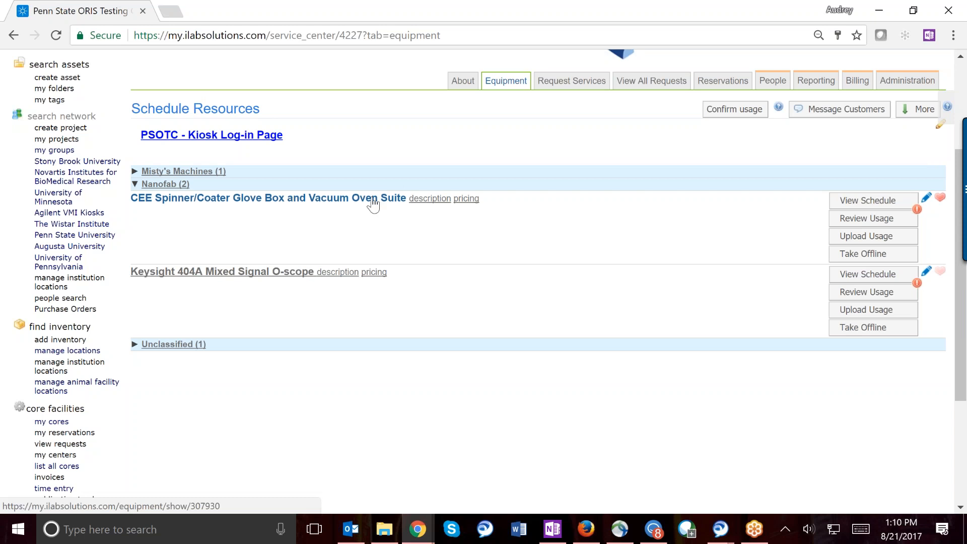
- On the CEE Spinner/Coater Glove Box and Vacuum Oven Suite schedule, start an Unavailable event for Aug 22 from 09:15 AM to 05:30 PM
left_click(351, 199)
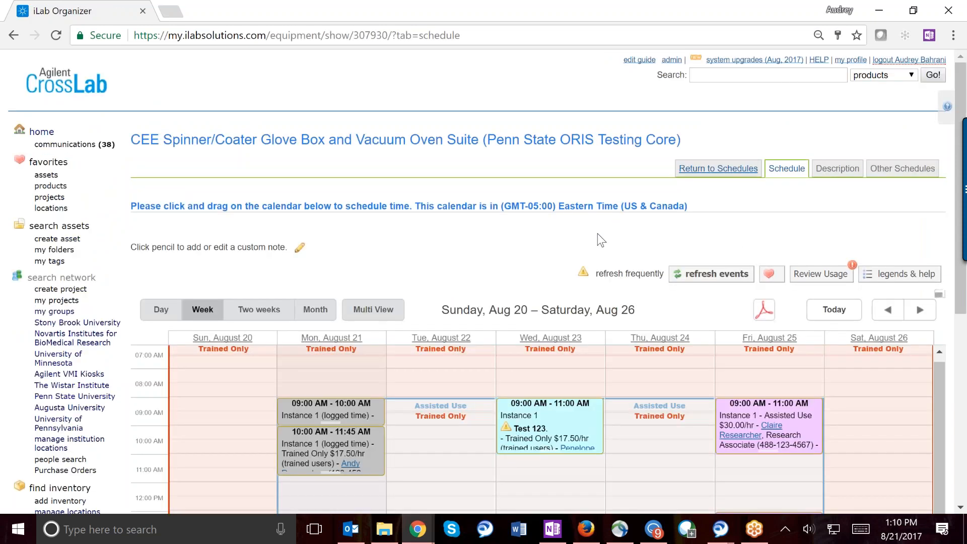
scroll(597, 234, "down", 3)
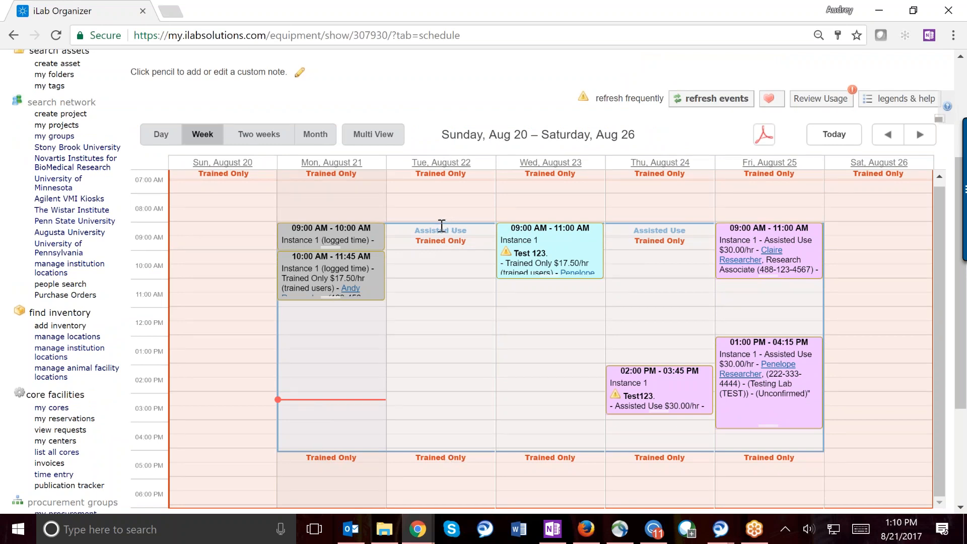
left_click_drag(443, 225, 451, 464)
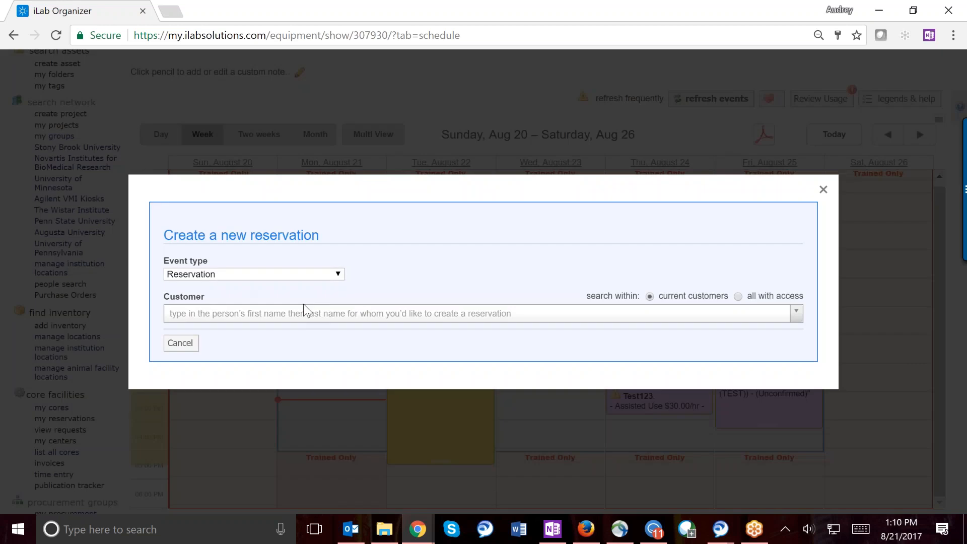
left_click(239, 276)
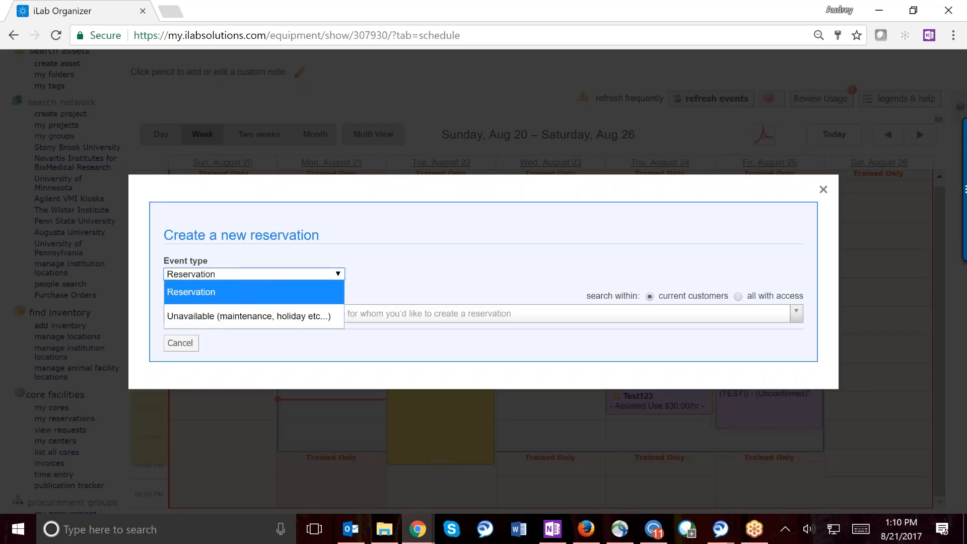
left_click(210, 315)
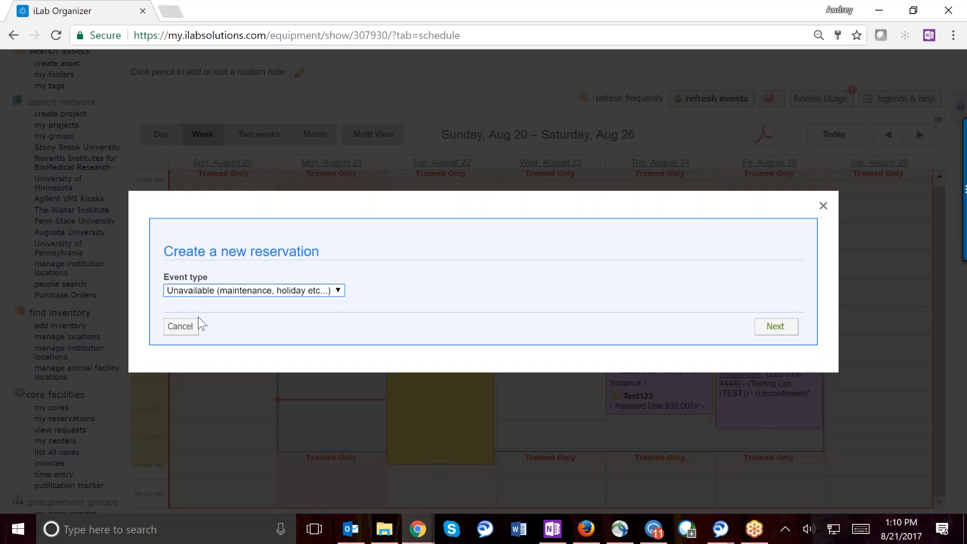
left_click(776, 327)
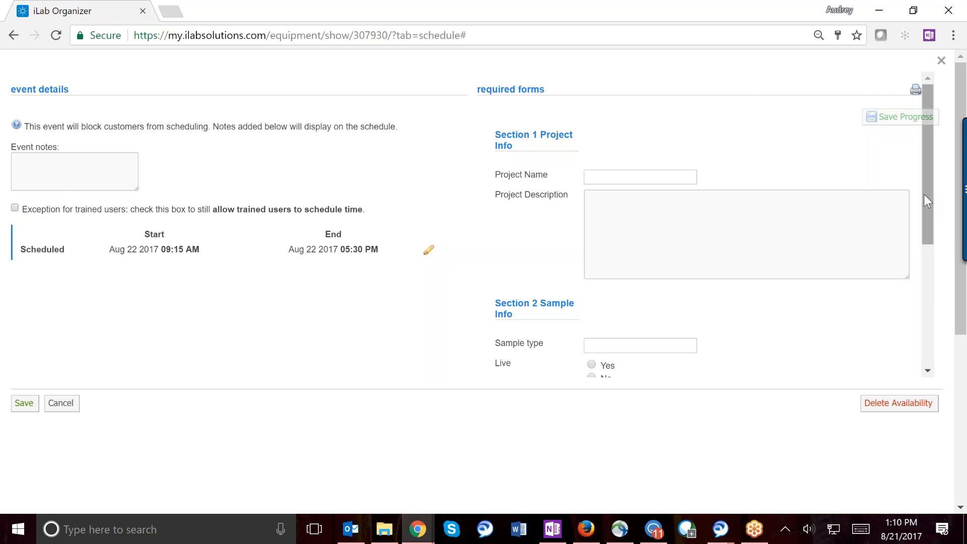
- Enter "training" as the event notes, save the unavailable event and check it on the calendar
mouse_move(924, 195)
left_mouse_down()
mouse_move(912, 284)
mouse_move(917, 185)
left_mouse_up()
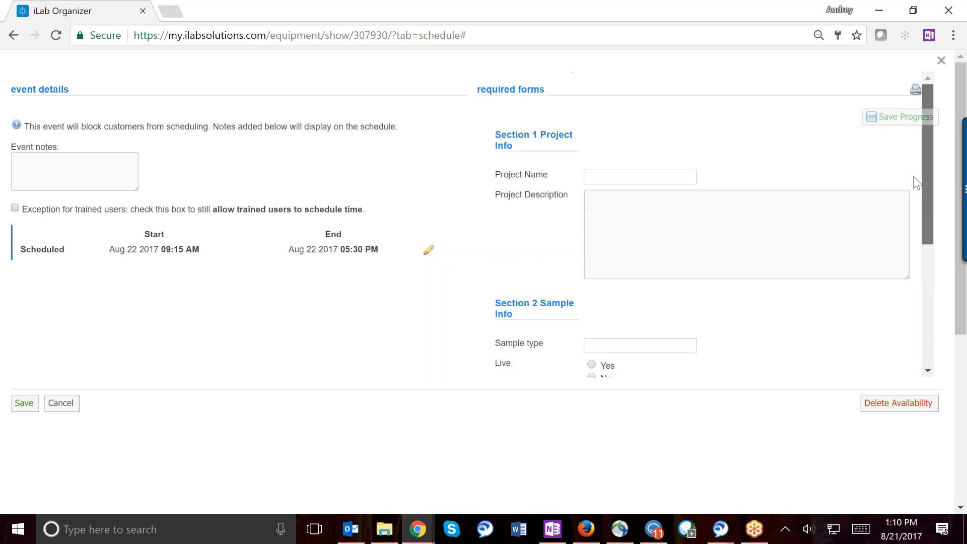
left_click(49, 165)
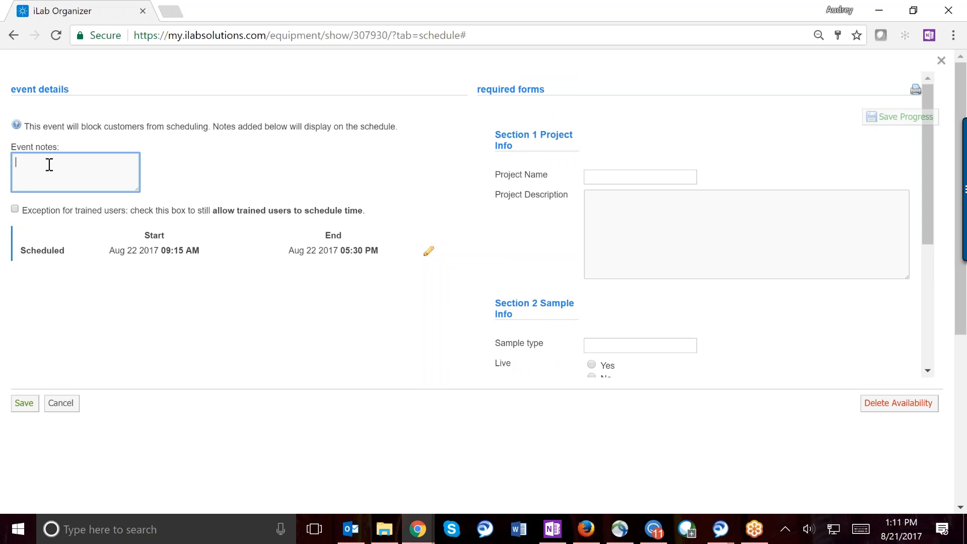
type("training")
left_click(26, 407)
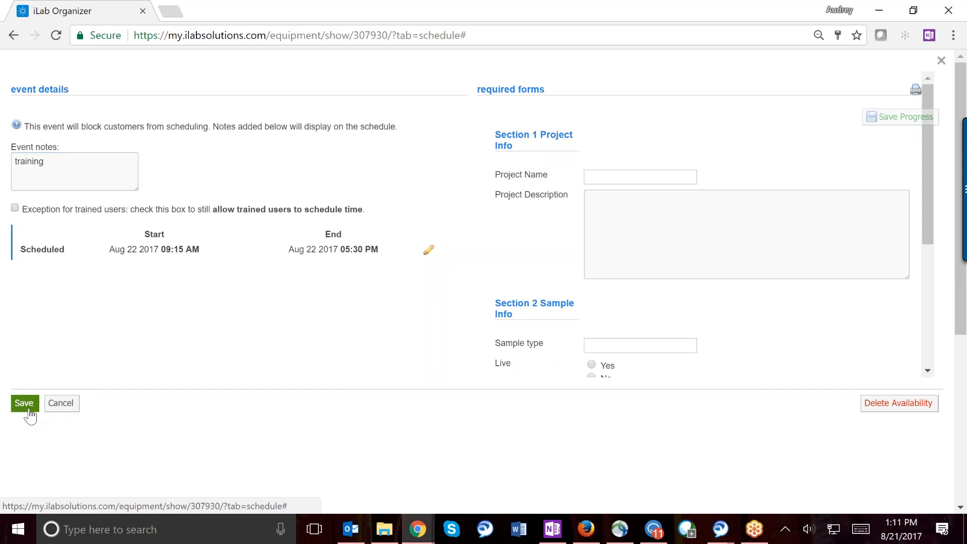
scroll(484, 302, "down", 2)
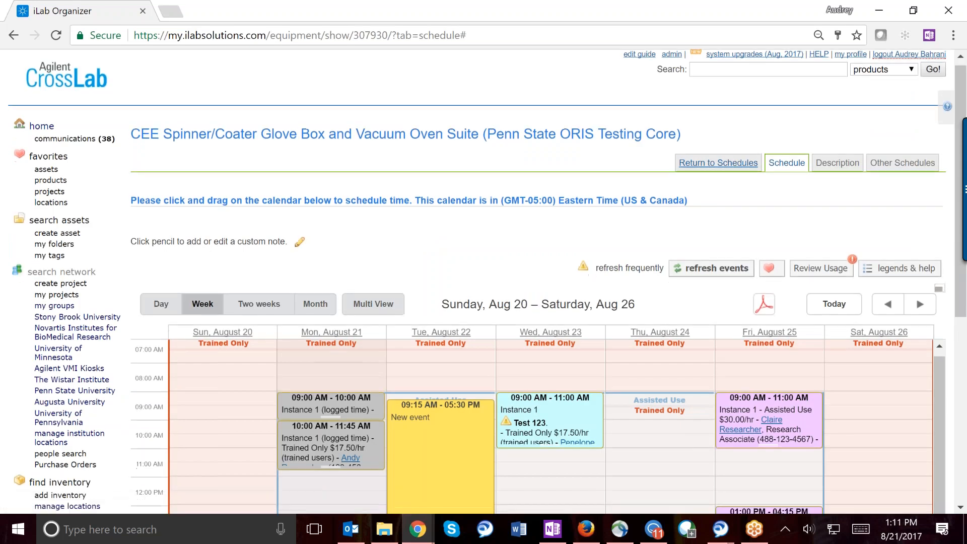
scroll(387, 301, "down", 1)
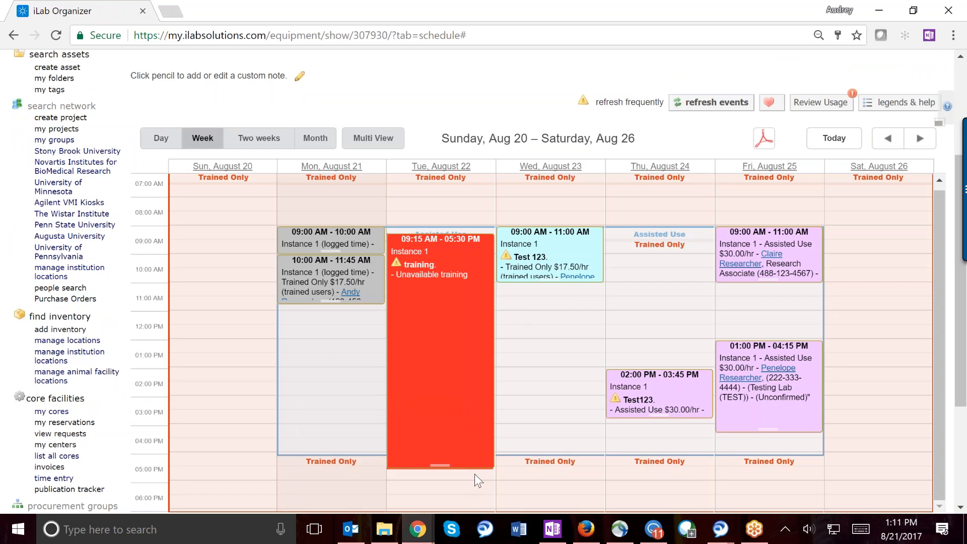
mouse_move(482, 431)
- Return to the core and examine its requestable service projects and the services in Service Group 1 and Service Group 2
scroll(666, 125, "up", 2)
left_click(731, 111)
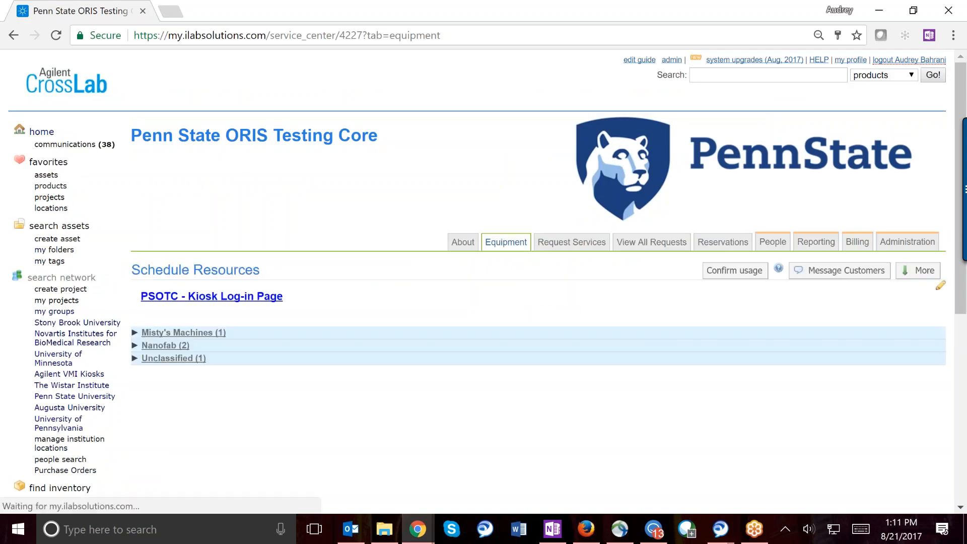
left_click(571, 242)
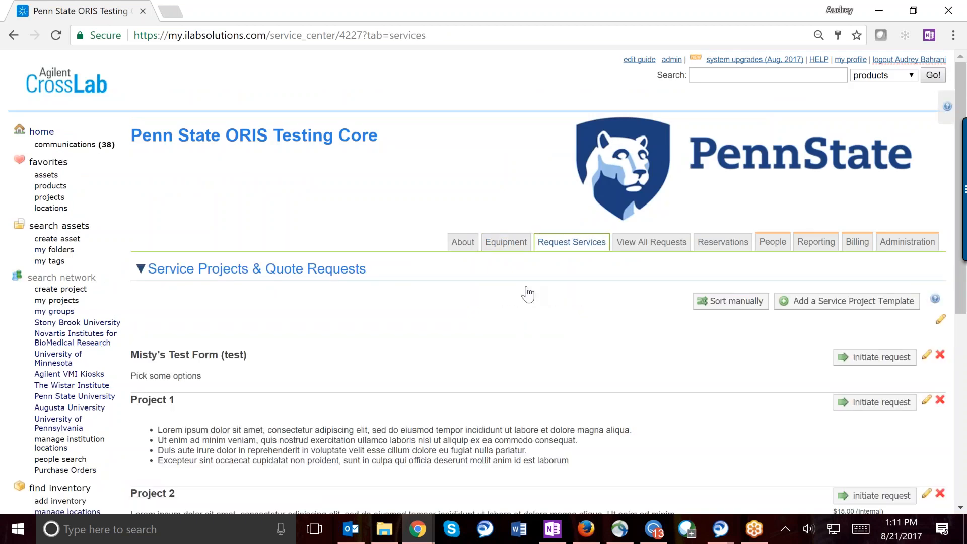
scroll(269, 455, "down", 2)
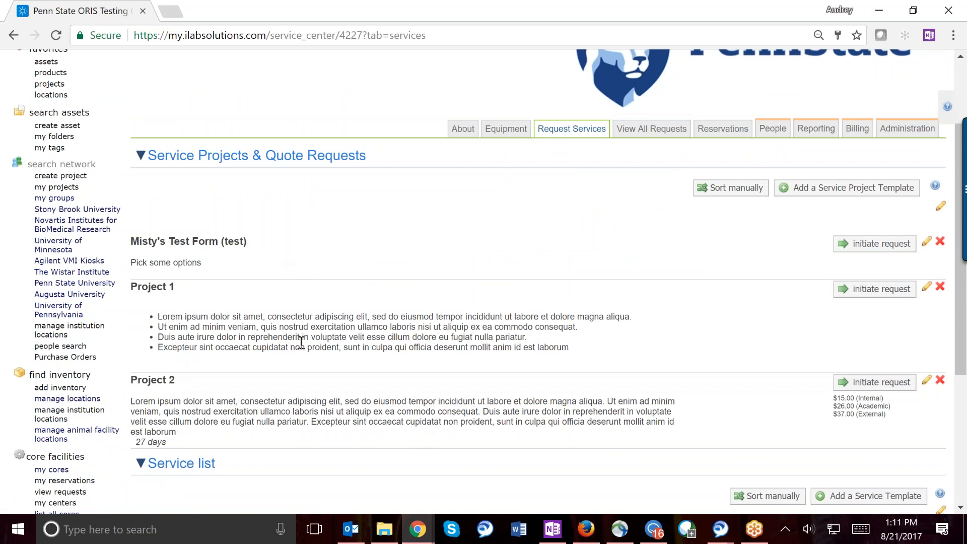
scroll(354, 281, "down", 3)
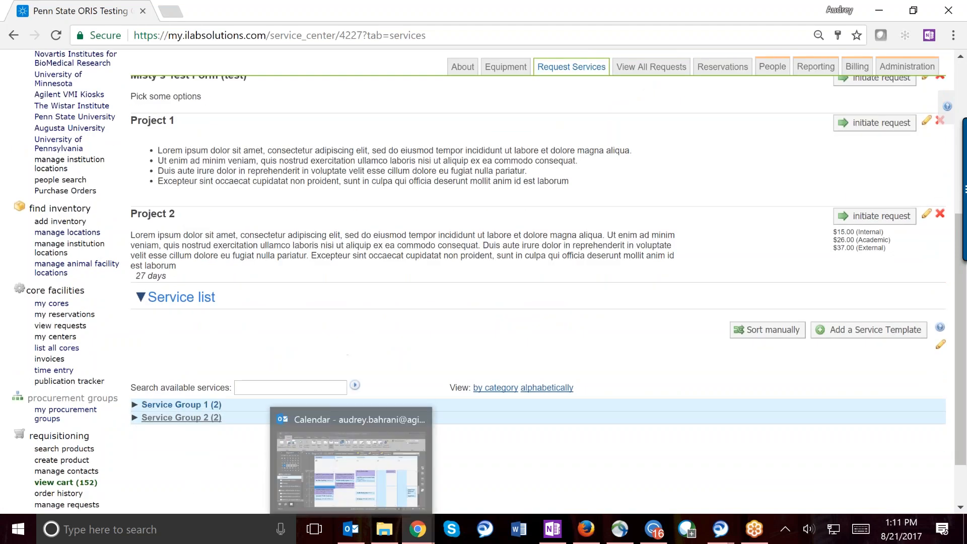
left_click(172, 404)
scroll(336, 452, "down", 2)
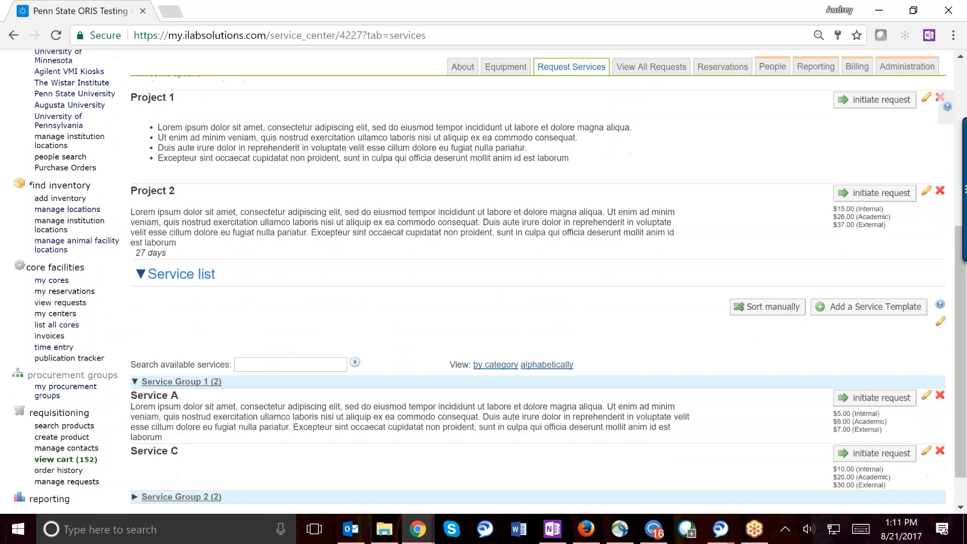
left_click(185, 455)
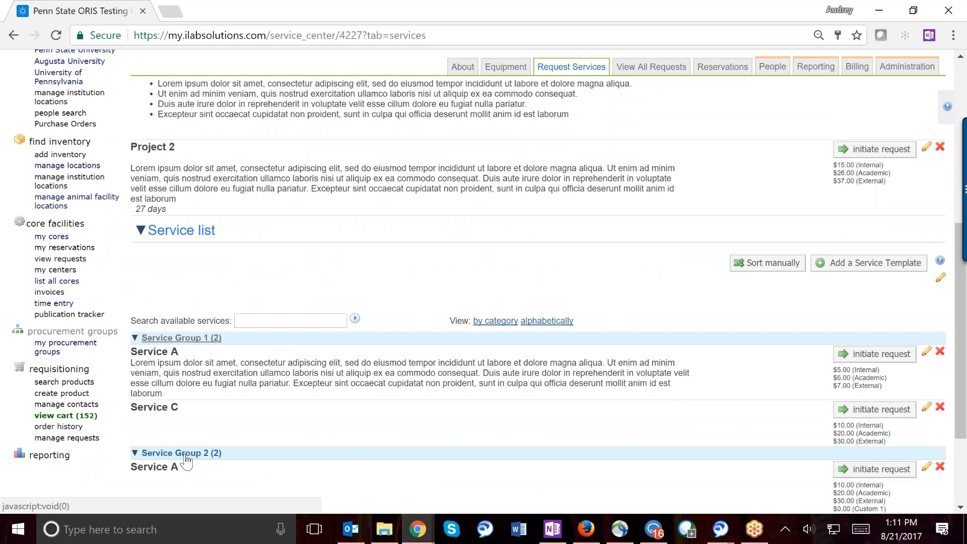
scroll(381, 391, "down", 1)
scroll(380, 388, "down", 3)
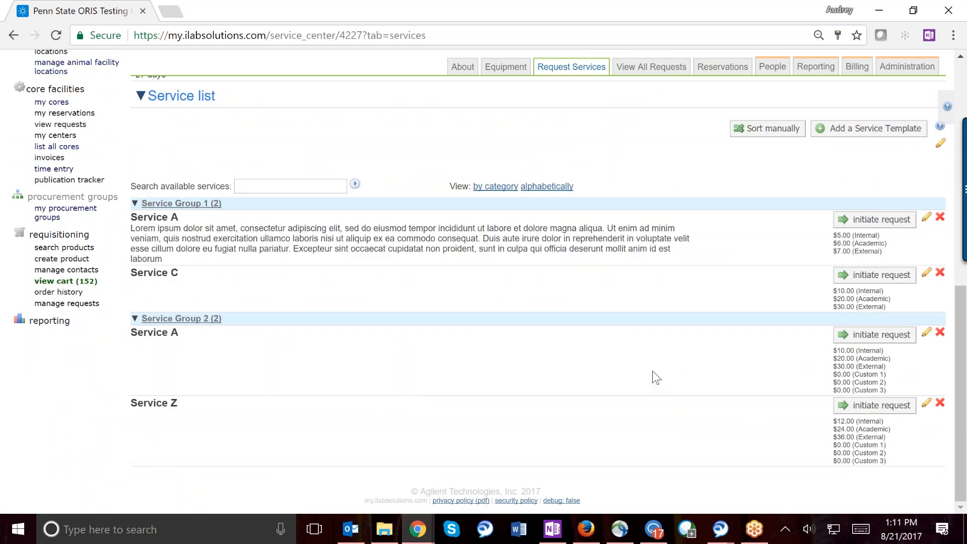
scroll(614, 373, "up", 4)
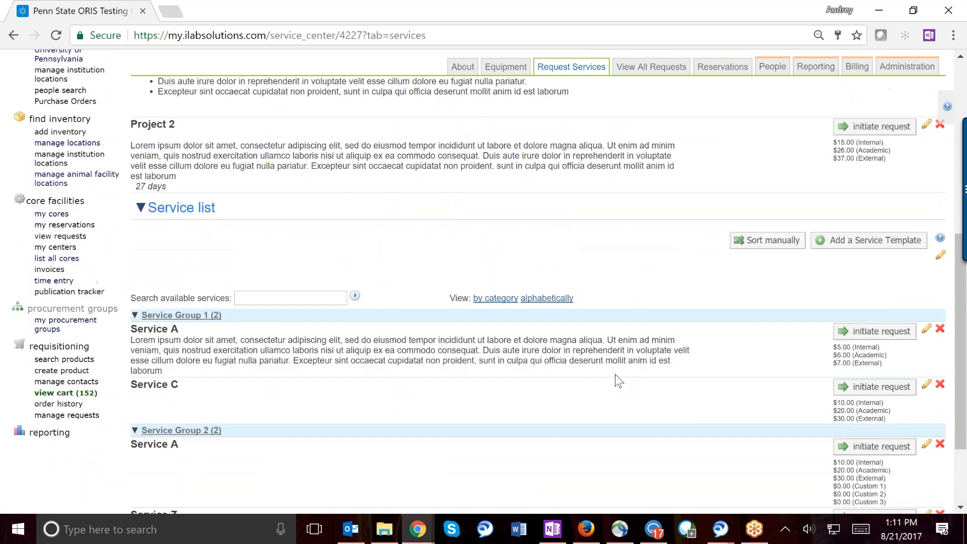
scroll(615, 374, "up", 3)
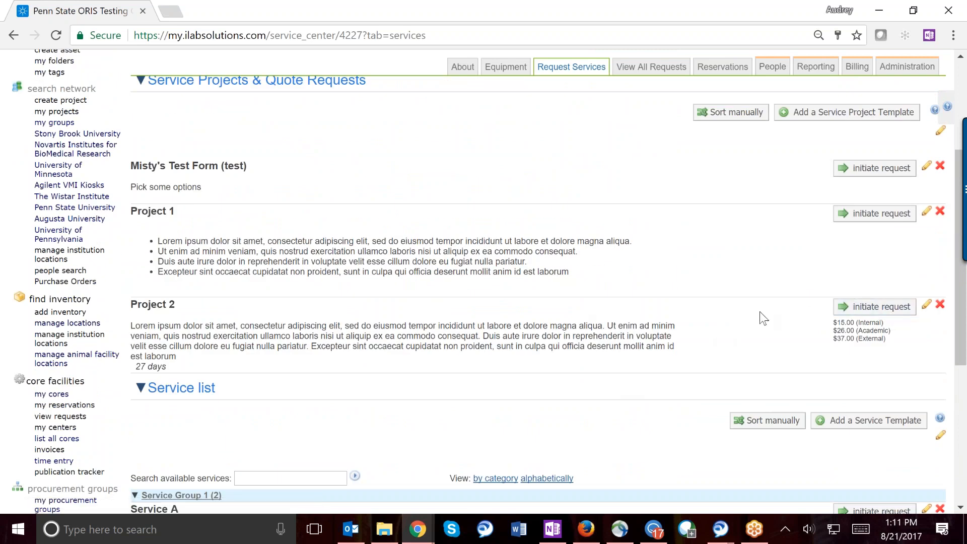
- Initiate a Project 2 service request for the existing customer from the Testing Lab (TEST) and proceed to the request details
left_click(863, 308)
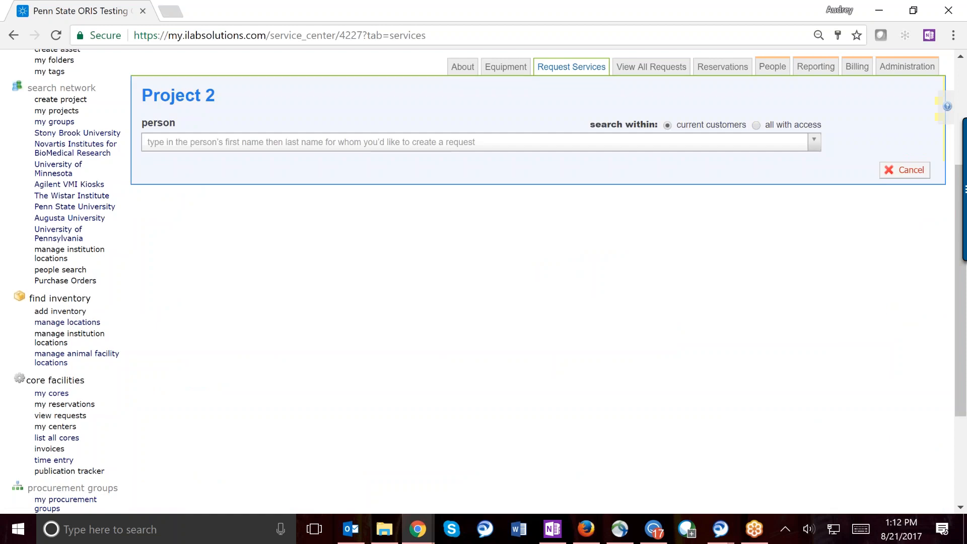
scroll(370, 256, "up", 2)
scroll(372, 260, "down", 2)
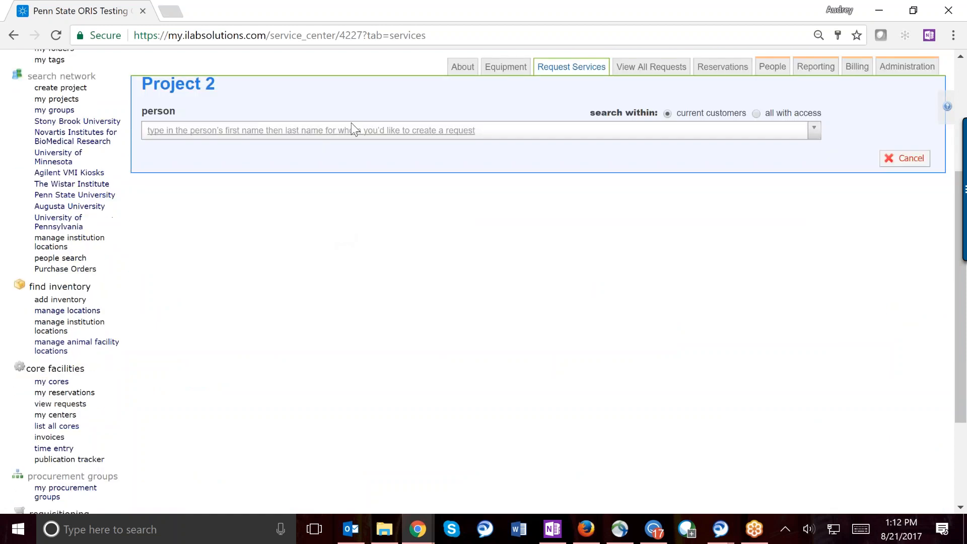
left_click(345, 129)
type("penel")
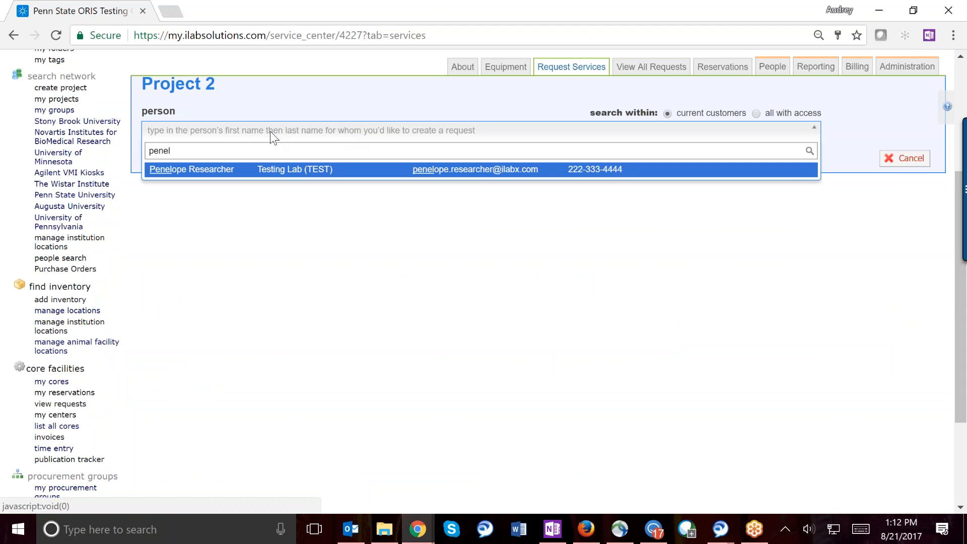
key("Return")
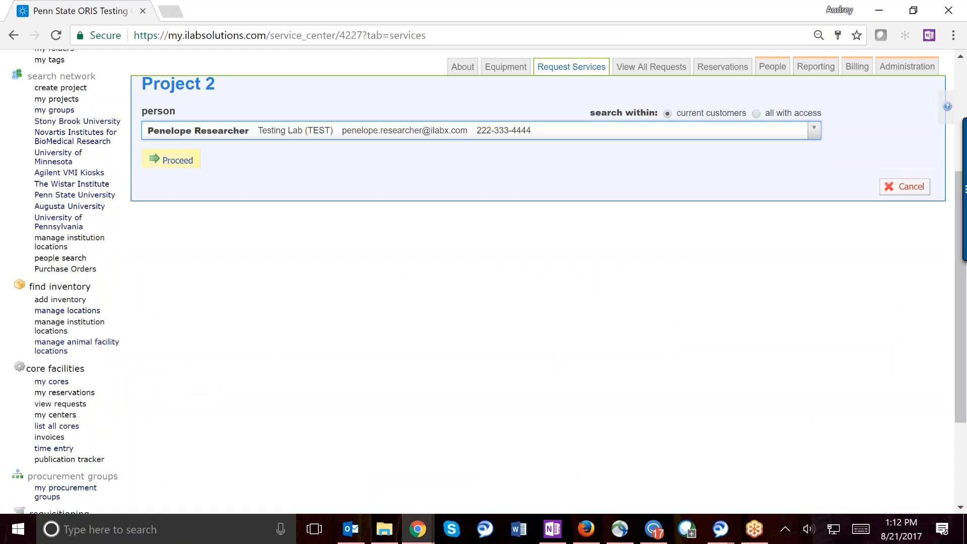
left_click(178, 164)
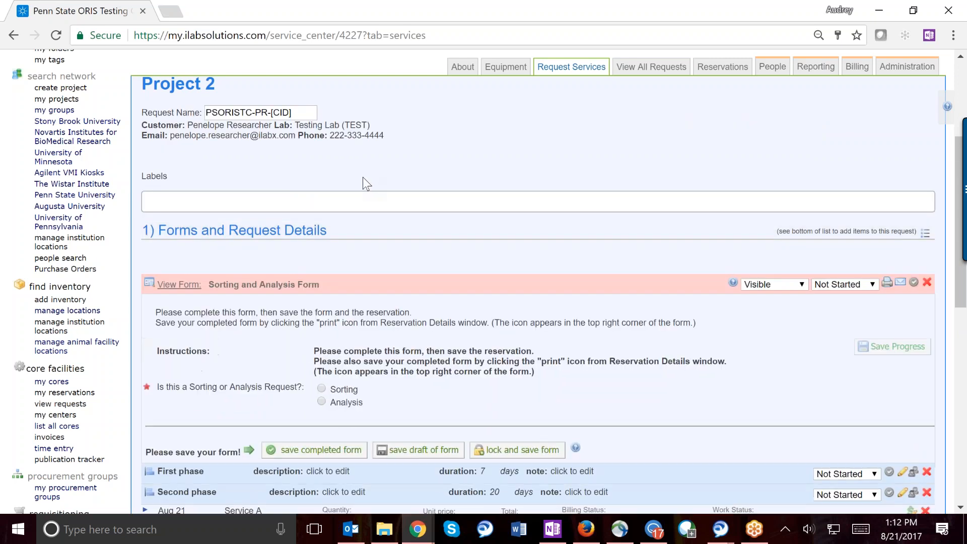
- In the Sorting and Analysis Form, choose a Sorting request with Primary cells as sample type and answer No to the sterile sort question
scroll(482, 332, "down", 2)
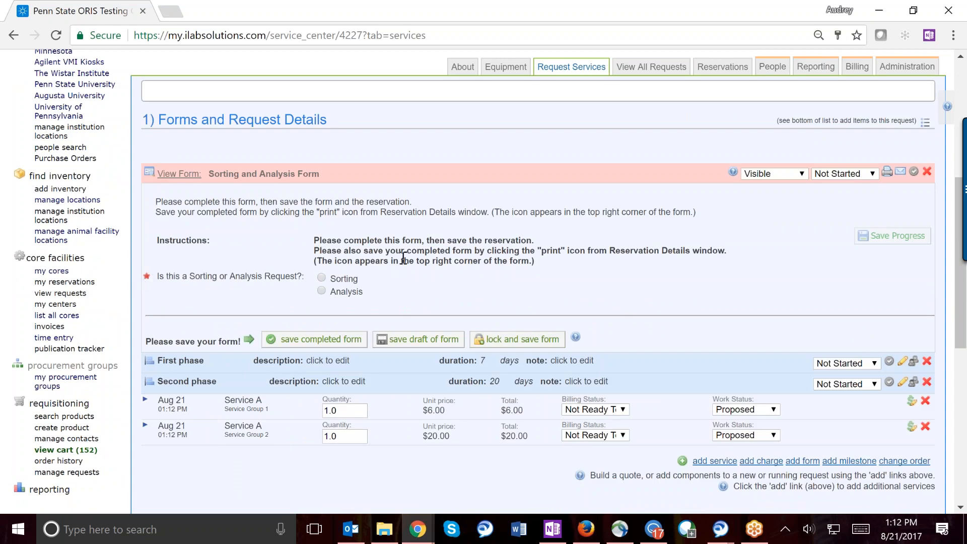
scroll(362, 242, "down", 1)
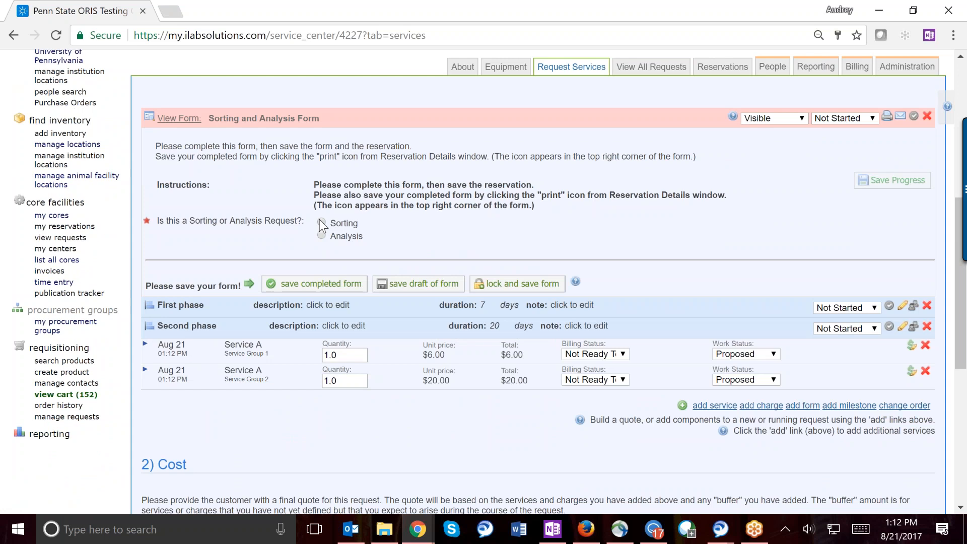
left_click(321, 222)
scroll(337, 220, "down", 1)
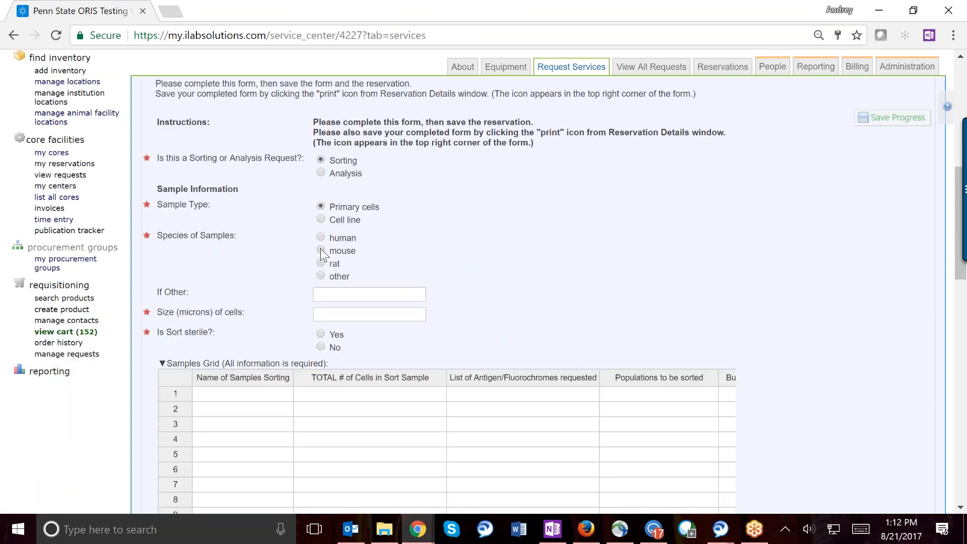
left_click(321, 346)
- Answer the biosafety questions with virus or agent Other, specified as "test", and known or suspected infectious agent None
scroll(456, 342, "down", 3)
scroll(456, 343, "down", 4)
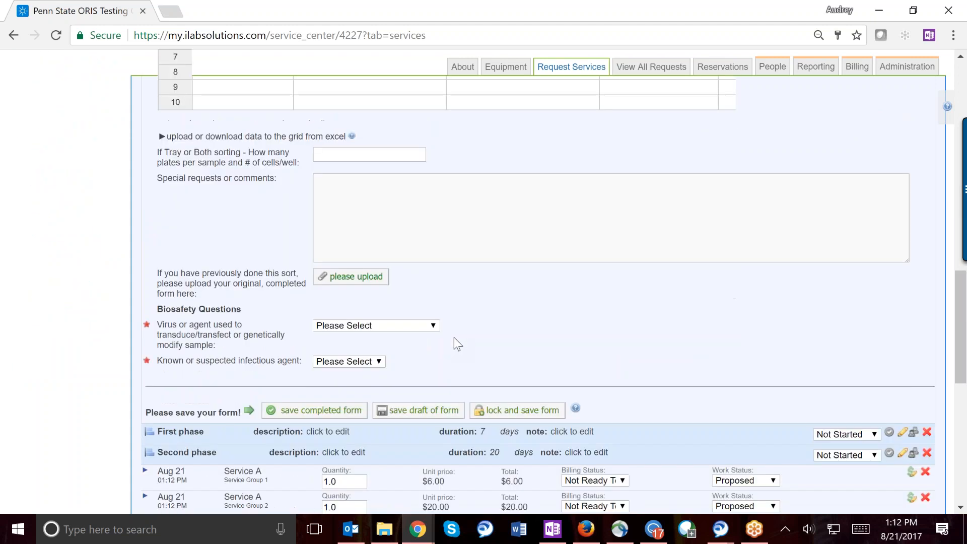
left_click(389, 326)
left_click(364, 309)
left_click(343, 363)
type("test")
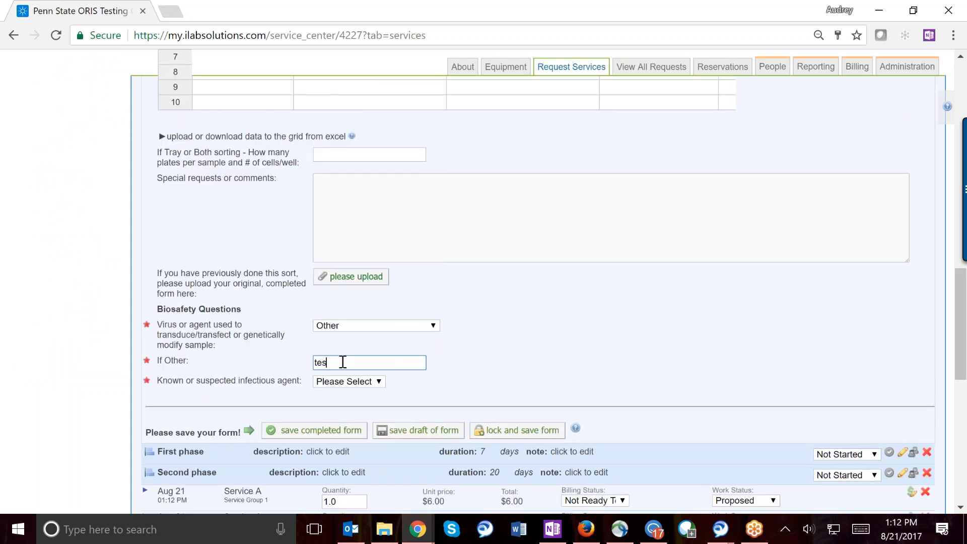
left_click(377, 382)
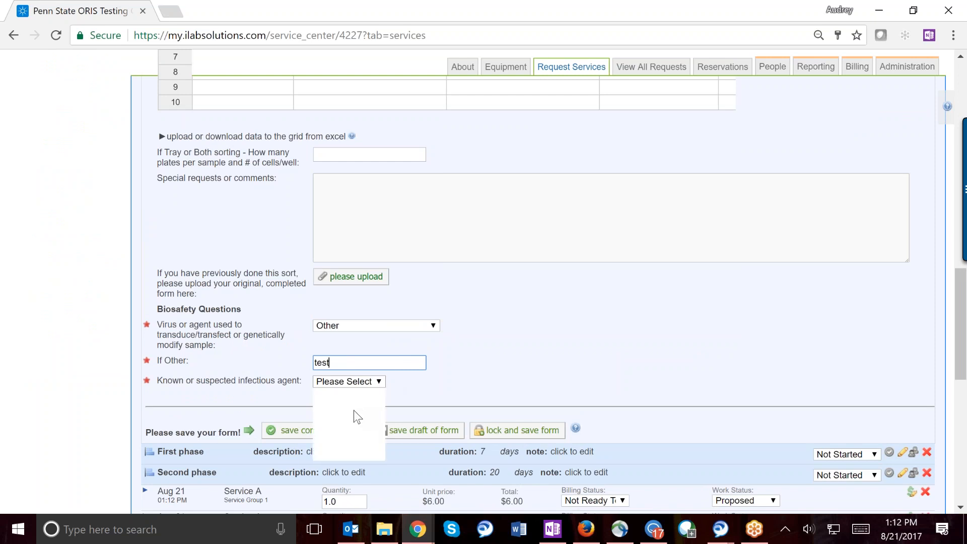
left_click(352, 419)
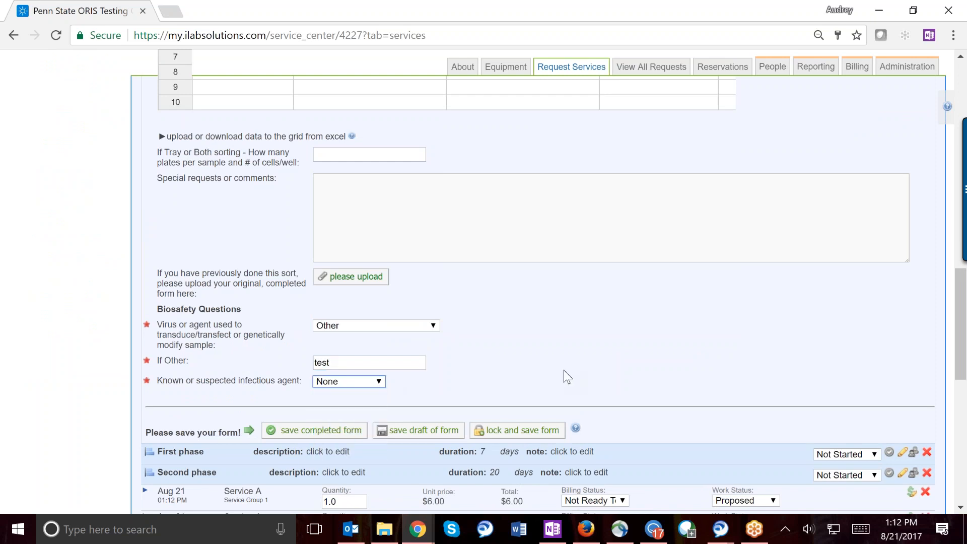
- Add Service C from Service Group 1 to the request with a quantity of 4
scroll(564, 371, "down", 3)
scroll(563, 370, "down", 1)
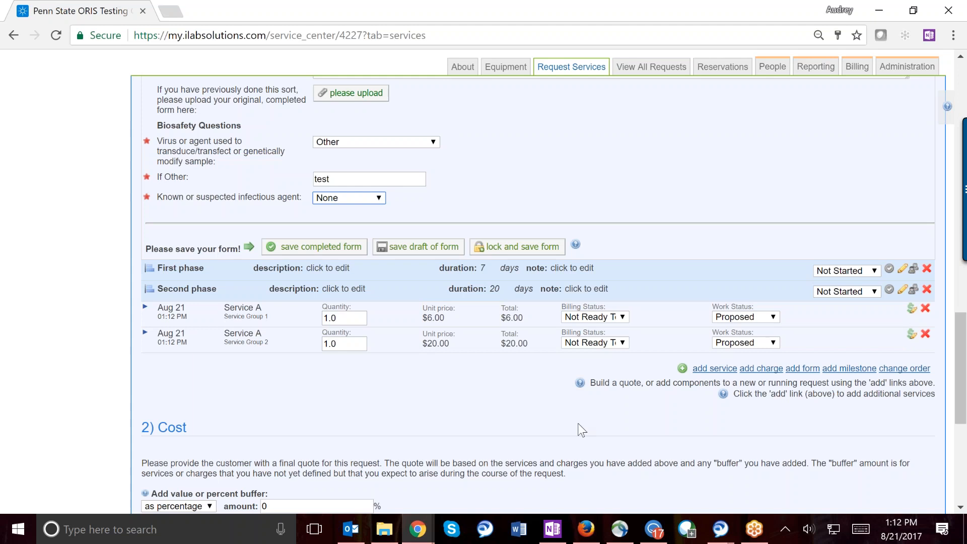
left_click(709, 371)
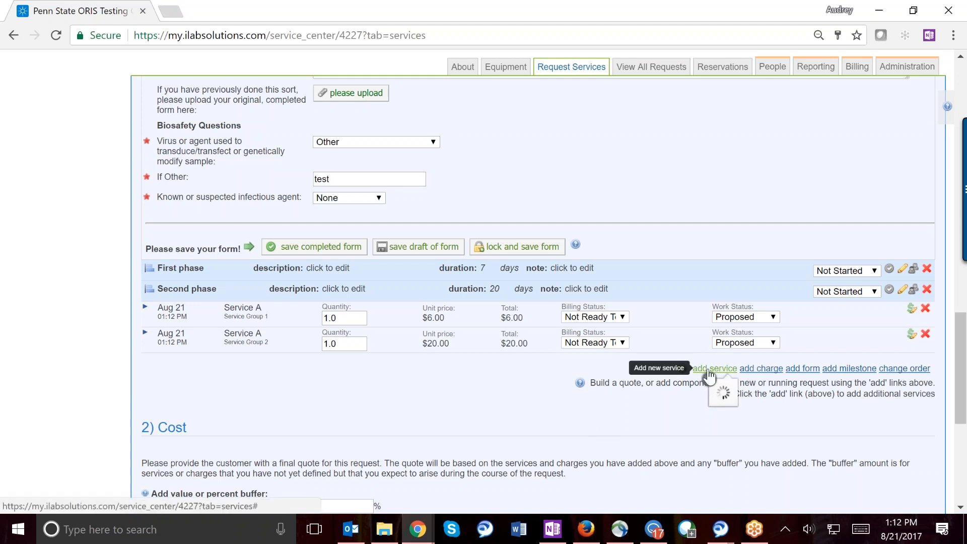
scroll(555, 385, "down", 1)
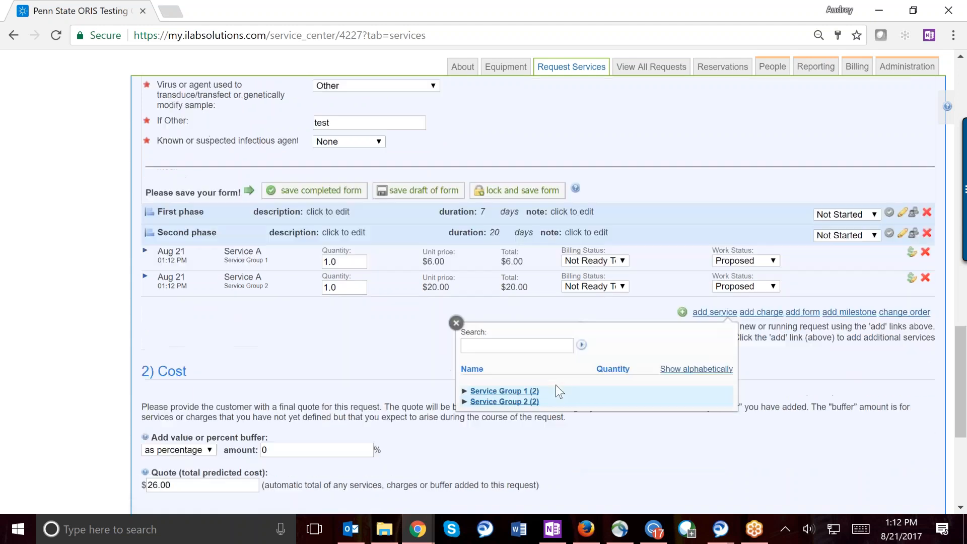
left_click(504, 391)
left_click(616, 451)
type("4")
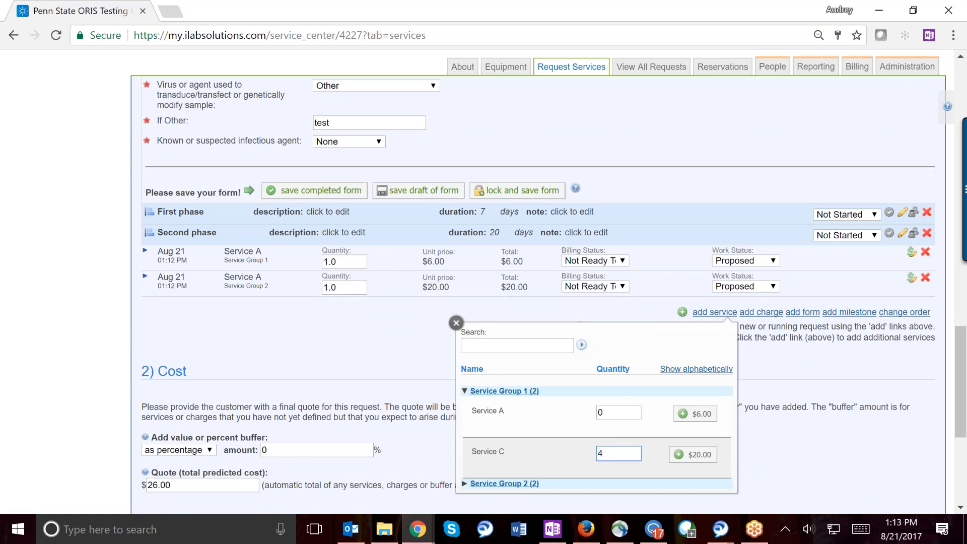
left_click(693, 454)
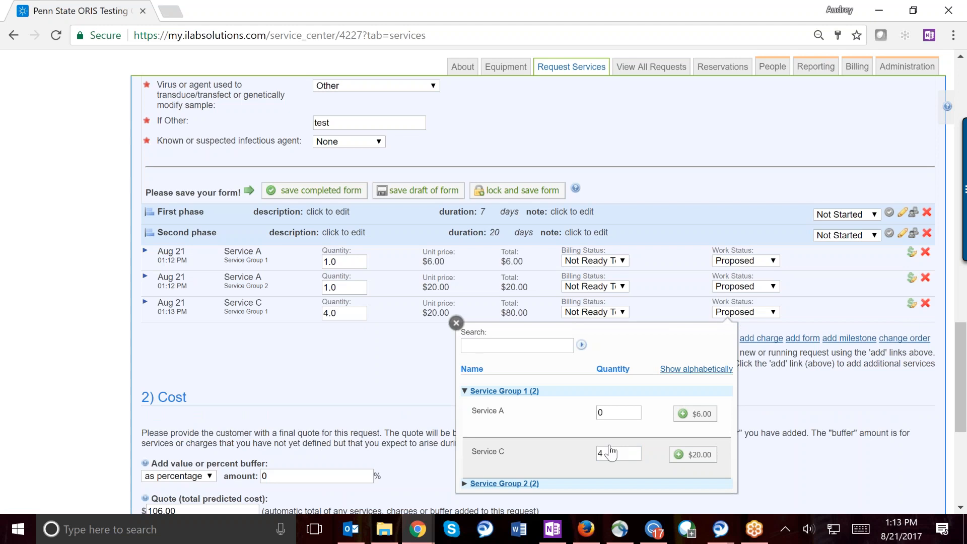
left_click(457, 323)
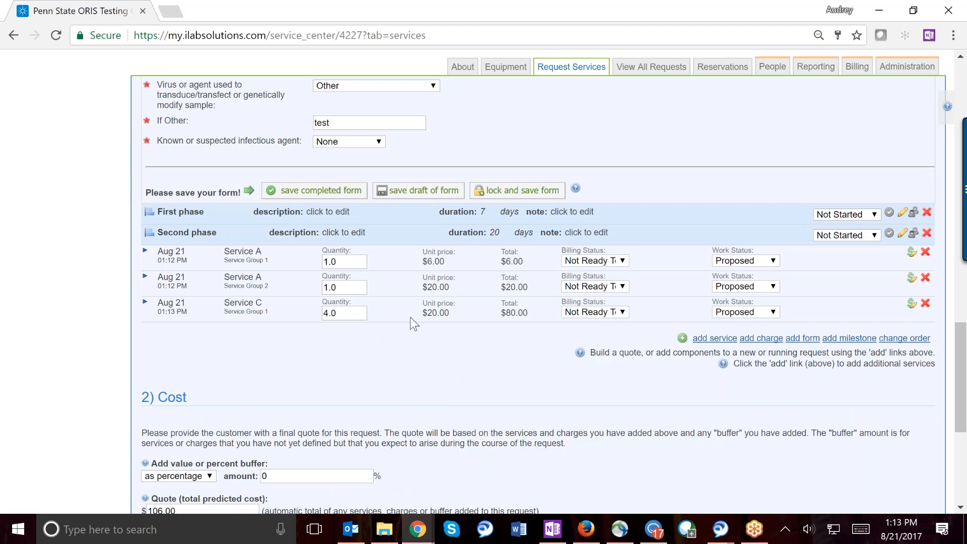
- Set the quantity of Service A from Service Group 2 to 1.5 and the quantity of Service C to 3
left_click(330, 287)
left_click_drag(330, 287, 344, 288)
type("5")
left_click(391, 340)
left_click(341, 314)
left_click_drag(340, 315, 318, 324)
left_click(359, 329)
- Enter the payment transaction number for the full charge and submit the request to the researcher
scroll(517, 336, "down", 3)
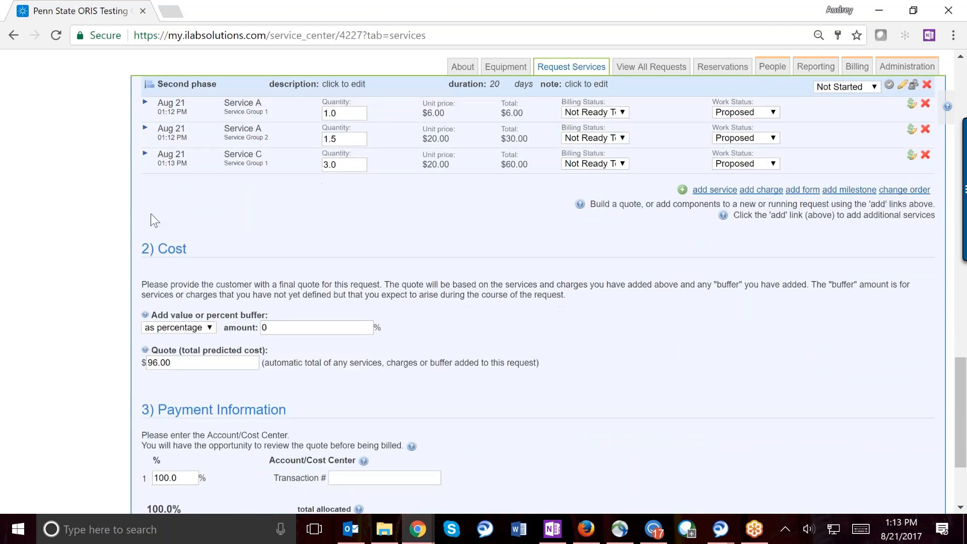
double_click(198, 359)
left_click(391, 362)
scroll(393, 363, "down", 3)
left_click(373, 342)
type("1234")
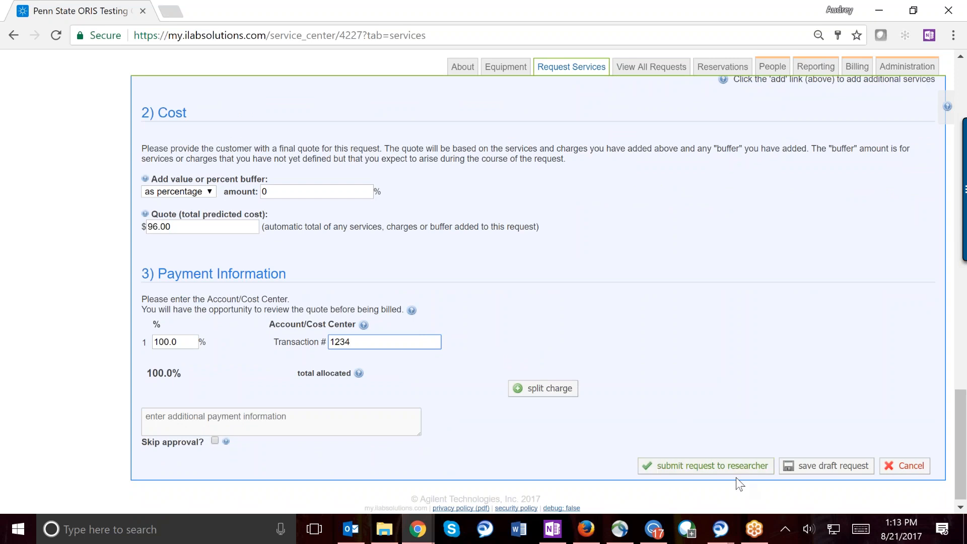
left_click(706, 471)
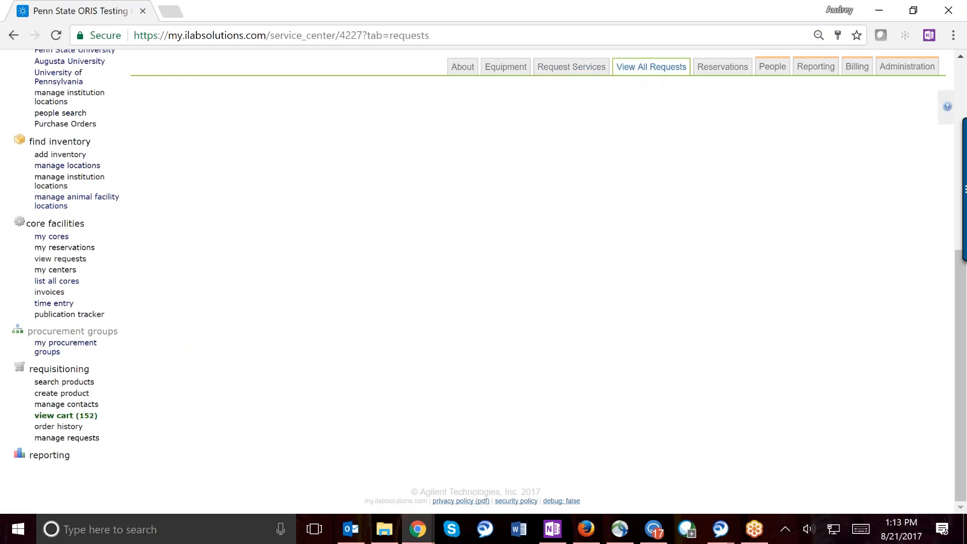
- Expand the newly submitted Testing Lab (TEST) request among the active requests and examine its form, milestones and services
scroll(637, 256, "up", 5)
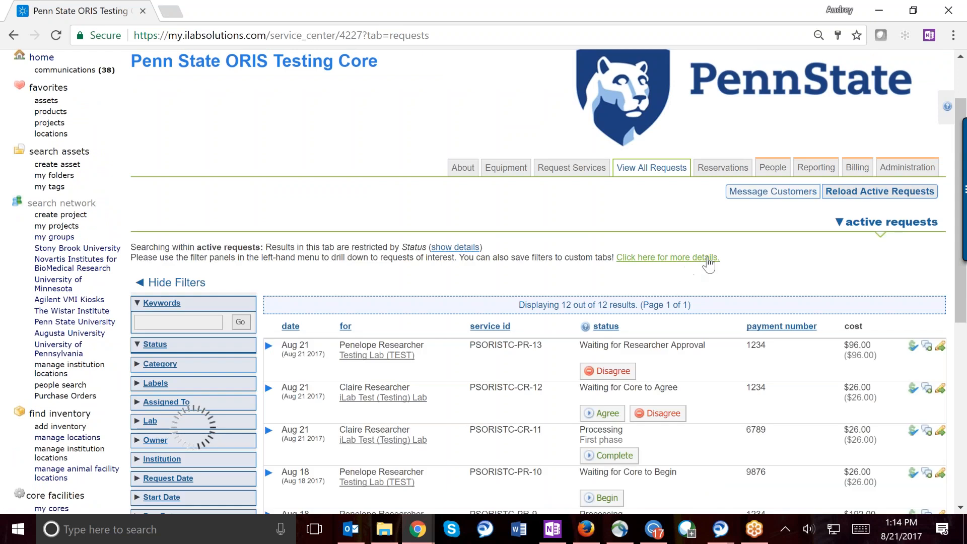
scroll(754, 256, "down", 2)
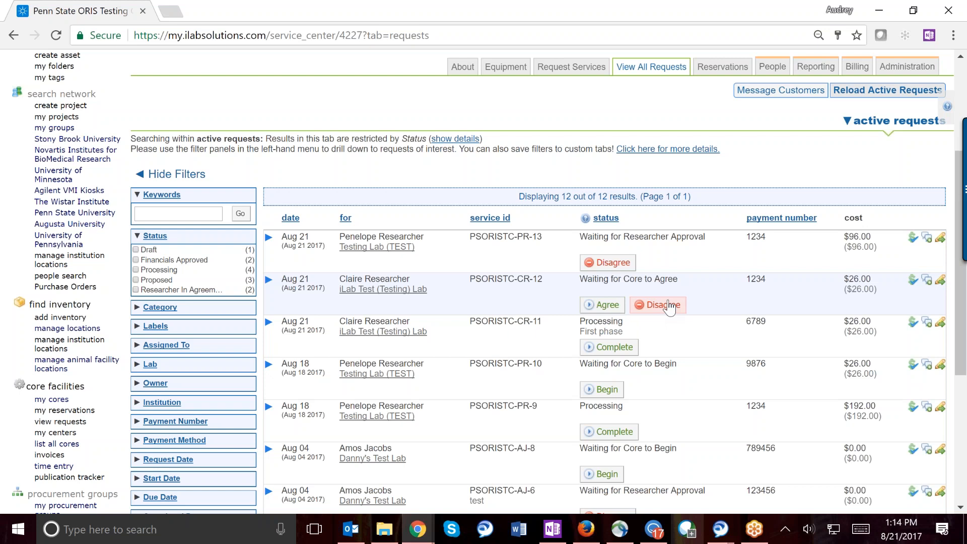
left_click(270, 239)
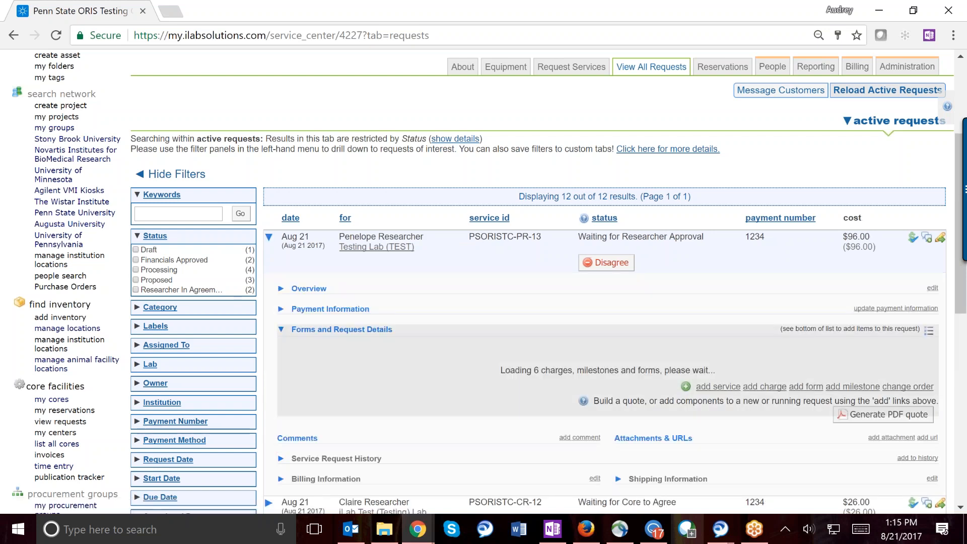
scroll(483, 282, "down", 2)
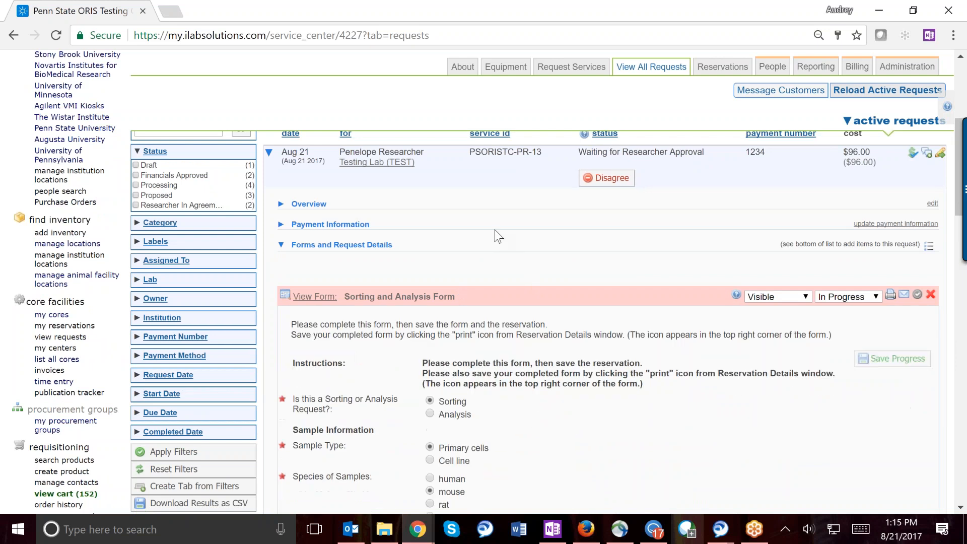
scroll(532, 421, "down", 8)
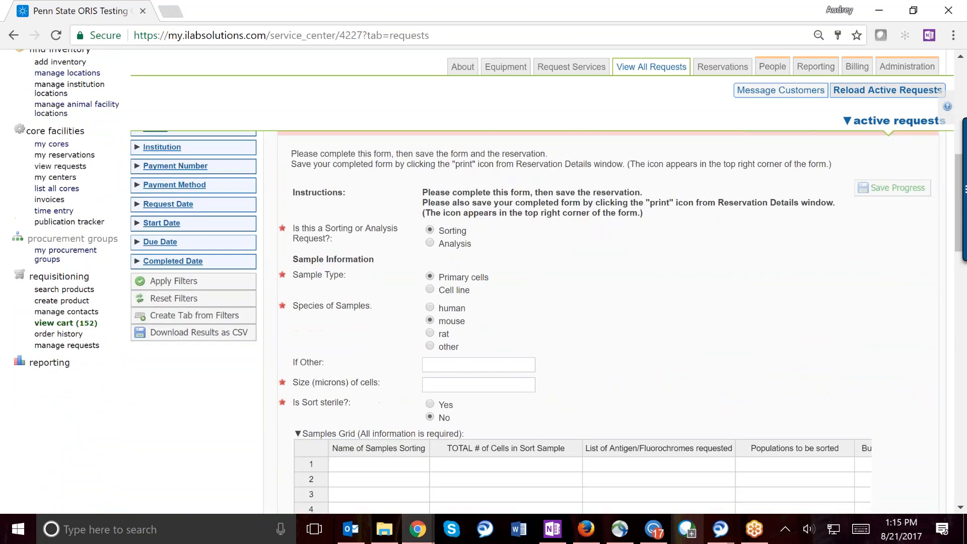
scroll(599, 322, "down", 6)
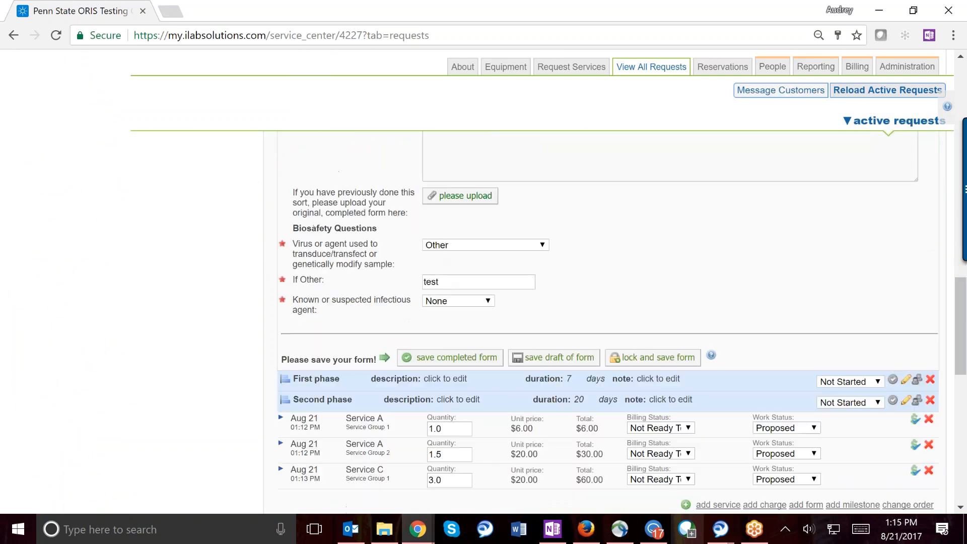
scroll(613, 310, "down", 3)
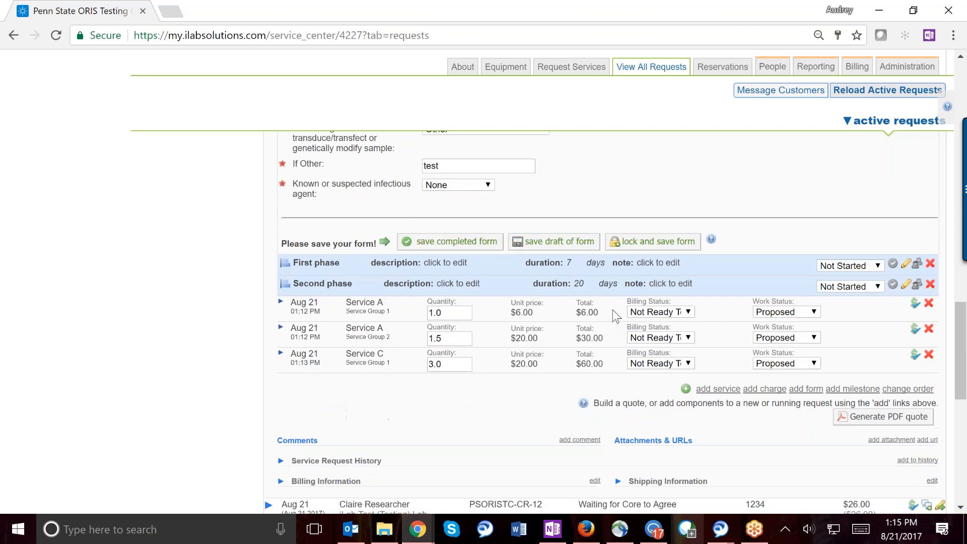
scroll(437, 414, "down", 1)
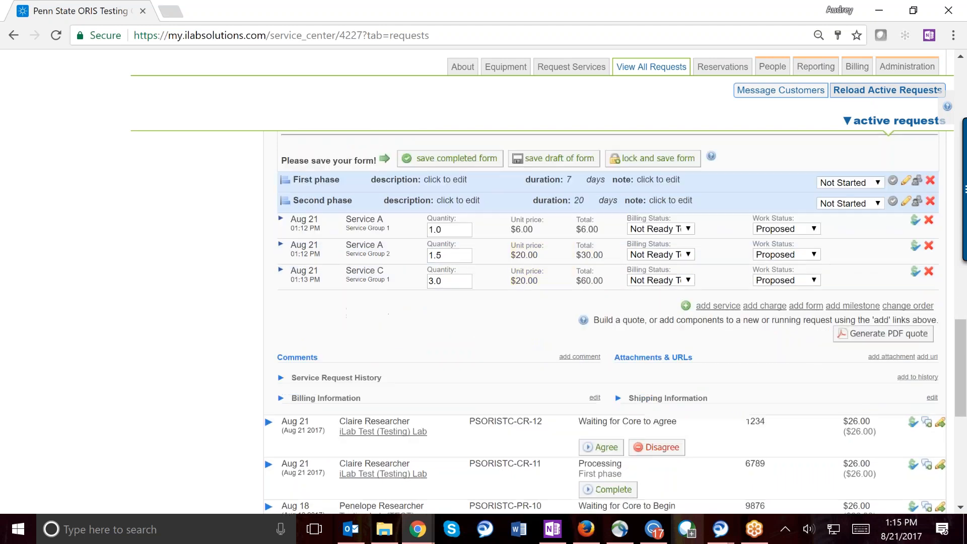
- Set the quantity of Service C in the submitted request to 3.5
left_click_drag(442, 281, 436, 281)
type("5")
key("Return")
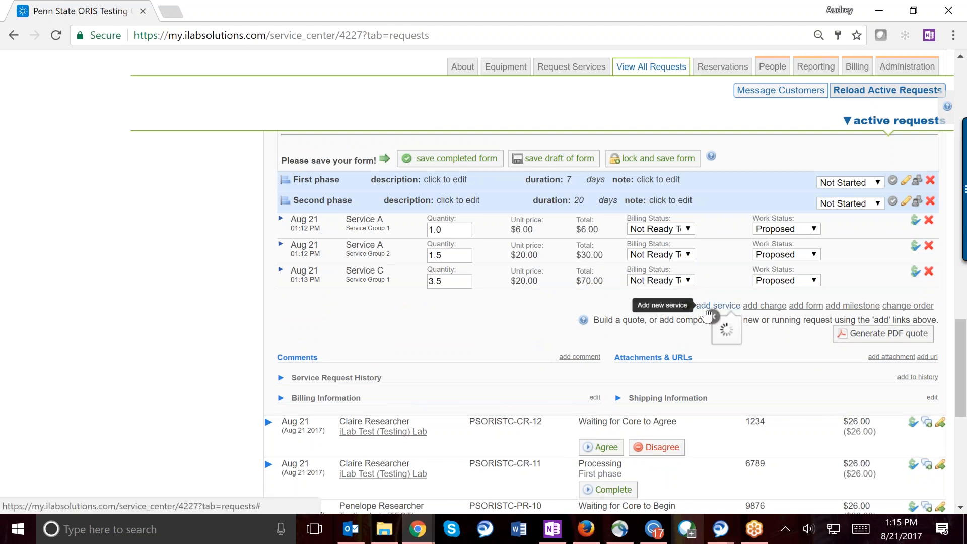
- Add Service Z from Service Group 2 to the submitted request with a quantity of 1
left_click(706, 307)
left_click(507, 395)
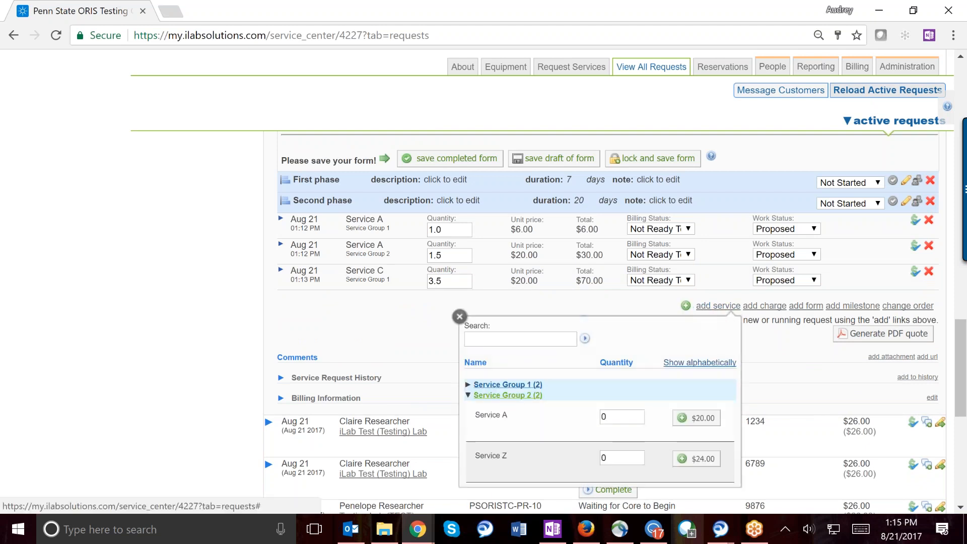
left_click(611, 458)
type("1")
left_click(712, 466)
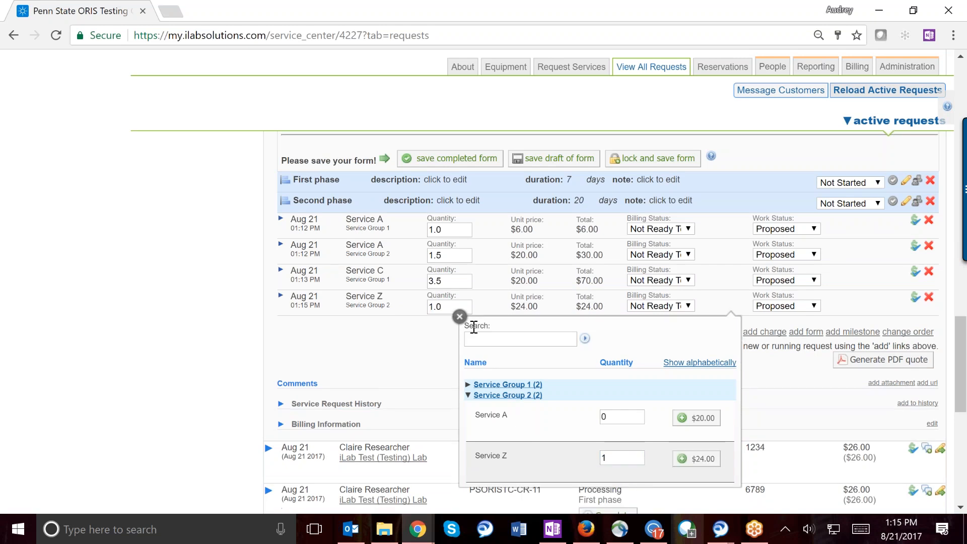
left_click(459, 316)
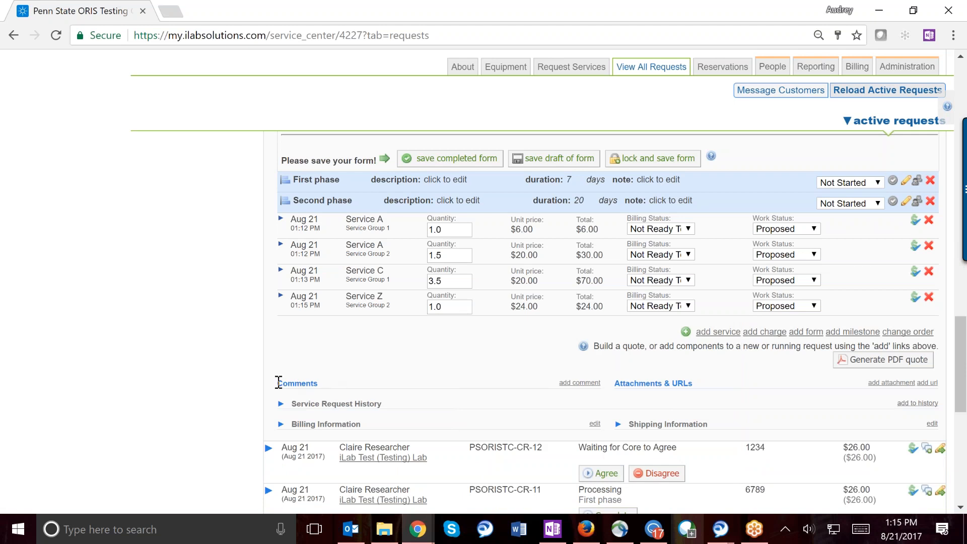
- Send the message "Testing 123" to the researcher from the submitted request, keeping the copy to yourself enabled
left_click_drag(278, 383, 338, 391)
scroll(836, 291, "up", 10)
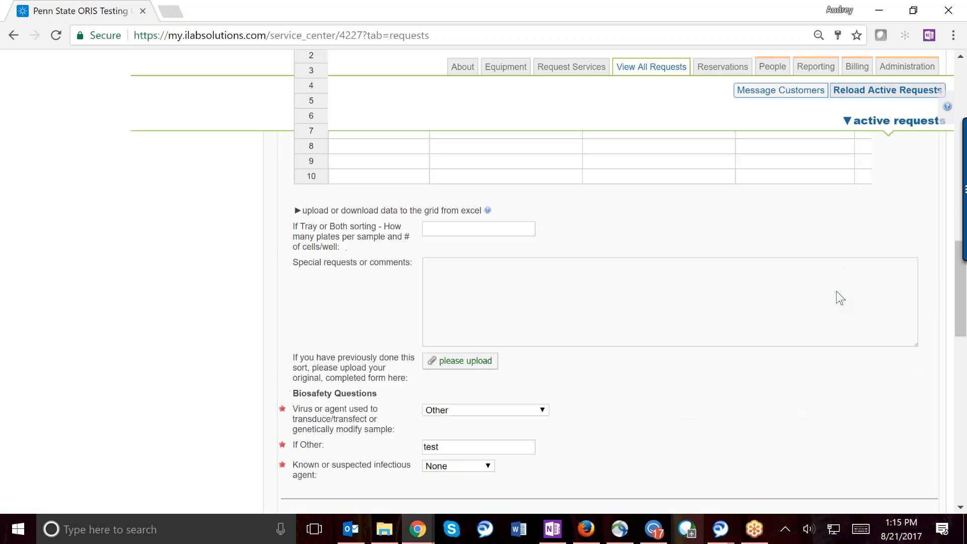
scroll(836, 291, "up", 8)
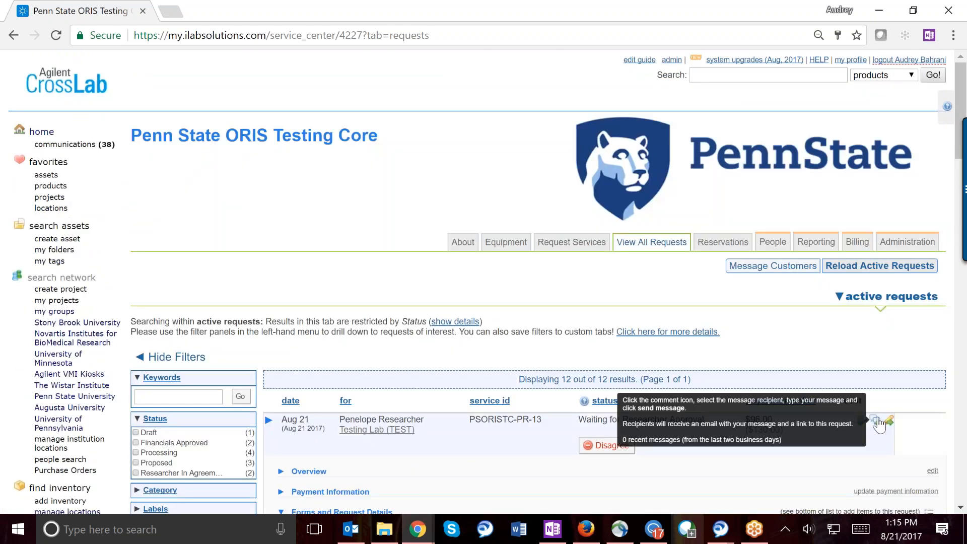
left_click(876, 422)
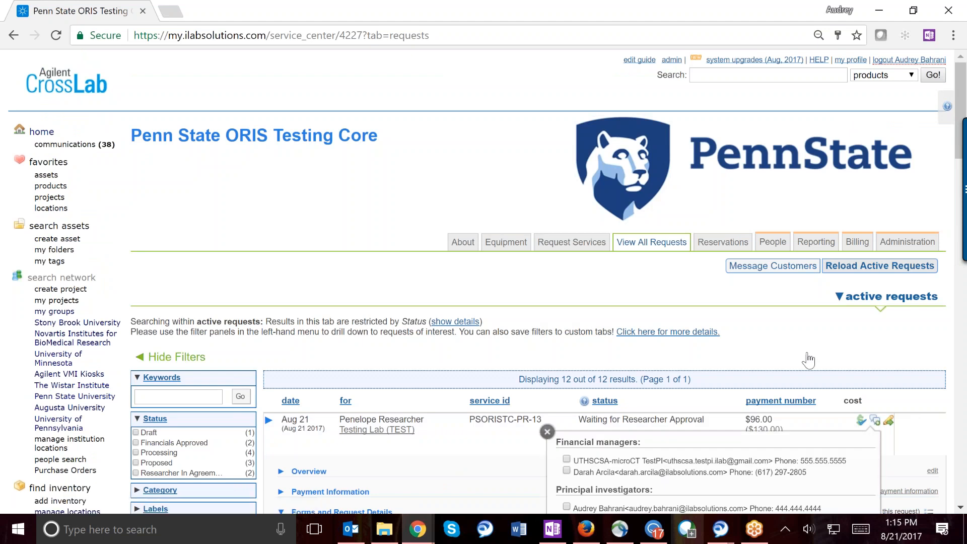
scroll(810, 359, "down", 3)
scroll(809, 359, "down", 3)
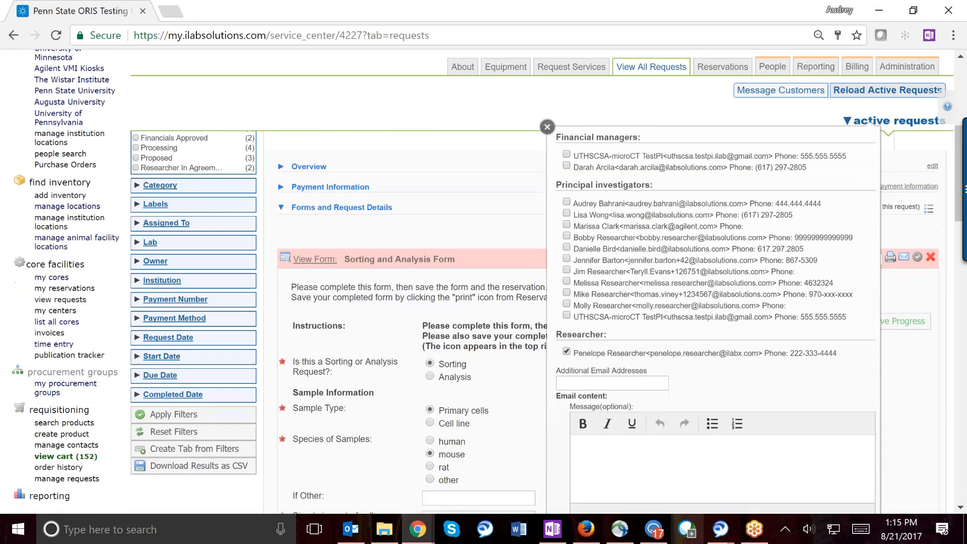
scroll(588, 100, "down", 2)
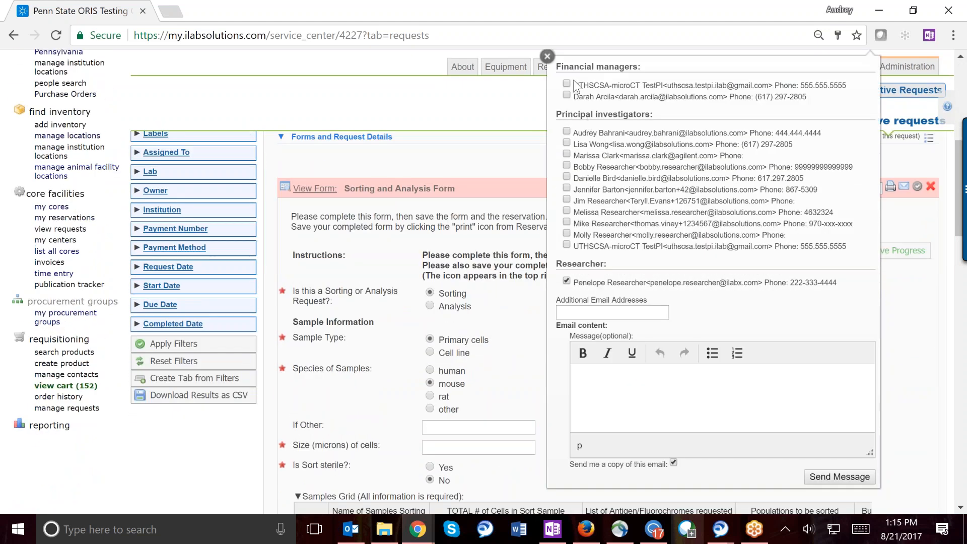
left_click(660, 395)
type("Testing 123")
left_click(817, 475)
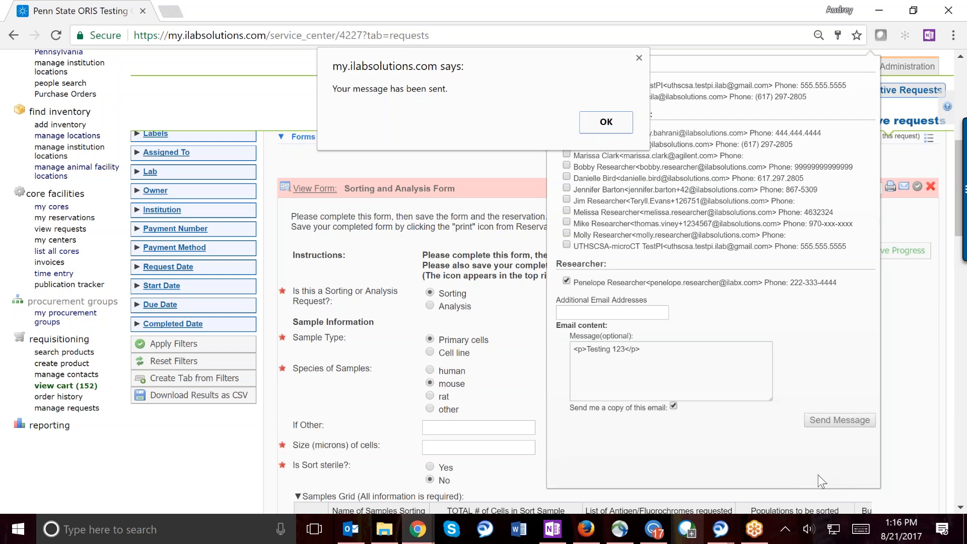
left_click(607, 121)
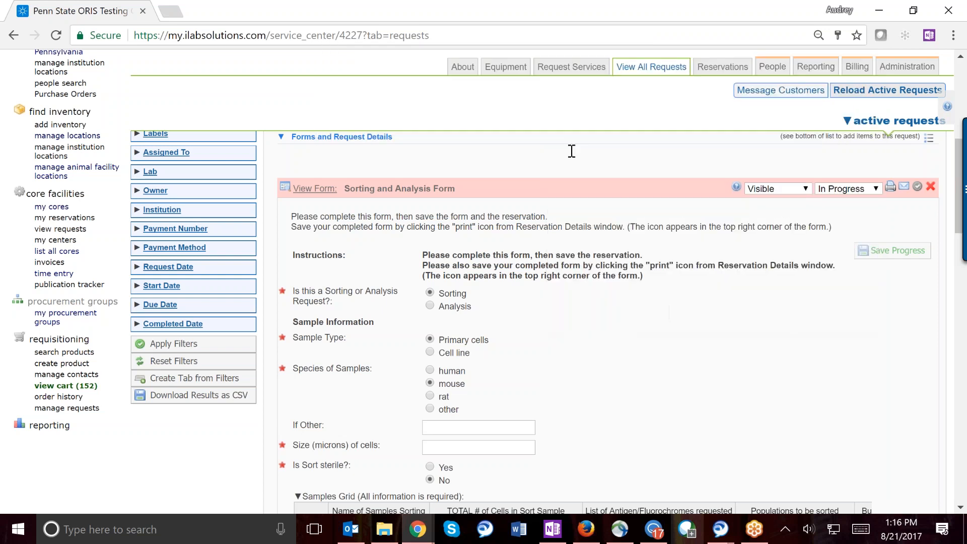
- Check the sent message among the request's comments and view the options for adding an attachment without uploading a file
scroll(572, 151, "down", 15)
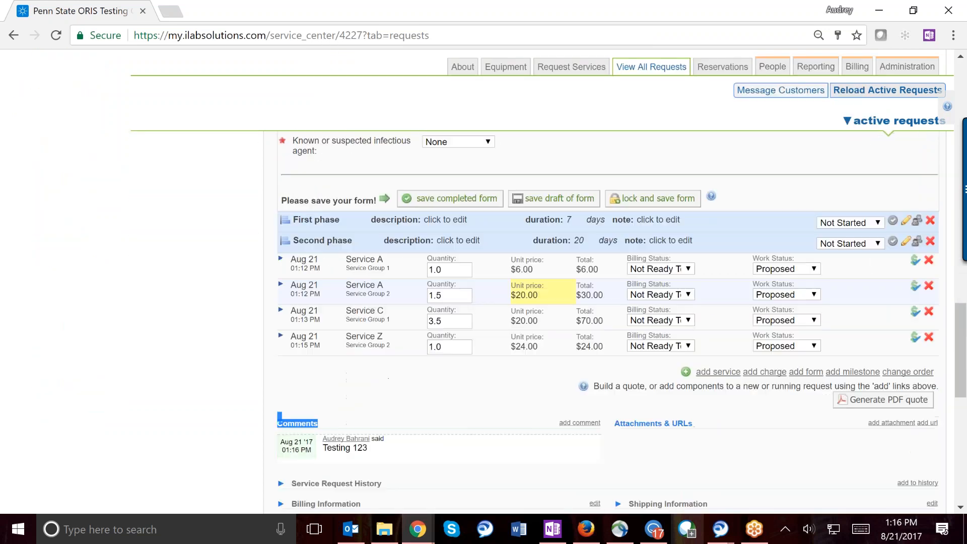
scroll(323, 403, "down", 2)
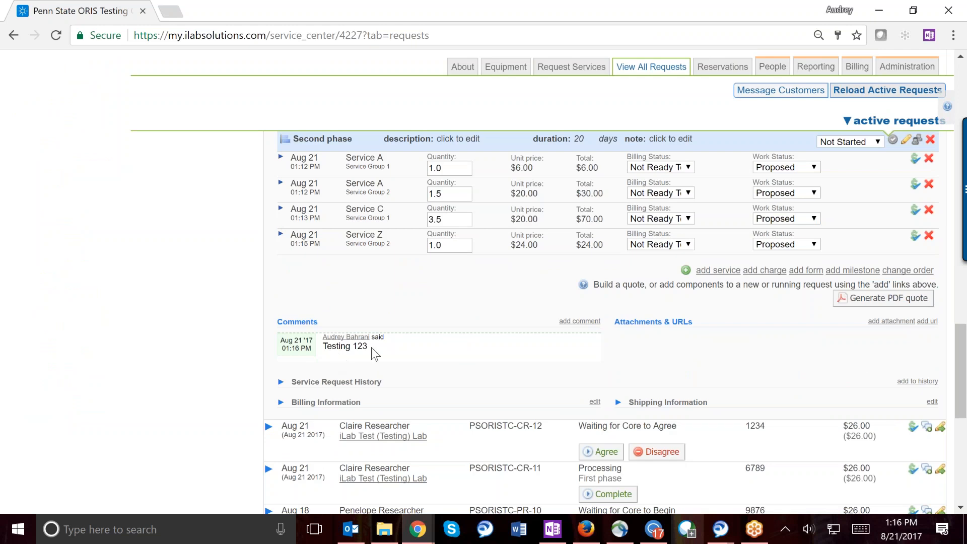
left_click_drag(375, 353, 322, 348)
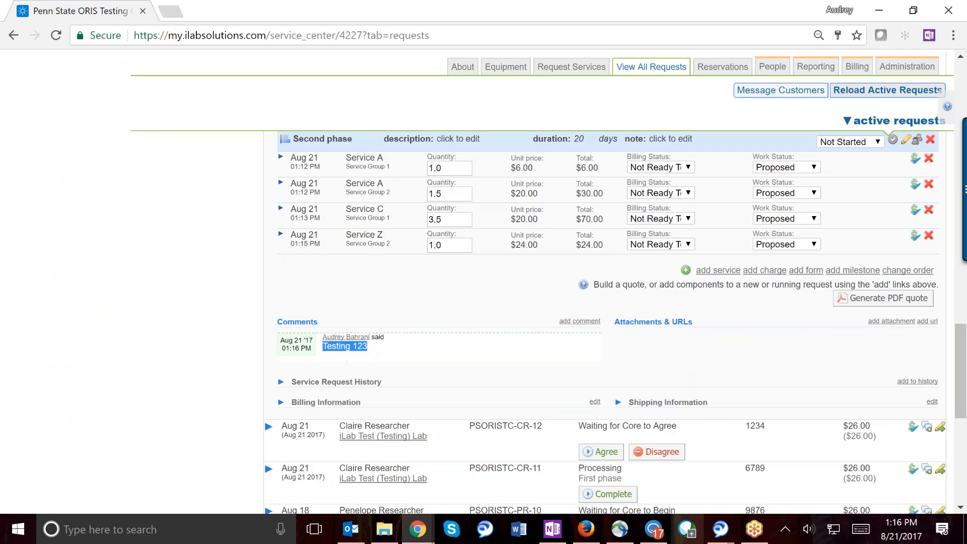
left_click(392, 358)
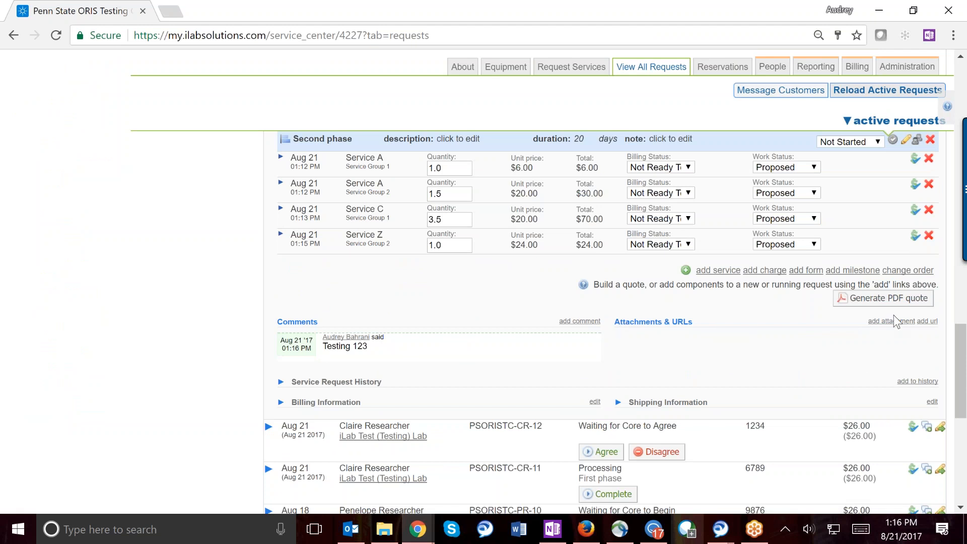
left_click(885, 323)
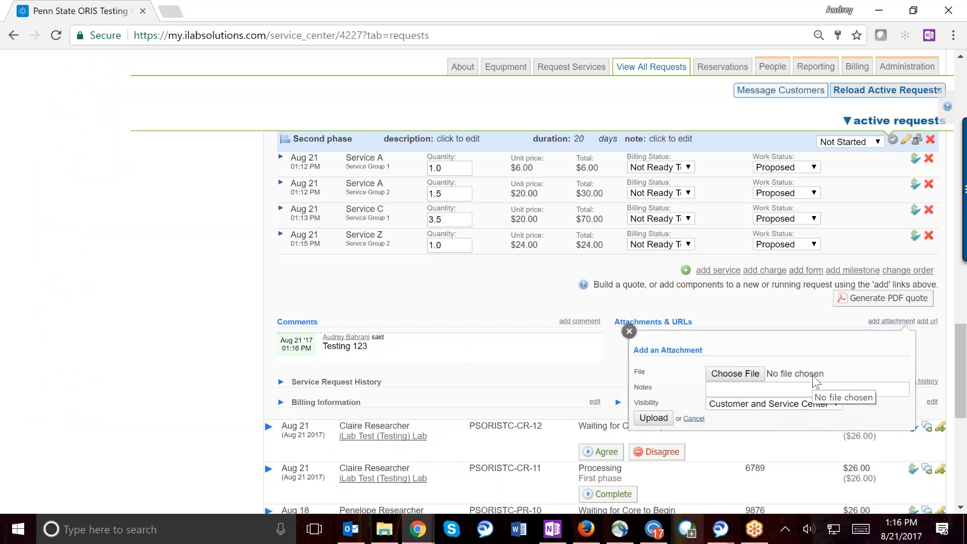
left_click(628, 333)
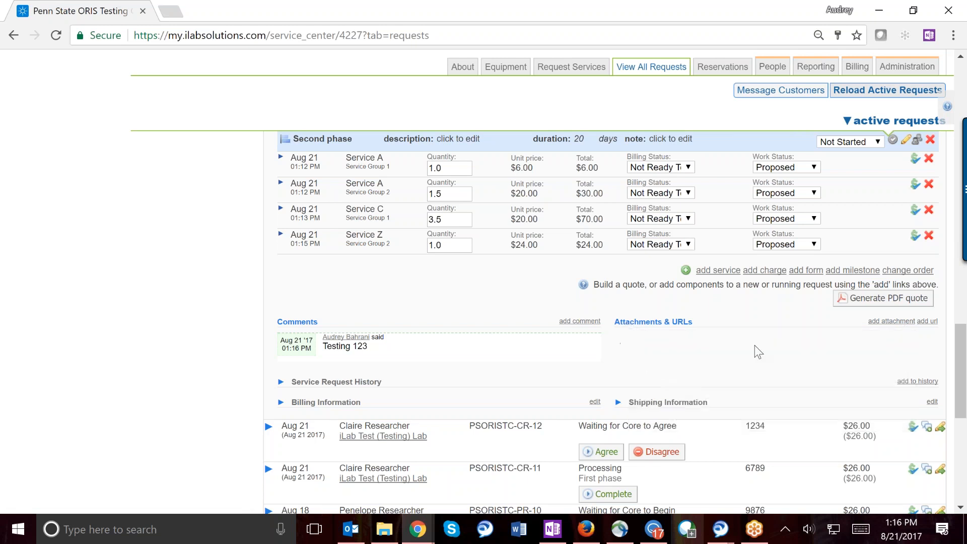
scroll(754, 345, "up", 17)
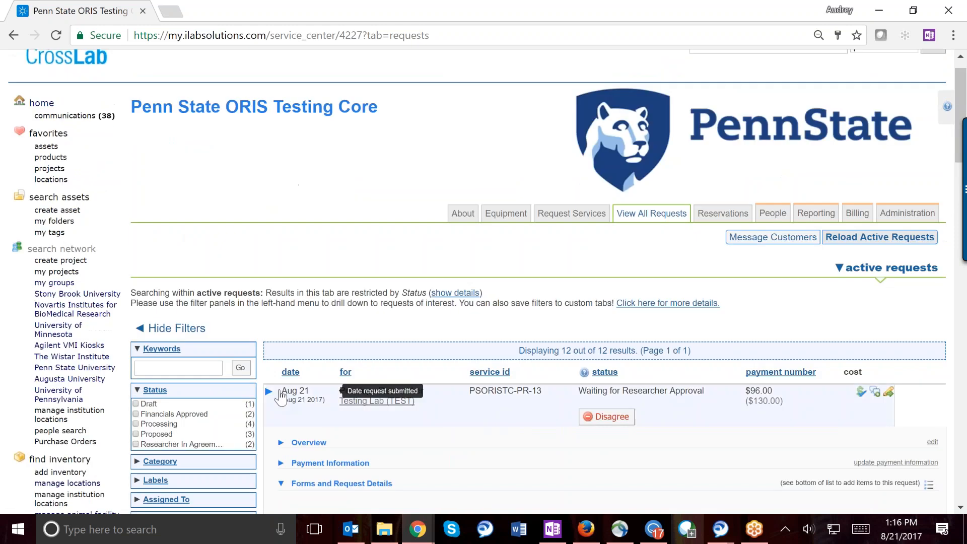
- Collapse the details of the newest request in the active requests list
left_click(269, 391)
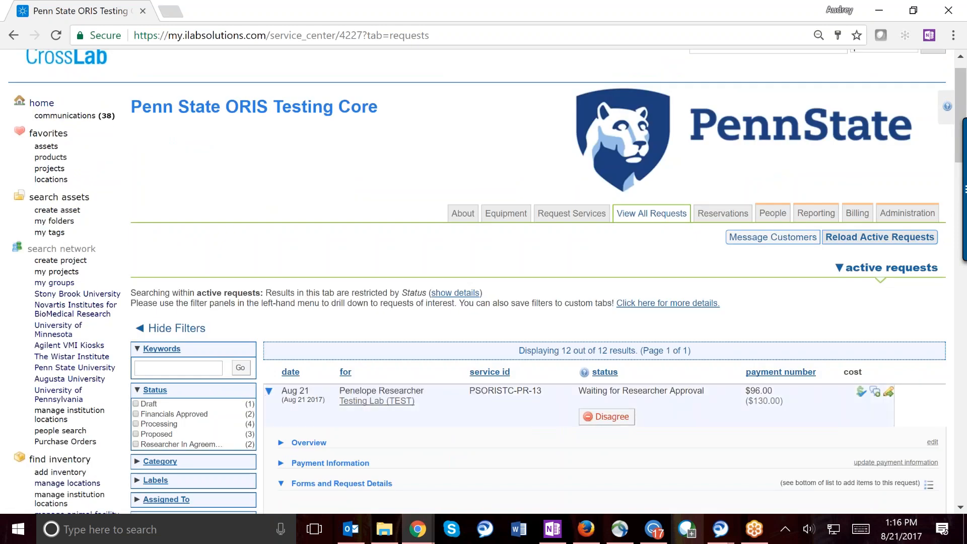
left_click(268, 391)
scroll(268, 392, "down", 4)
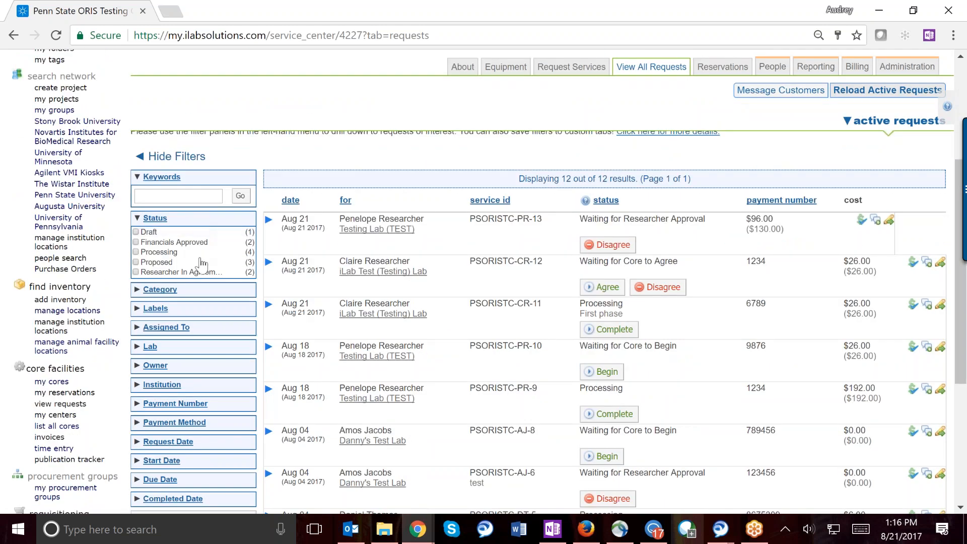
- Filter the active requests by owner to those of the customer who owns the newest request
scroll(201, 263, "down", 2)
left_click(156, 278)
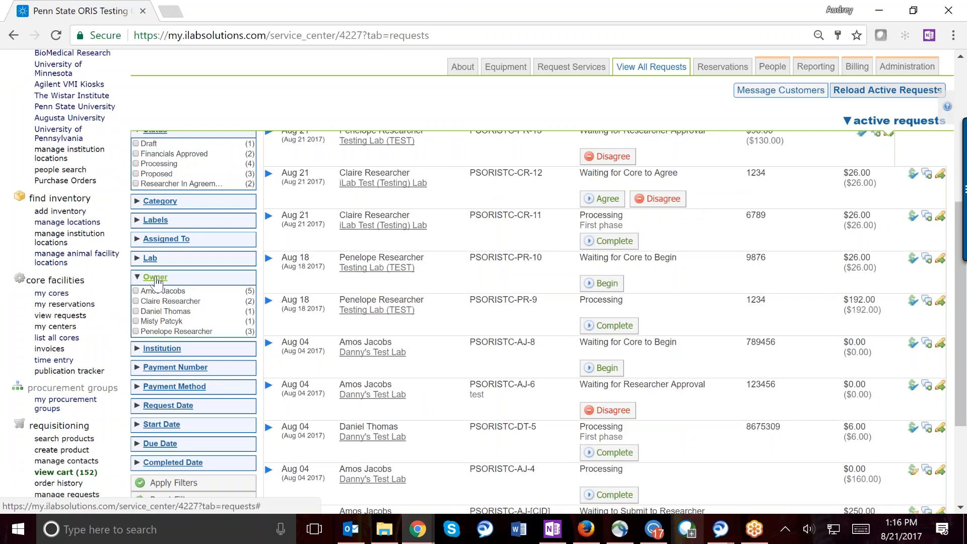
left_click(136, 331)
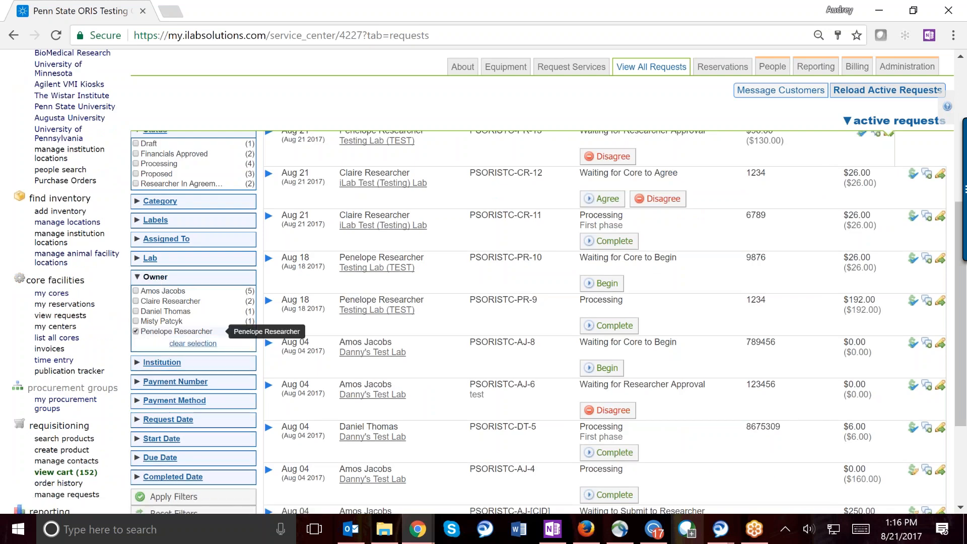
left_click(188, 344)
scroll(182, 364, "down", 2)
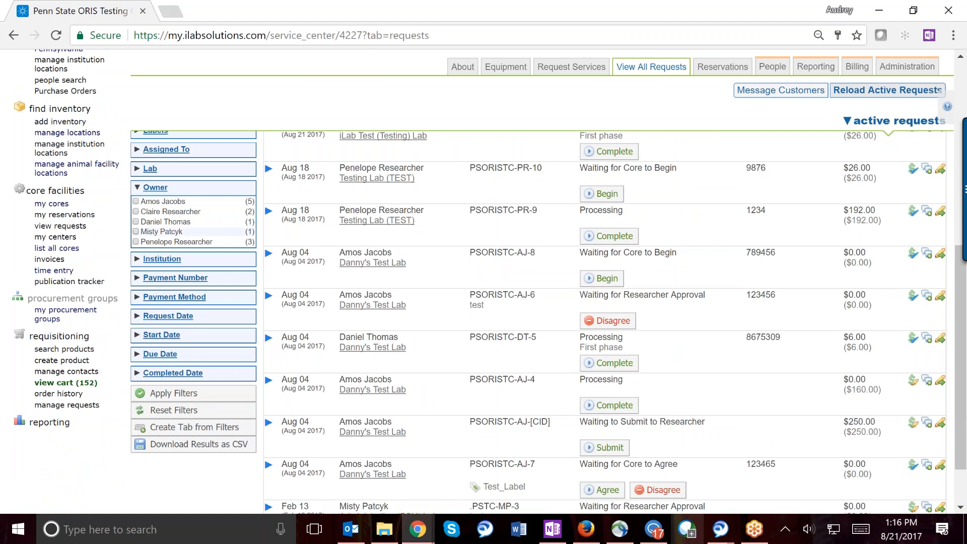
left_click(136, 243)
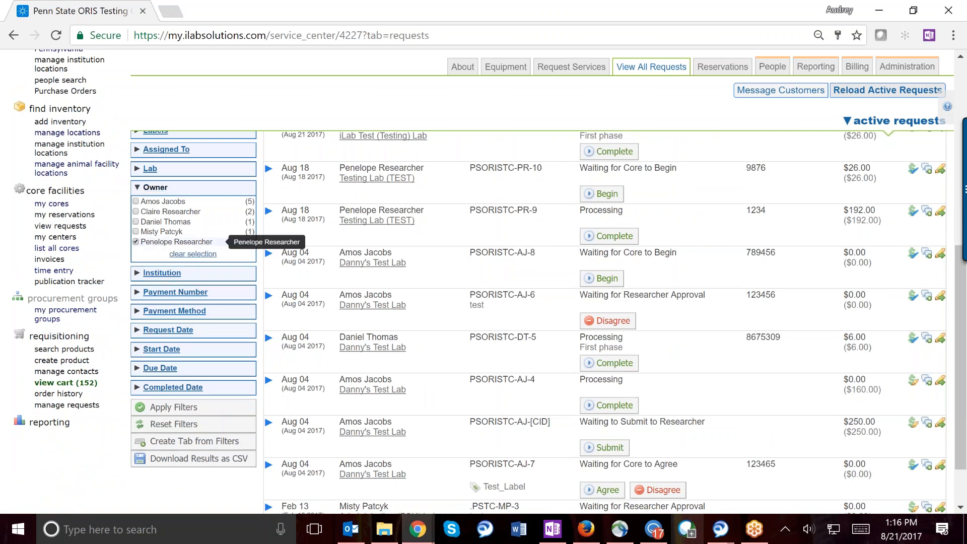
left_click(161, 408)
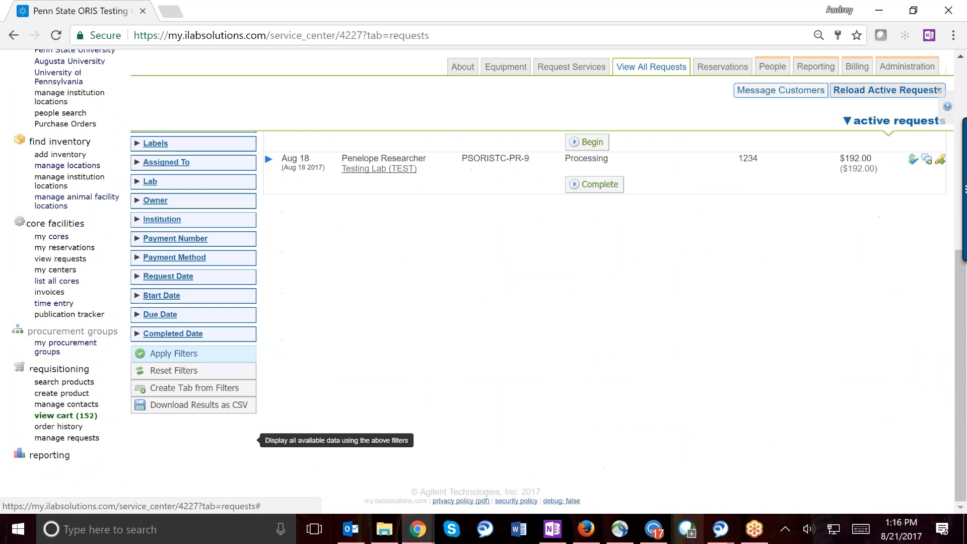
scroll(428, 370, "up", 2)
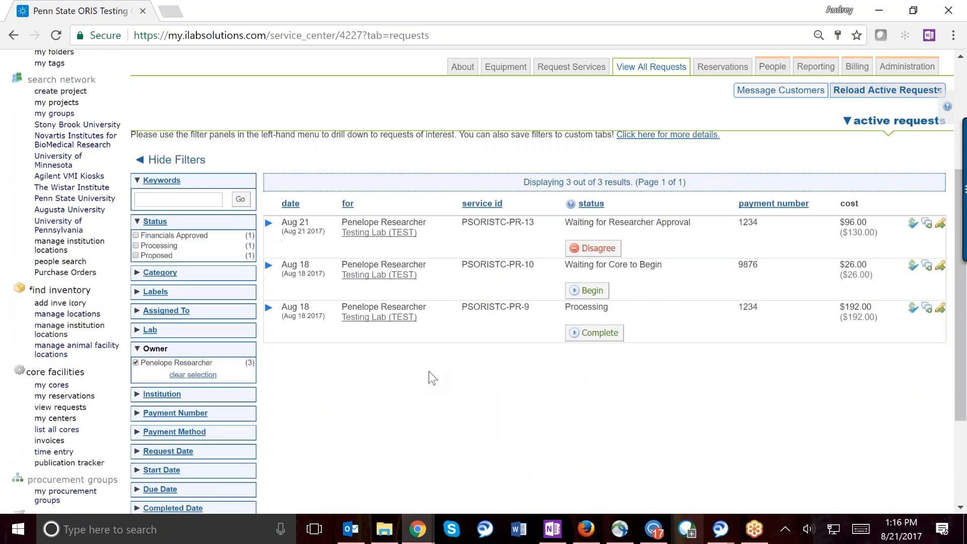
- Display the equipment from every resource category on the reservations calendar and examine the scheduled events for August 21 to 23, 2017
left_click(723, 68)
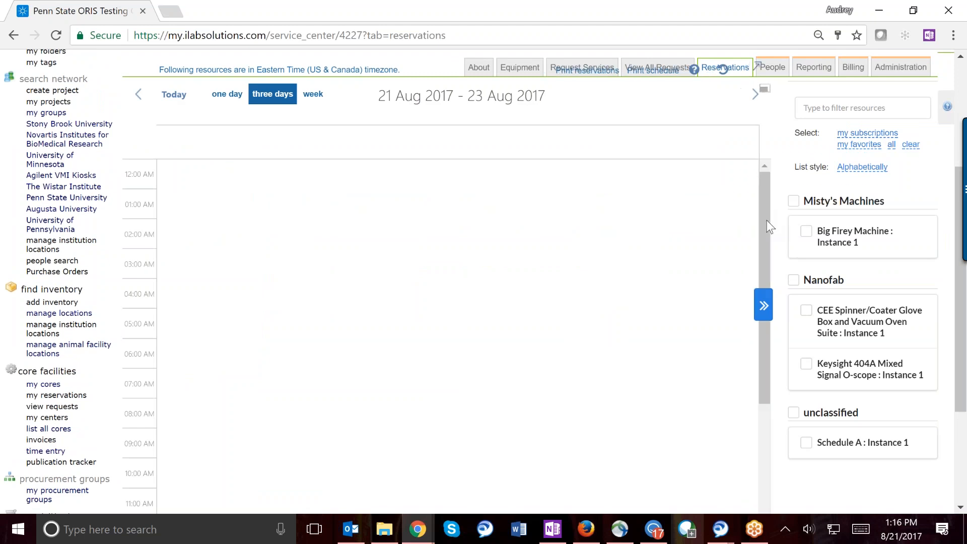
scroll(773, 236, "up", 1)
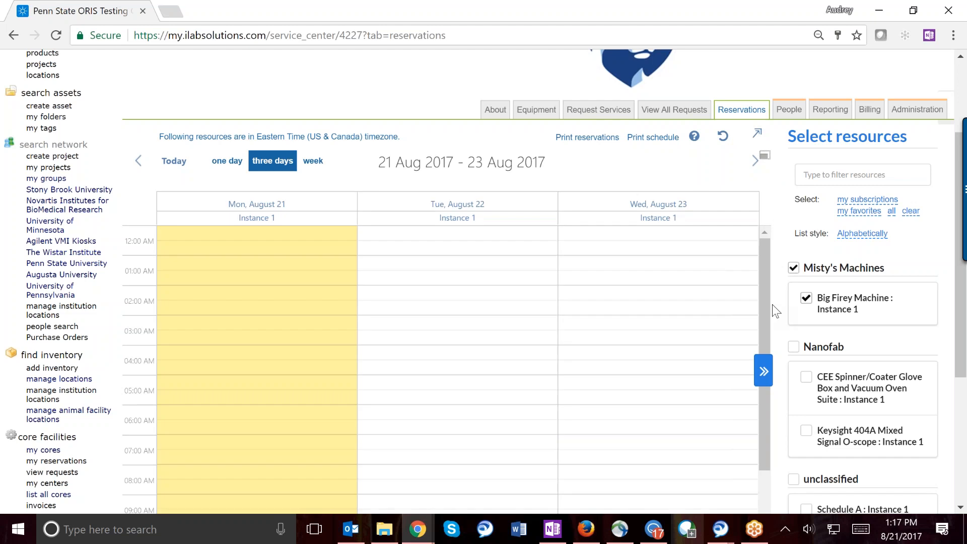
scroll(772, 305, "down", 1)
left_click(793, 302)
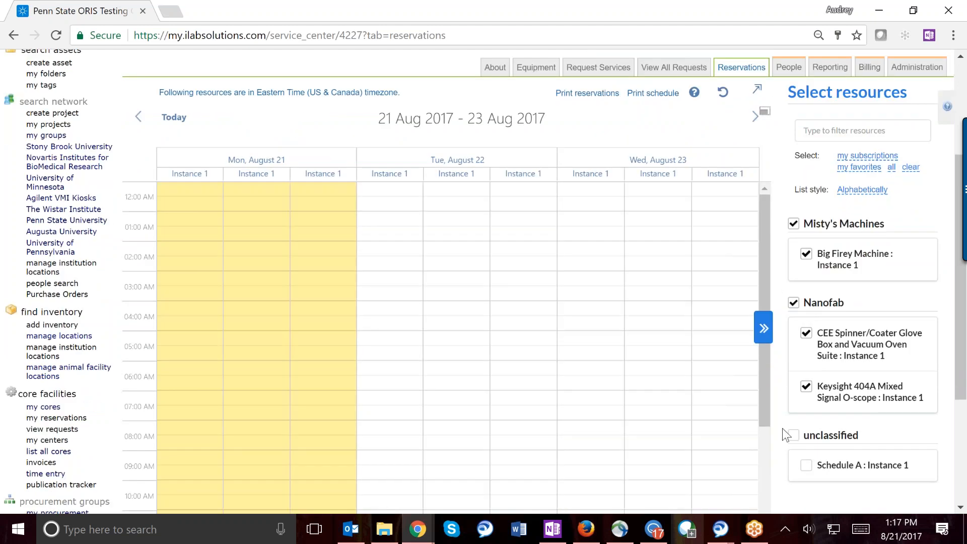
left_click(793, 457)
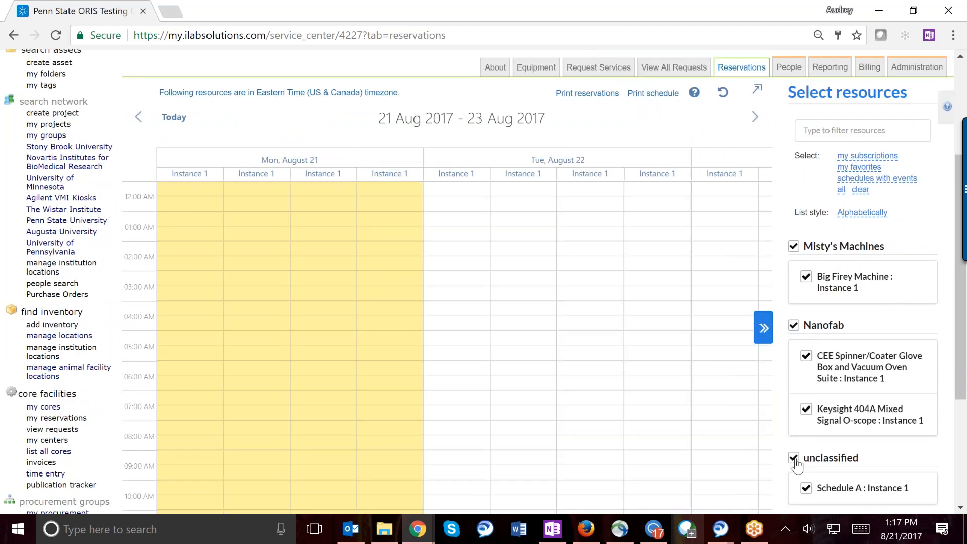
scroll(787, 389, "down", 1)
scroll(788, 389, "down", 1)
scroll(788, 388, "up", 1)
scroll(788, 388, "up", 1)
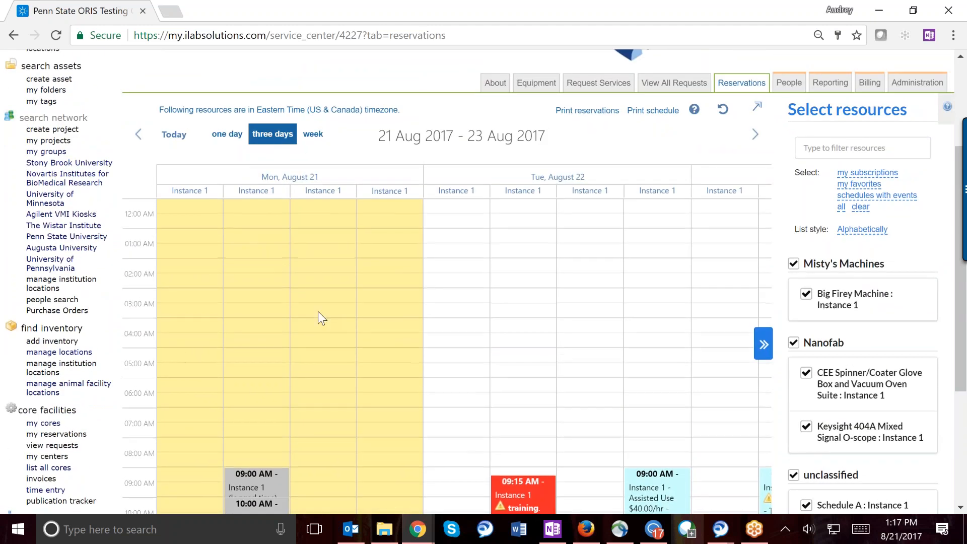
scroll(319, 317, "down", 5)
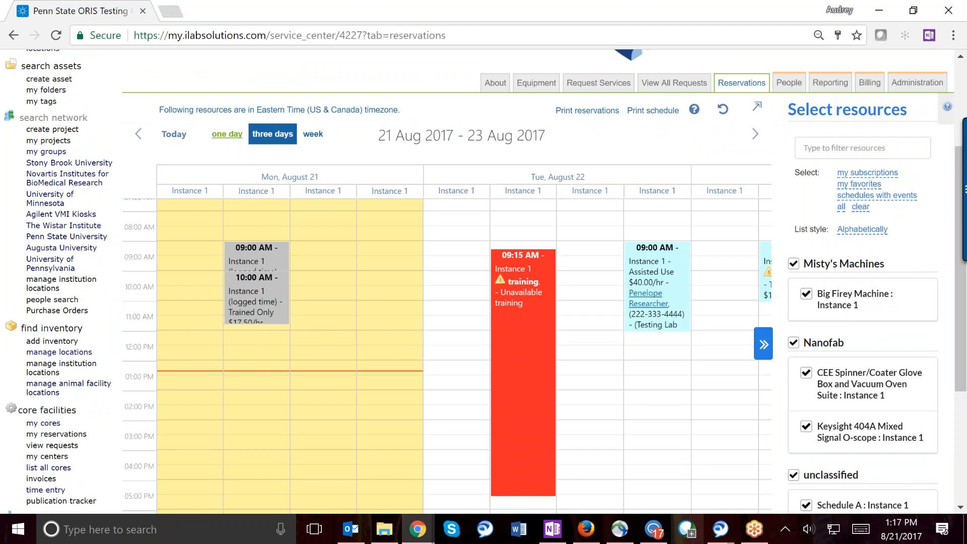
- View the reservations calendar by one day and by week, and limit the displayed resources to the favorites
left_click(237, 140)
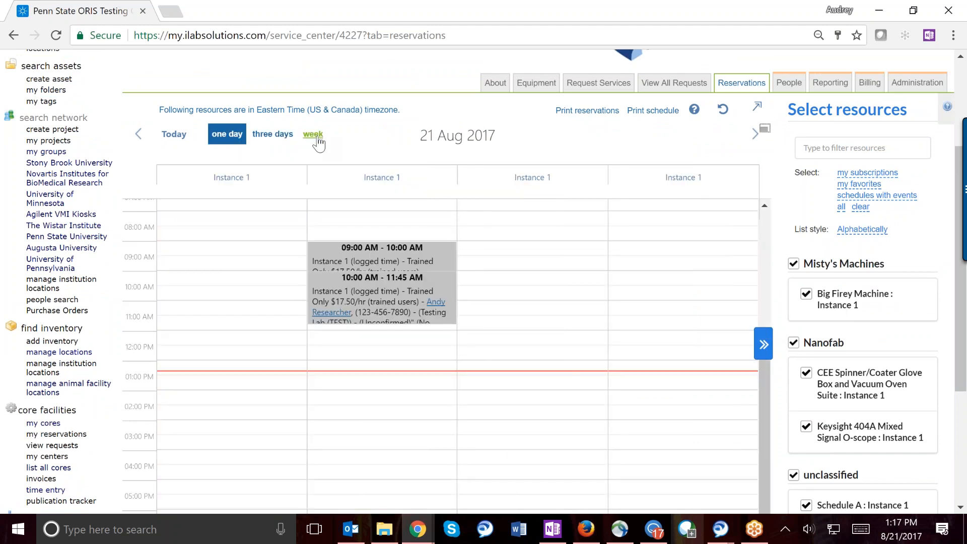
left_click(314, 135)
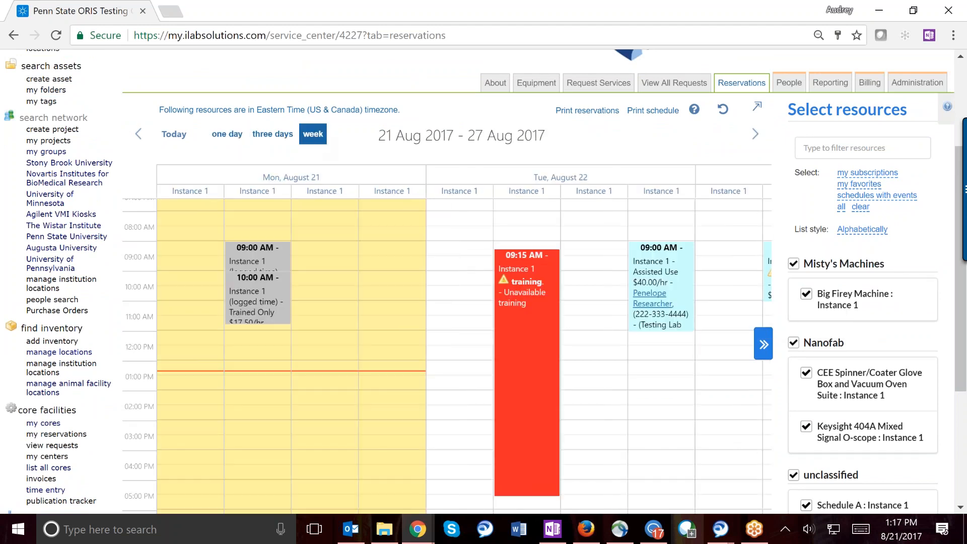
scroll(483, 282, "up", 1)
scroll(786, 290, "up", 2)
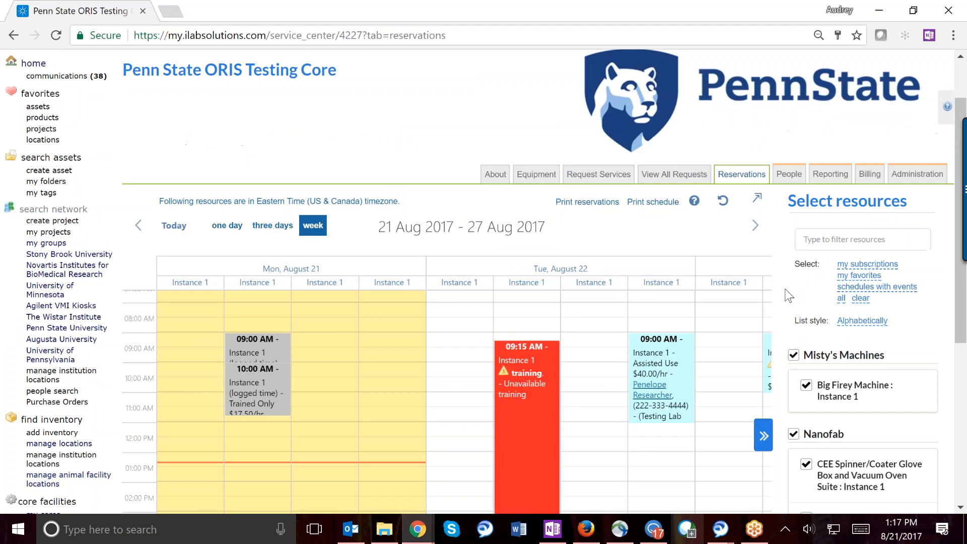
left_click(856, 278)
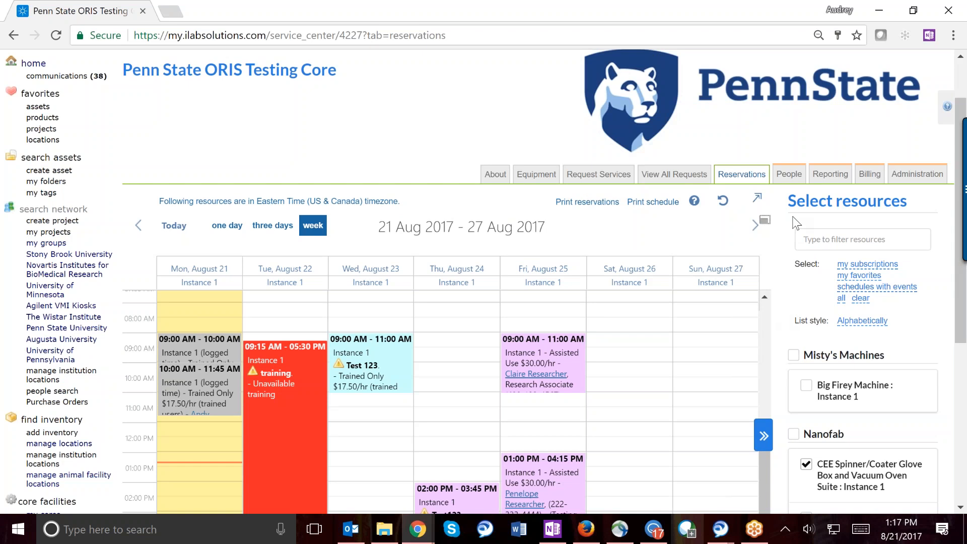
- From the core's customer list, open the first customer's equipment training, toggle access to Schedule A, and close the training dialog
left_click(790, 175)
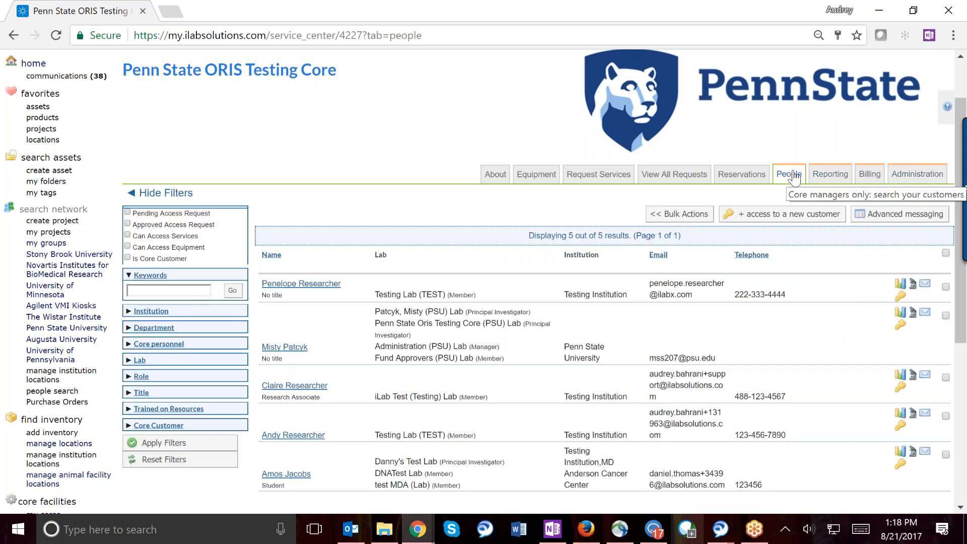
right_click(805, 348)
scroll(804, 349, "down", 1)
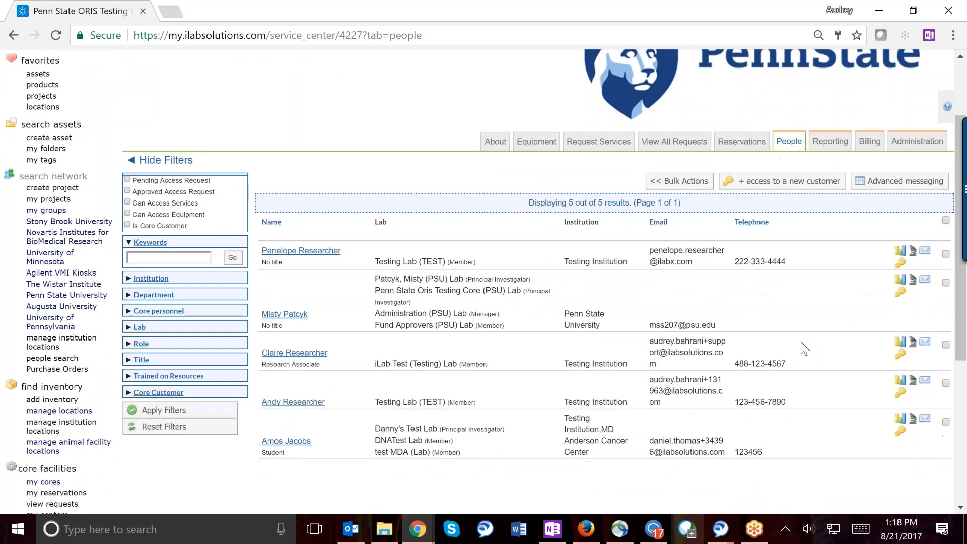
scroll(805, 348, "up", 1)
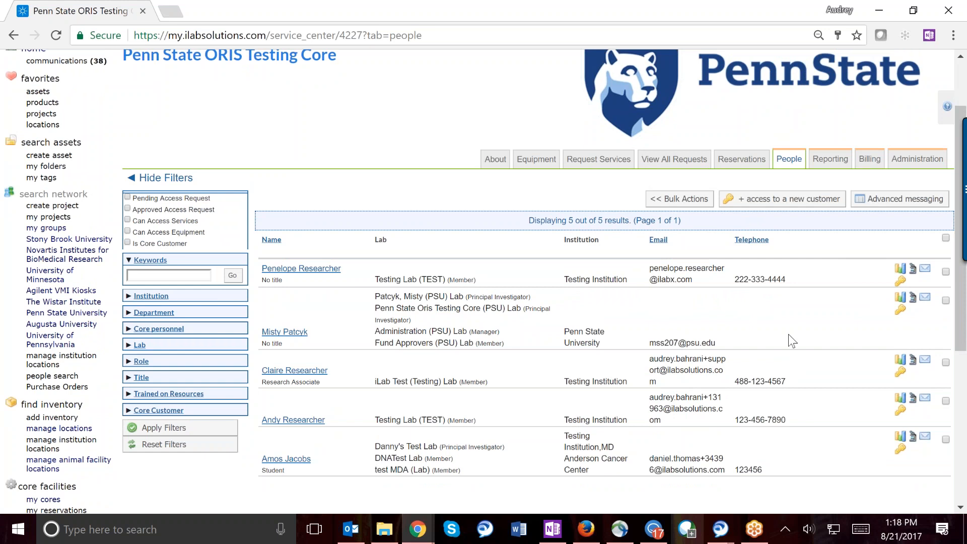
left_click(913, 273)
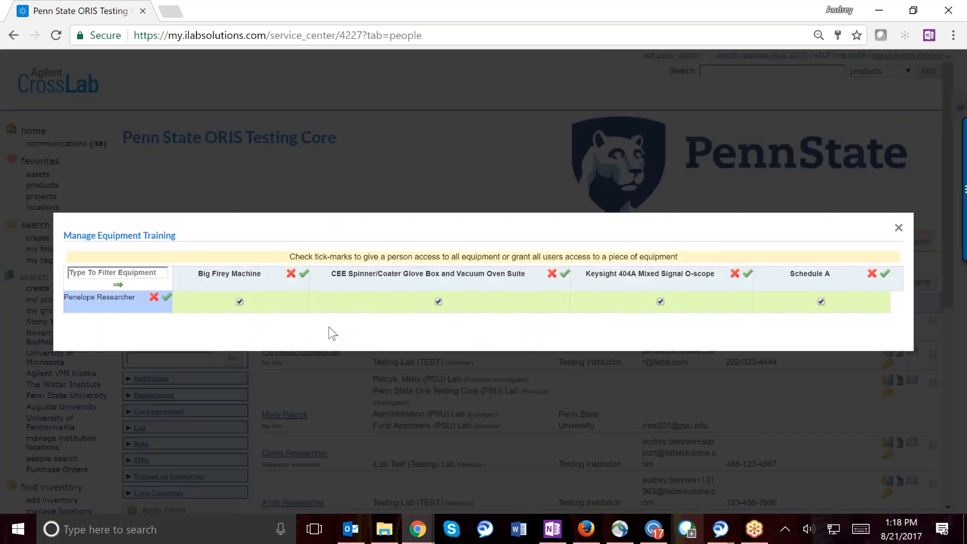
left_click(821, 303)
left_click(898, 228)
- Load the core's default charge report and examine its charts and tables of total cost by week, lab and service
left_click(829, 241)
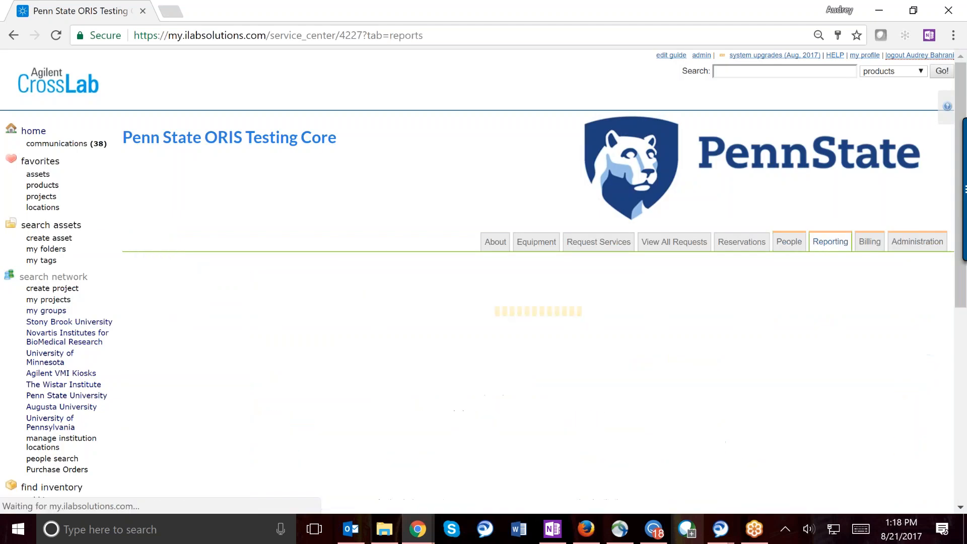
left_click(166, 336)
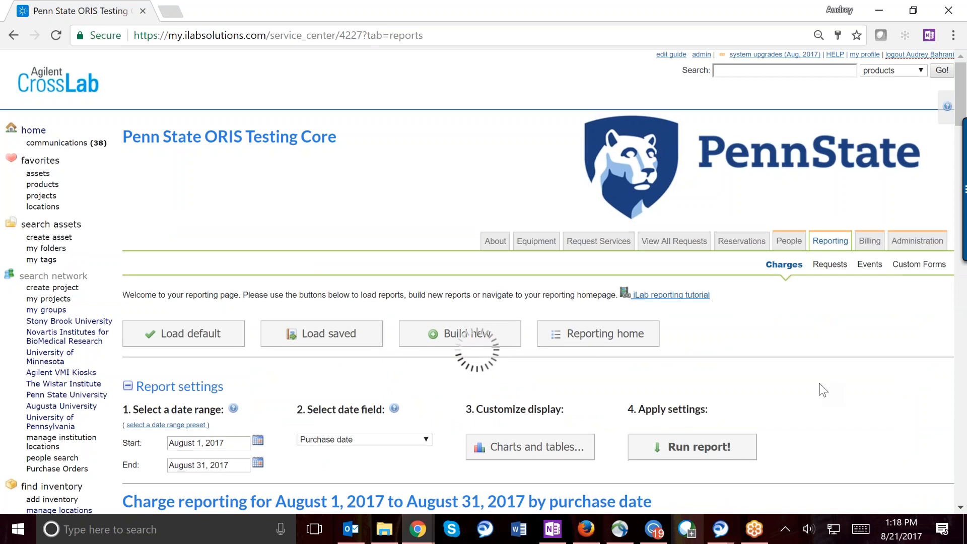
scroll(820, 384, "down", 2)
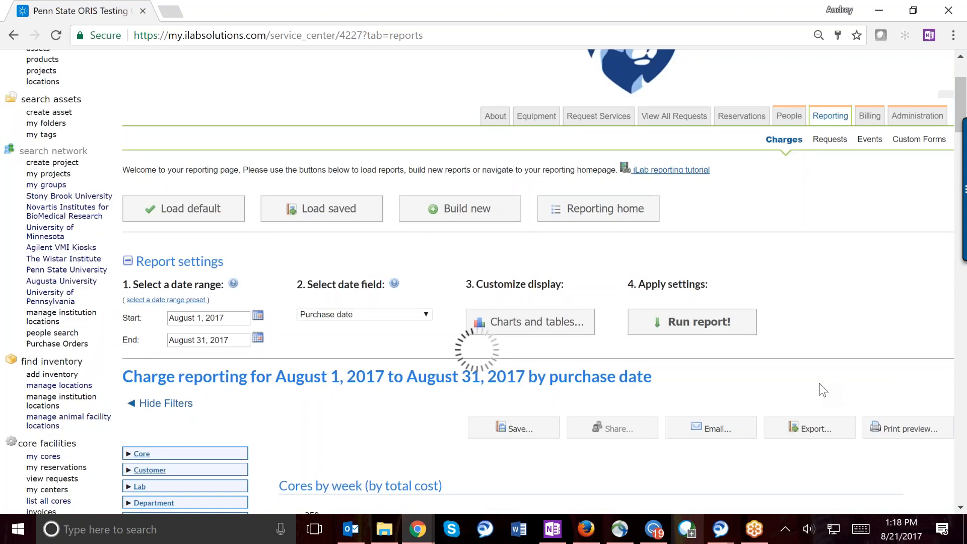
scroll(817, 328, "down", 4)
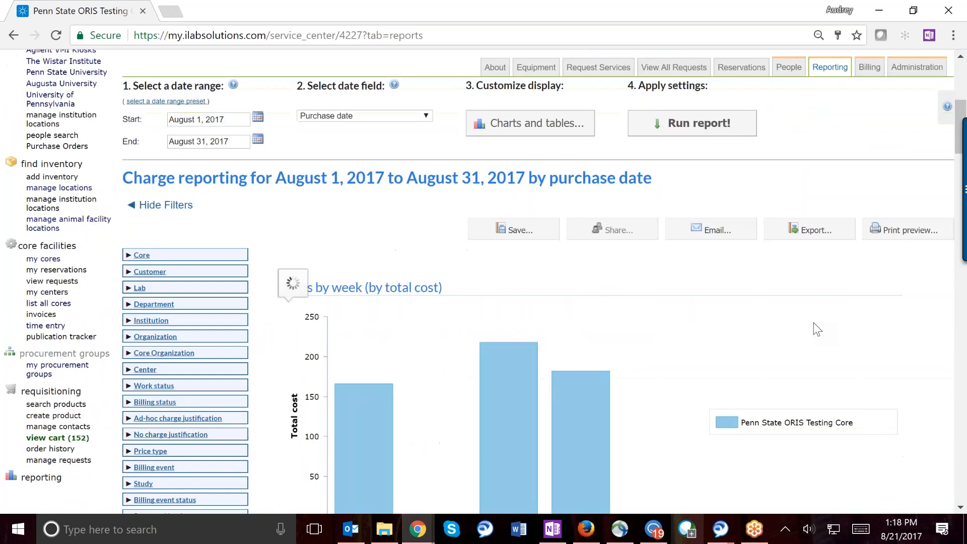
scroll(814, 324, "down", 12)
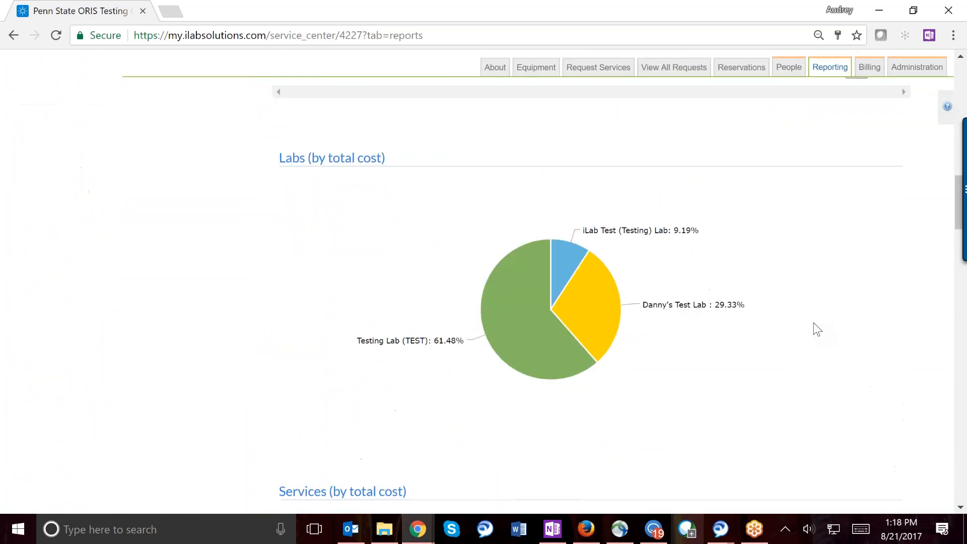
scroll(814, 322, "down", 5)
scroll(814, 322, "up", 16)
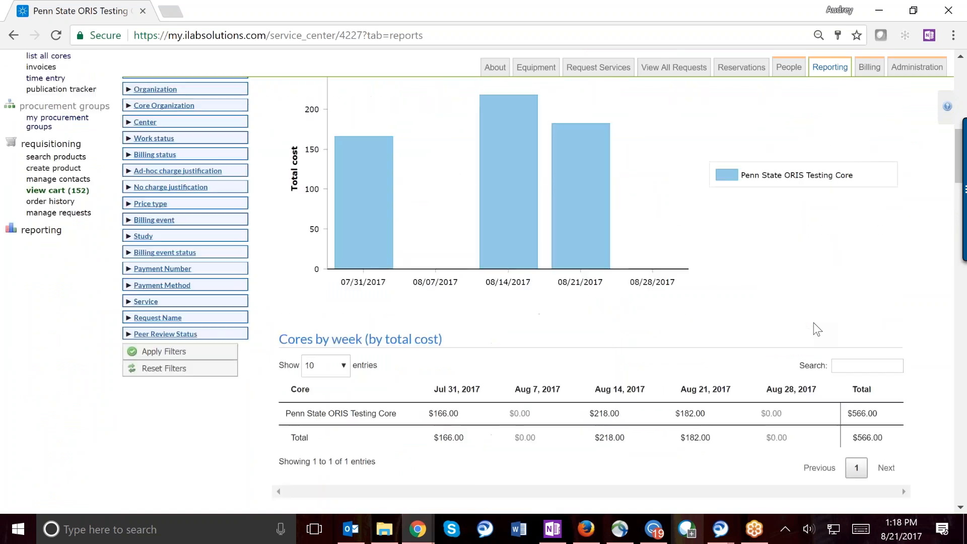
- View the core's billing events and look over its administration setting sections
left_click(864, 71)
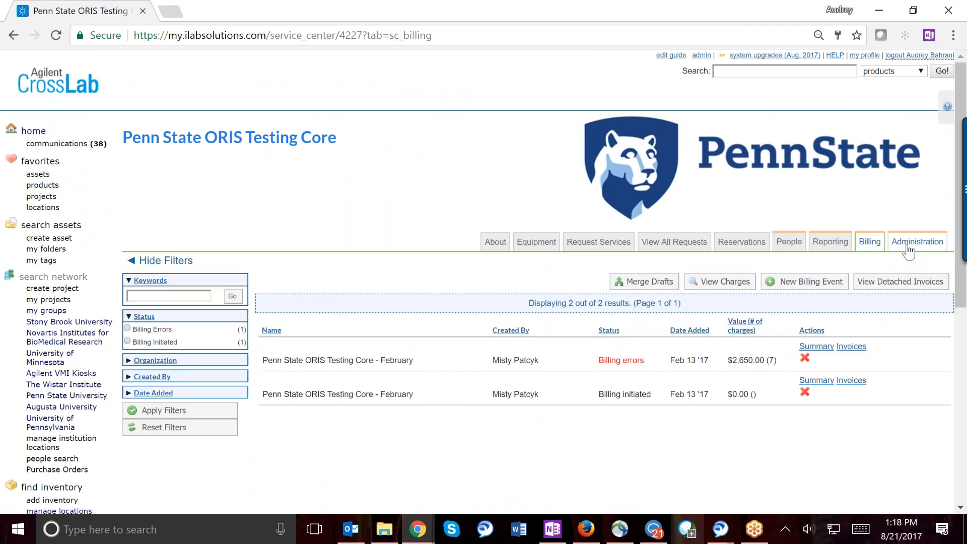
left_click(908, 246)
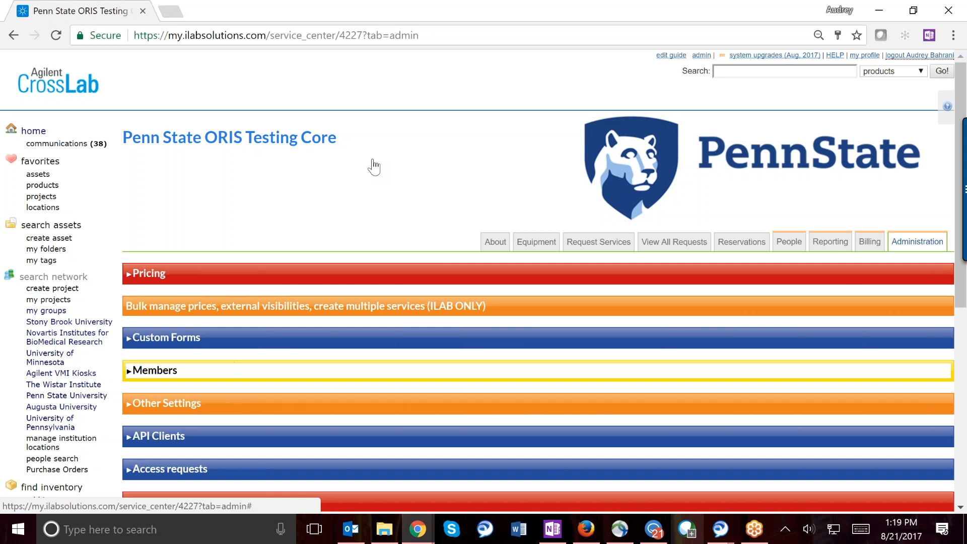
scroll(654, 226, "down", 3)
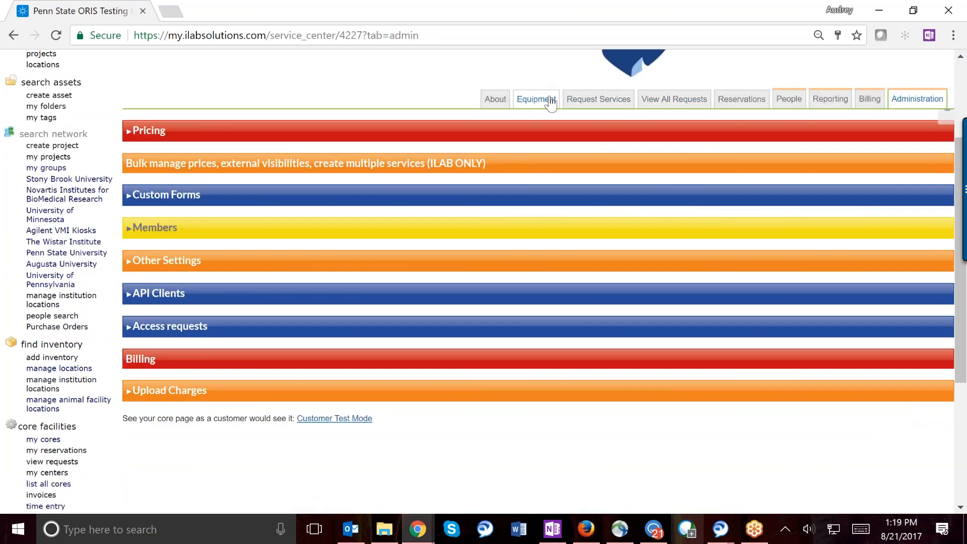
- Review the unconfirmed reservations in the equipment's usage confirmation and return to the core's equipment list
left_click(536, 105)
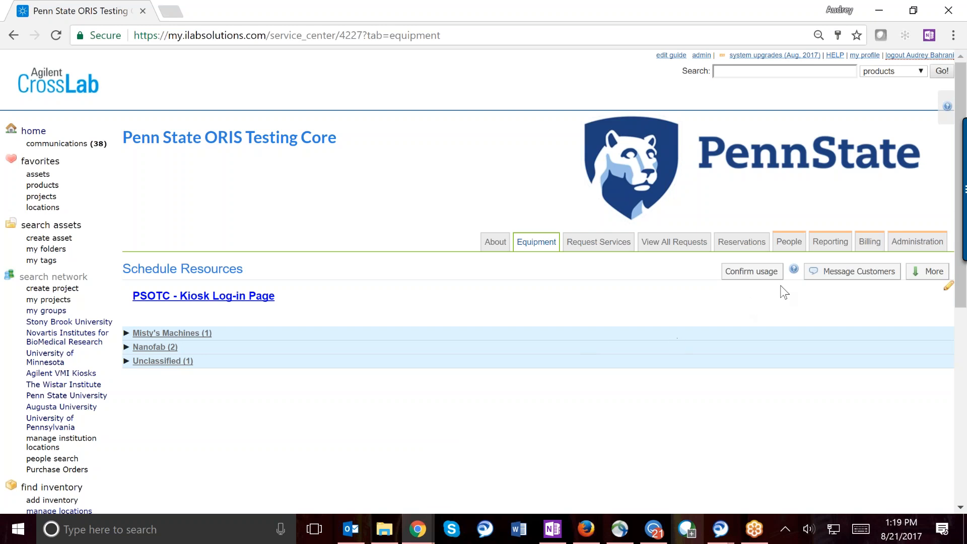
left_click(750, 276)
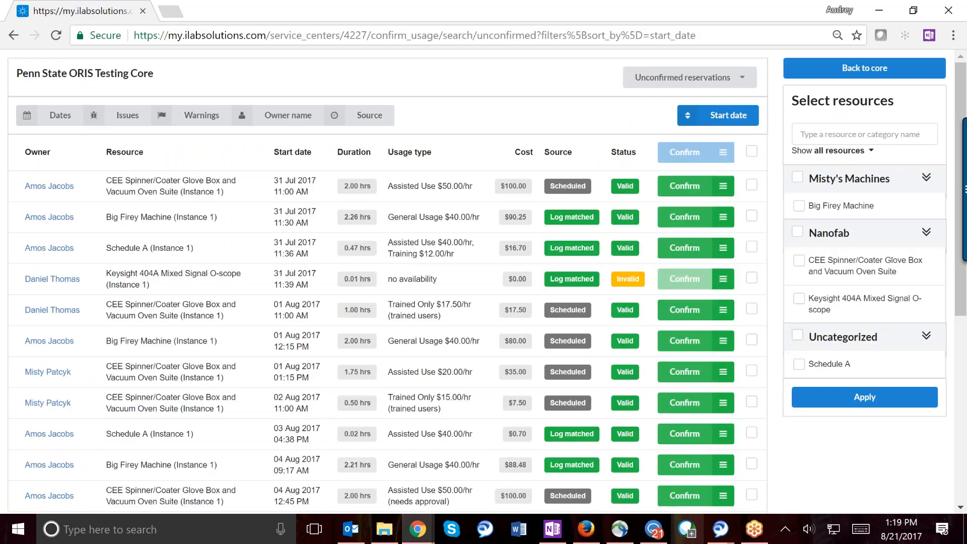
left_click(863, 71)
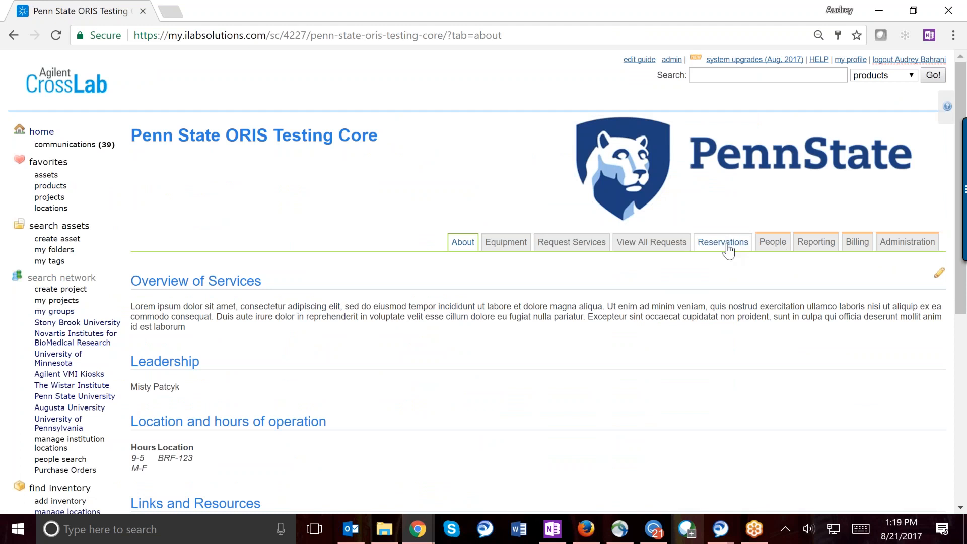
left_click(512, 249)
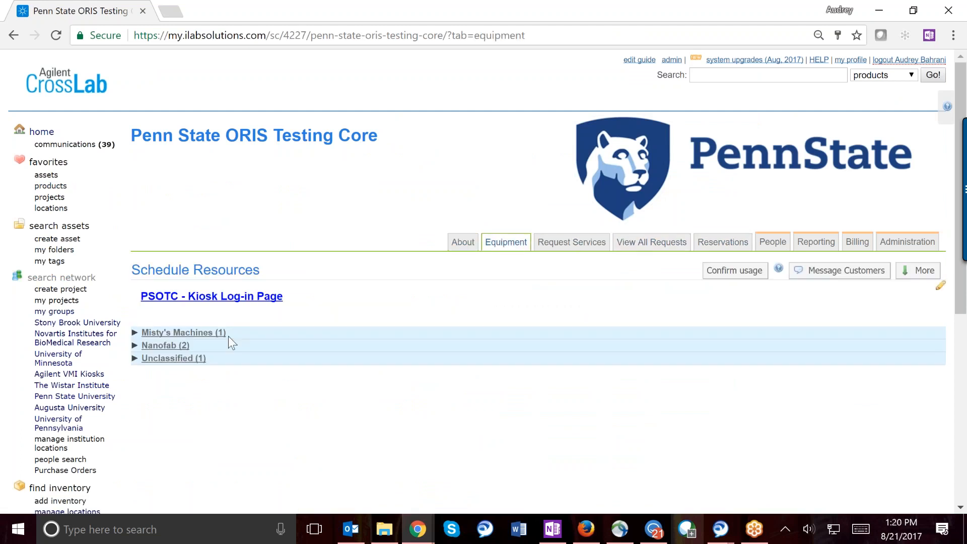
- Expand the Nanofab equipment group, look over the CEE Spinner/Coater reservations on the three-day calendar, and return to the equipment list
left_click(182, 348)
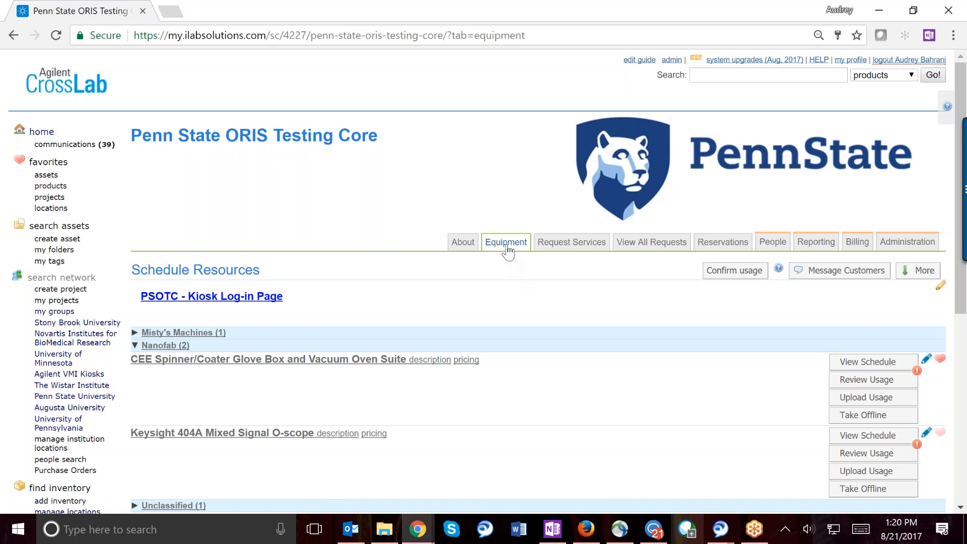
scroll(518, 304, "down", 2)
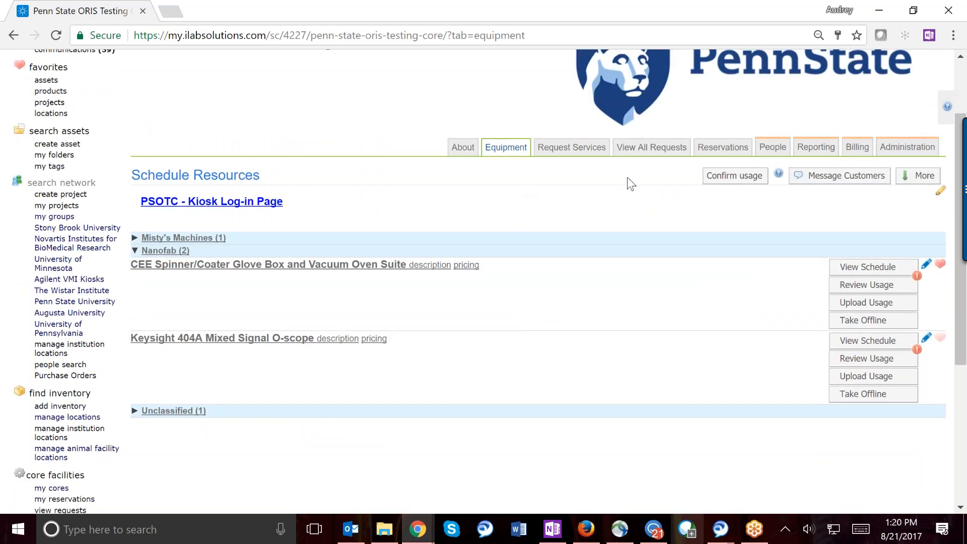
left_click(727, 149)
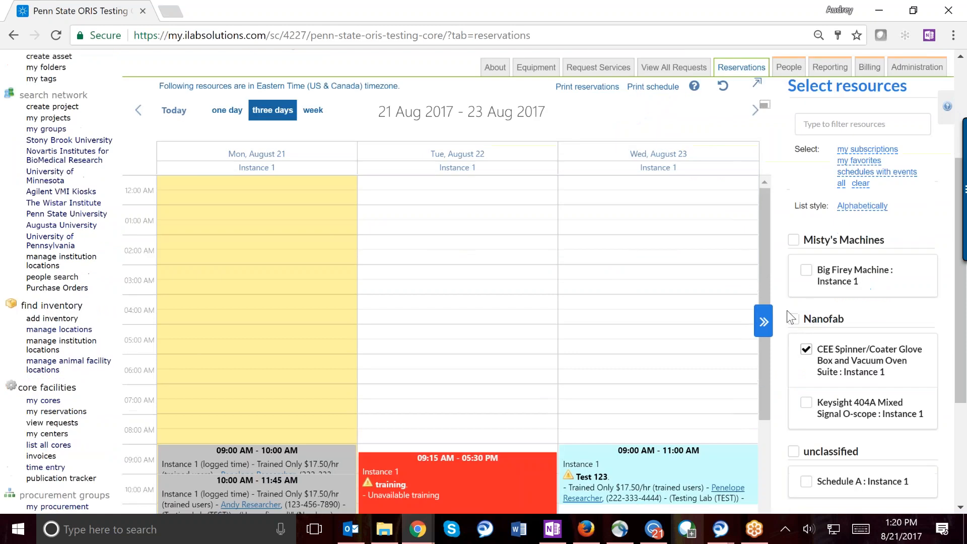
scroll(778, 314, "down", 3)
scroll(760, 380, "down", 3)
mouse_move(753, 366)
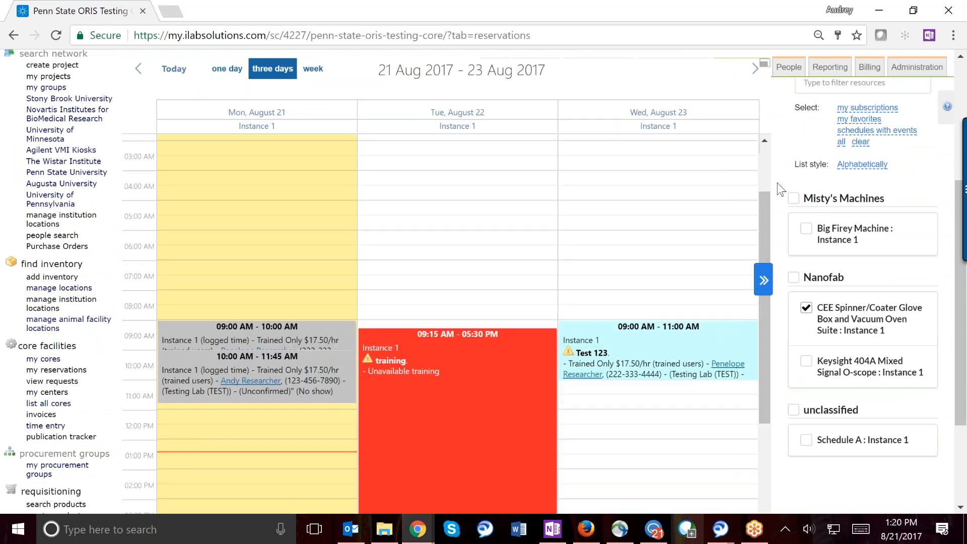
scroll(778, 183, "up", 2)
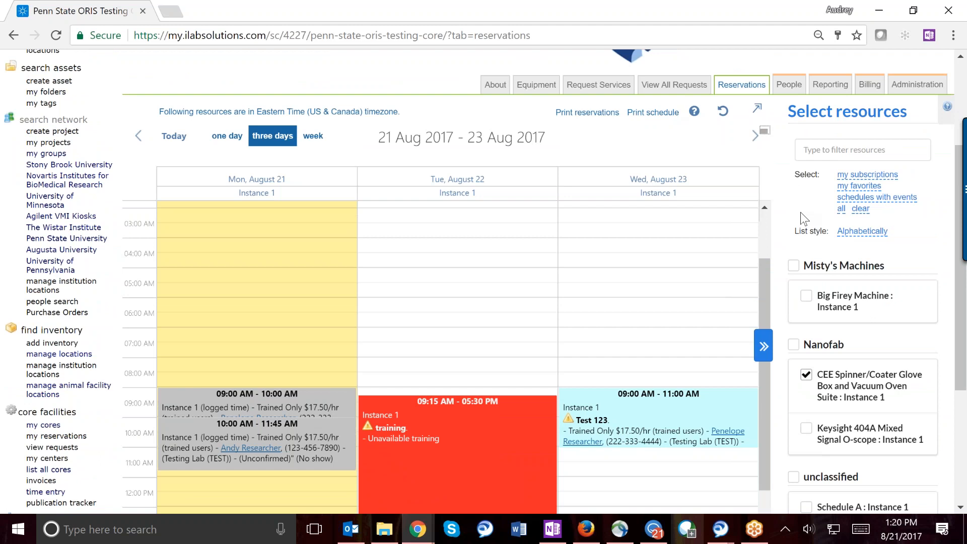
left_click_drag(766, 292, 762, 333)
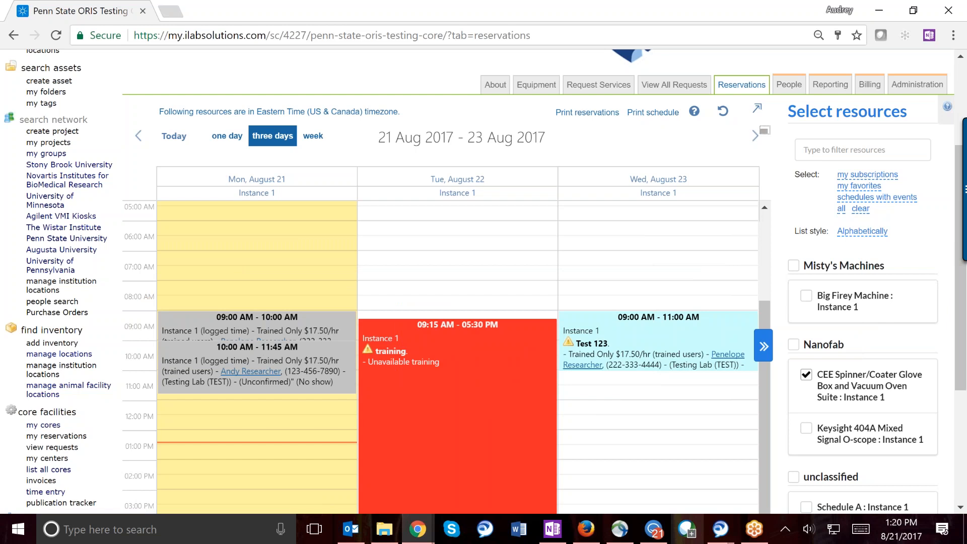
scroll(554, 136, "up", 1)
left_click(536, 139)
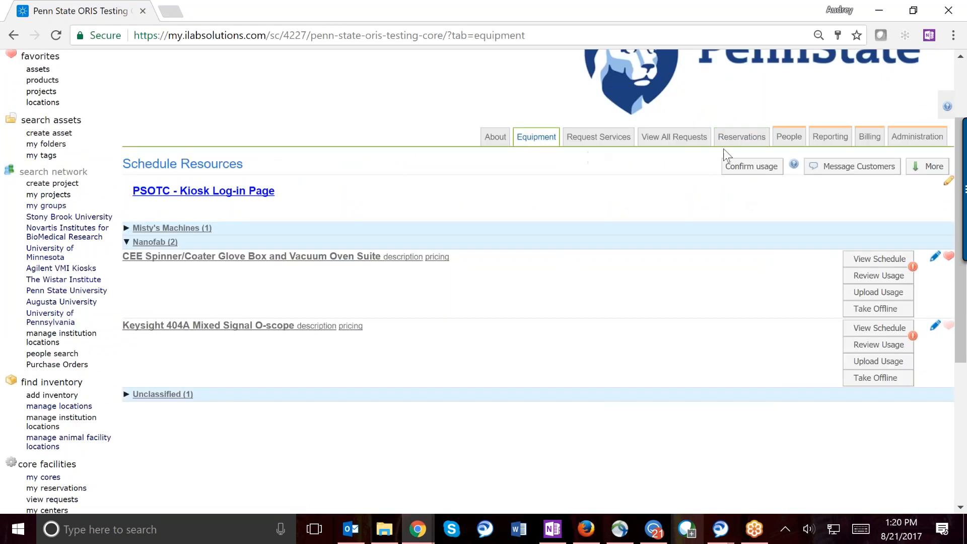
- Open the core's usage confirmation and filter the unconfirmed reservations to the CEE Spinner/Coater Glove Box and Vacuum Oven Suite
left_click(748, 167)
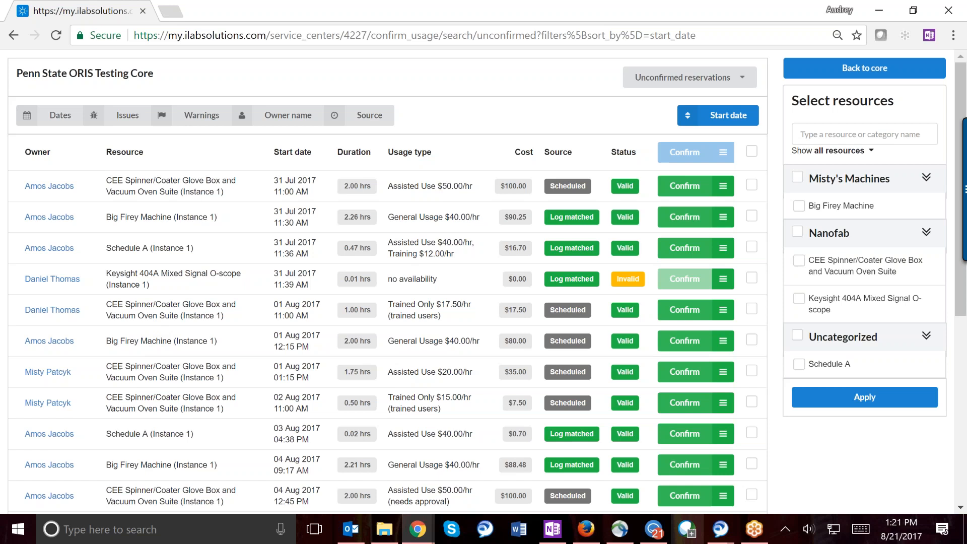
left_click(798, 260)
left_click(865, 397)
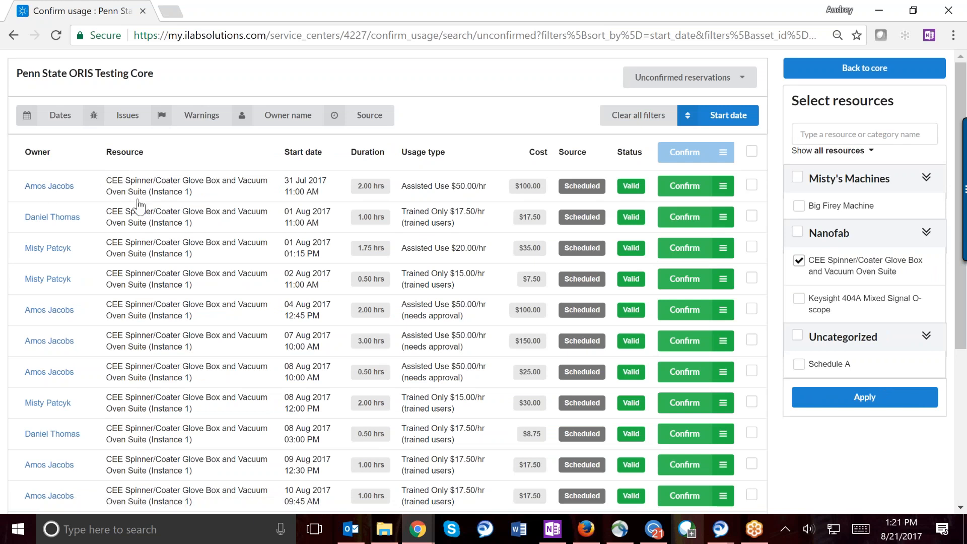
- Open the 31 Jul 2017 reservation's details and save its logged end time as 01:15 PM
left_click(40, 190)
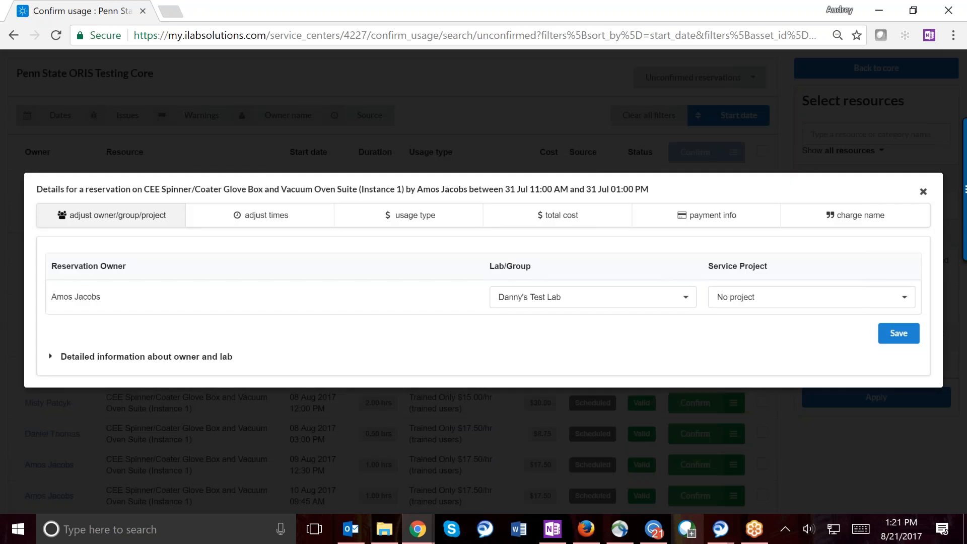
left_click(280, 217)
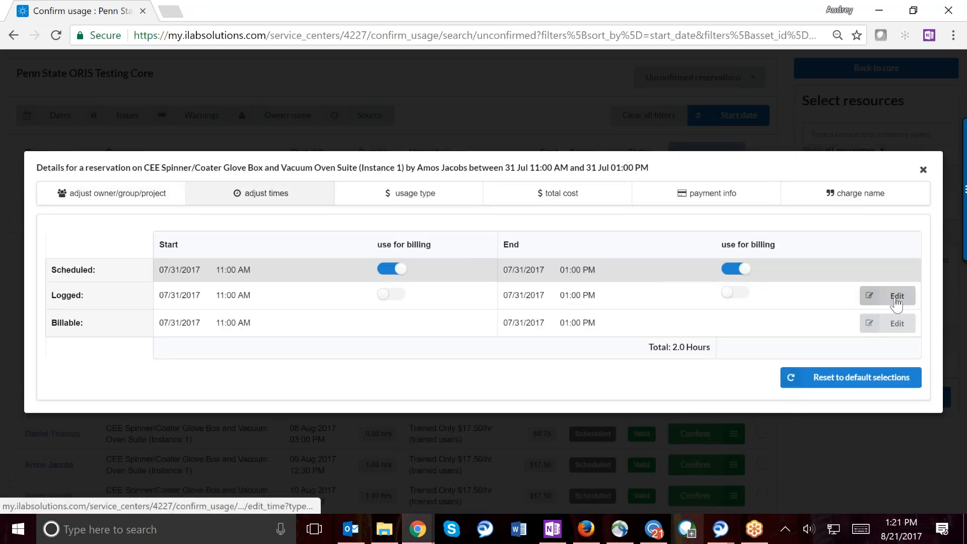
left_click(892, 295)
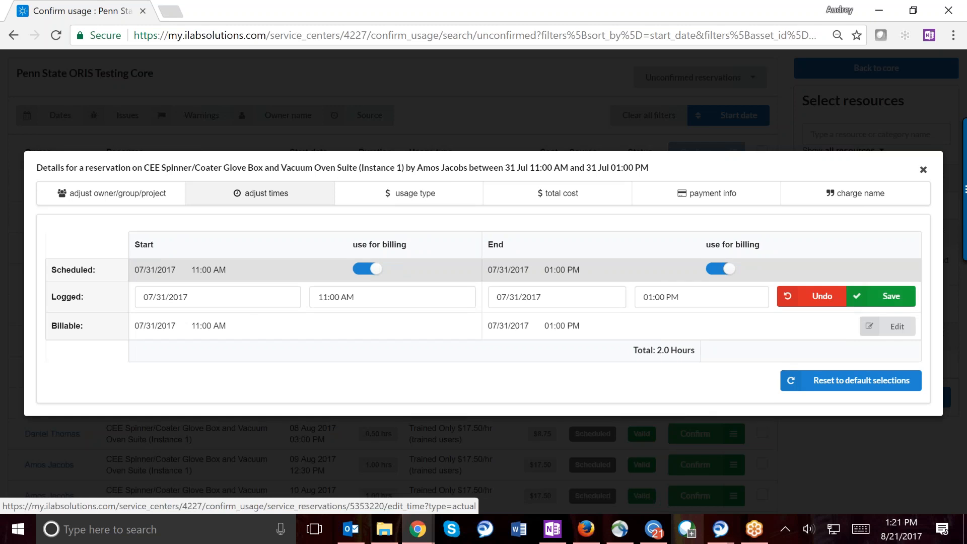
left_click(677, 298)
left_click(656, 347)
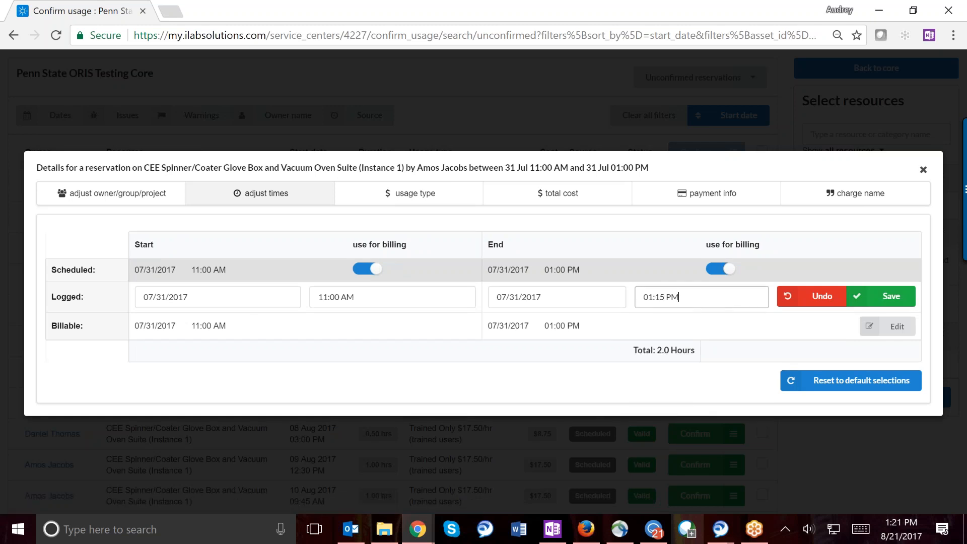
left_click(886, 297)
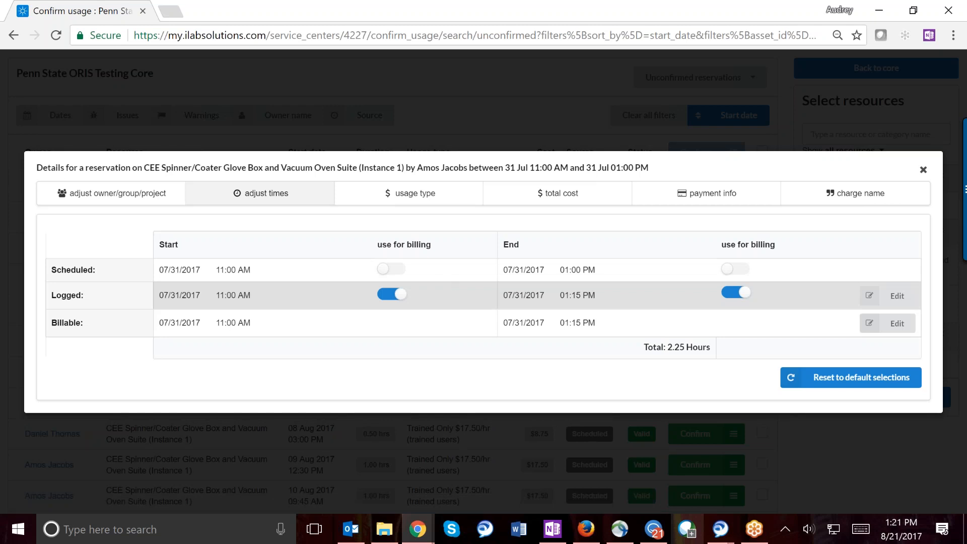
- Review the 31 Jul reservation's usage type choices and total cost, and close its details
left_click(408, 194)
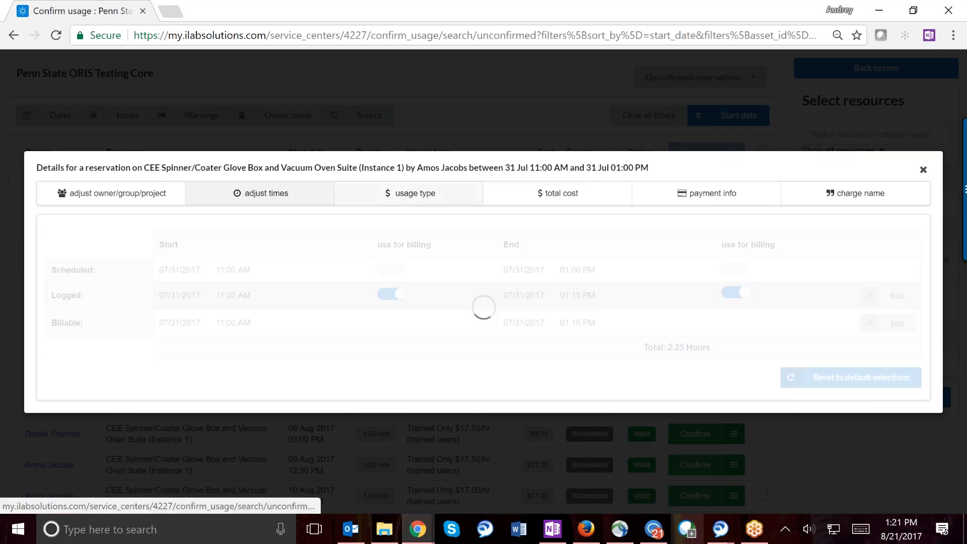
left_click(228, 302)
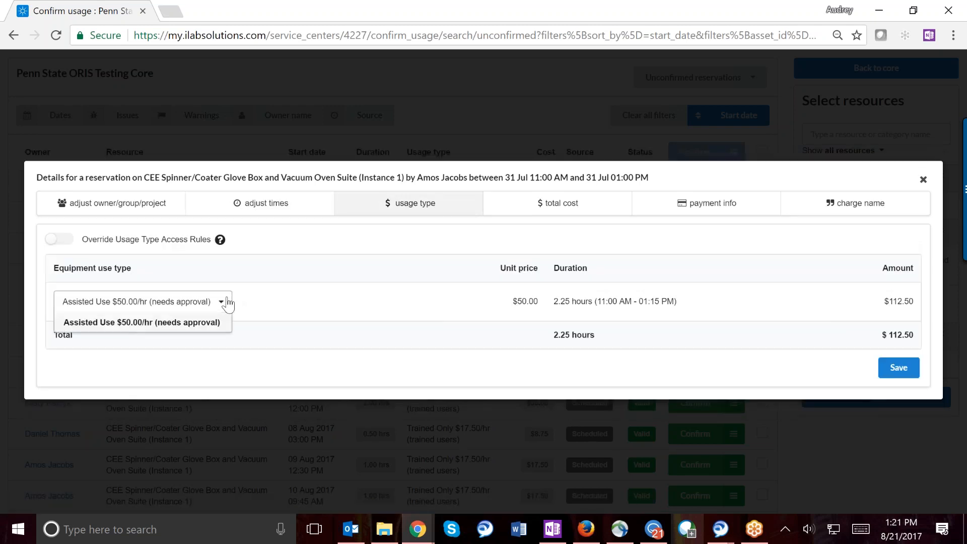
left_click(228, 303)
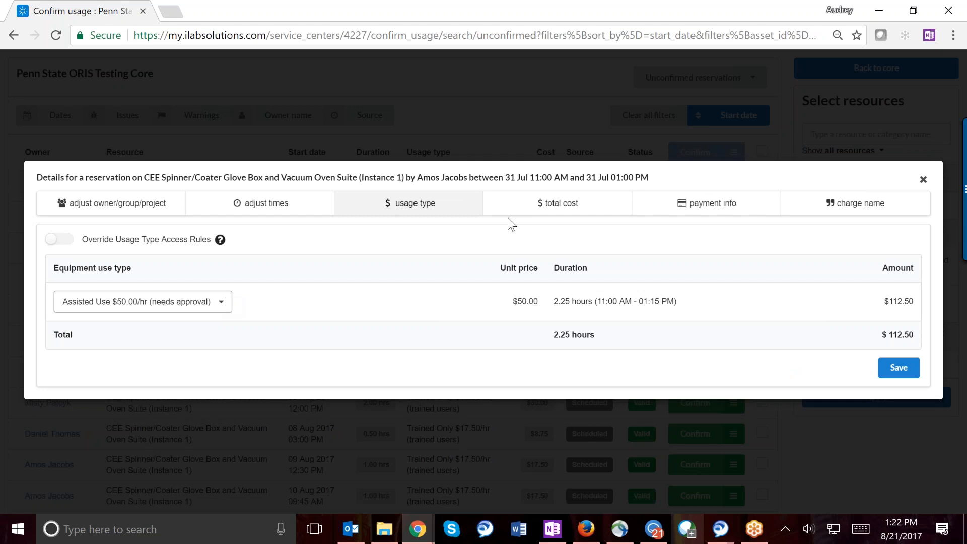
left_click(561, 217)
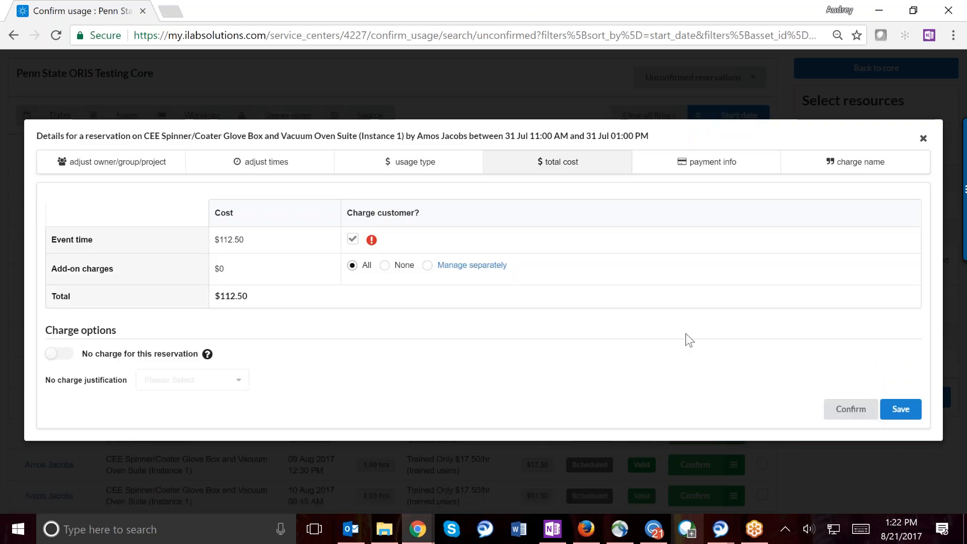
left_click(924, 142)
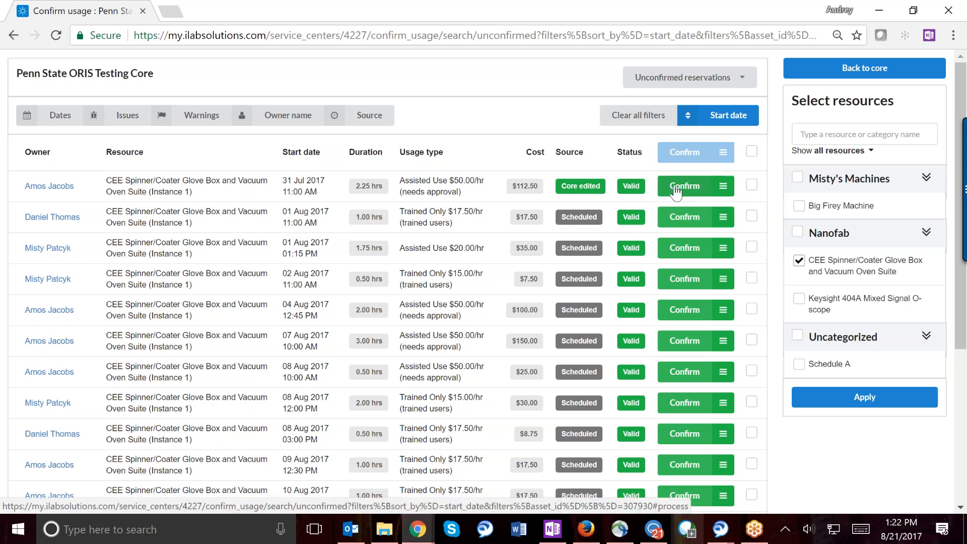
- Try selecting all listed reservations, clear that selection, and confirm only the first three, from 31 Jul and 01 Aug 2017
left_click(752, 152)
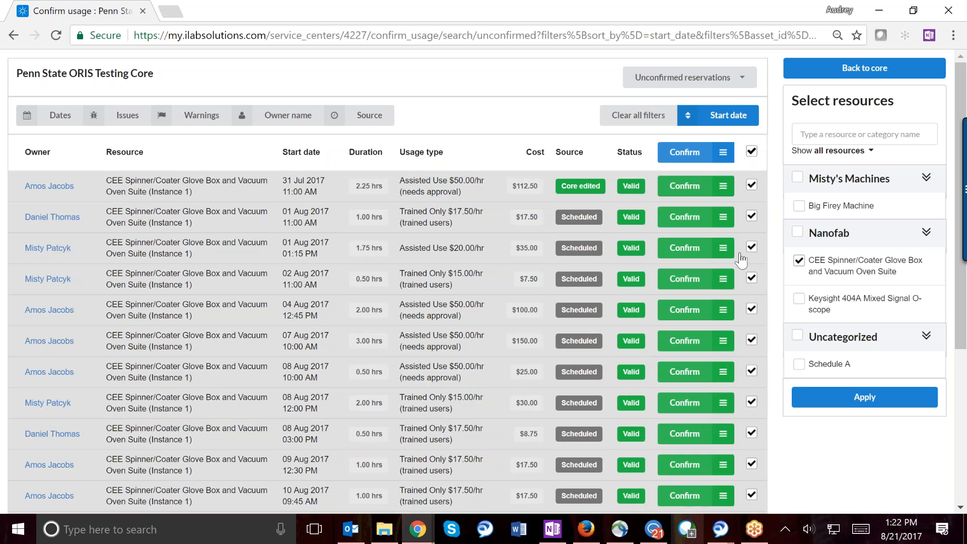
left_click(751, 153)
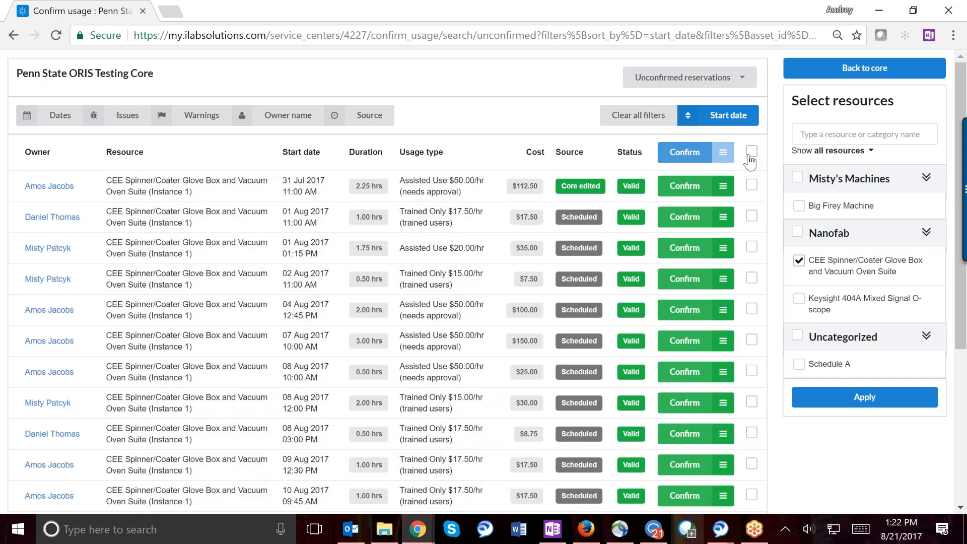
left_click(750, 186)
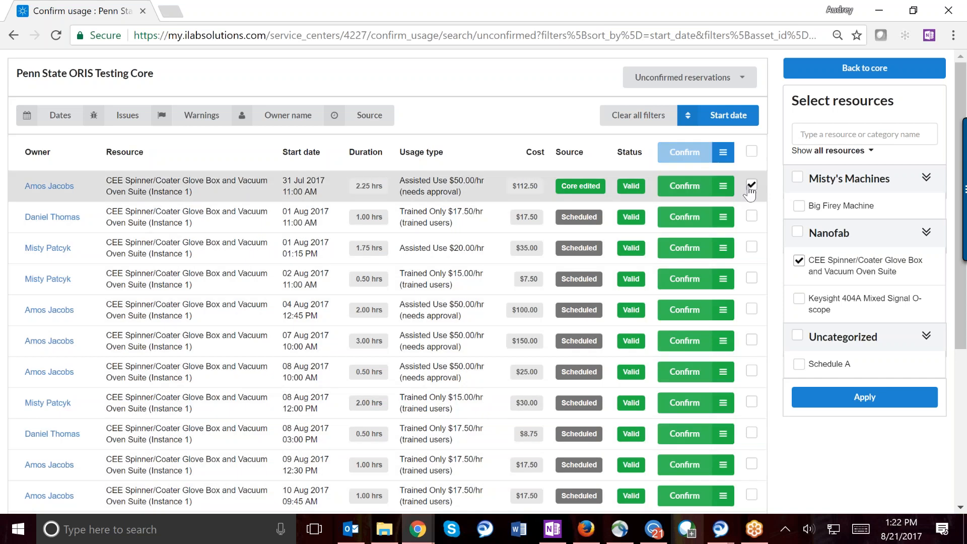
left_click(750, 216)
left_click(751, 247)
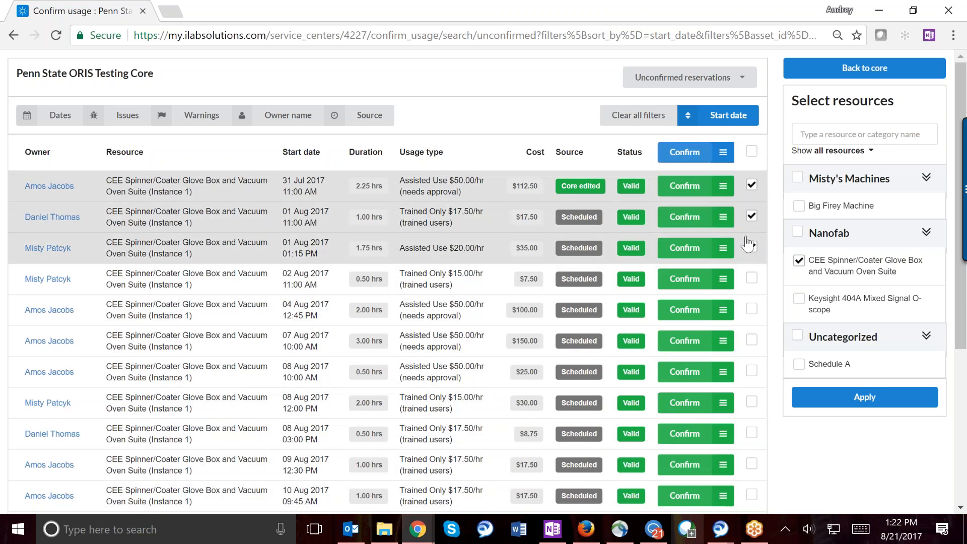
left_click(703, 159)
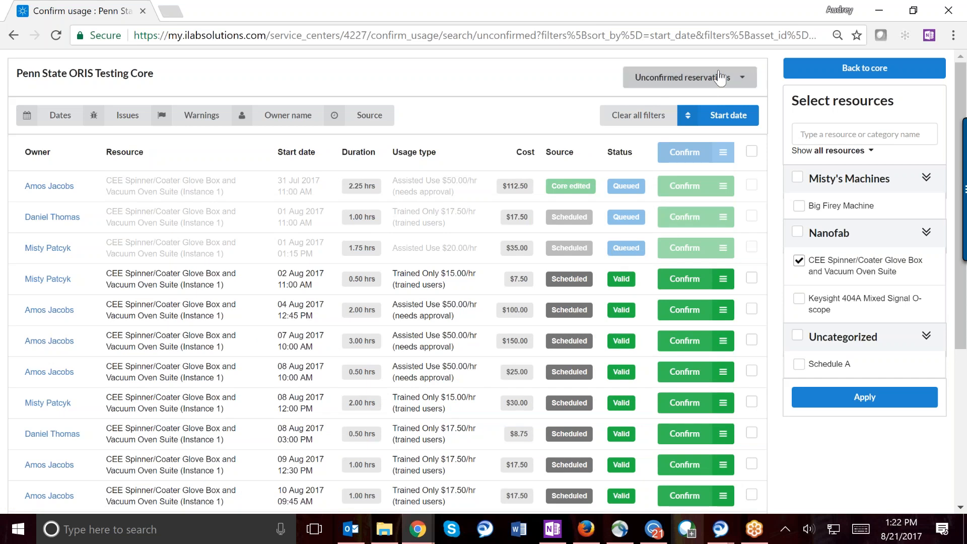
- View the confirmed reservations for the CEE Spinner/Coater suite and go back to the core page
left_click(739, 78)
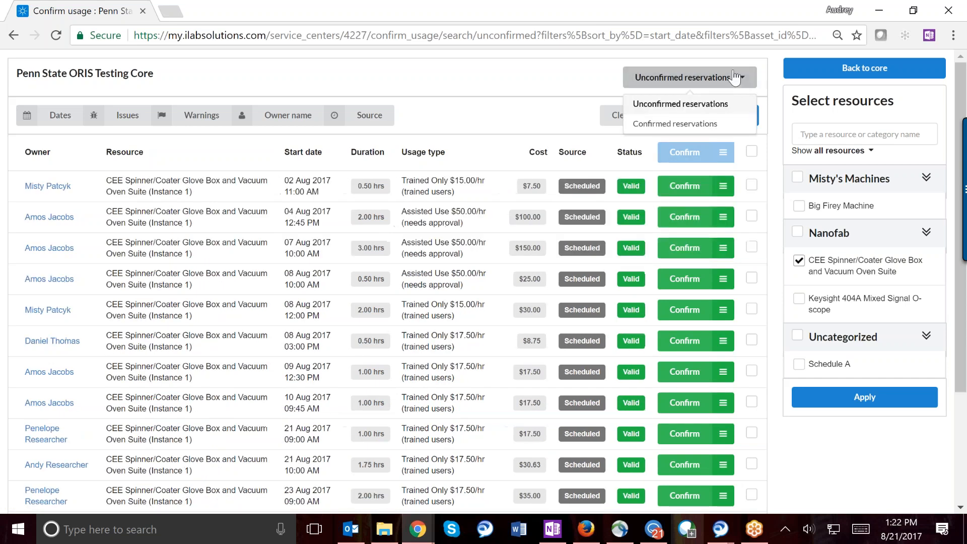
left_click(654, 125)
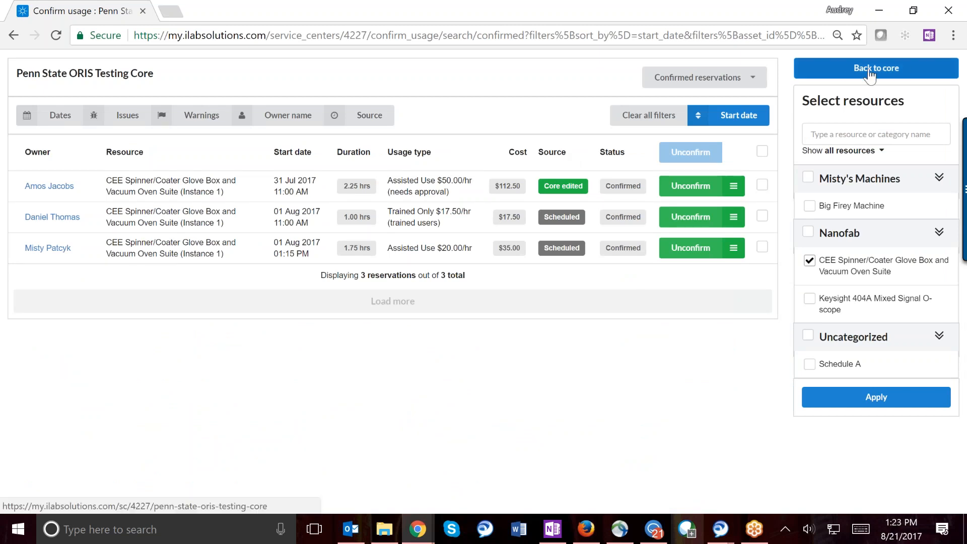
left_click(886, 72)
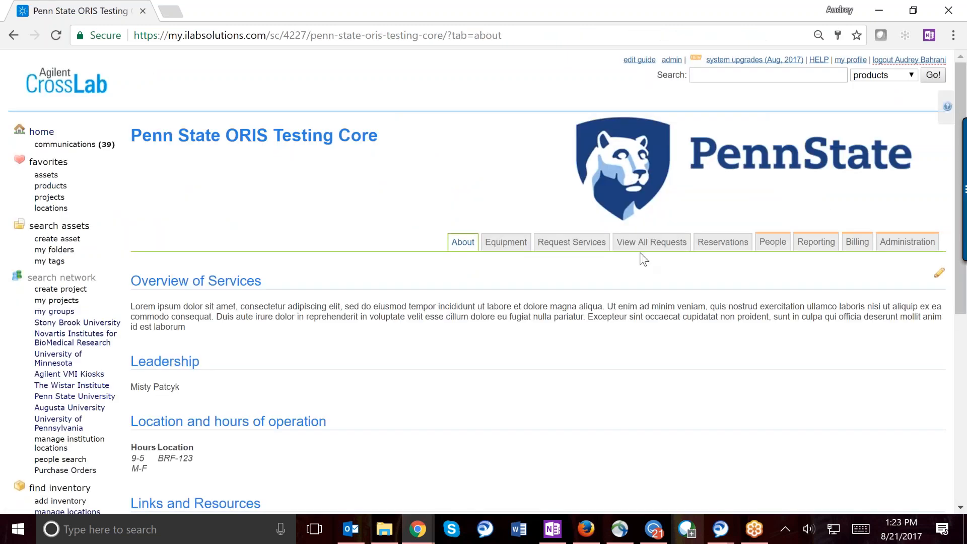
- View the core's active service requests and expand the Aug 21 request that is processing its First phase
left_click(641, 245)
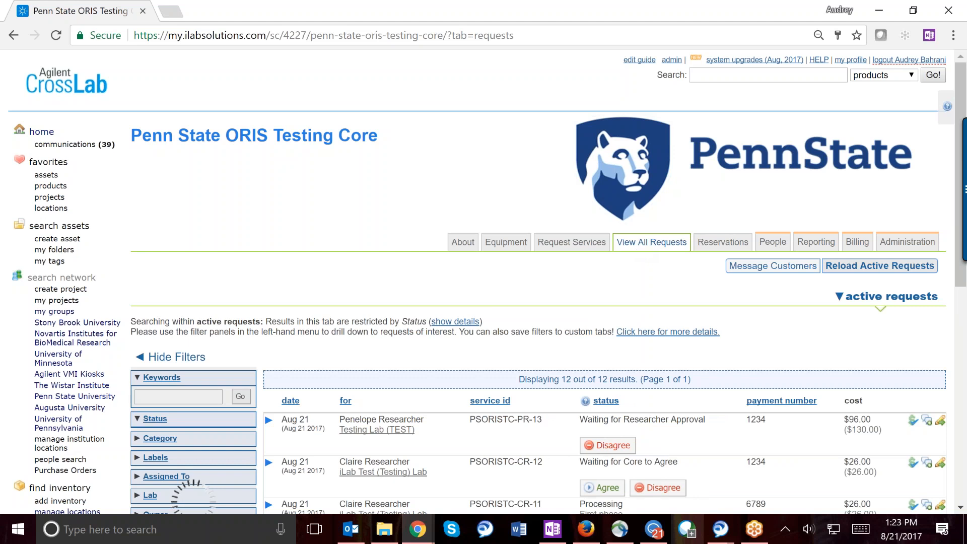
scroll(484, 282, "down", 3)
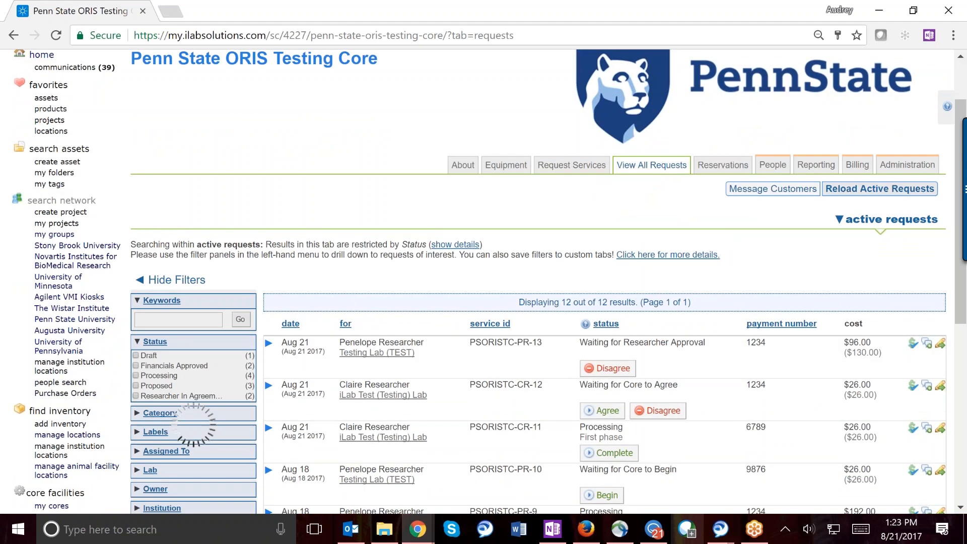
scroll(481, 334, "down", 2)
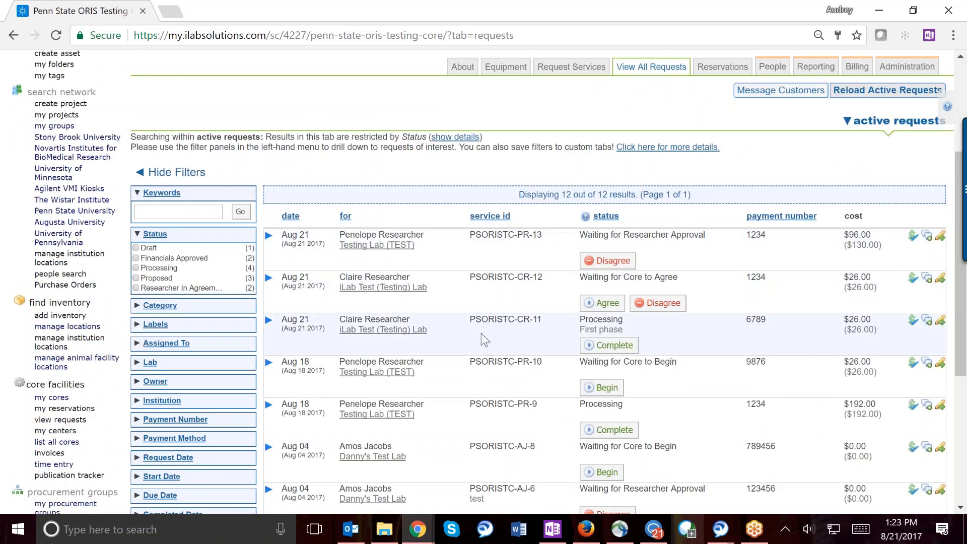
scroll(471, 334, "down", 2)
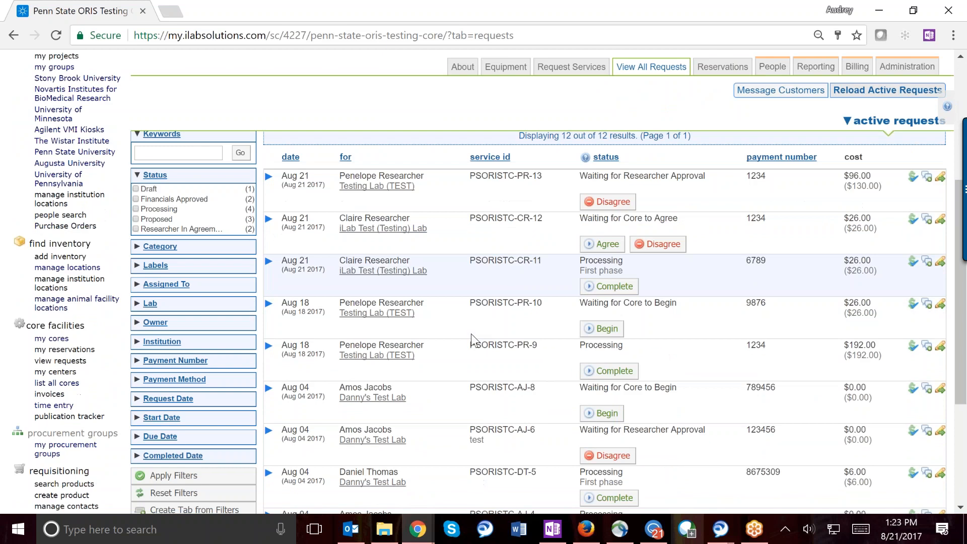
left_click(269, 260)
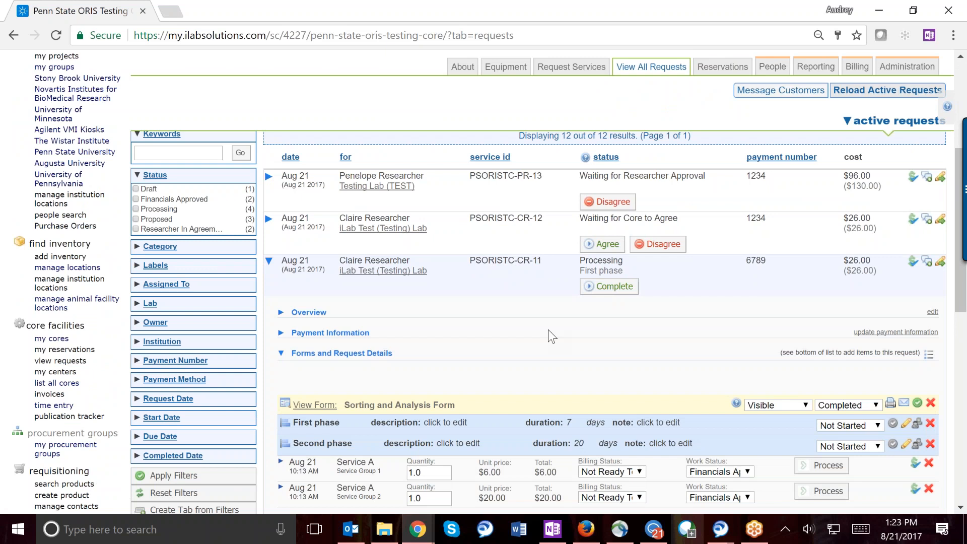
- Process and complete the Service A item of Service Group 1 in the expanded request
scroll(548, 330, "down", 2)
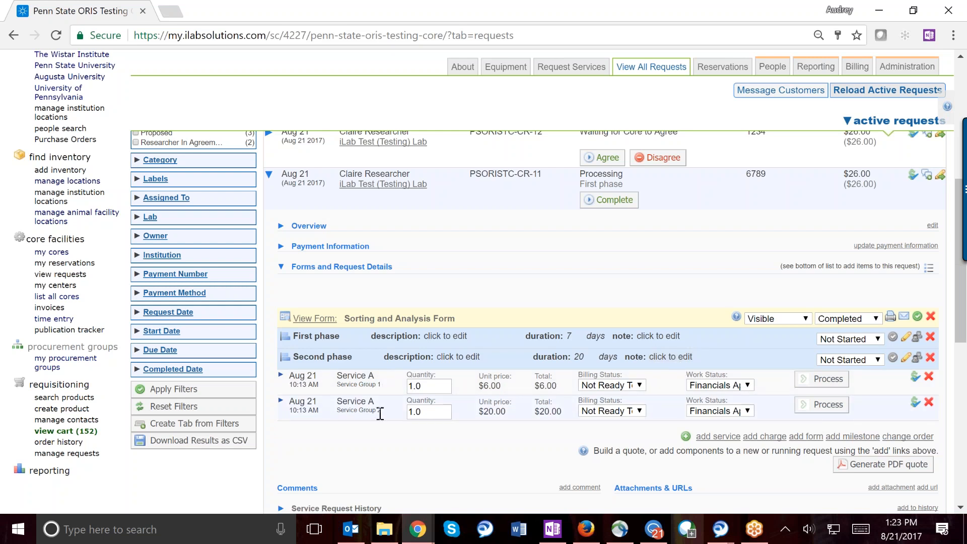
left_click(822, 382)
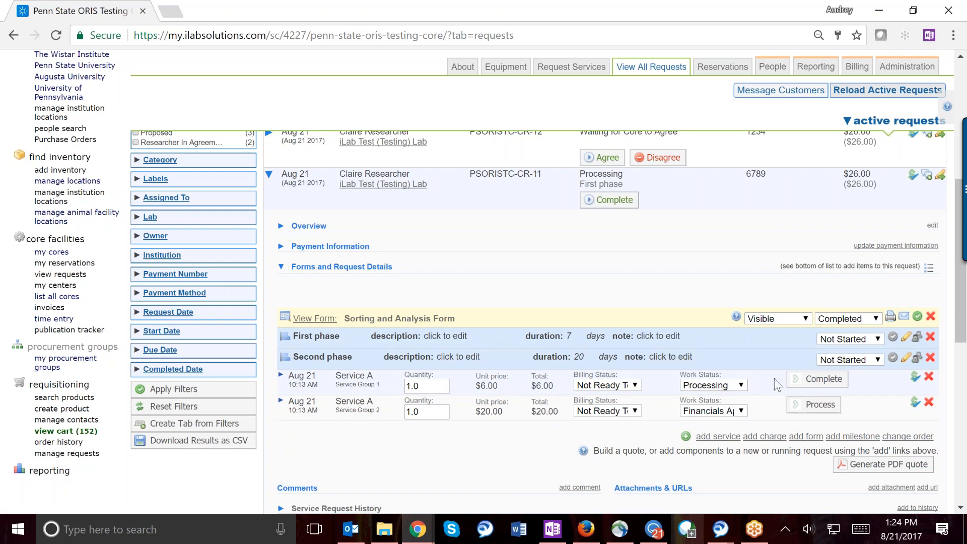
left_click(835, 382)
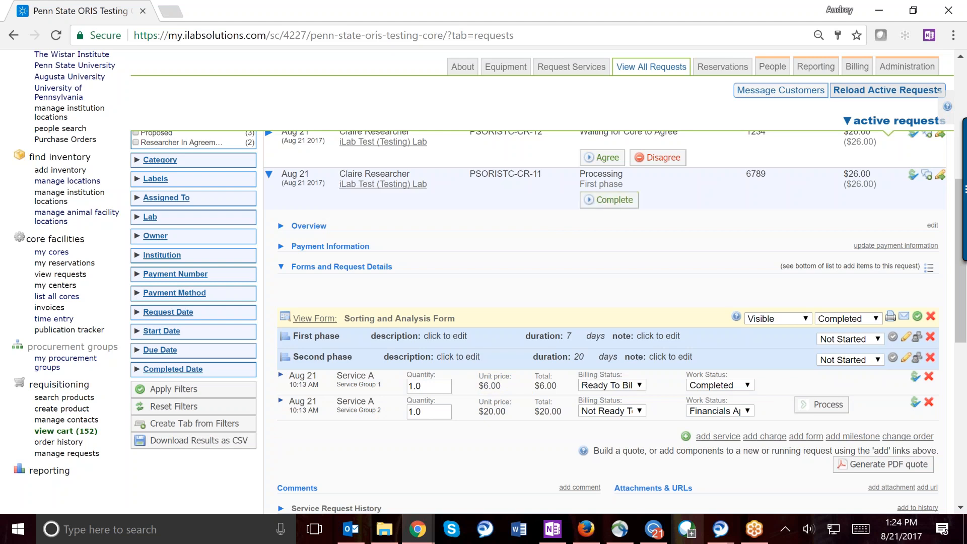
- Mark the whole Aug 21 request in its First phase as complete and review its services and milestones
left_click(269, 175)
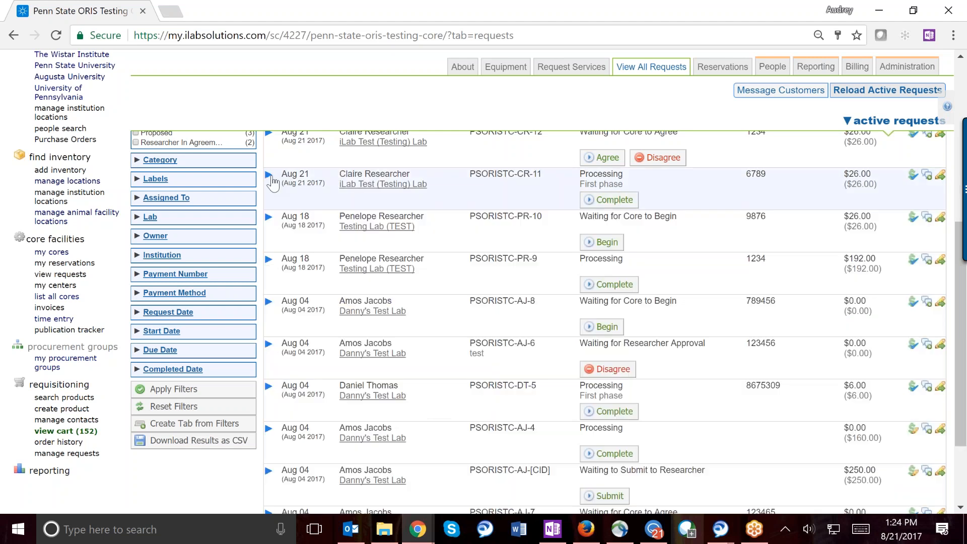
left_click(270, 175)
left_click(269, 175)
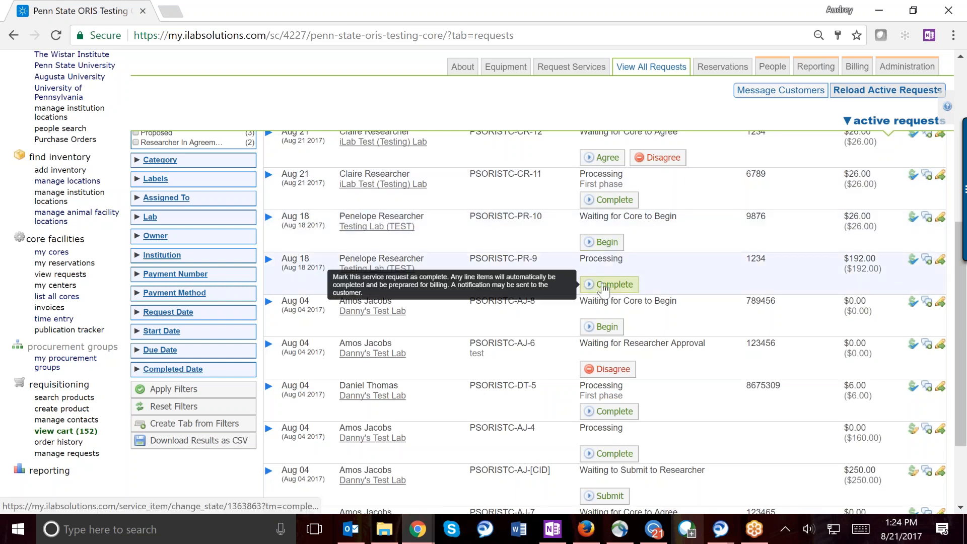
left_click(598, 202)
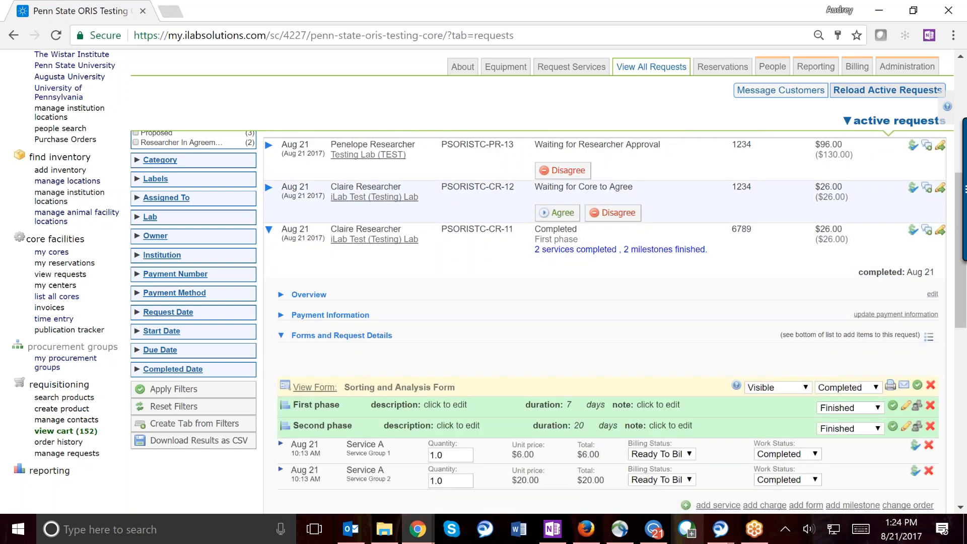
scroll(569, 310, "down", 1)
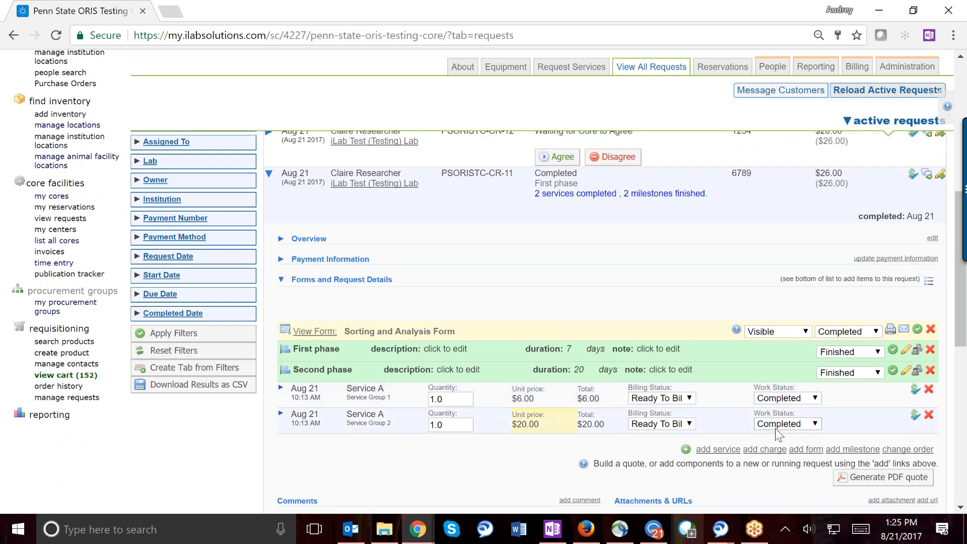
left_click_drag(538, 191, 619, 198)
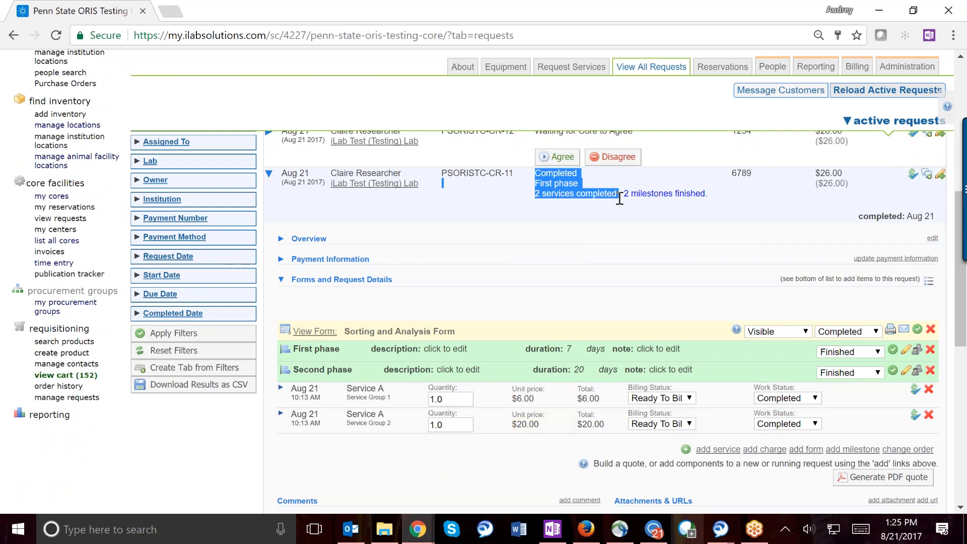
left_click(619, 198)
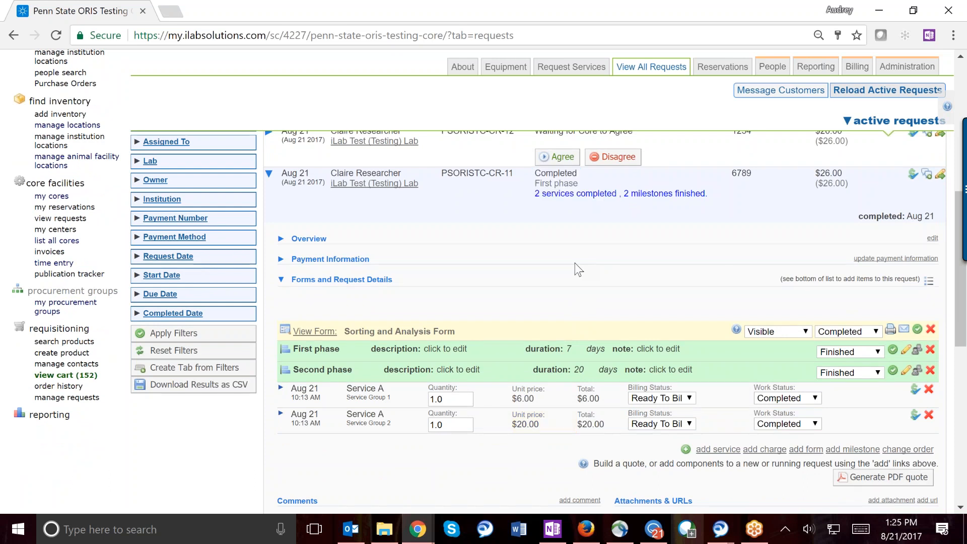
scroll(575, 263, "down", 1)
scroll(575, 263, "down", 2)
scroll(575, 263, "up", 4)
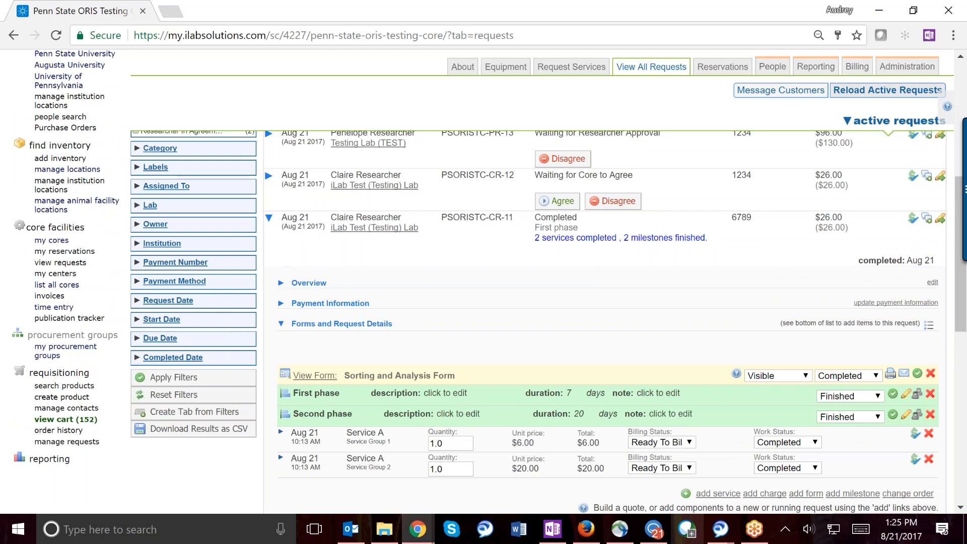
- Go to the core's billing section and start a new billing event
left_click(860, 70)
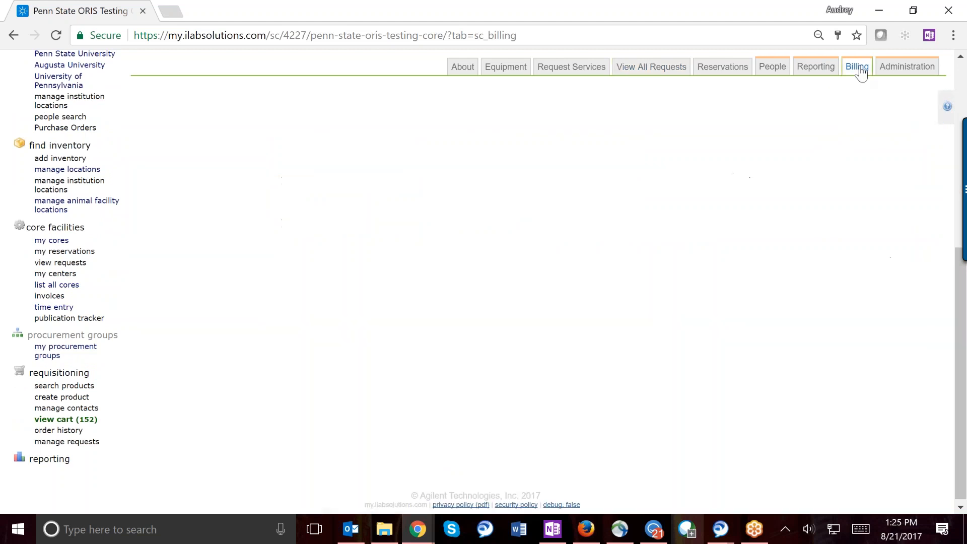
scroll(863, 73, "up", 4)
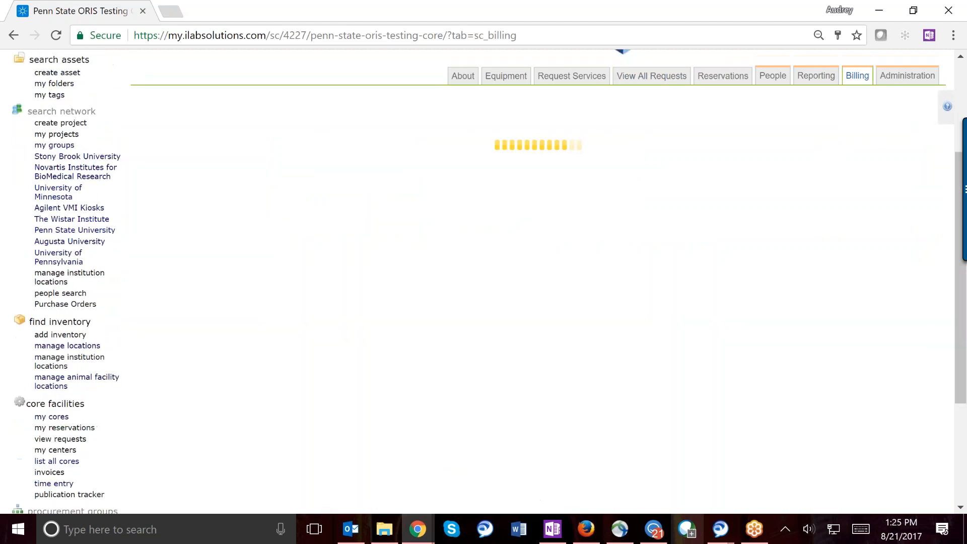
scroll(543, 282, "up", 1)
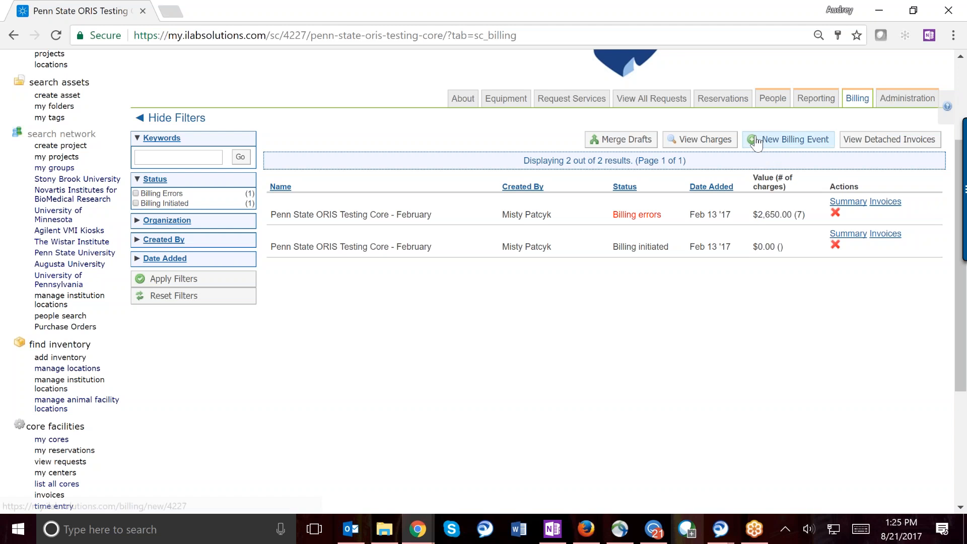
left_click(794, 145)
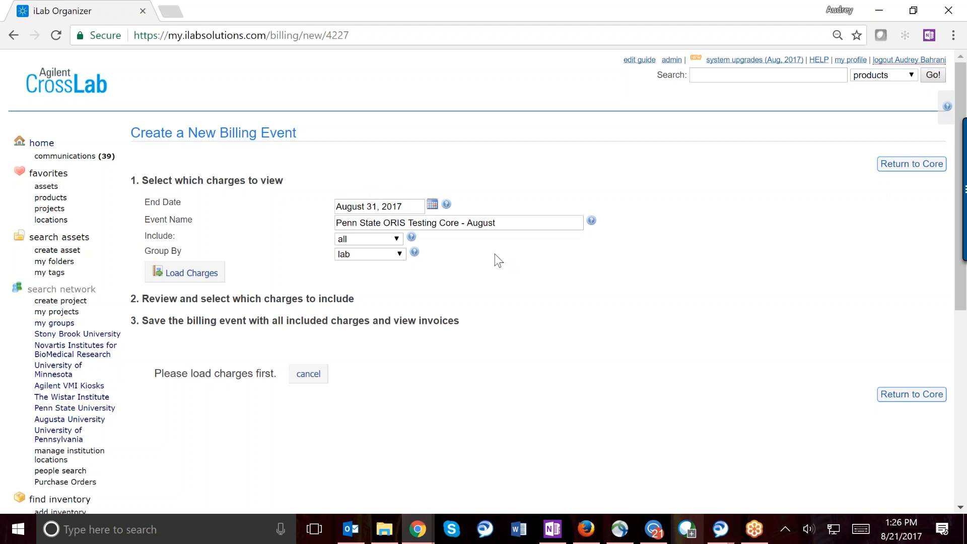
- Rename the billing event as Penn State ORIS Testing Core - August Test
left_click(348, 222)
left_click_drag(455, 225, 334, 224)
left_click(508, 223)
double_click(475, 225)
left_click(503, 223)
type("Test")
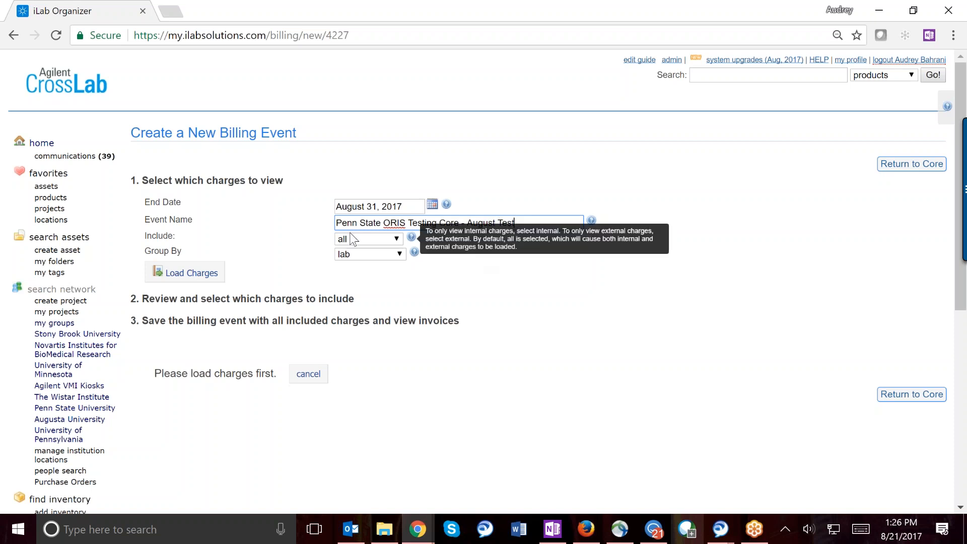
- Load the billing event's charges with all charges included and grouped by lab
left_click(397, 239)
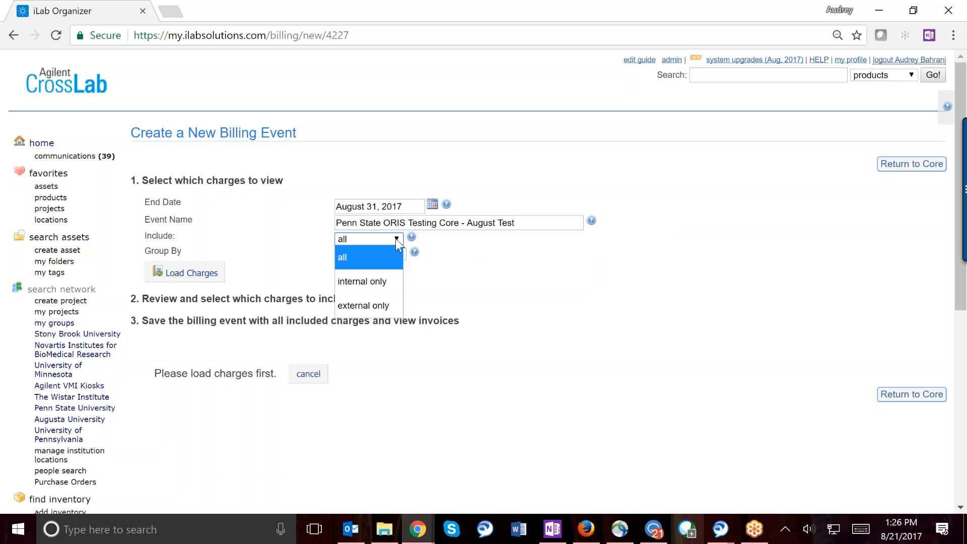
left_click(365, 256)
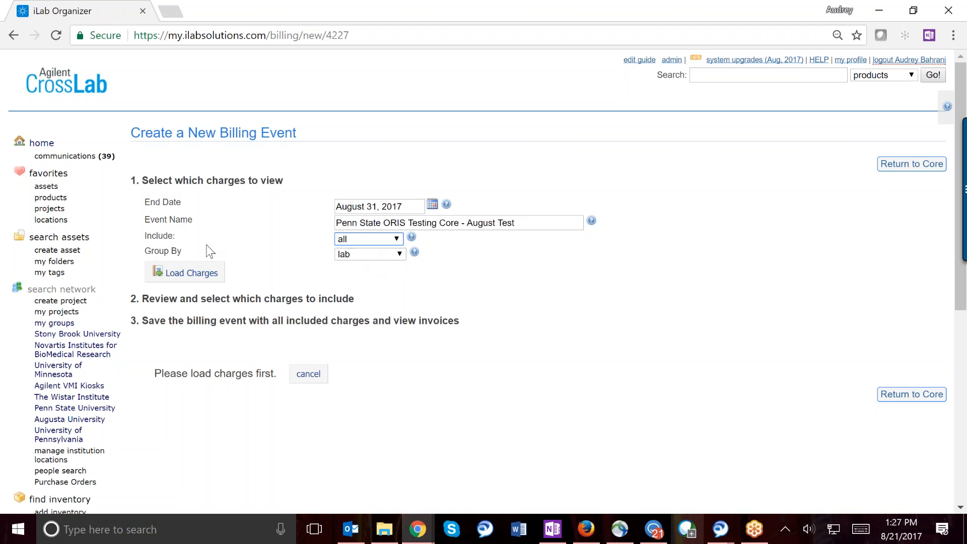
left_click(398, 255)
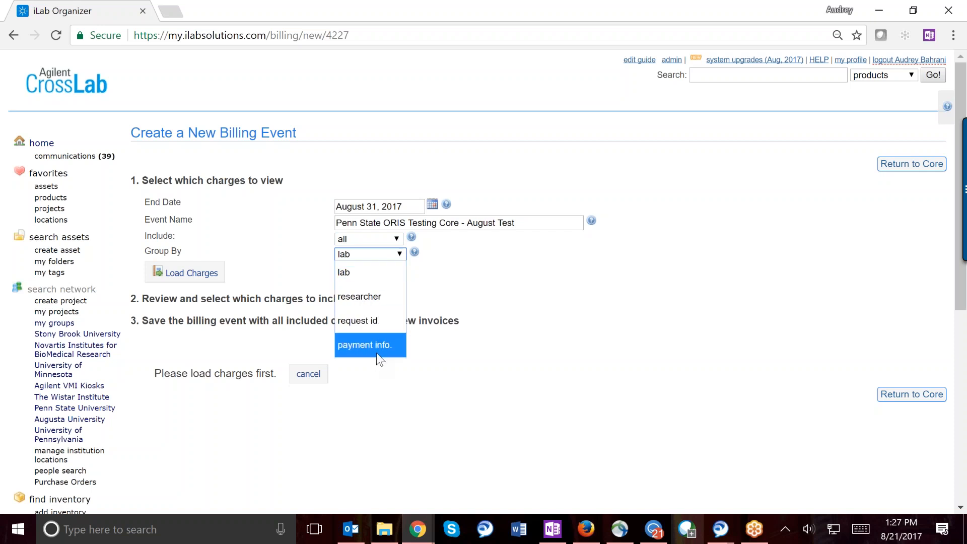
left_click(362, 369)
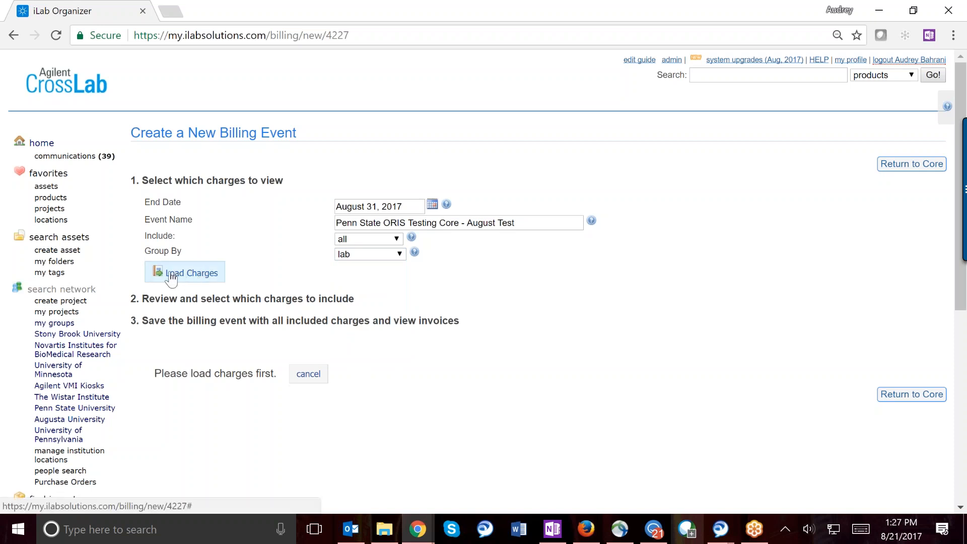
left_click(196, 274)
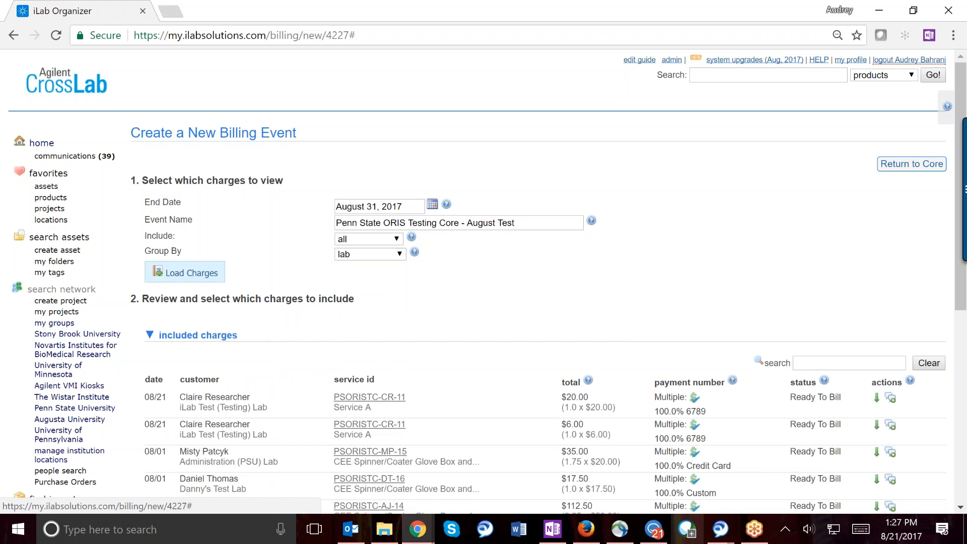
- Split the $20.00 Service A charge 60% to its existing account and 40% to a second transaction number, and save the split
scroll(488, 320, "down", 1)
scroll(488, 319, "down", 3)
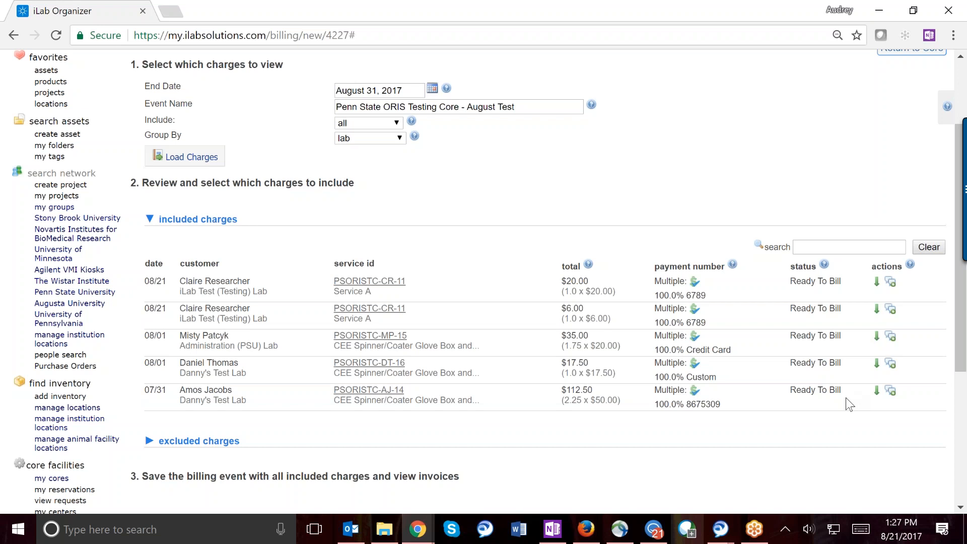
left_click(695, 283)
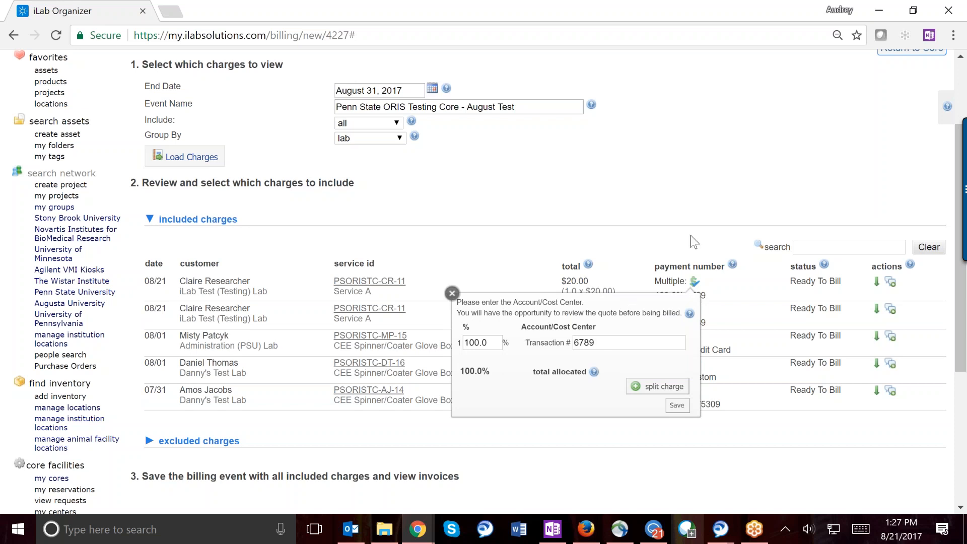
scroll(783, 256, "down", 1)
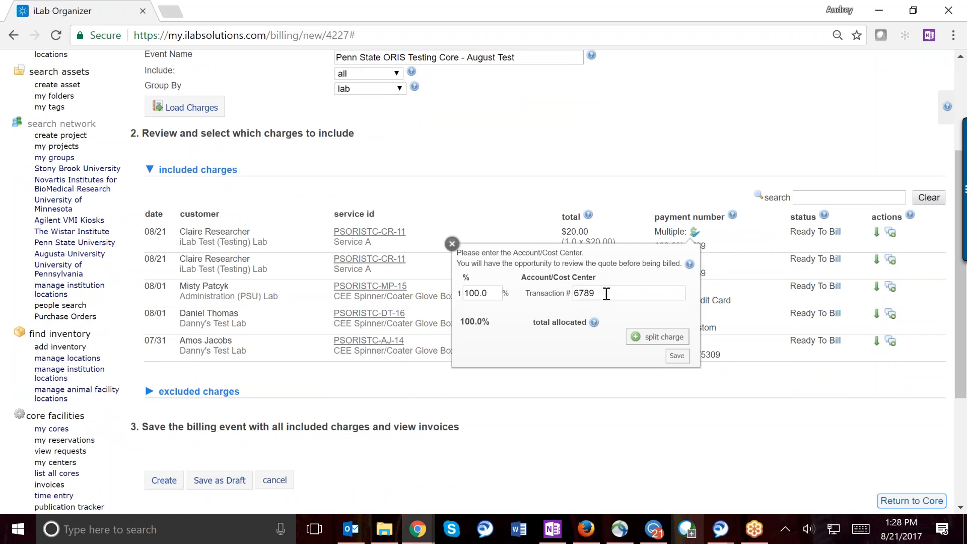
double_click(493, 292)
type("60")
left_click(657, 336)
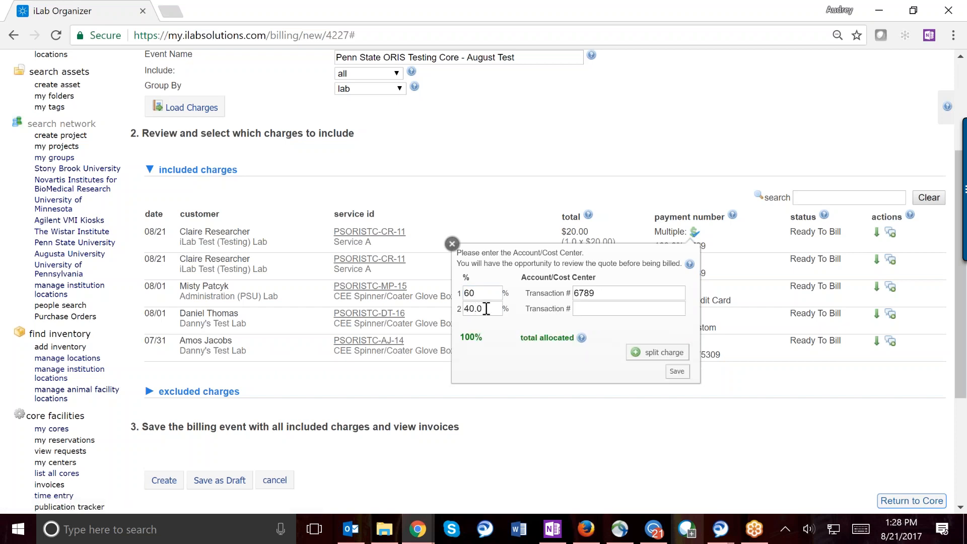
left_click(591, 306)
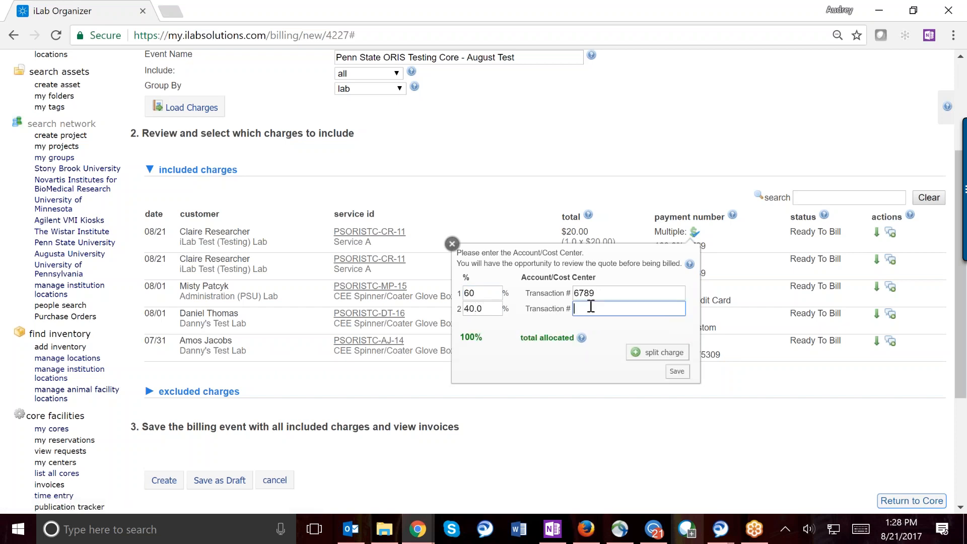
type("1234")
left_click(677, 371)
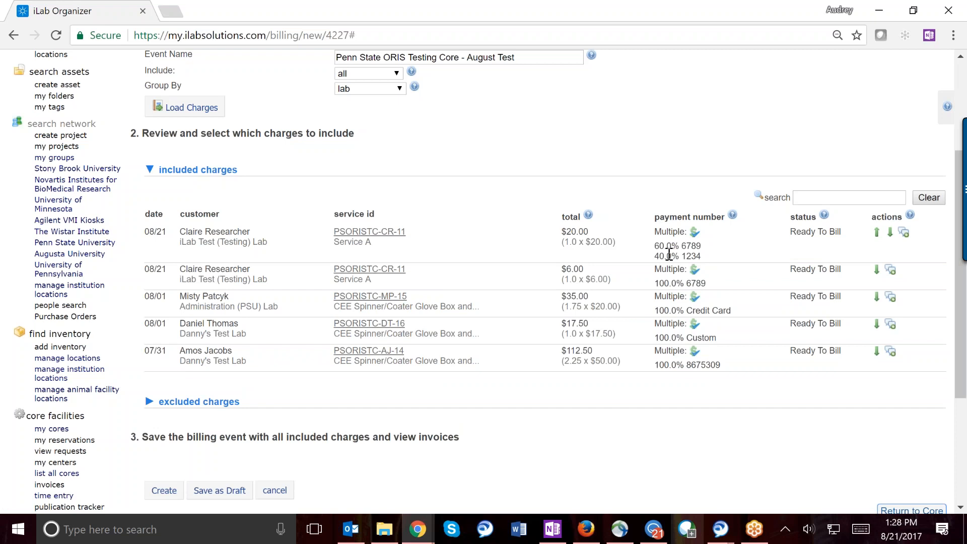
- Review the message recipients and email content options for the $6.00 Service A charge, and close them without sending
scroll(510, 385, "down", 1)
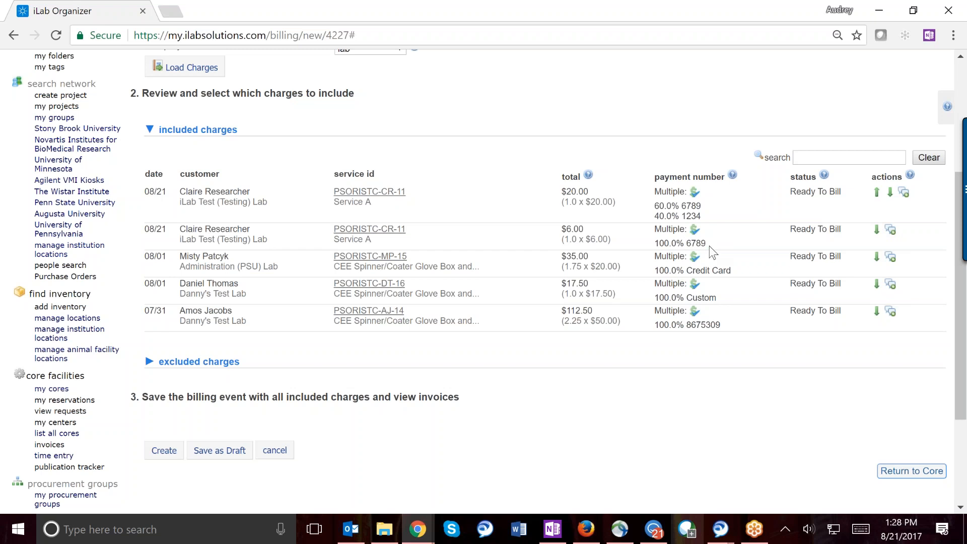
left_click(890, 232)
key("ctrl+minus")
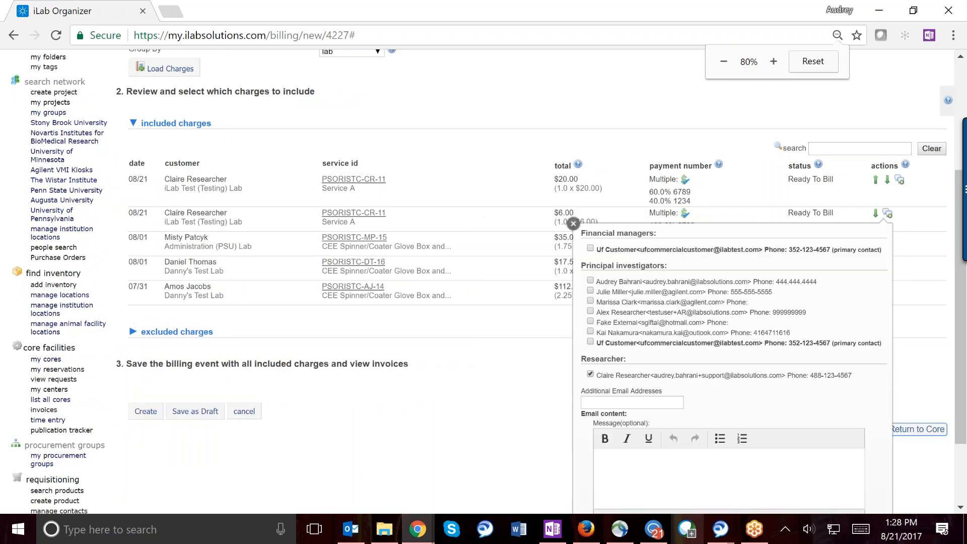
left_click(815, 63)
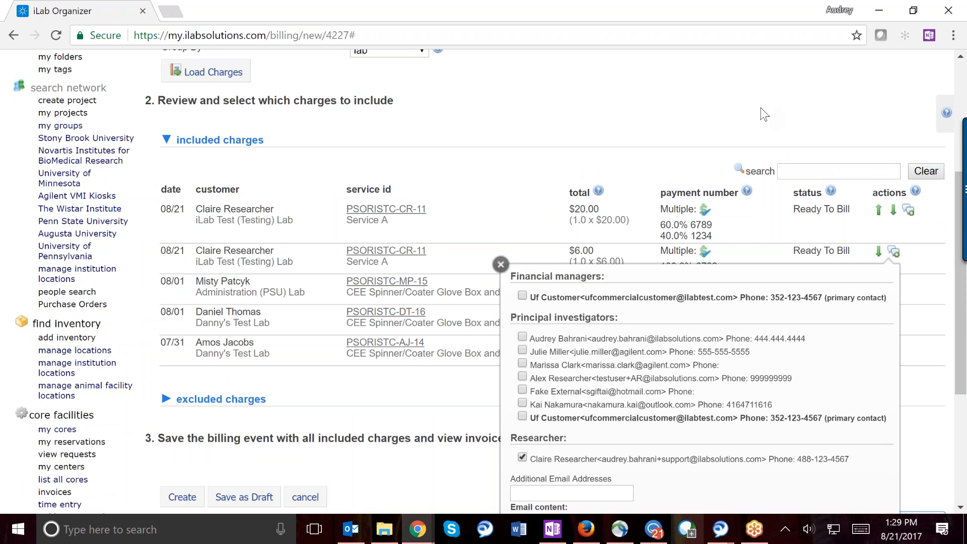
key("ctrl+plus")
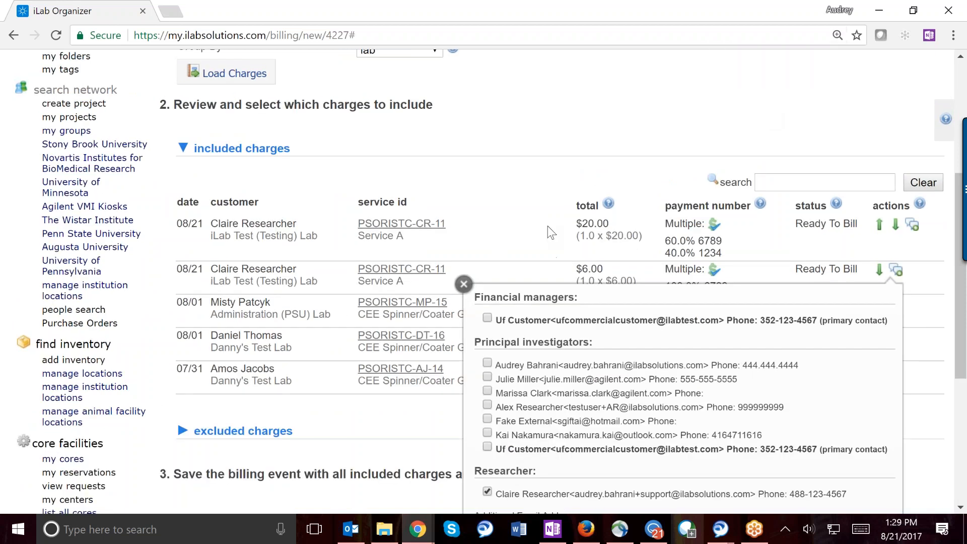
scroll(559, 214, "down", 2)
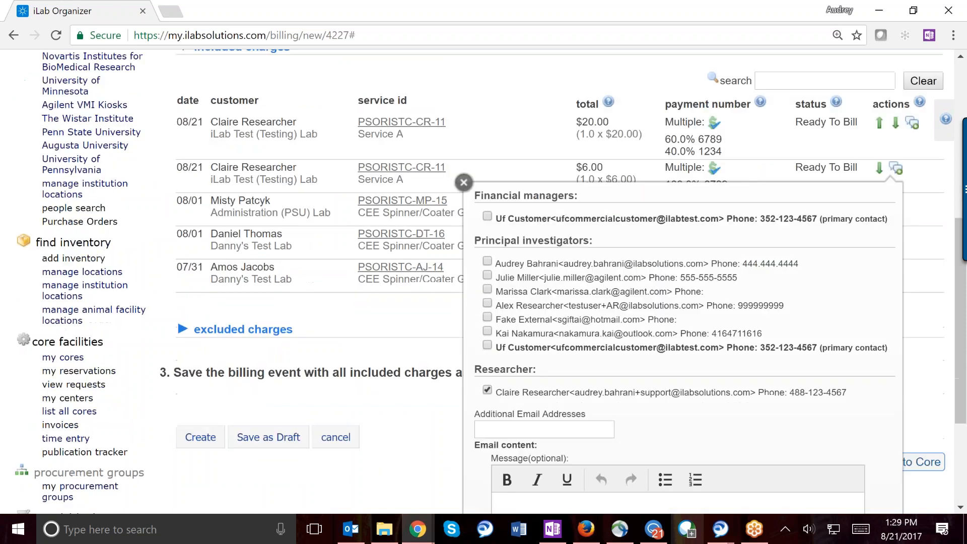
scroll(564, 214, "down", 2)
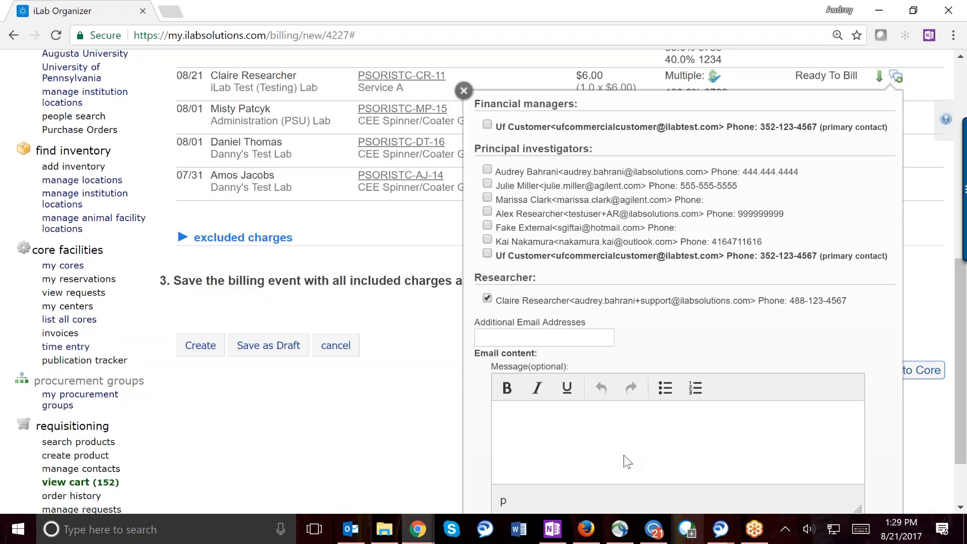
left_click(461, 85)
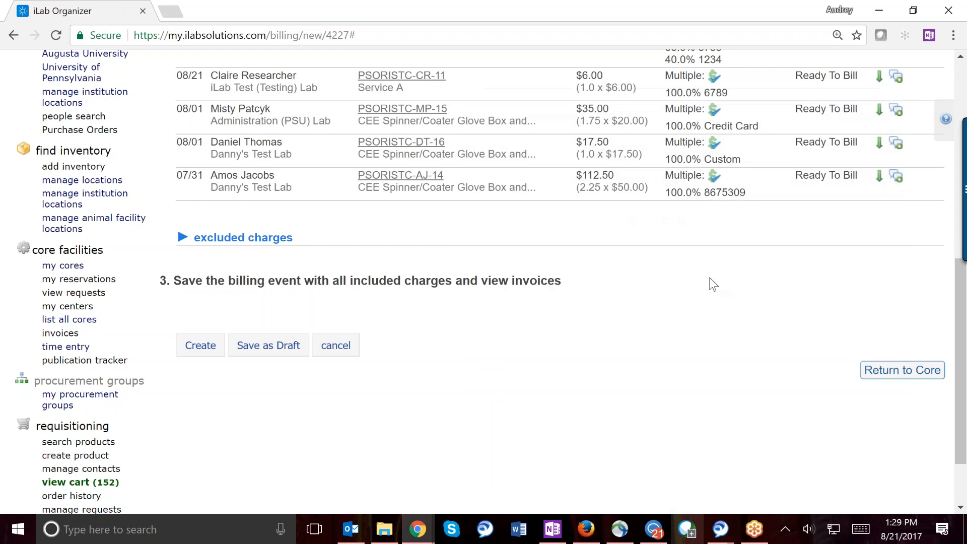
- Exclude the $35.00 credit card charge of 08/01 from the billing event
scroll(713, 284, "up", 1)
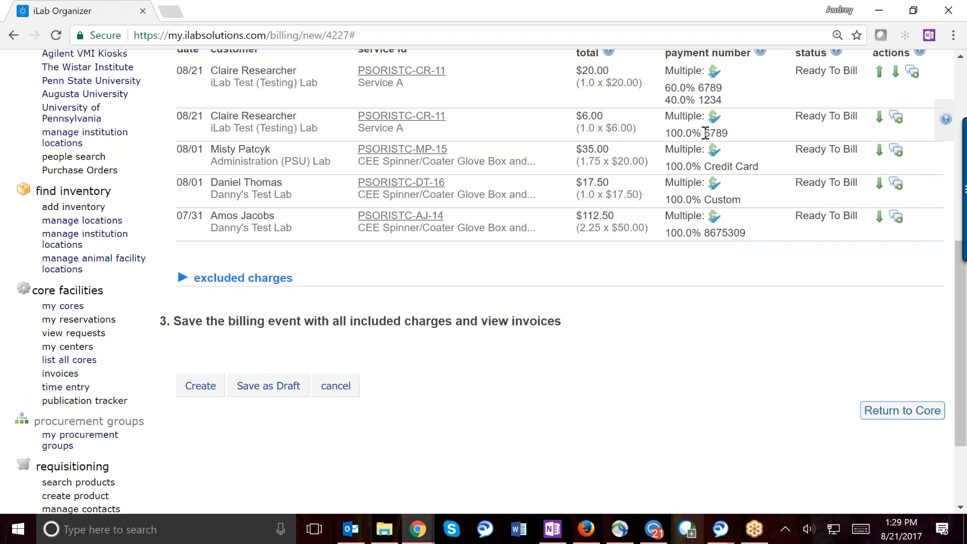
left_click_drag(705, 133, 737, 139)
left_click(862, 147)
left_click(879, 151)
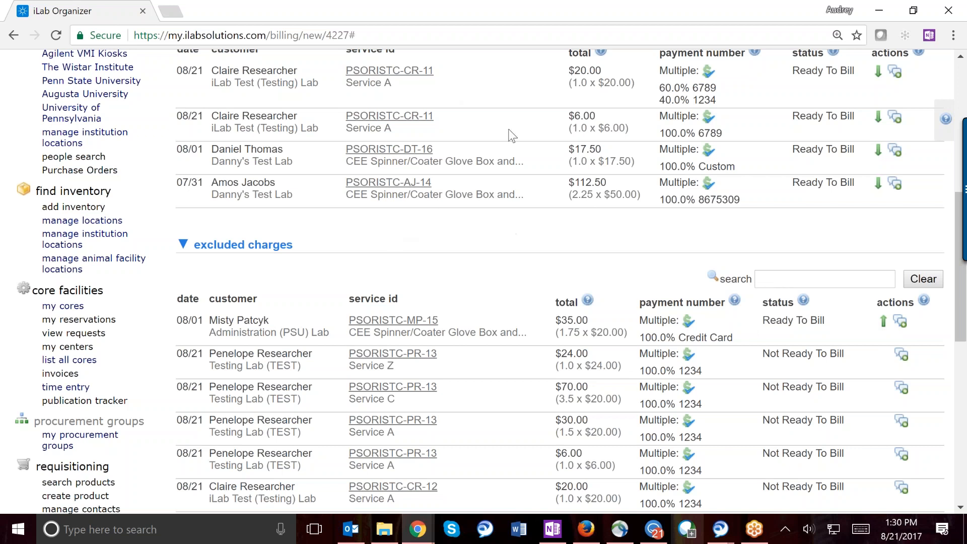
- Collapse the excluded charges, create the billing event, and view it in the core's billing list
left_click(182, 245)
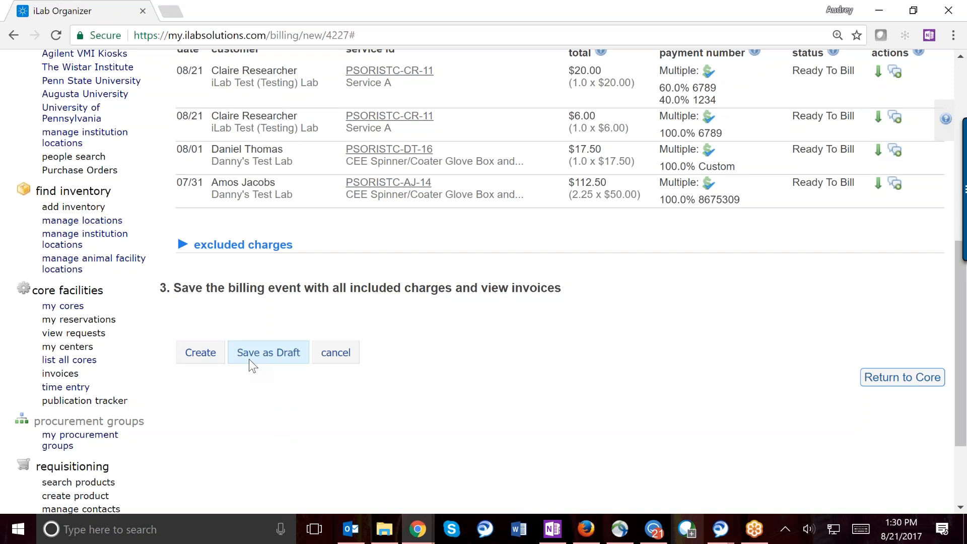
left_click(191, 354)
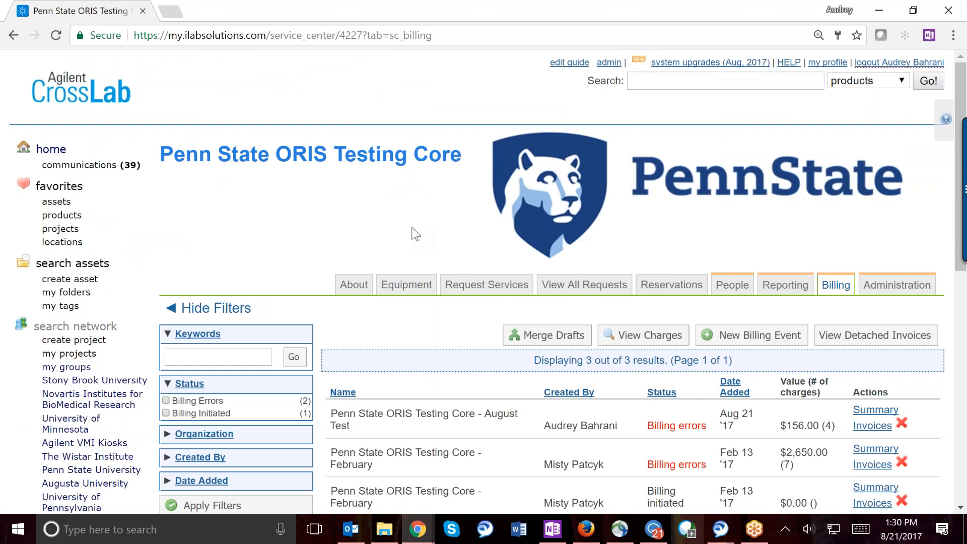
scroll(413, 233, "down", 2)
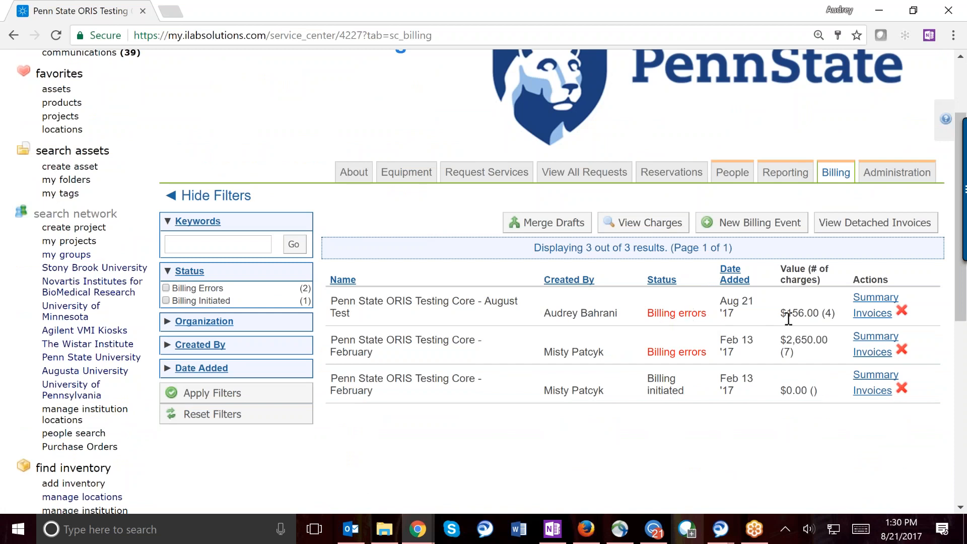
- Open the summary of the August Test billing event and review its charges, price types, billing status and downloadable files
left_click_drag(782, 314, 835, 313)
left_click(838, 312)
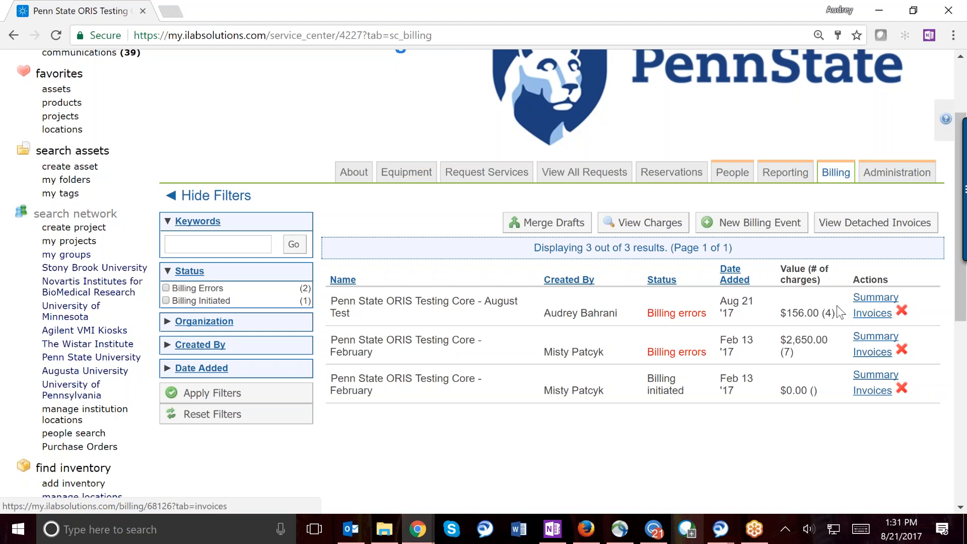
left_click(870, 302)
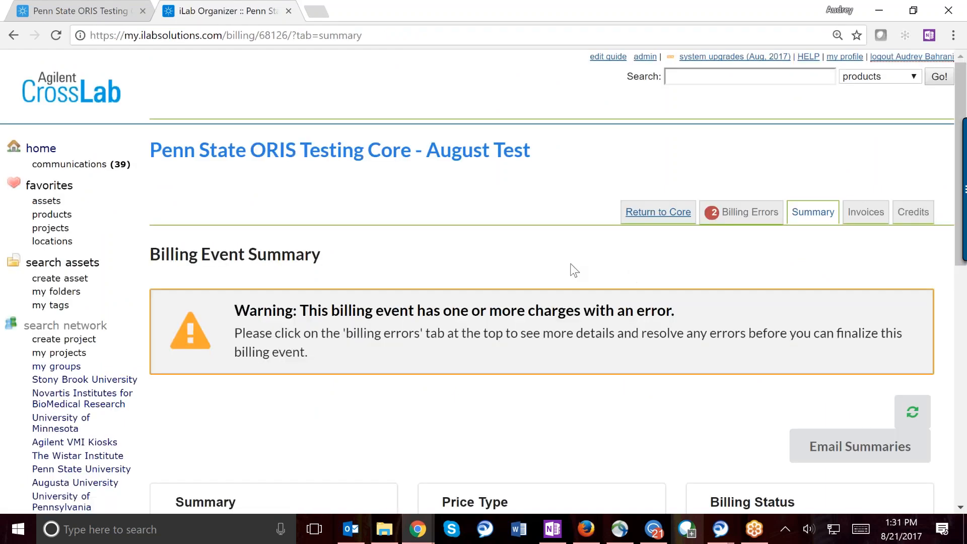
scroll(574, 270, "down", 4)
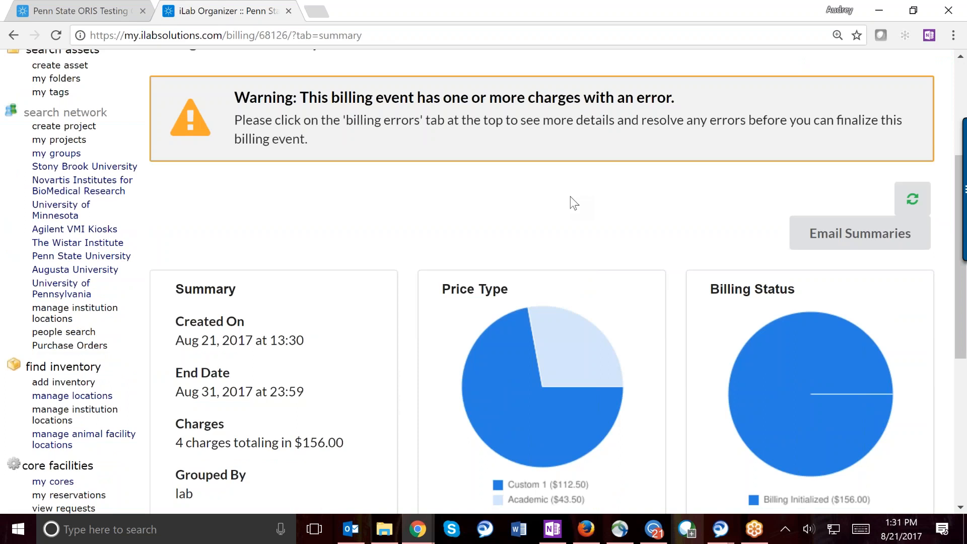
scroll(570, 197, "down", 1)
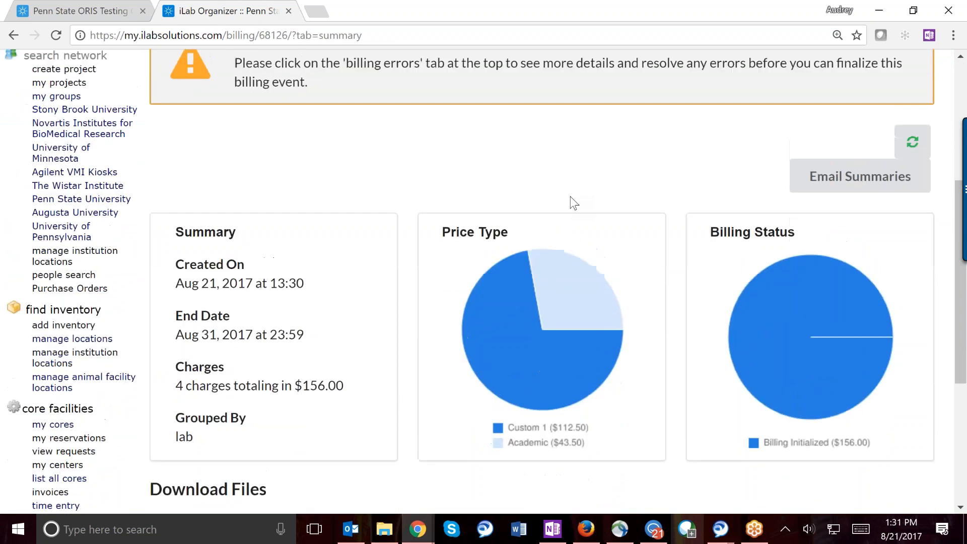
scroll(570, 196, "down", 2)
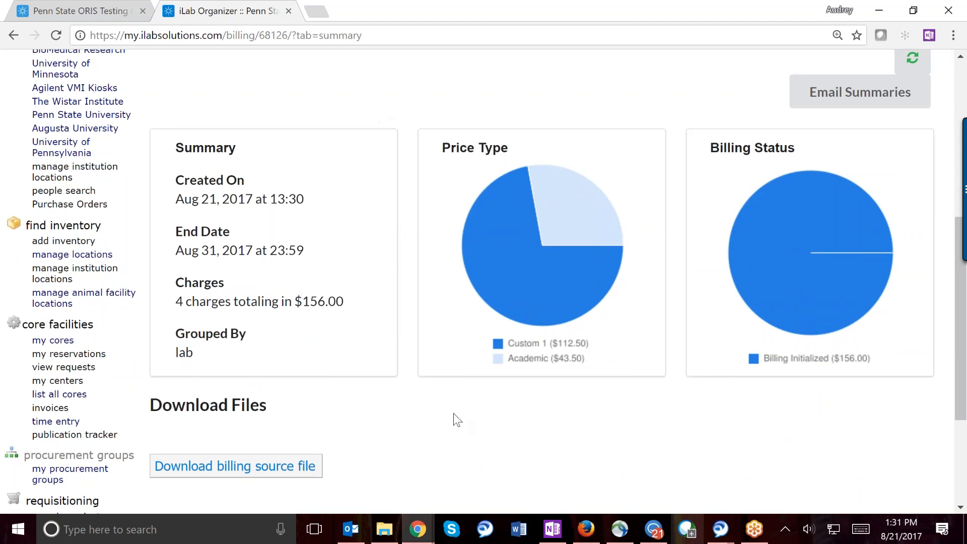
scroll(453, 414, "down", 1)
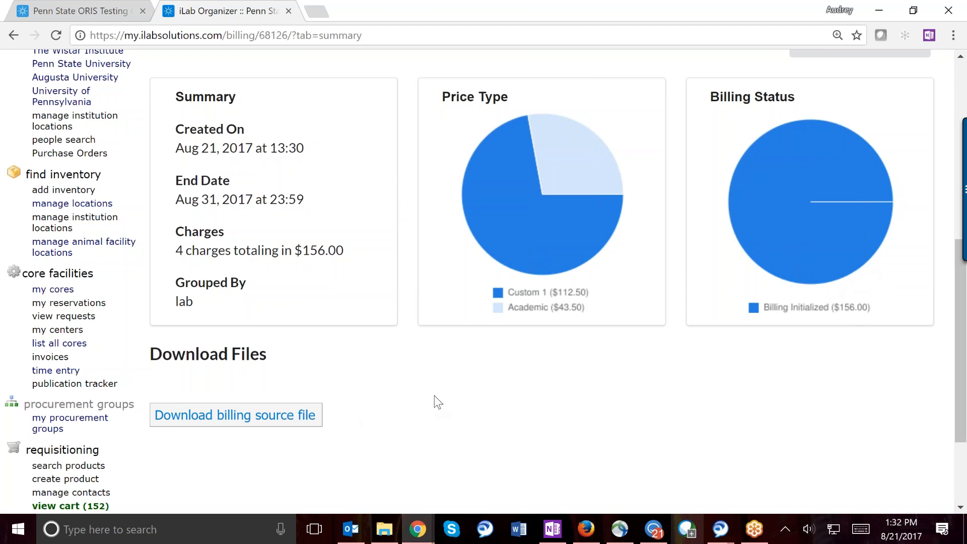
scroll(434, 394, "down", 3)
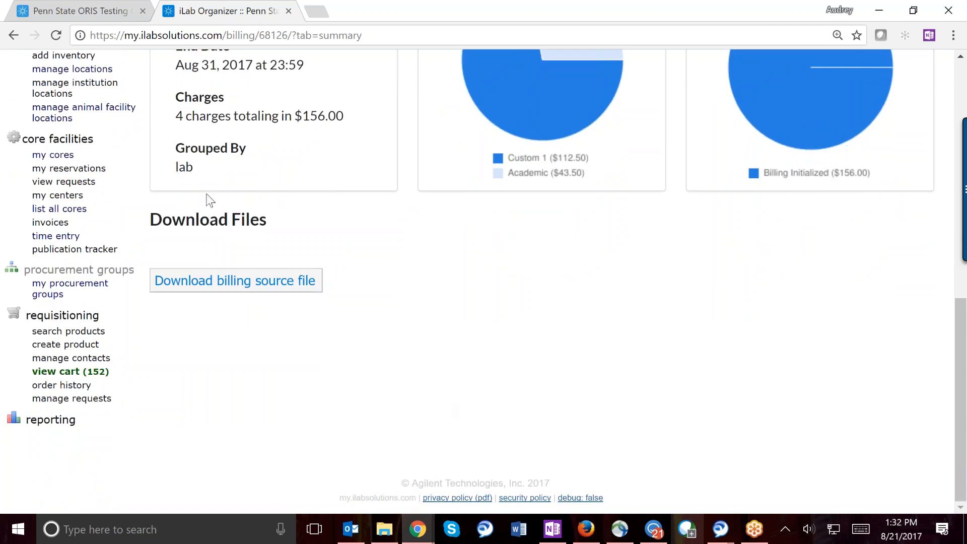
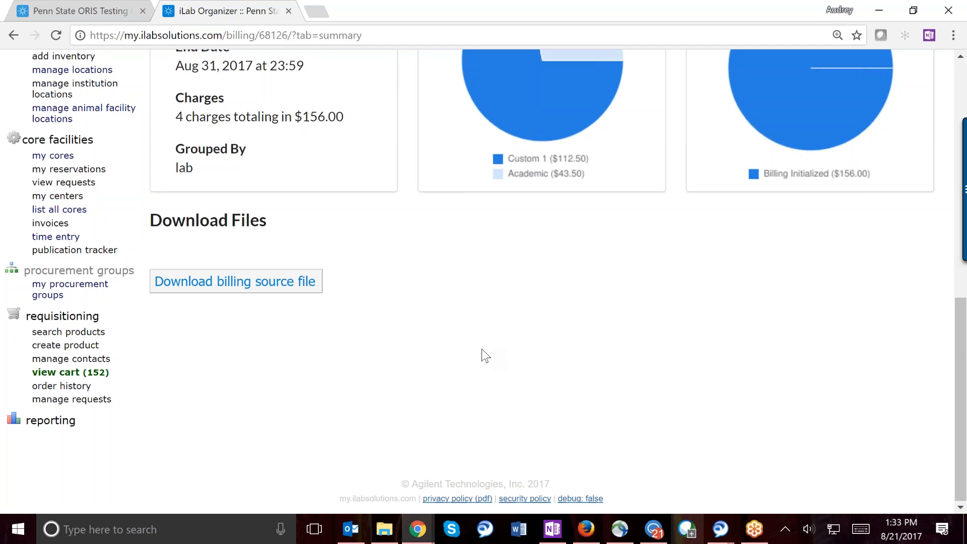
- Examine the billing event's errors list for charges missing custom billing field information
scroll(485, 355, "up", 2)
scroll(592, 378, "up", 10)
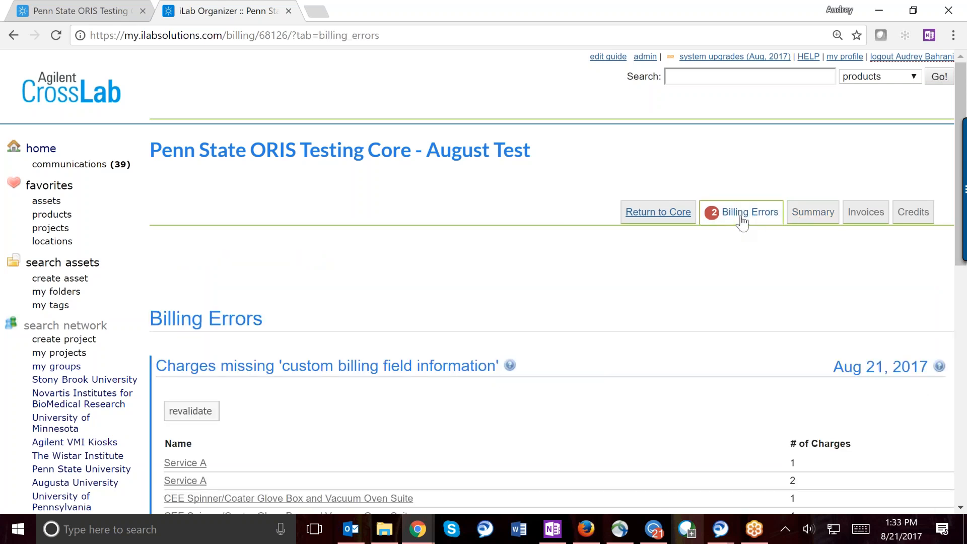
scroll(714, 276, "down", 3)
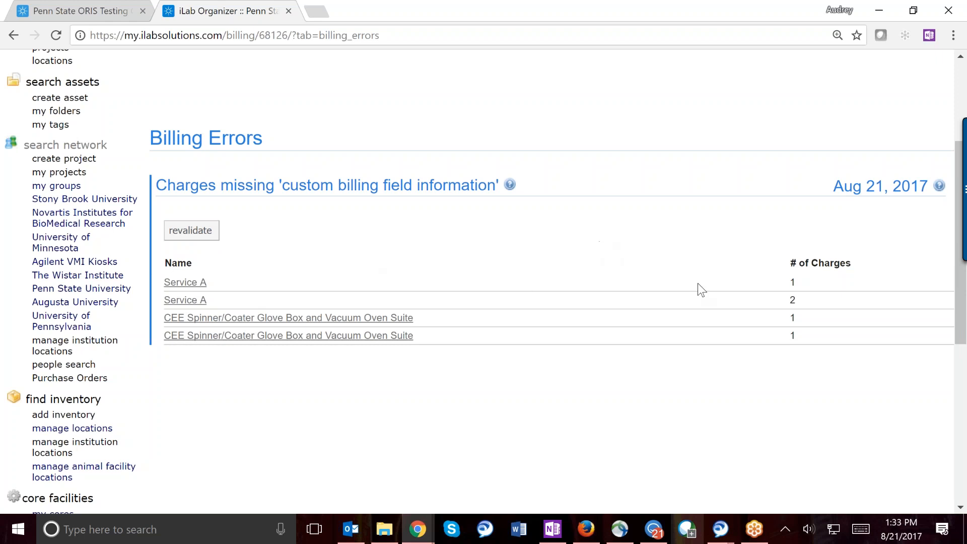
scroll(607, 300, "up", 4)
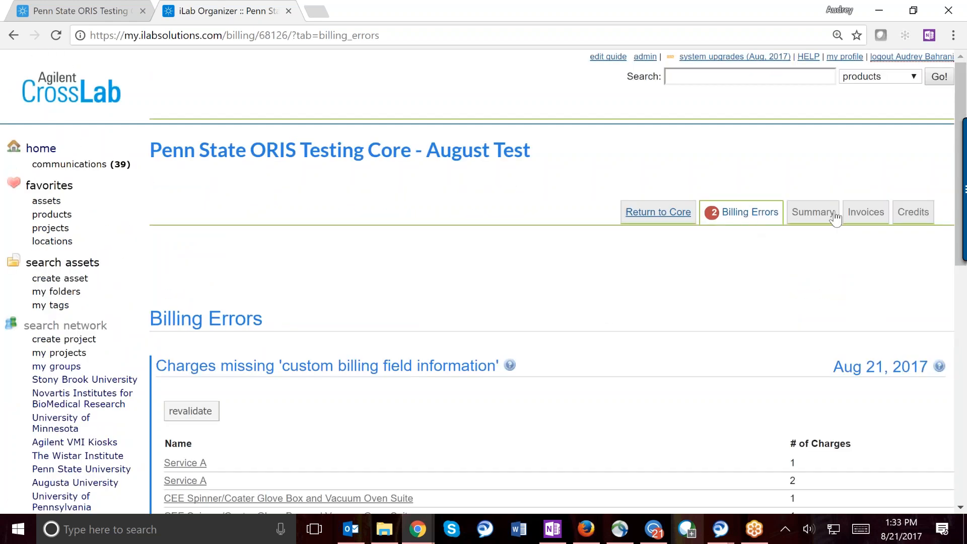
- Open the billing event's invoices and enable prepending a custom message to the bulk invoice emails
left_click(875, 218)
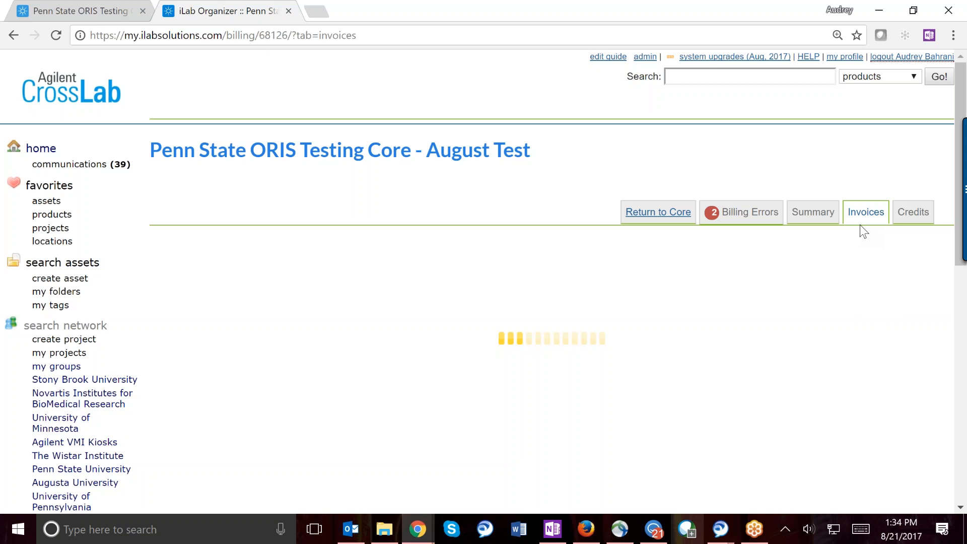
scroll(809, 257, "down", 2)
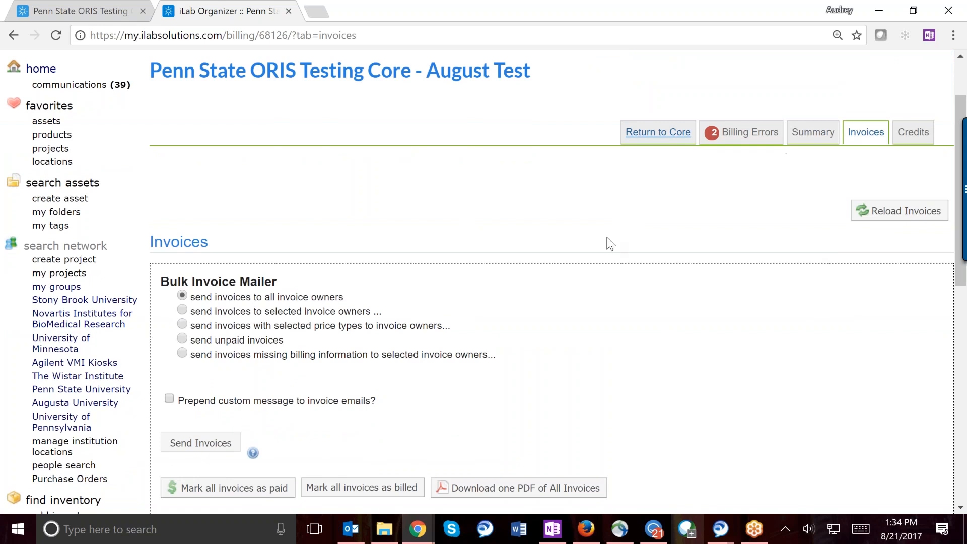
scroll(611, 244, "down", 1)
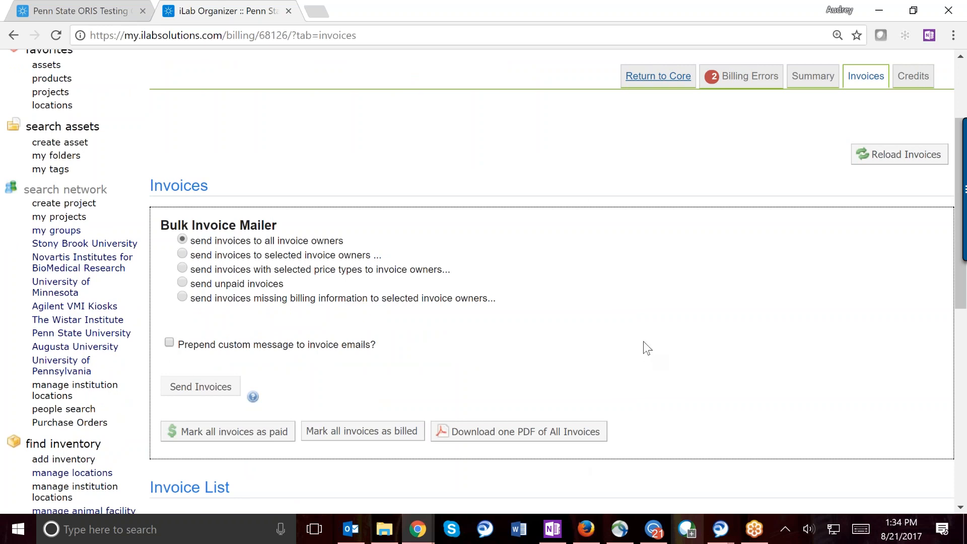
scroll(647, 347, "down", 2)
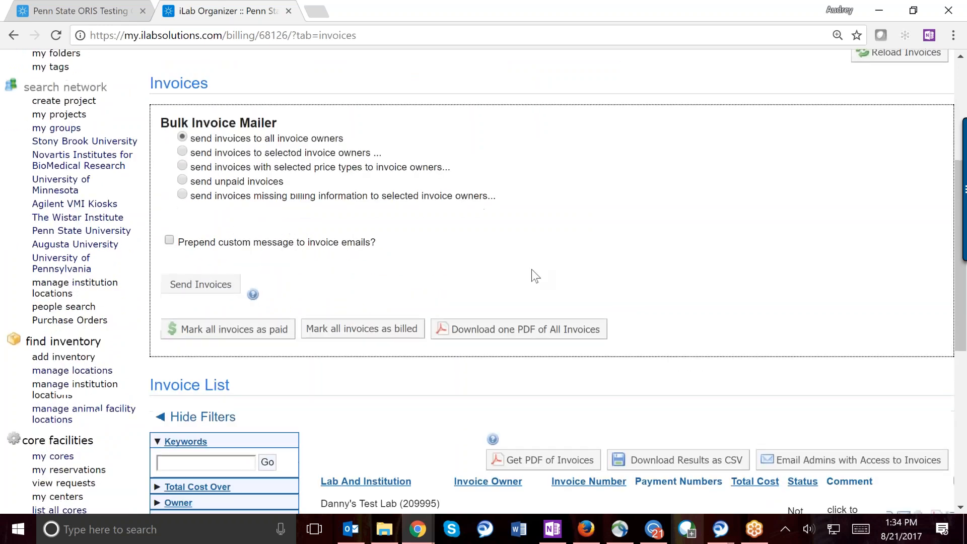
left_click(170, 240)
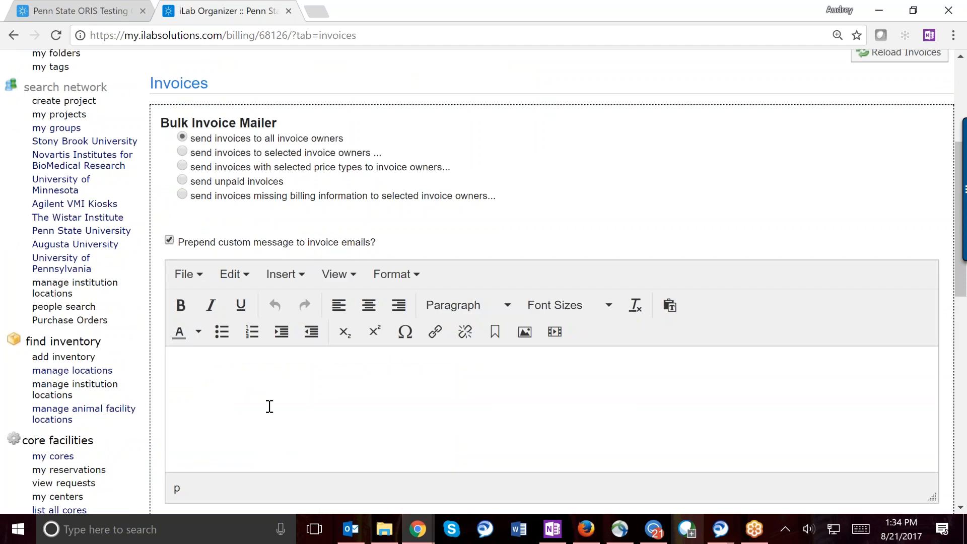
scroll(270, 407, "down", 2)
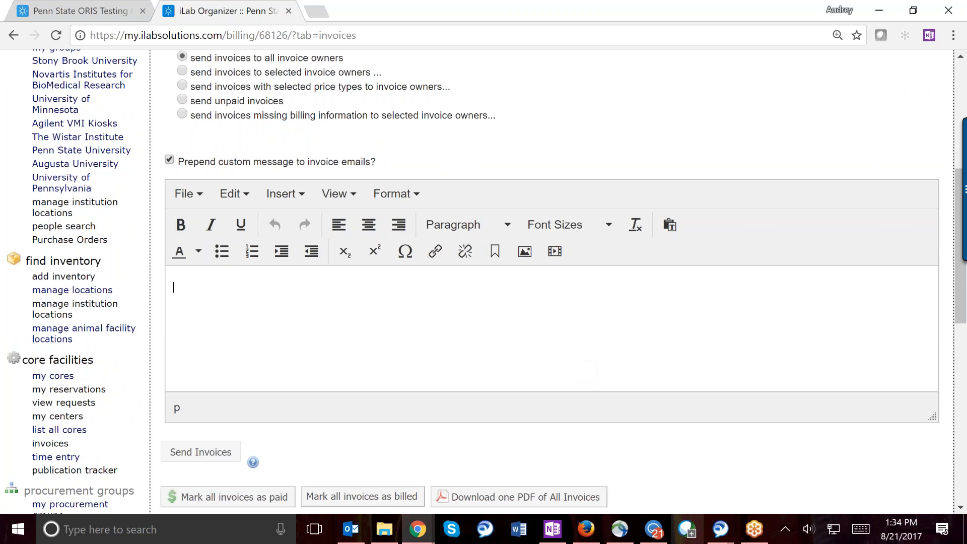
scroll(536, 349, "down", 3)
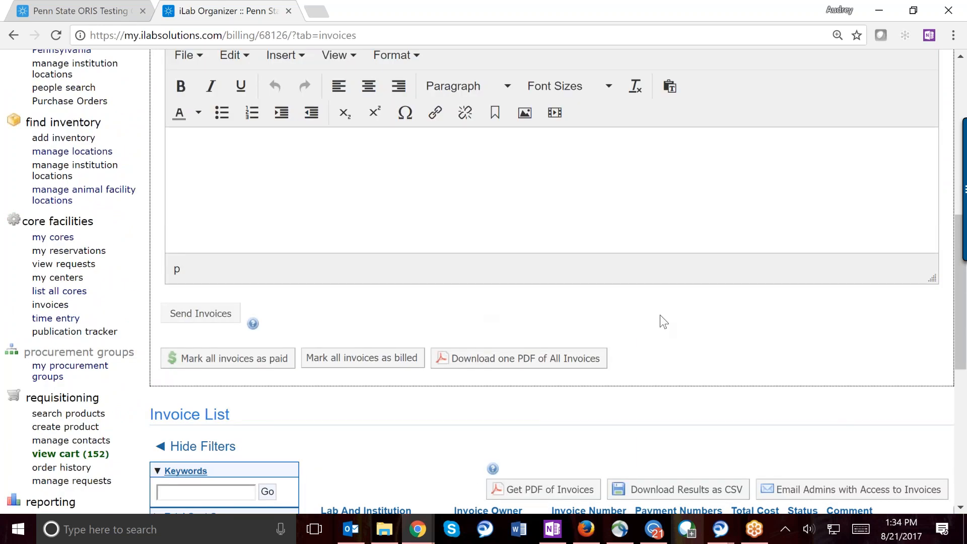
- Review the invoice list and display the charge details of the $130.00 invoice
scroll(661, 319, "down", 1)
scroll(659, 315, "down", 5)
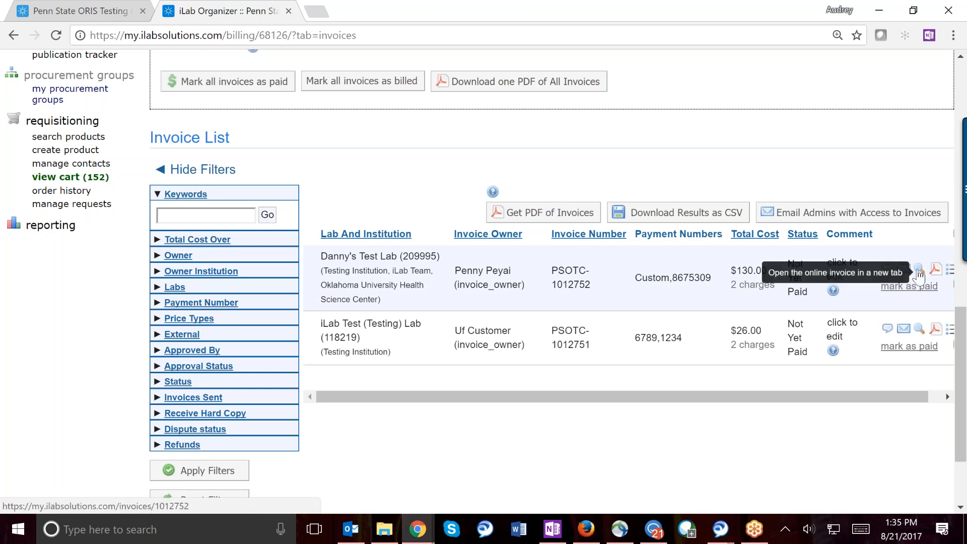
left_click(948, 272)
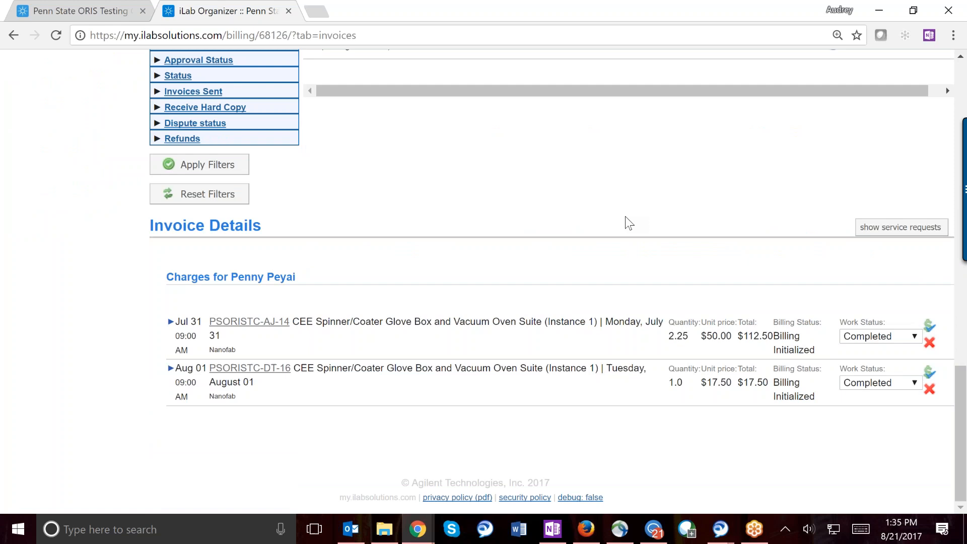
scroll(625, 216, "up", 2)
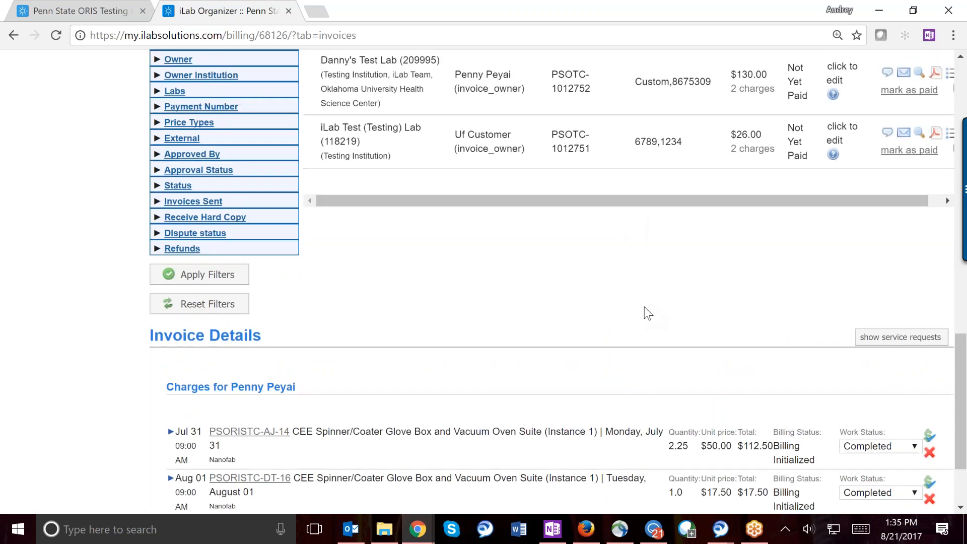
scroll(644, 306, "up", 2)
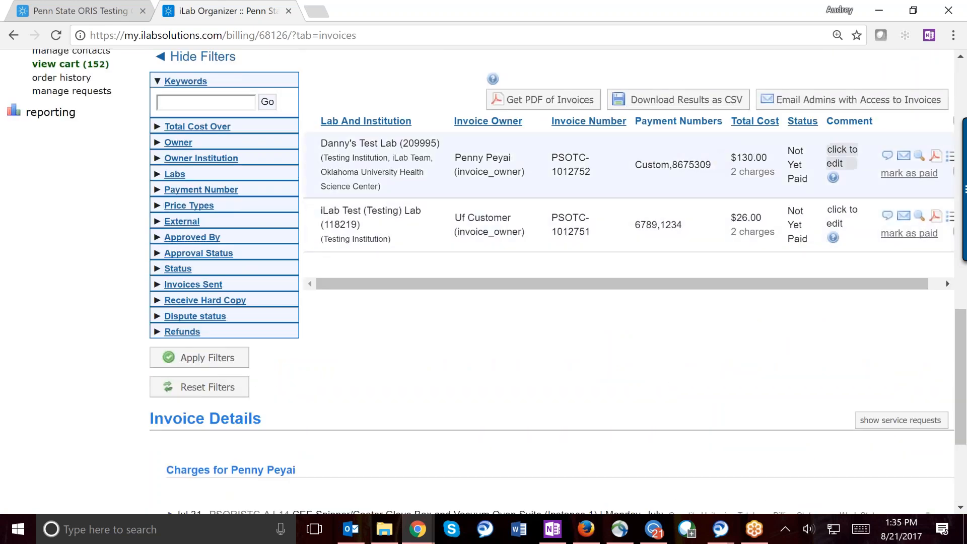
- Open the $130.00 invoice online and review its summary and the itemized charges per request
left_click(918, 159)
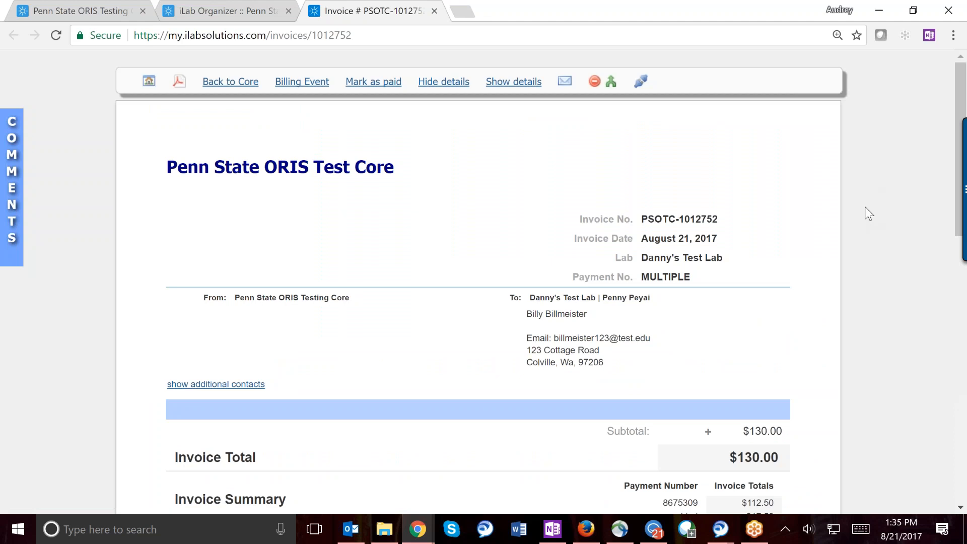
scroll(867, 213, "down", 5)
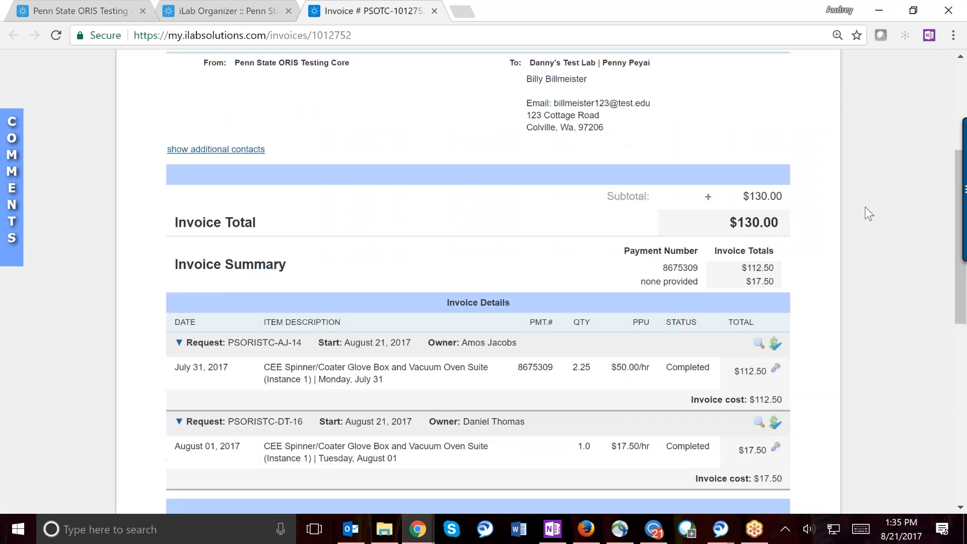
scroll(867, 213, "down", 1)
scroll(867, 214, "down", 2)
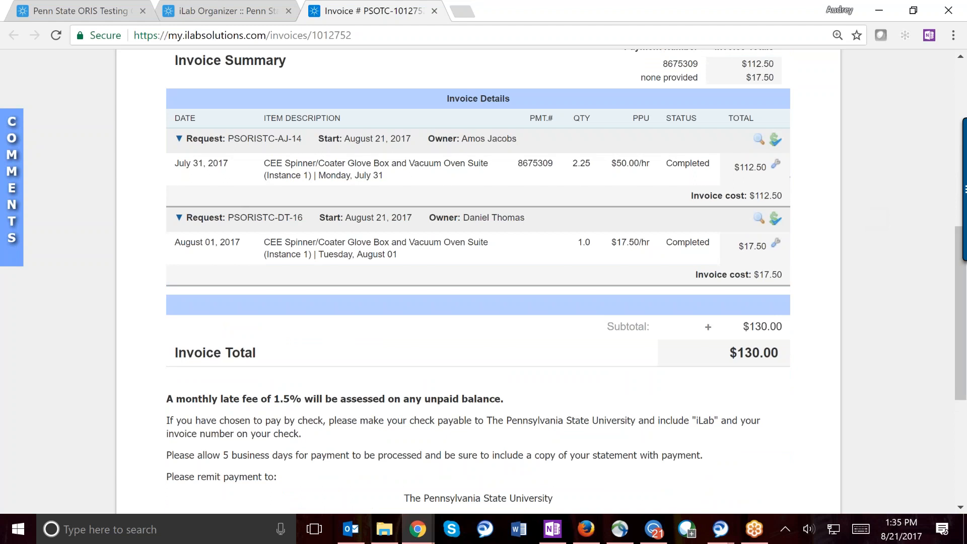
triple_click(304, 139)
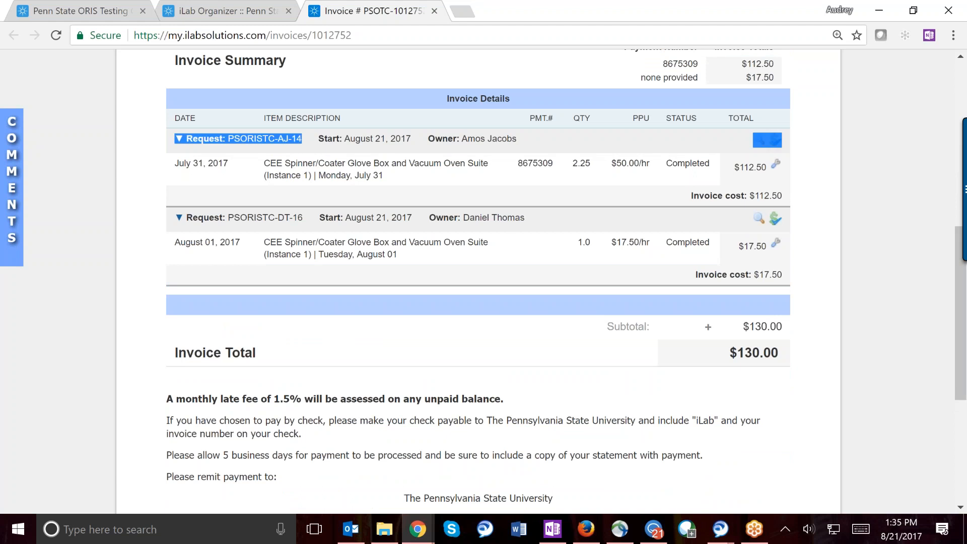
triple_click(304, 139)
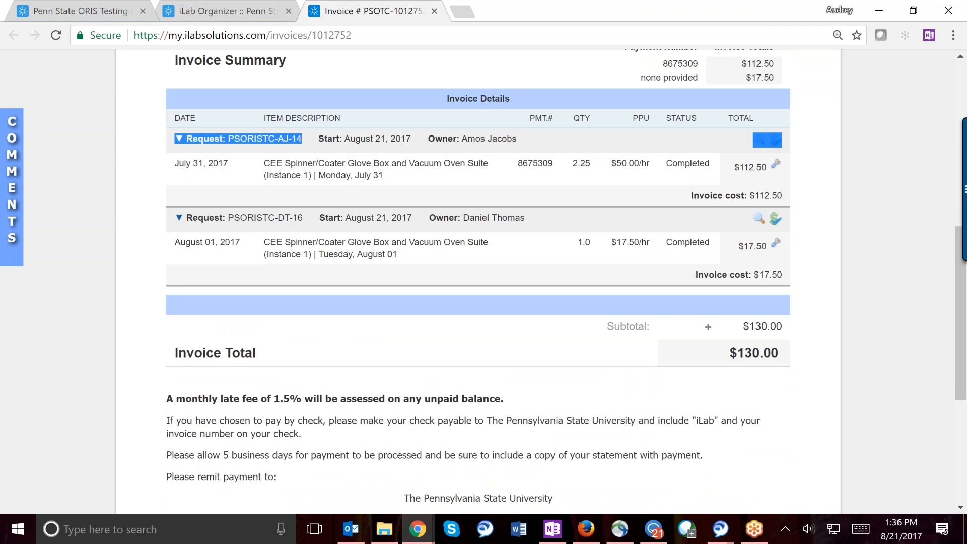
left_click(349, 164)
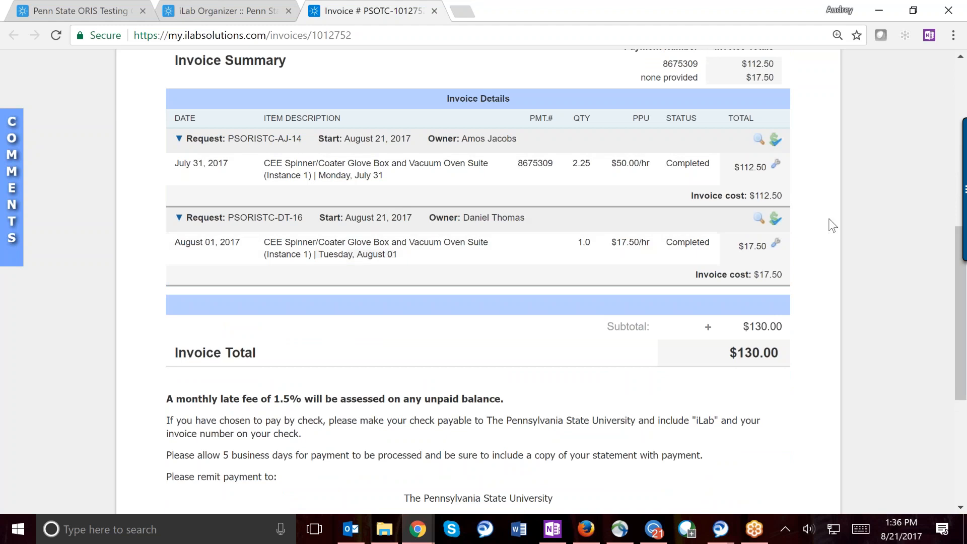
- Inspect the payment information of the July 31 charge on the invoice, and close it without saving
left_click(775, 142)
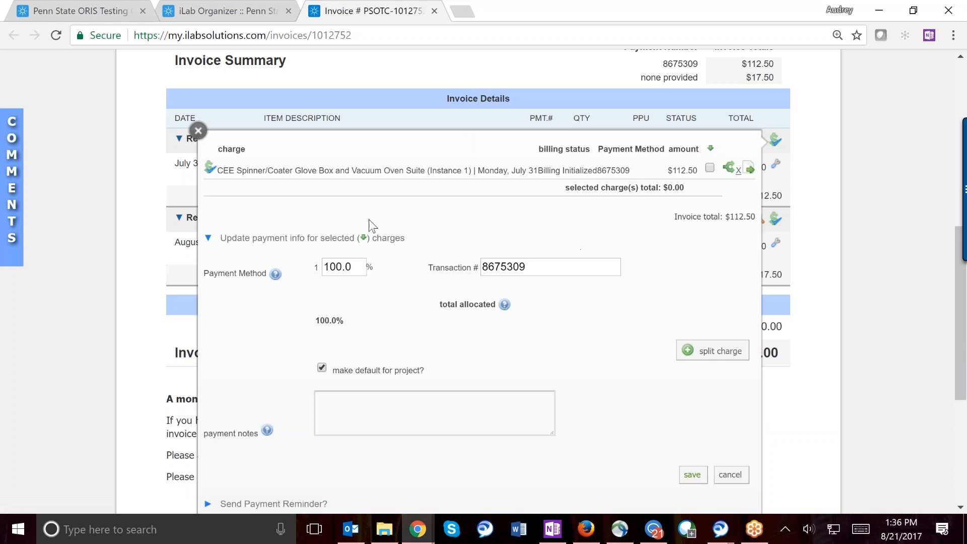
left_click(546, 269)
double_click(504, 266)
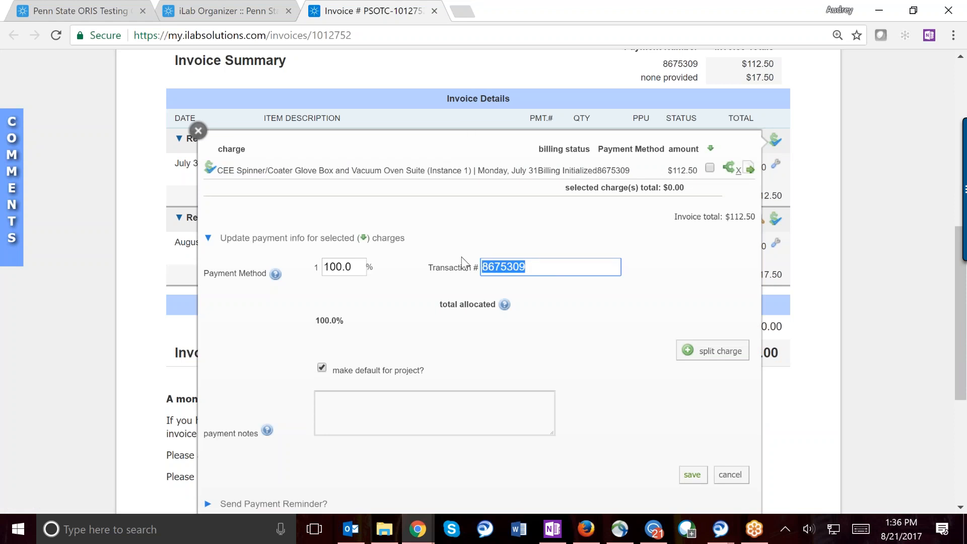
left_click(198, 130)
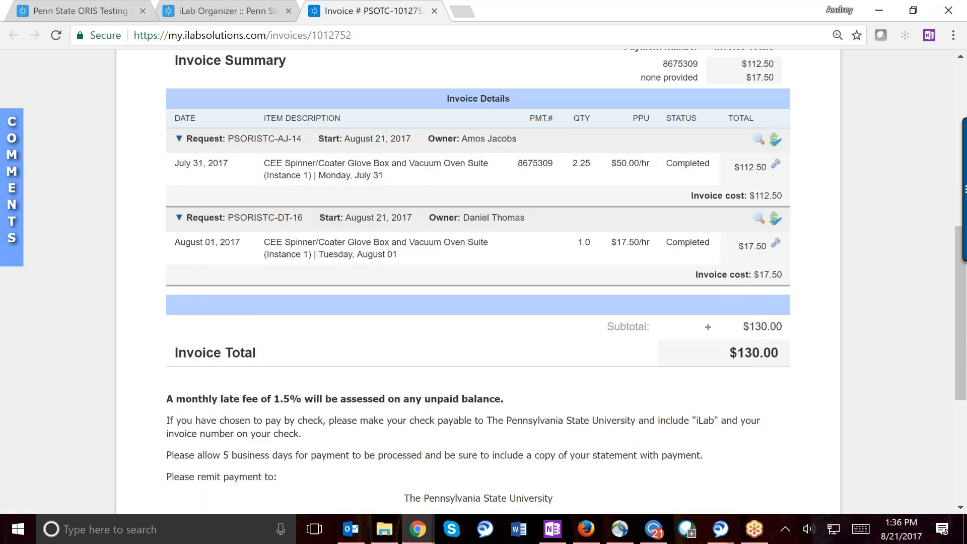
- In the August 1 charge's payment information, allocate 50% to transaction number 1234 and split the charge to add a second payment line
left_click(778, 224)
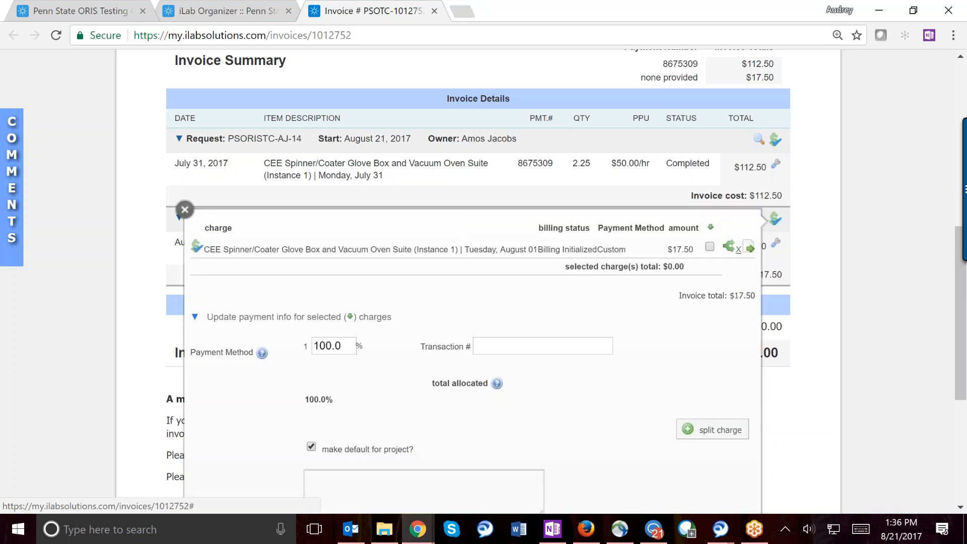
left_click(504, 266)
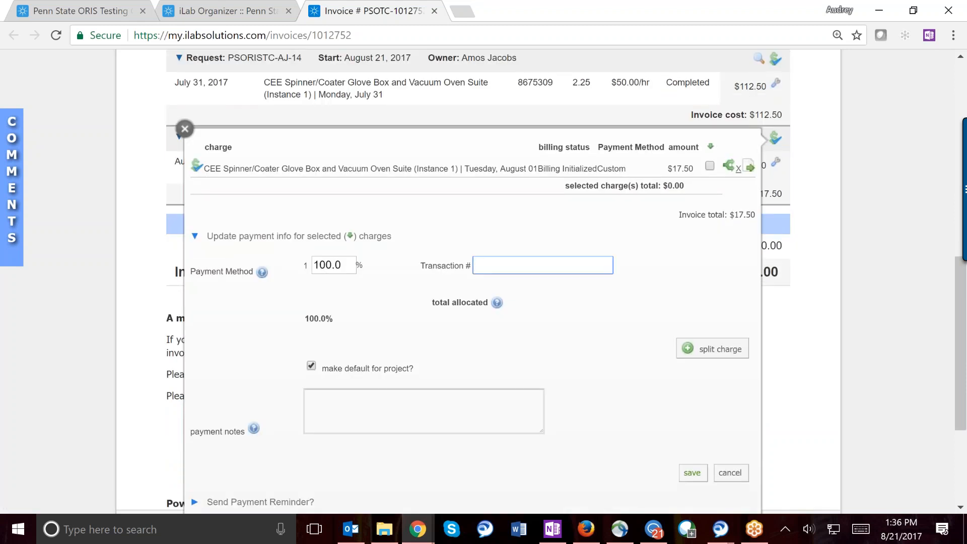
type("1234")
left_click(340, 265)
double_click(340, 264)
type("50")
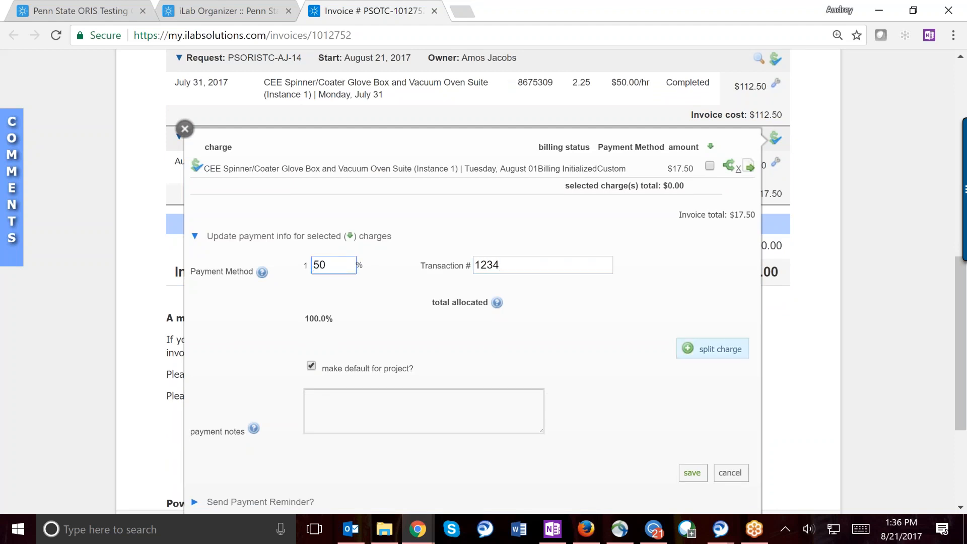
left_click(704, 353)
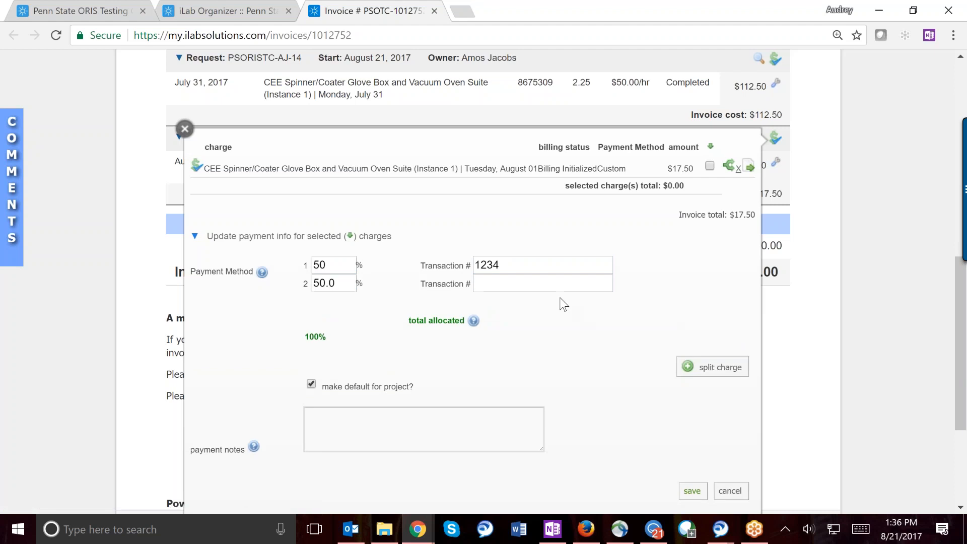
- Assign transaction number 5678 to the second half of the split charge, save the payment information and close it
left_click(551, 285)
type("5678")
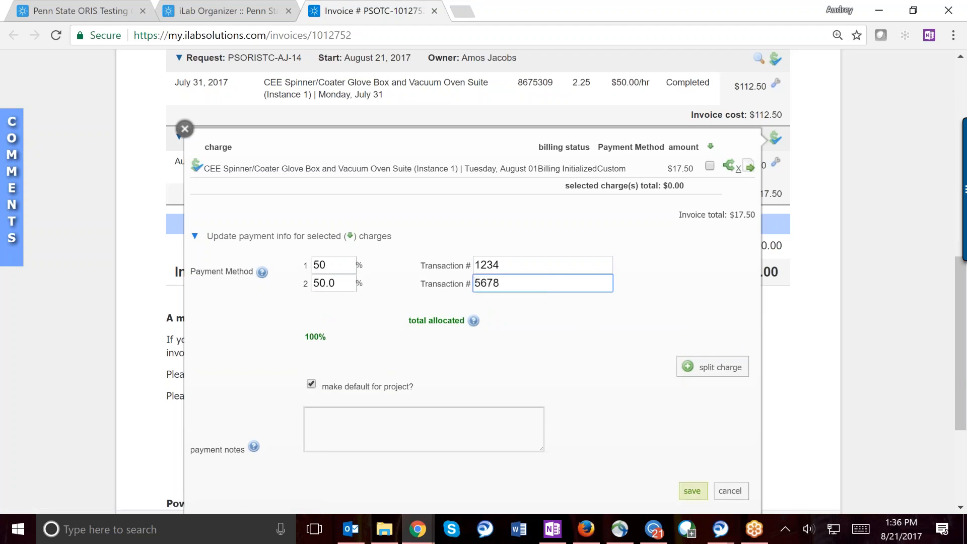
left_click(694, 493)
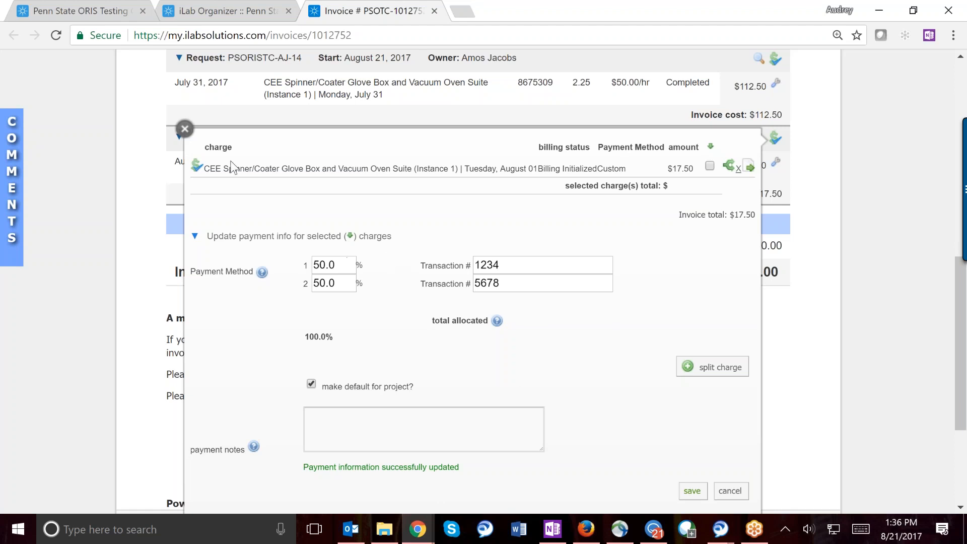
left_click(185, 129)
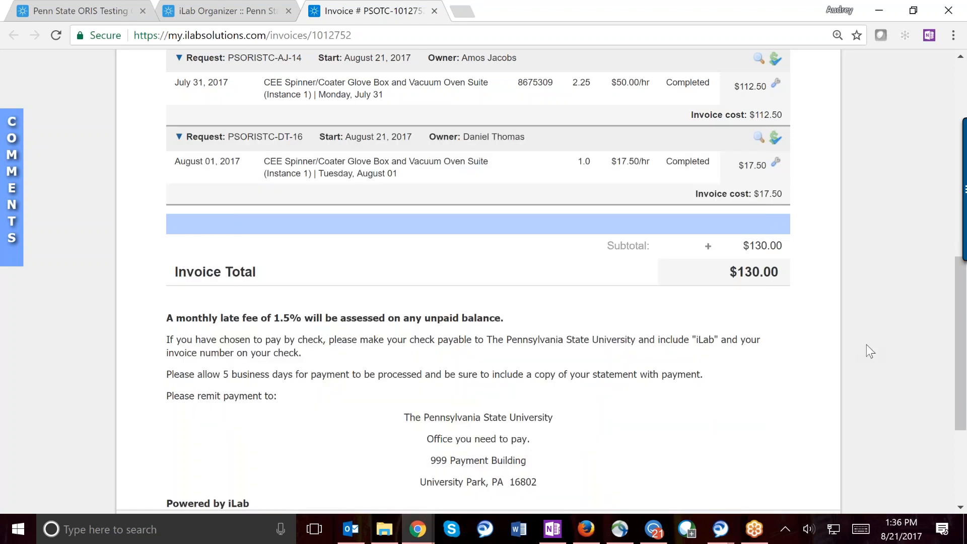
- Add the note "Test 123" for the customer at the end of the invoice and save it
scroll(787, 321, "down", 4)
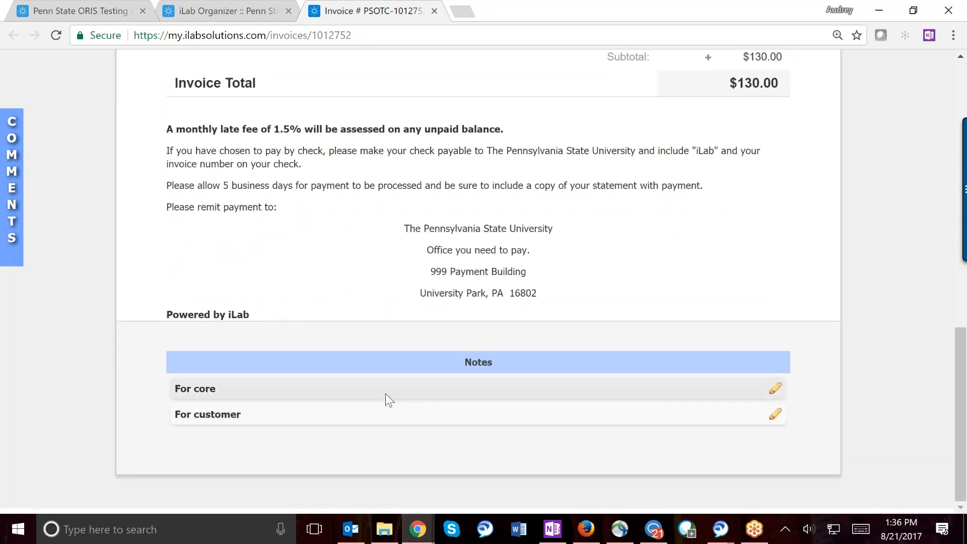
left_click(775, 414)
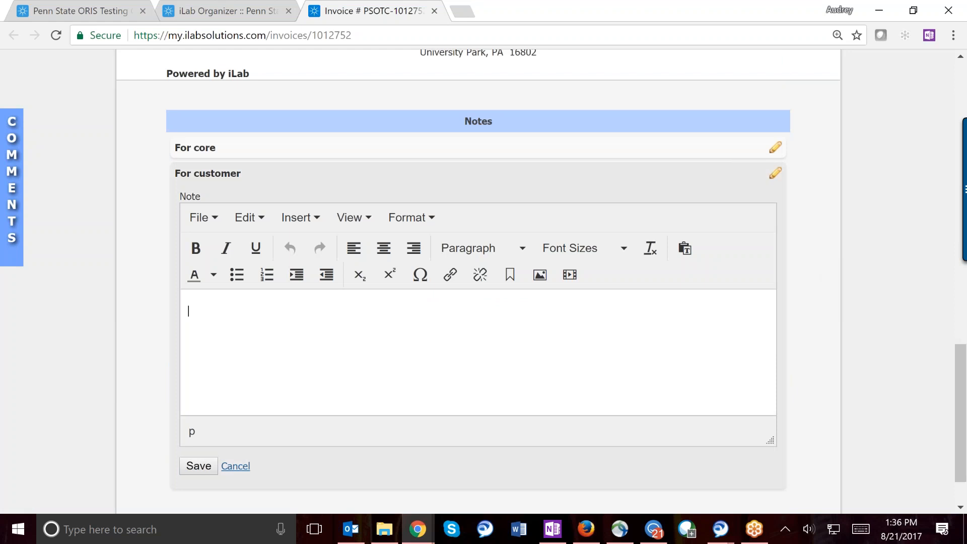
type("Test 123")
left_click(199, 467)
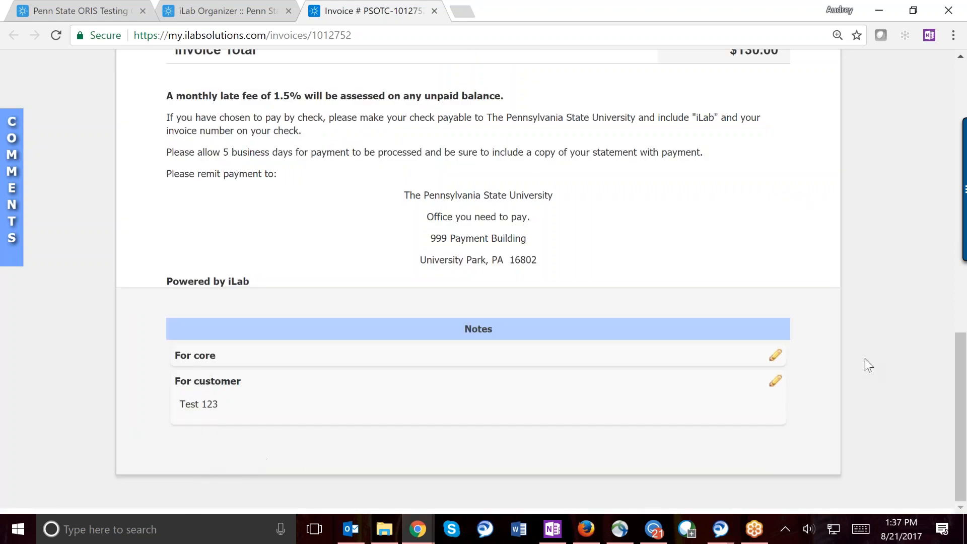
- Leave the online invoice and return from the billing event's invoices to the core's list of billing events
scroll(867, 363, "up", 3)
scroll(867, 363, "up", 7)
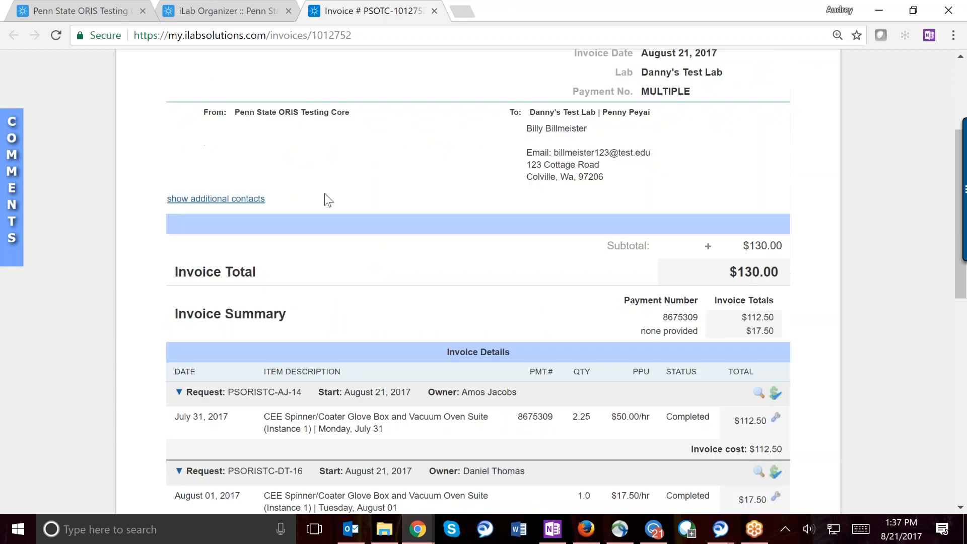
left_click(191, 7)
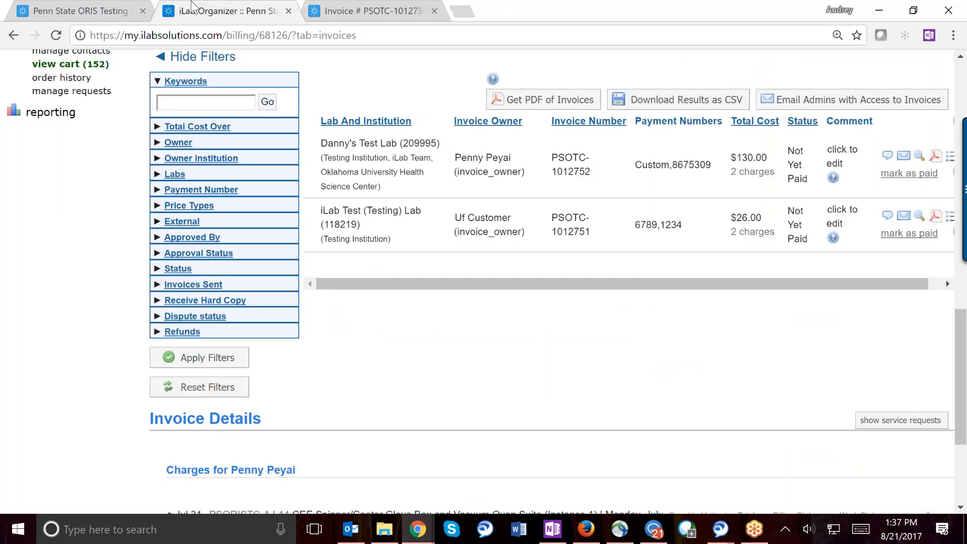
scroll(554, 282, "up", 10)
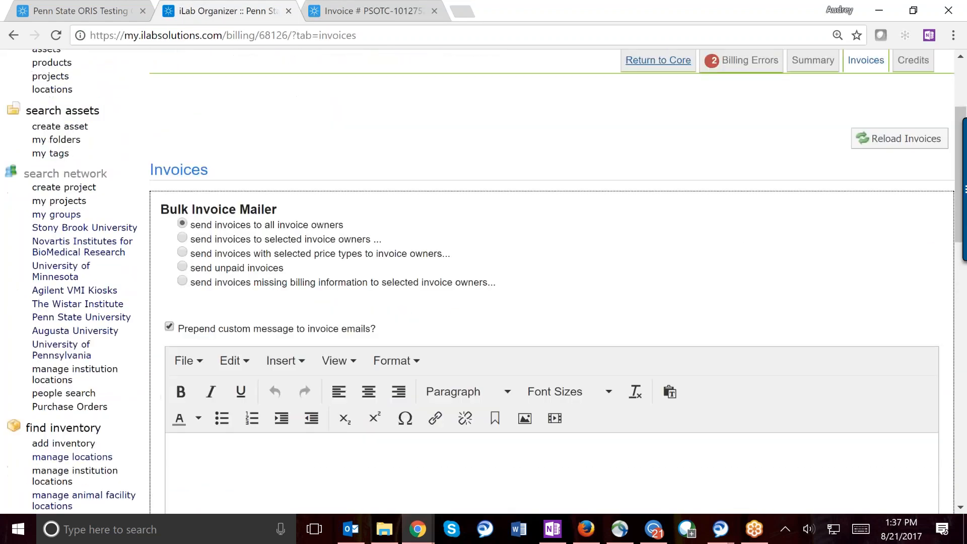
scroll(658, 185, "up", 2)
left_click(657, 185)
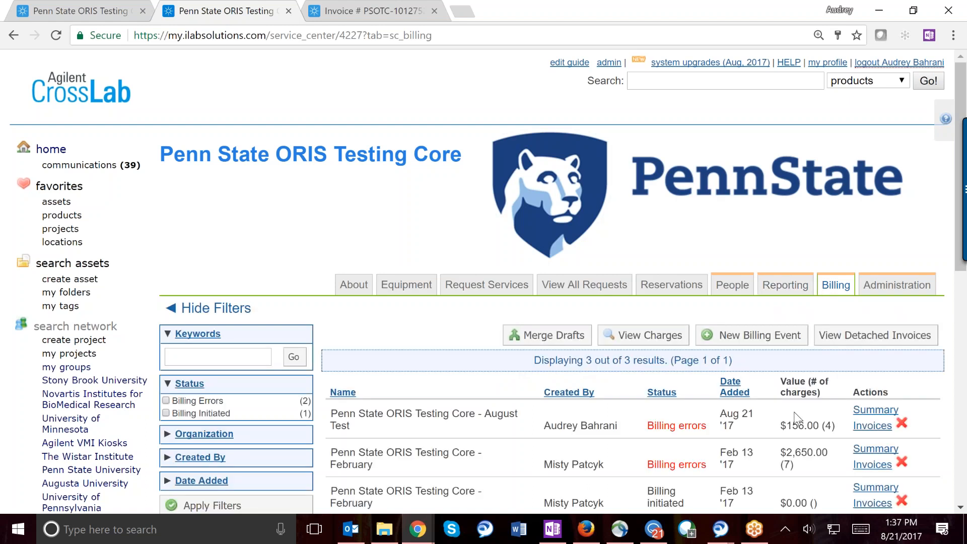
- Search the core's billing events for the keyword "test"
scroll(798, 416, "down", 2)
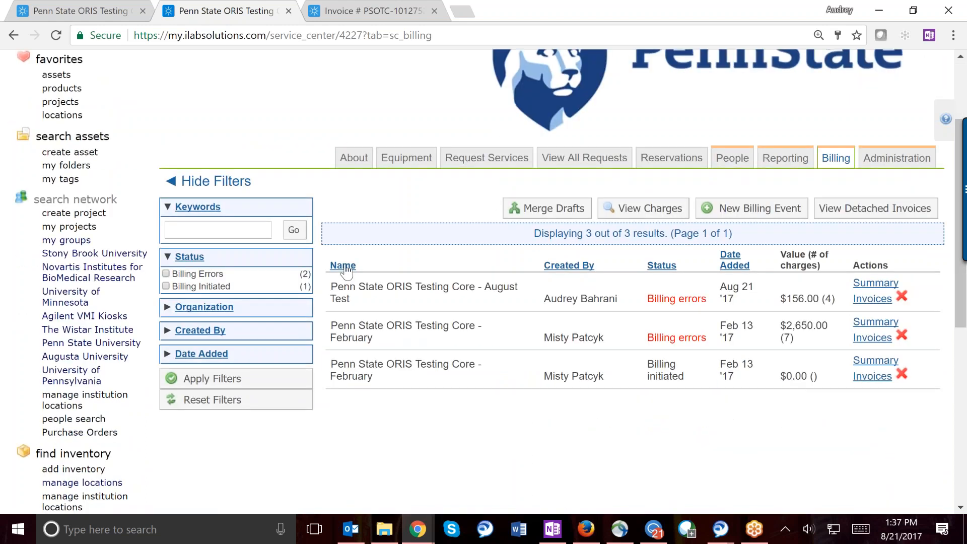
left_click(220, 229)
type("test")
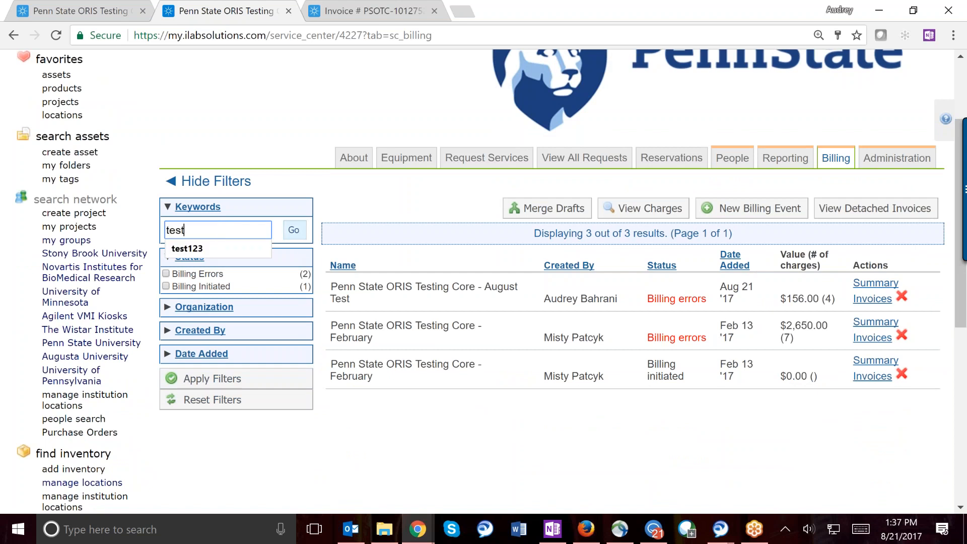
left_click(293, 229)
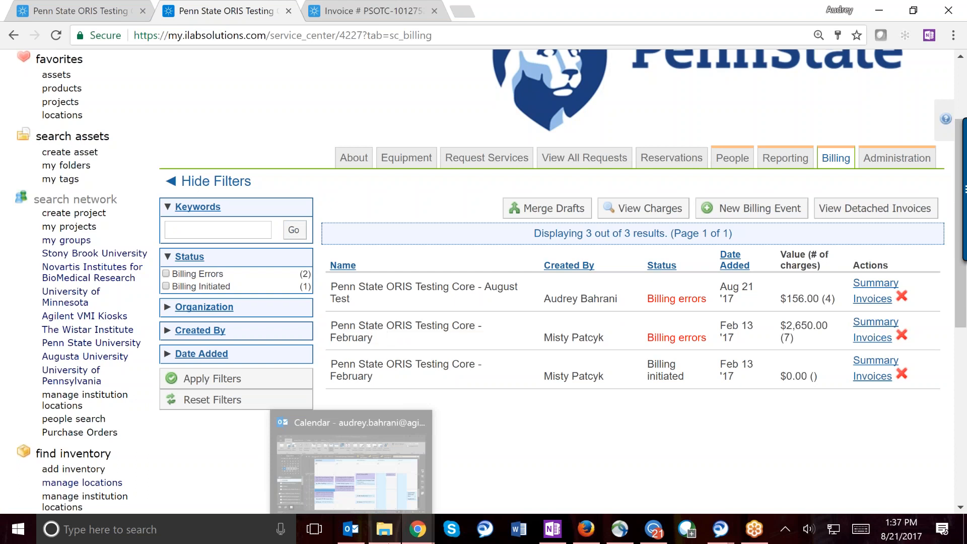
- Rename the August Test billing event to "Penn State ORIS Testing Core - August Test abc", save it and reload the page
left_click_drag(525, 416, 384, 287)
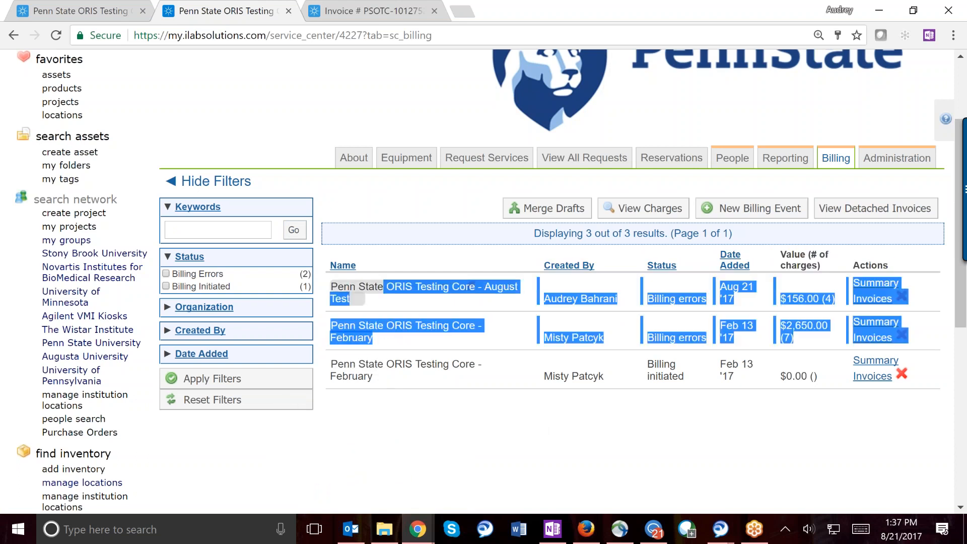
left_click(470, 286)
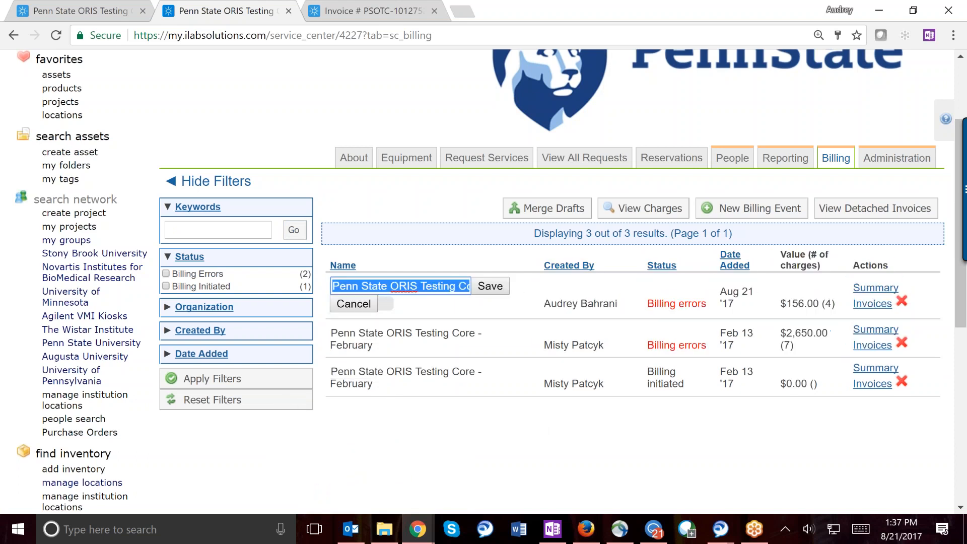
left_click(432, 288)
key("Right")
key("Right")
key("Right")
key("Right")
key("Right")
key("Right")
key("Right")
key("Right")
key("Right")
key("Right")
key("Right")
key("Right")
key("Right")
key("Right")
key("Right")
key("Right")
key("Right")
key("Right")
key("Right")
key("Right")
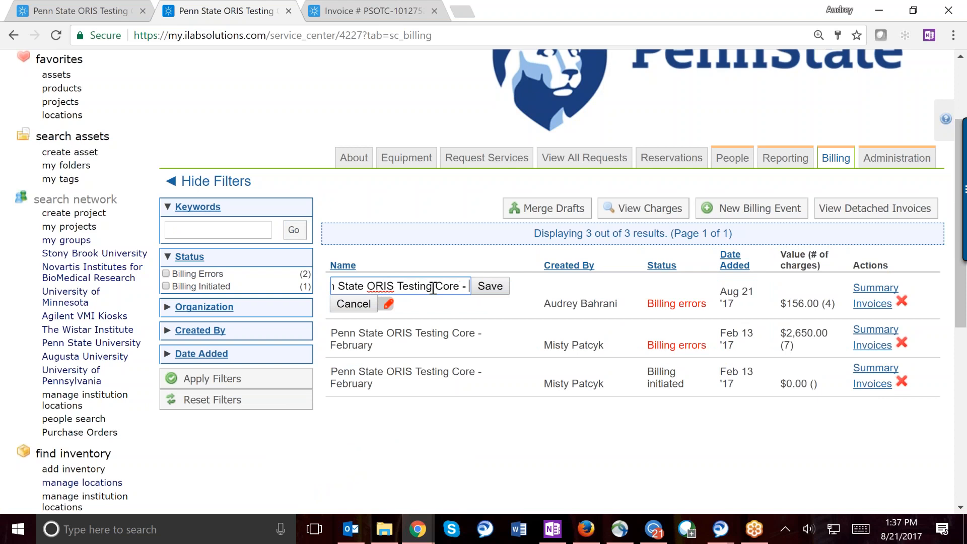
type("abc")
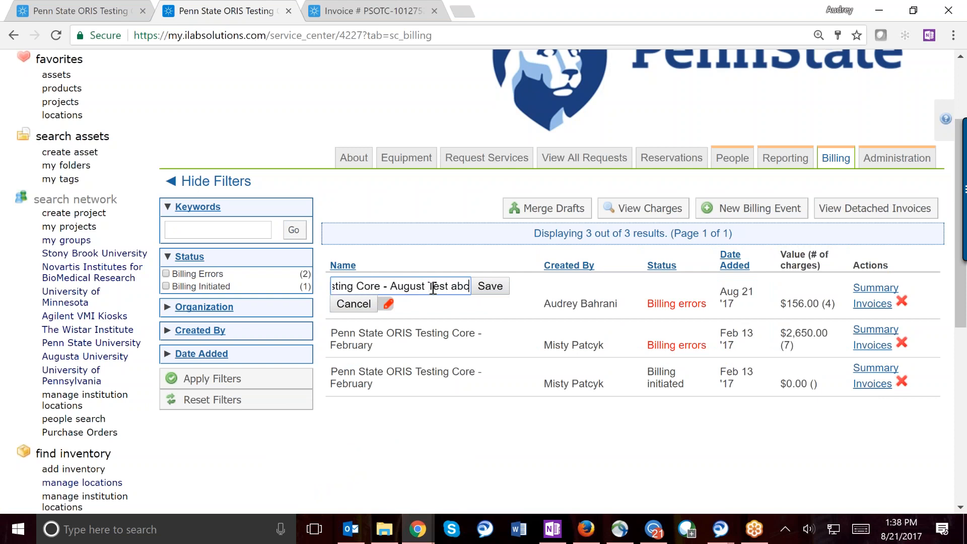
left_click(485, 293)
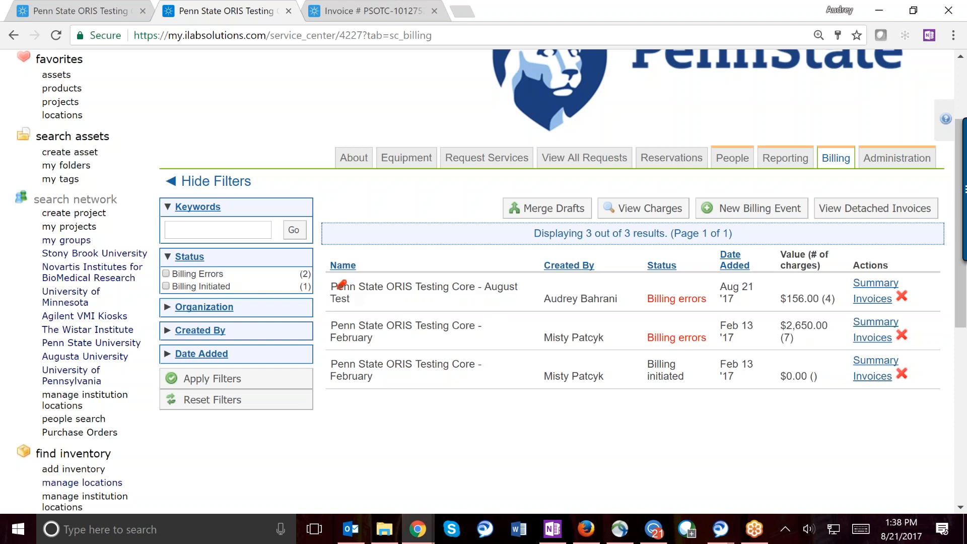
left_click(381, 33)
key("Return")
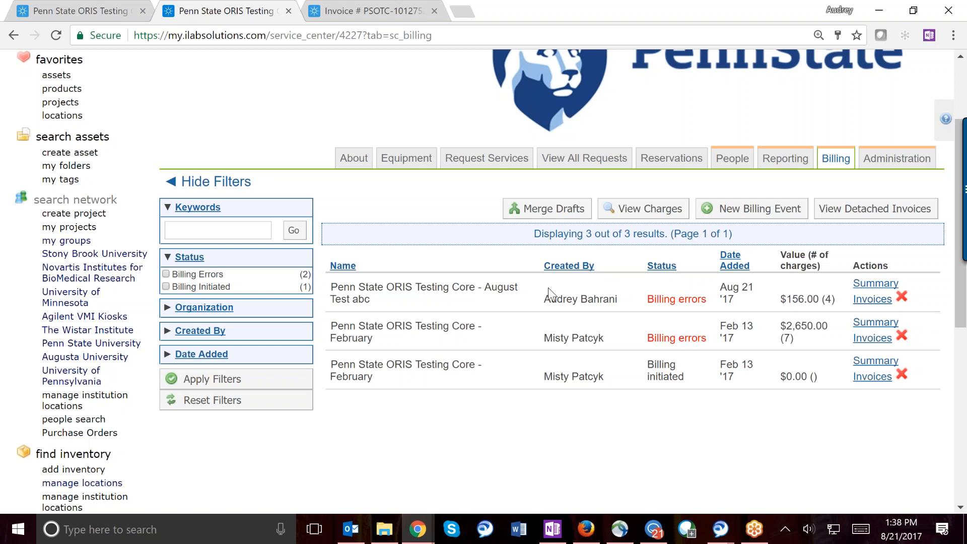
triple_click(491, 287)
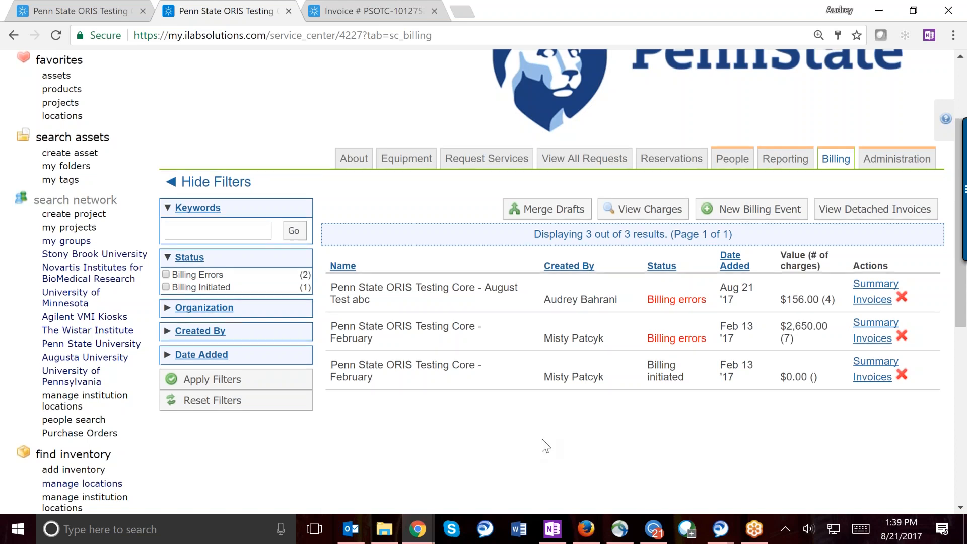
- Open the help and support options and go to iLab's help site
scroll(542, 440, "up", 1)
scroll(542, 439, "up", 1)
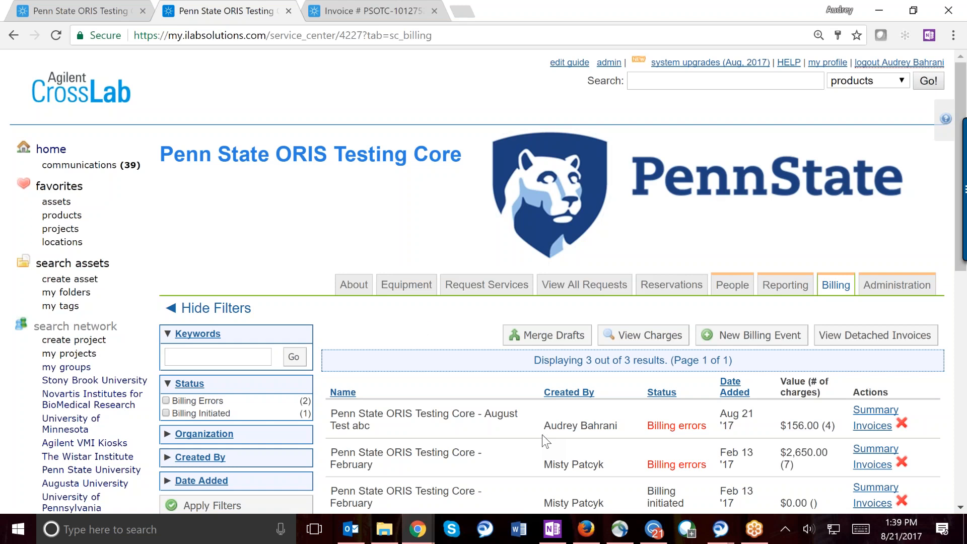
left_click(786, 65)
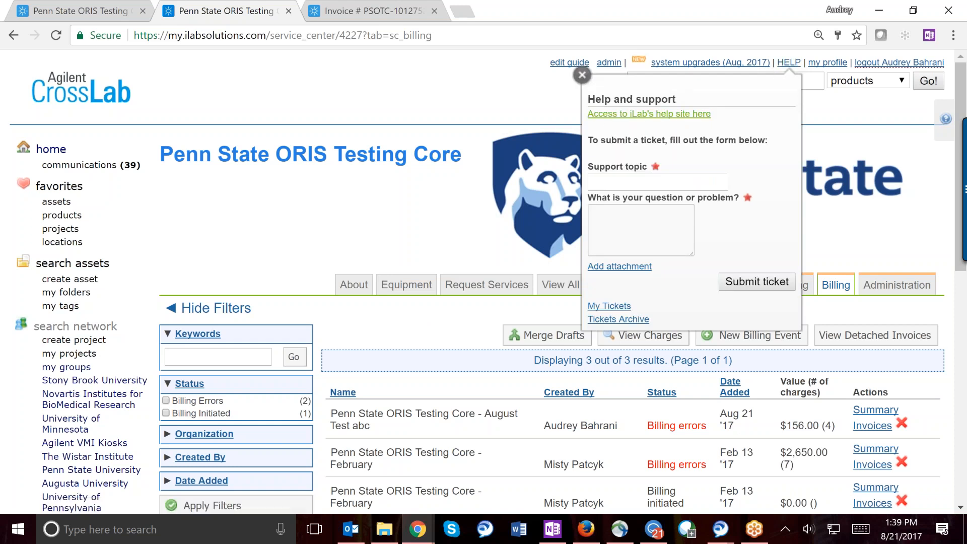
left_click(665, 115)
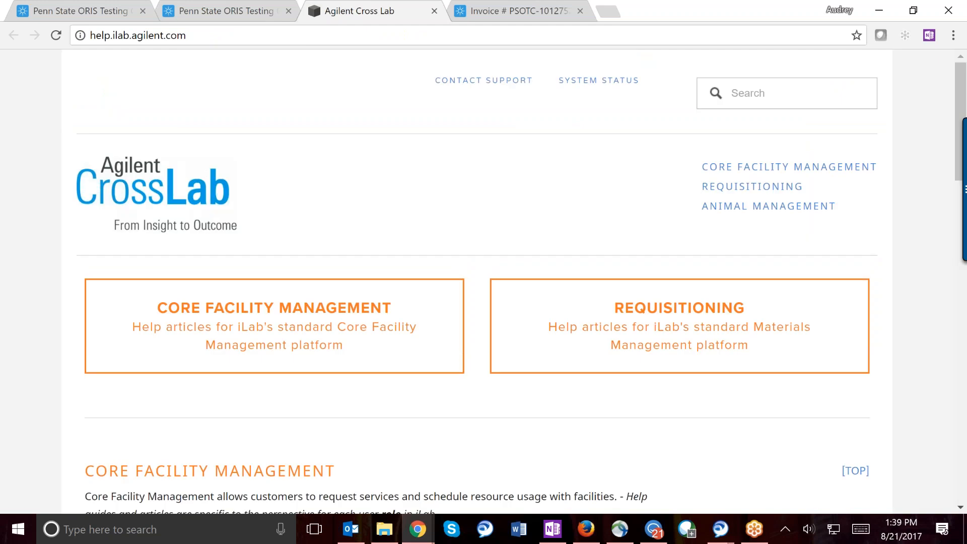
- Look through the Core Facility Management help categories and open the one for core facility staff
scroll(503, 154, "down", 5)
left_click_drag(503, 151, 492, 221)
scroll(492, 216, "down", 1)
left_click(492, 217)
scroll(304, 323, "down", 3)
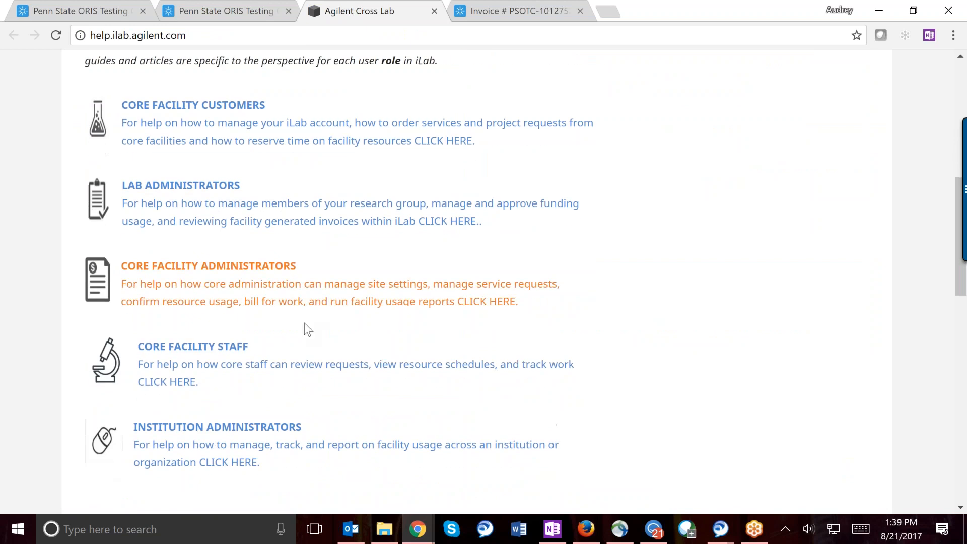
left_click(202, 359)
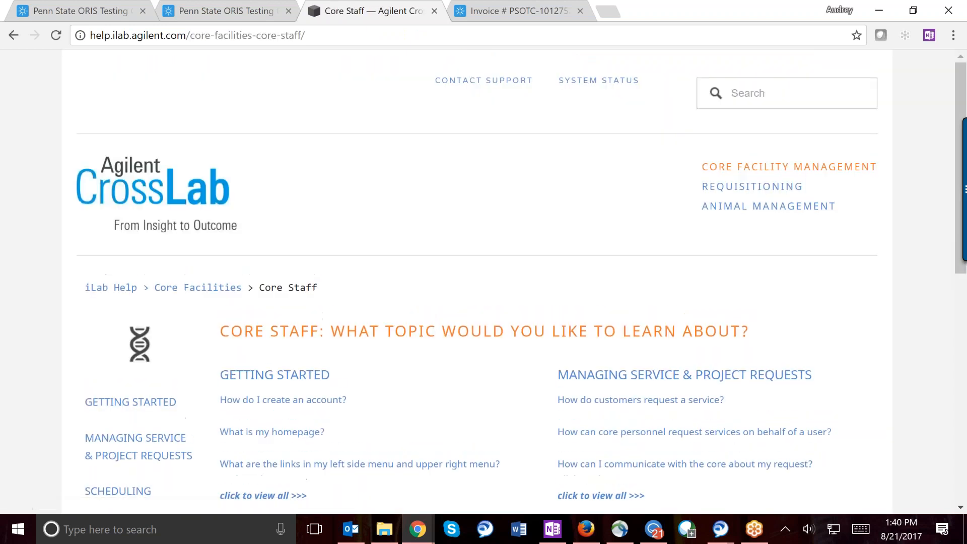
- Open the help article "How do I bill for completed work?" and review its instructions for loading, including and excluding charges
scroll(623, 335, "down", 4)
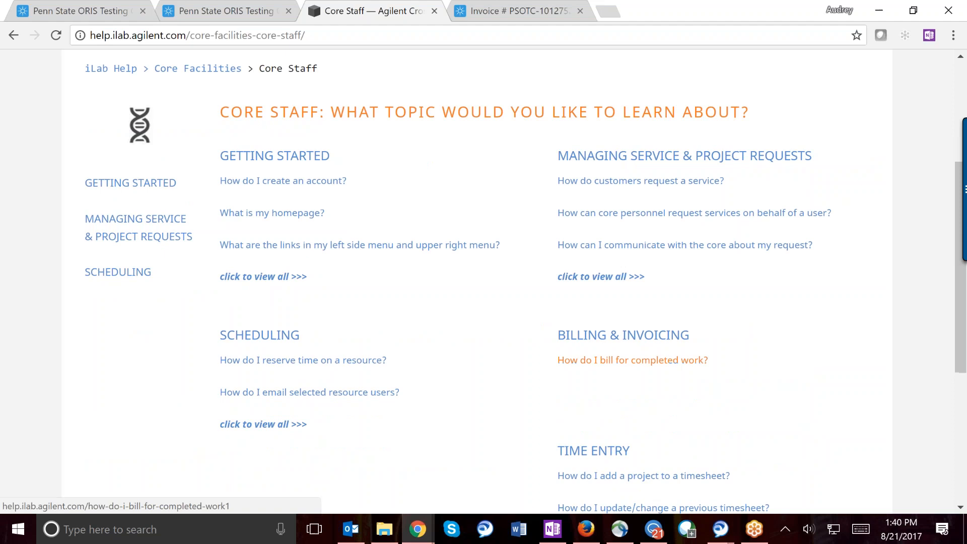
left_click(615, 364)
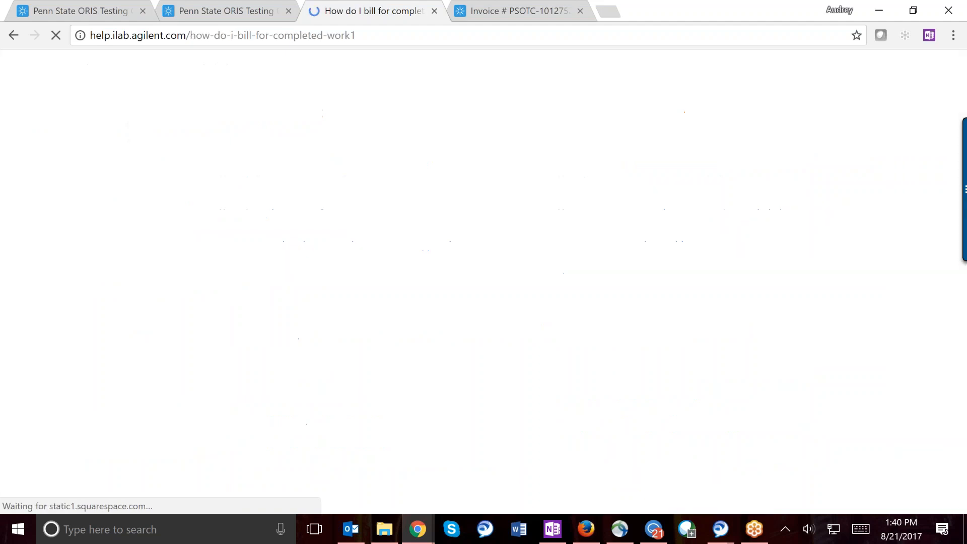
scroll(484, 282, "down", 7)
scroll(483, 282, "down", 8)
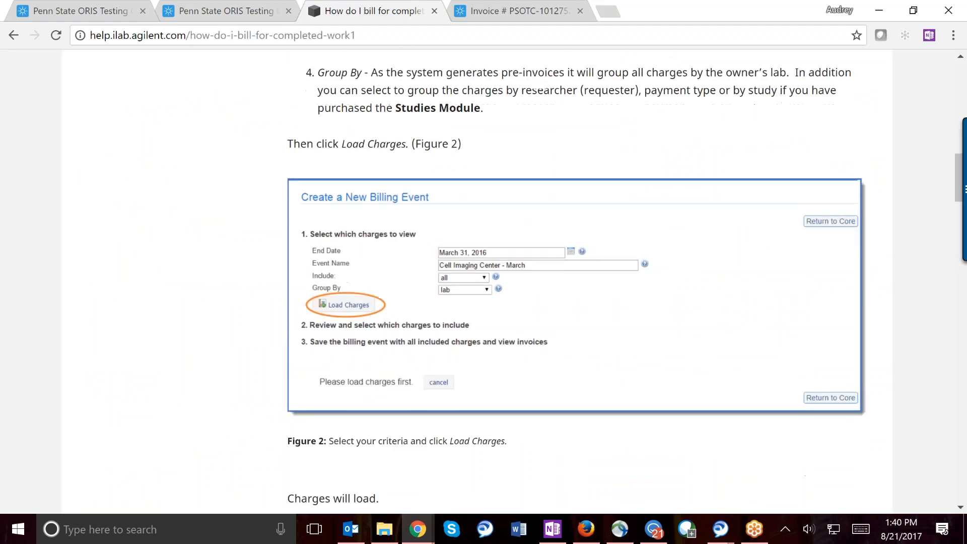
scroll(371, 164, "down", 3)
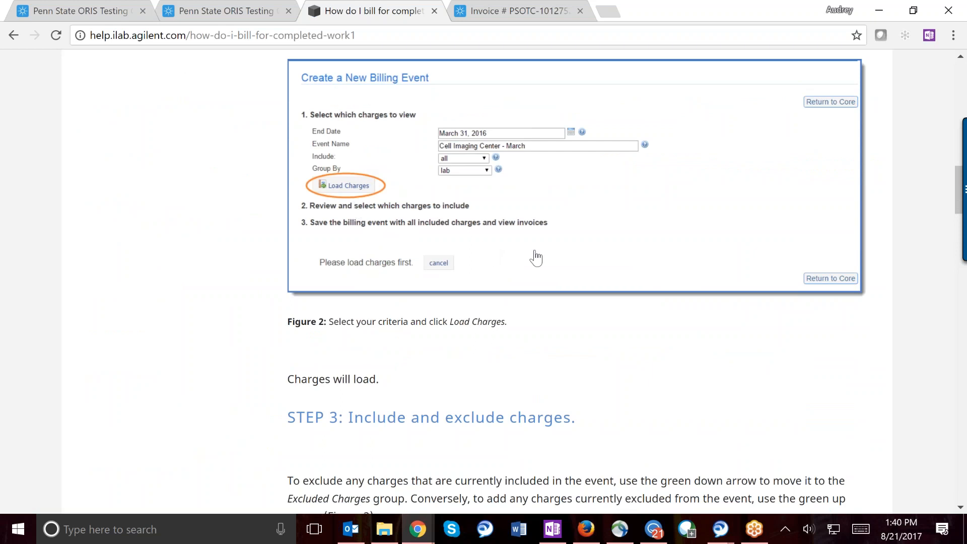
scroll(535, 257, "down", 7)
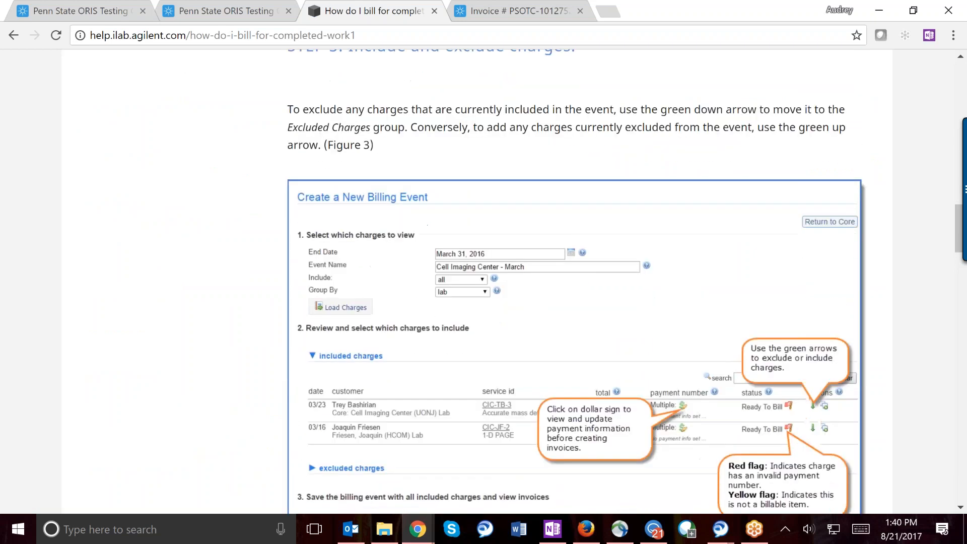
scroll(562, 262, "down", 2)
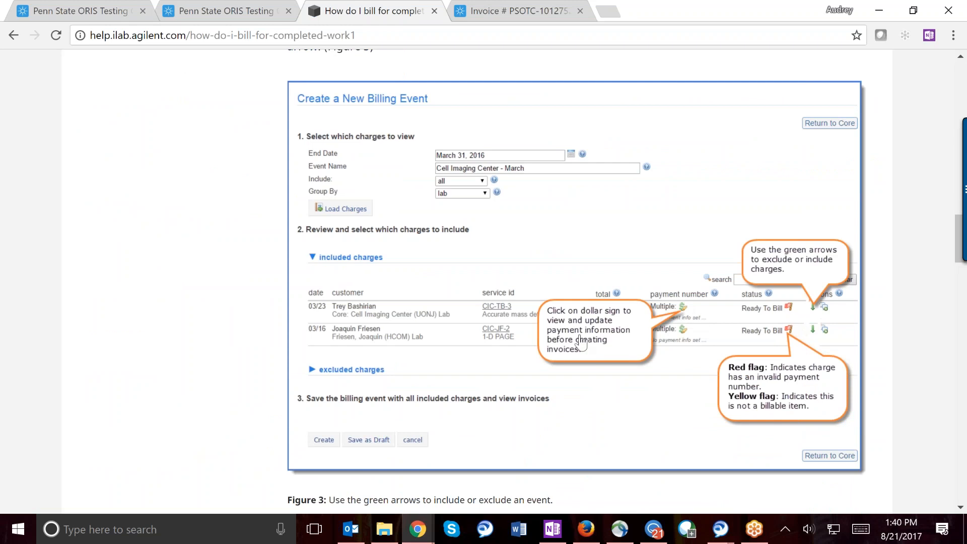
- Return to the core's billing page, examine the support ticket form's topic and question fields, and close the help pop-up
left_click(248, 11)
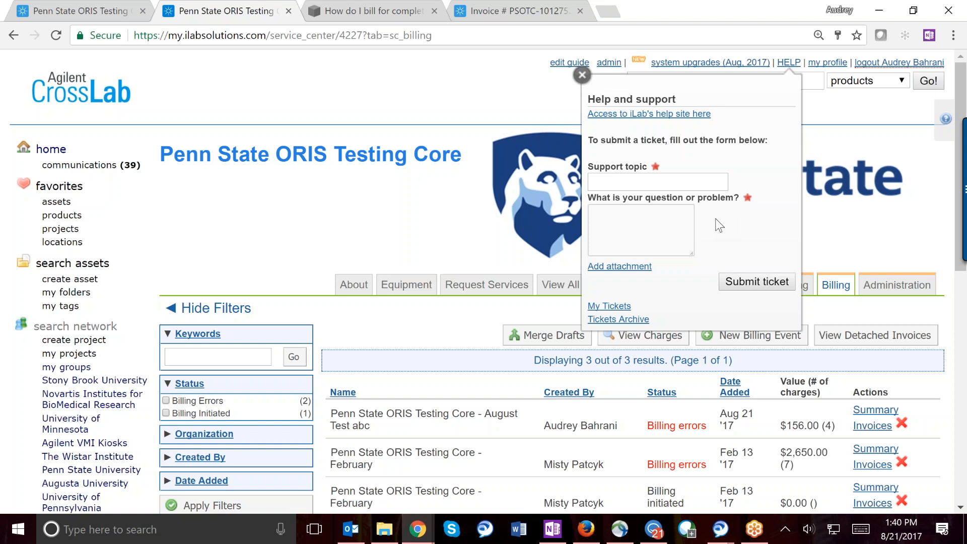
left_click(656, 180)
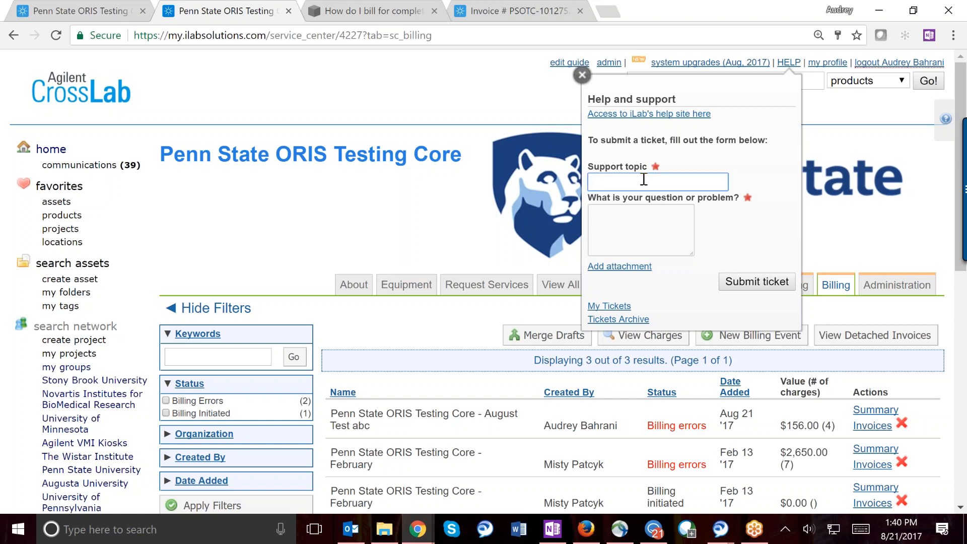
left_click(654, 227)
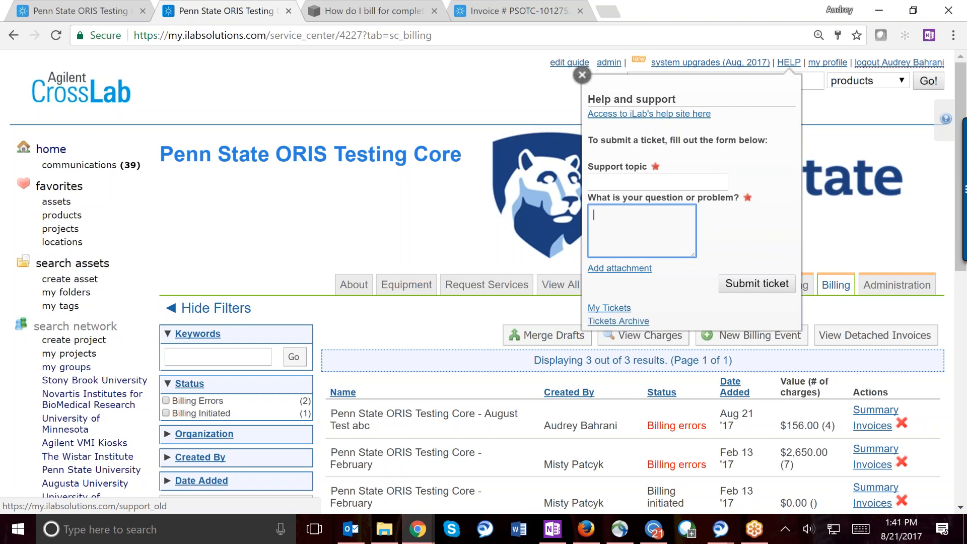
left_click(582, 75)
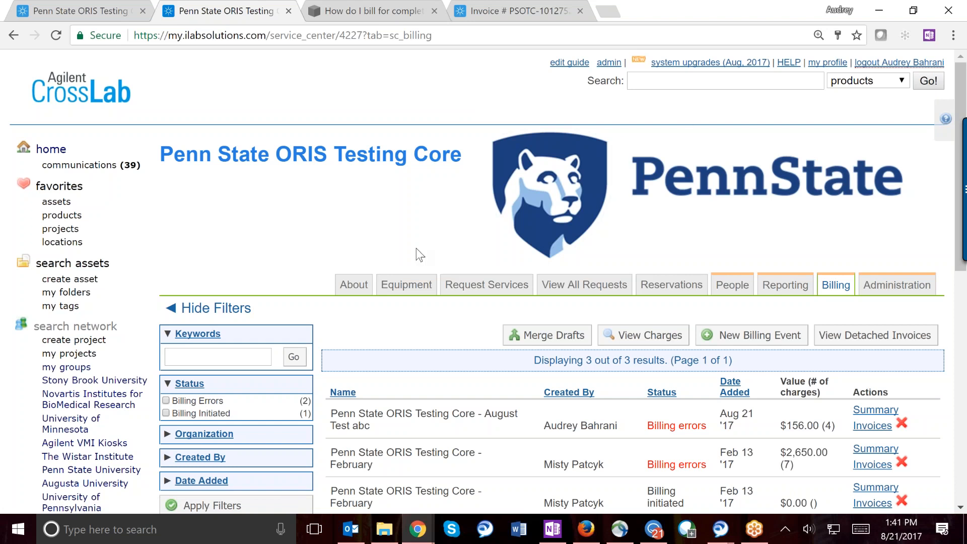
- Open the equipment kiosk page for the core's scheduled equipment
left_click(394, 289)
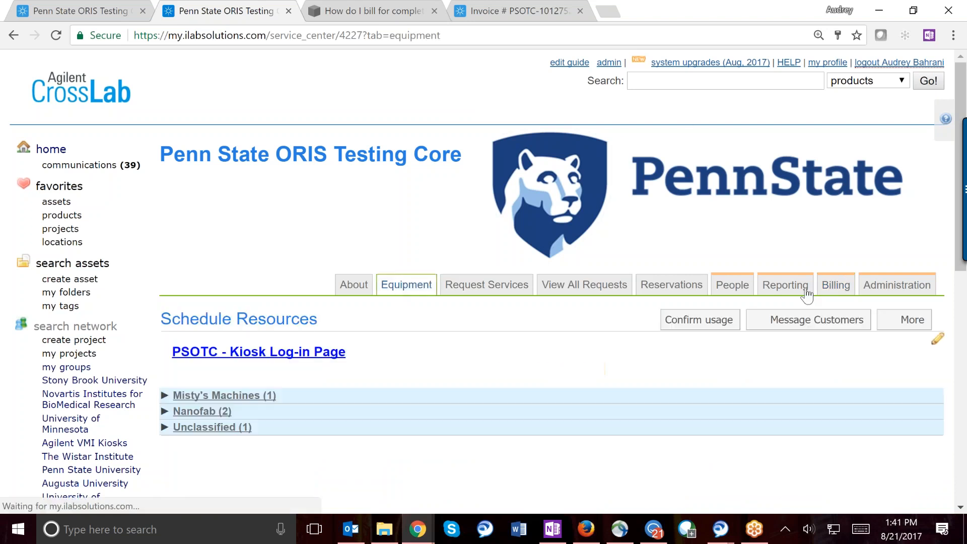
left_click(897, 328)
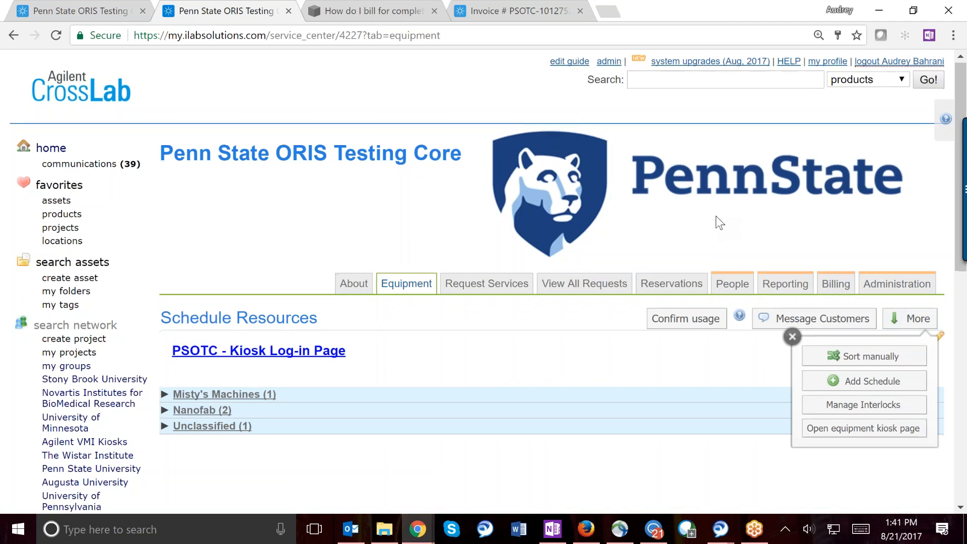
scroll(718, 220, "down", 1)
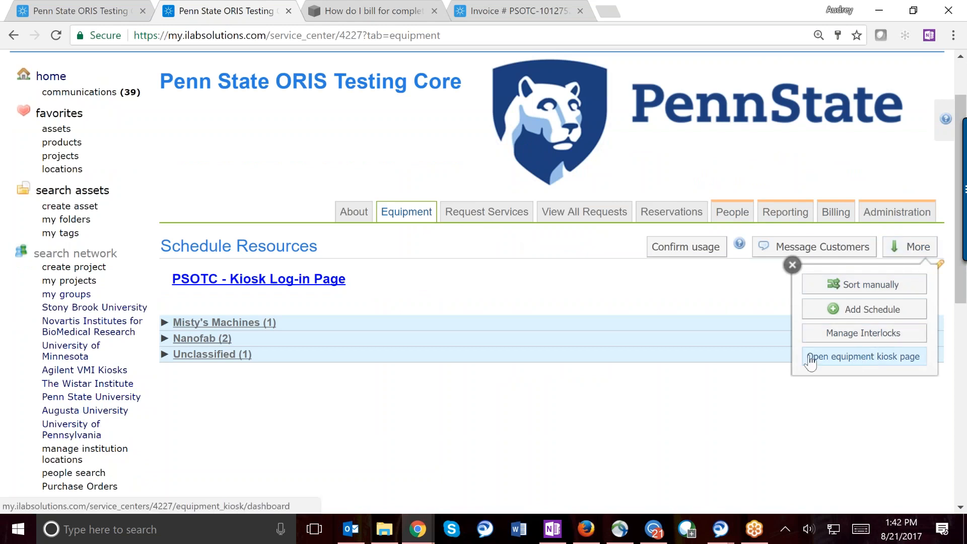
left_click(885, 363)
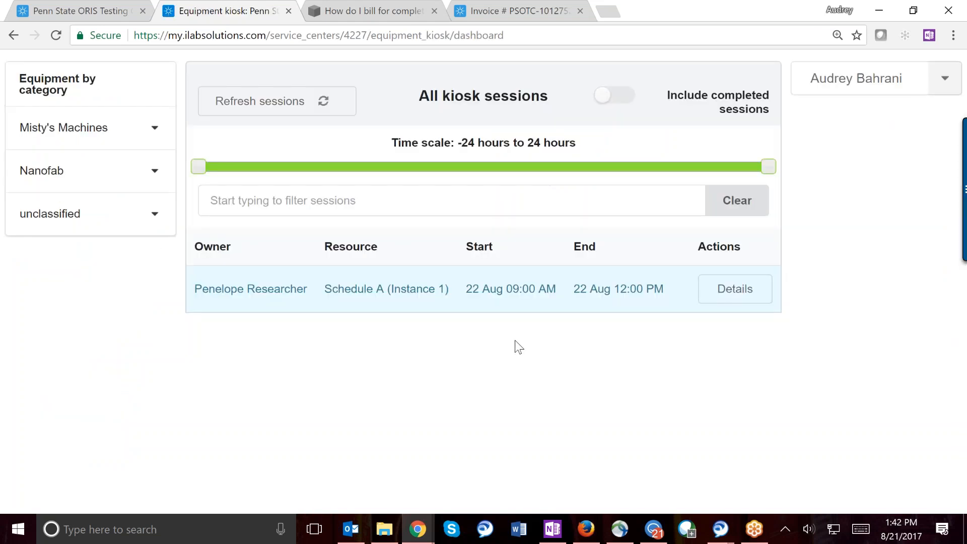
- Examine the kiosk dashboard's web address, including the core's ID and the dashboard part
left_click(444, 39)
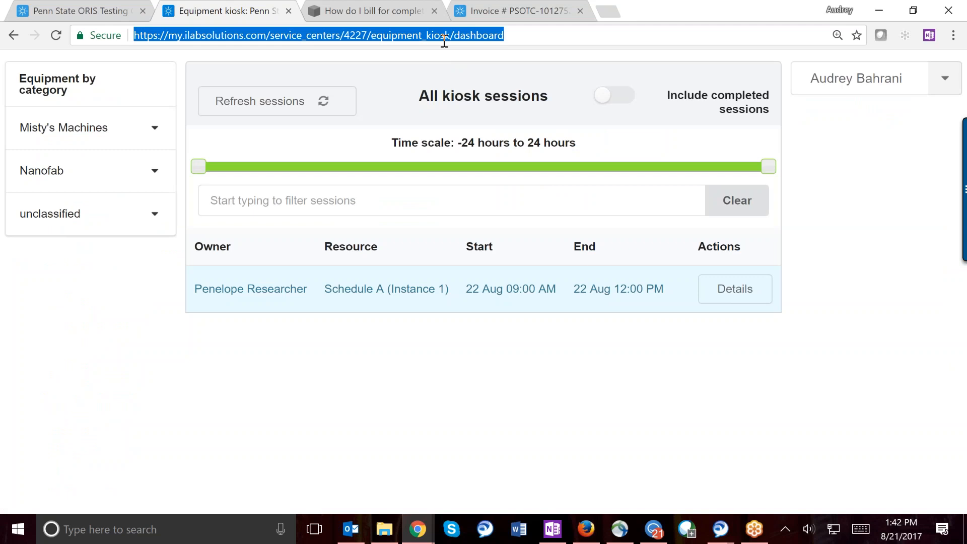
left_click(276, 32)
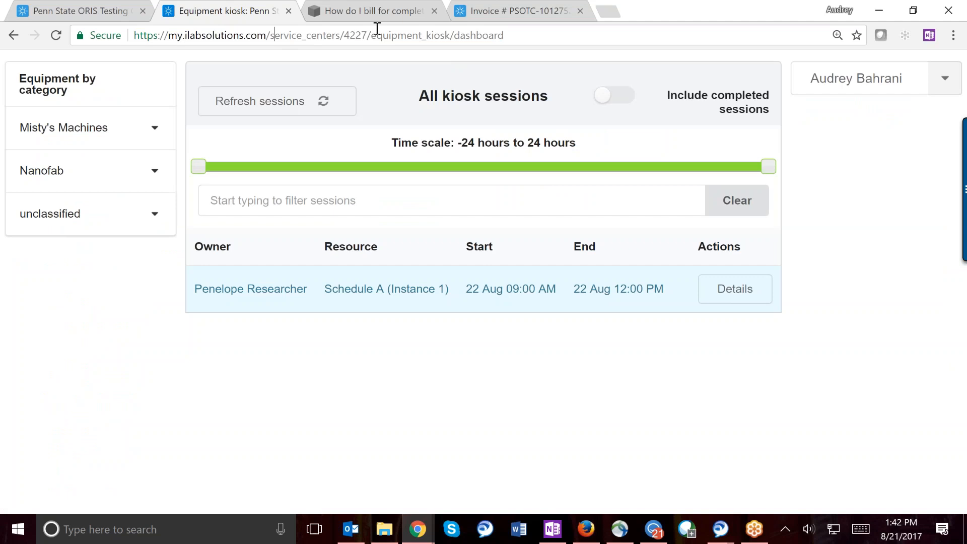
double_click(518, 37)
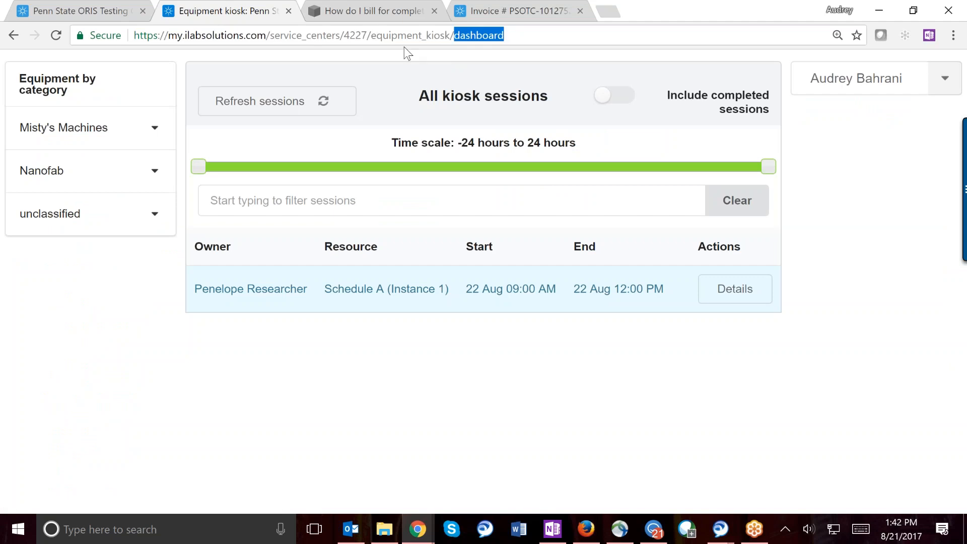
left_click(366, 37)
key("shift+Left")
key("shift+Left")
key("shift+Left")
key("shift+Left")
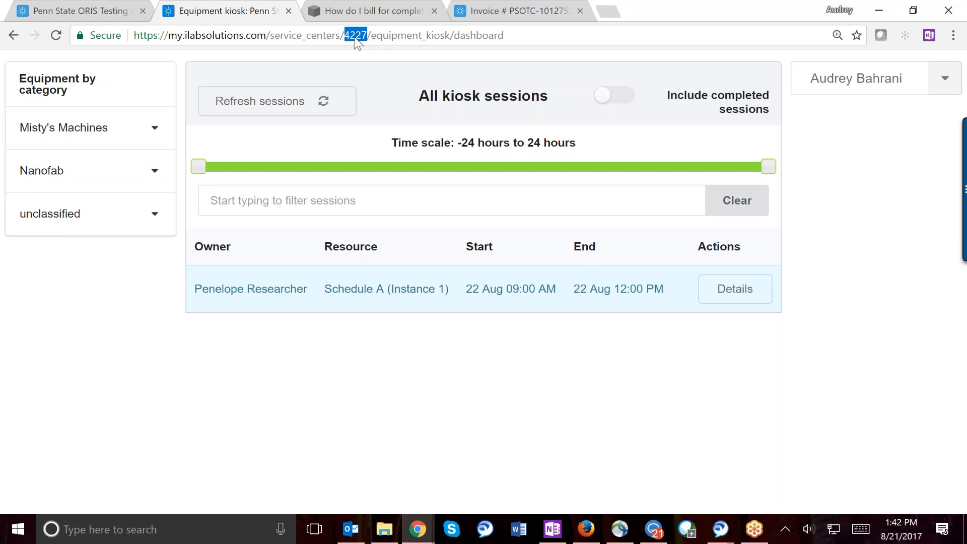
left_click(448, 39)
left_click_drag(509, 39, 130, 40)
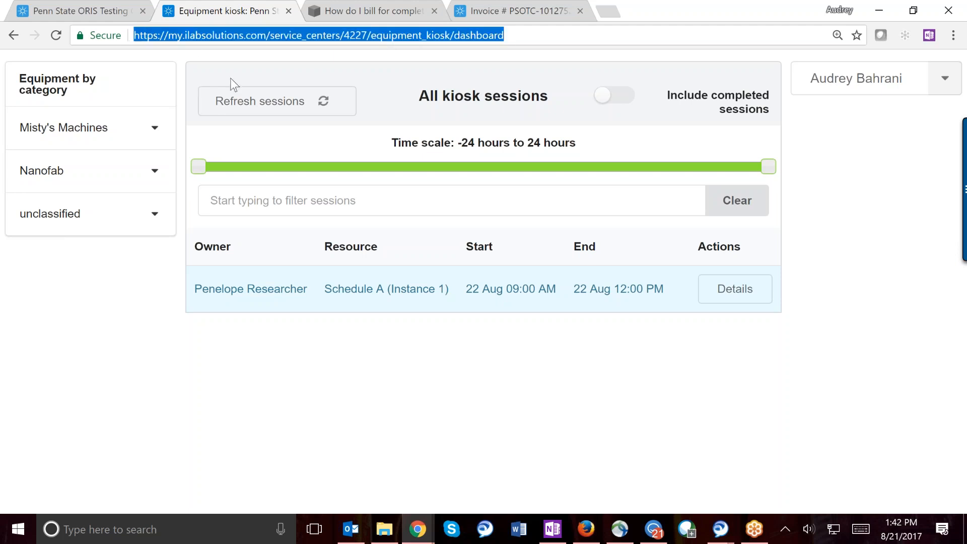
left_click(412, 382)
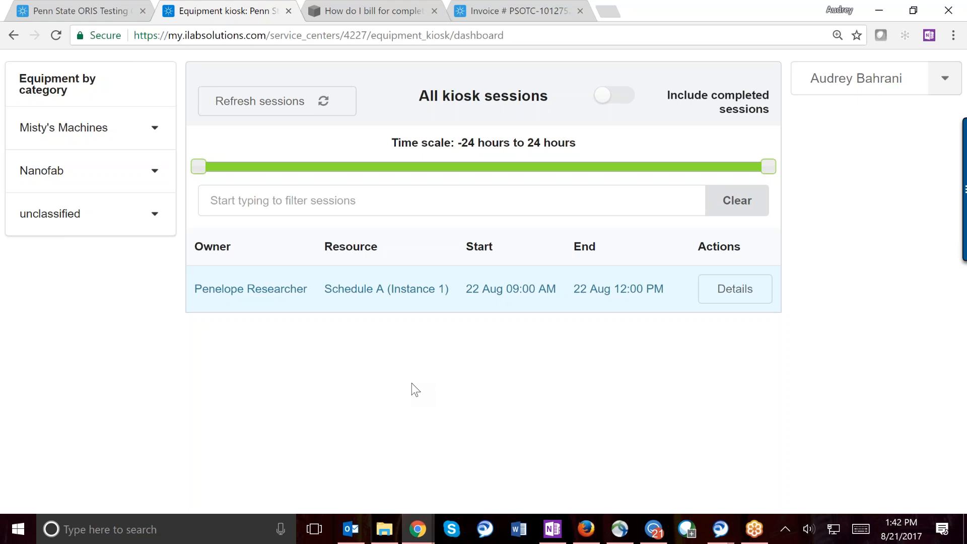
- Open the kiosk schedule of the CEE Spinner/Coater Glove Box and Vacuum Oven Suite in the Nanofab category and view its afternoon hours
left_click(153, 171)
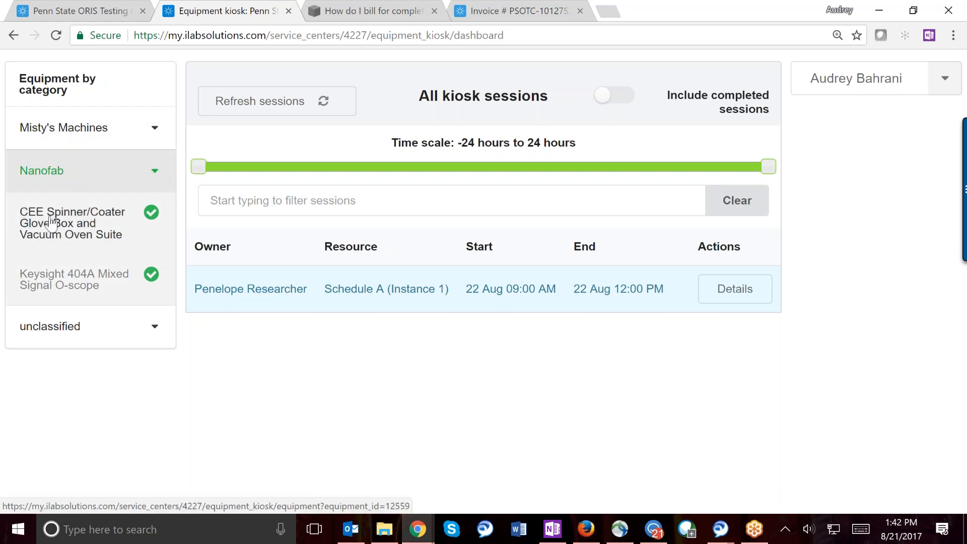
left_click(75, 224)
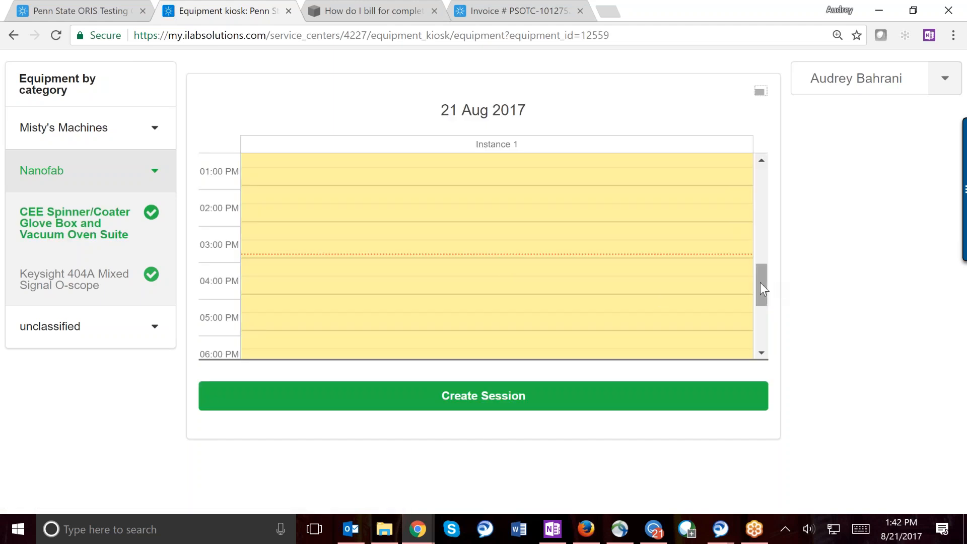
mouse_move(760, 283)
left_mouse_down()
mouse_move(758, 338)
mouse_move(766, 228)
mouse_move(764, 289)
left_mouse_up()
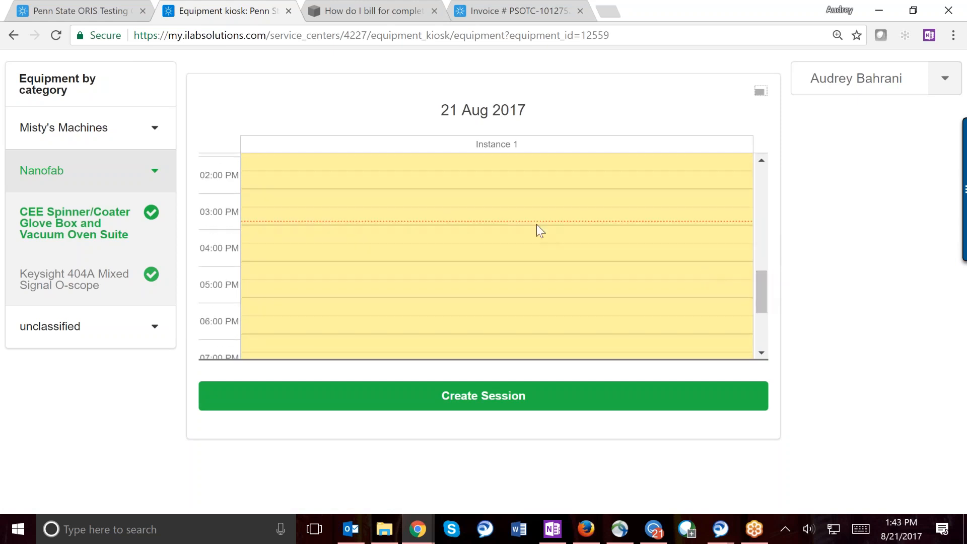
- Begin a new session on Instance 1 and select the Testing Lab (TEST) researcher as its user
left_click(473, 395)
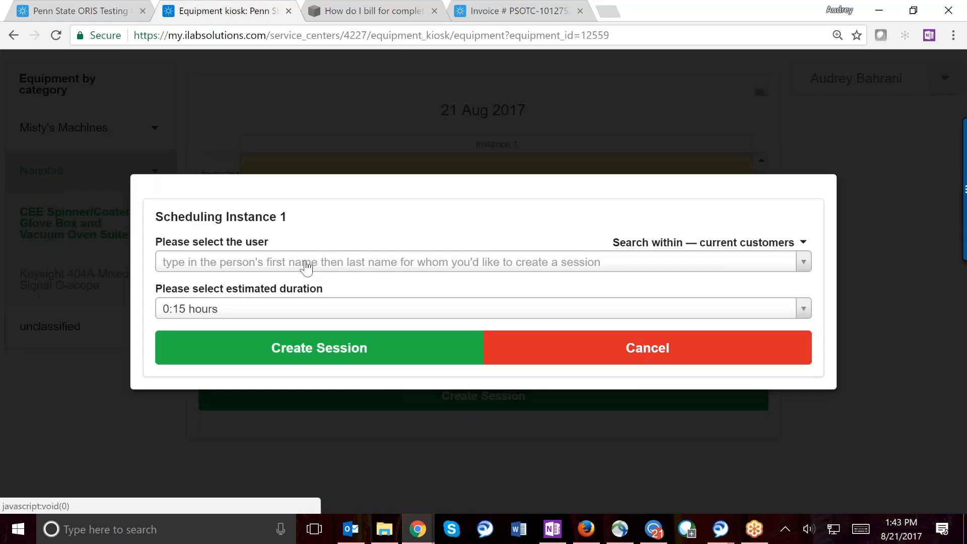
left_click(305, 267)
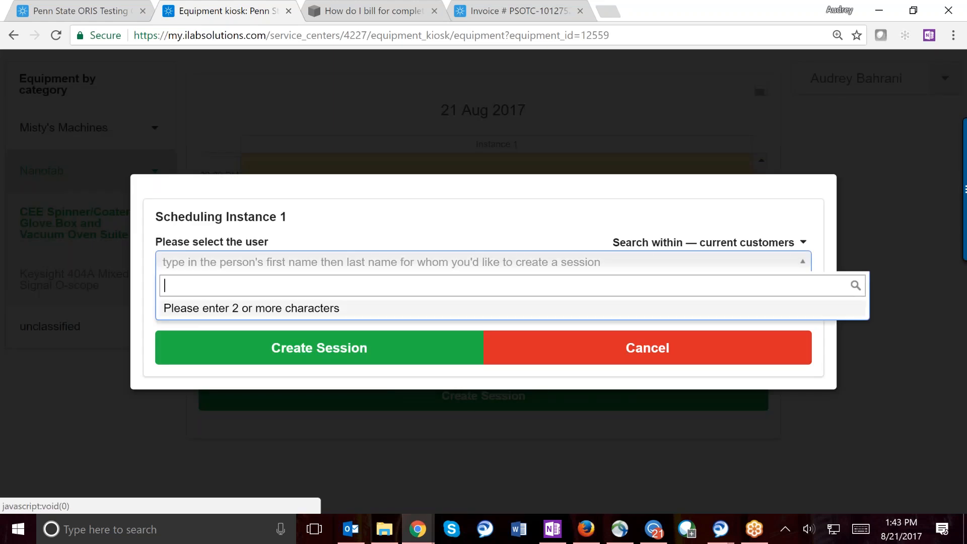
type("claire")
key("BackSpace")
key("BackSpace")
key("BackSpace")
key("BackSpace")
key("BackSpace")
key("BackSpace")
type("pene")
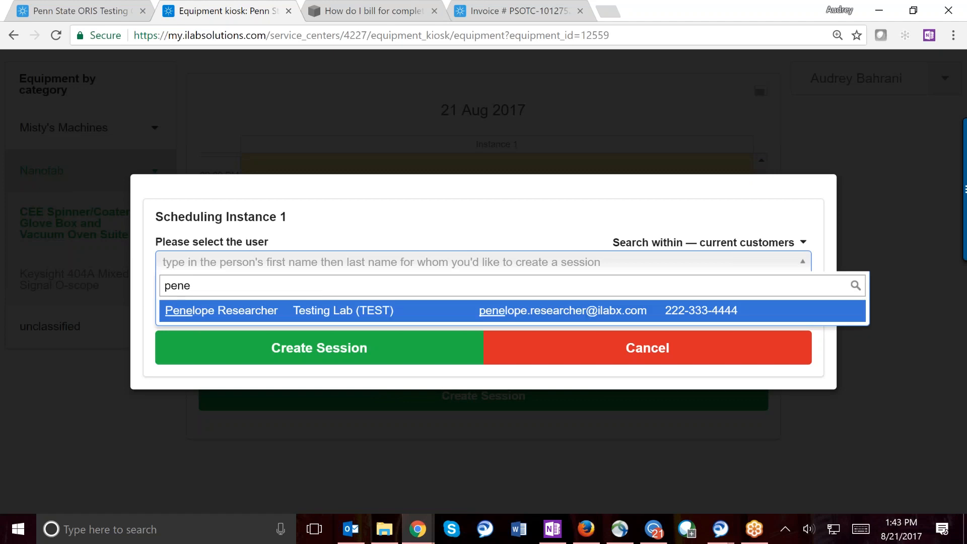
key("Return")
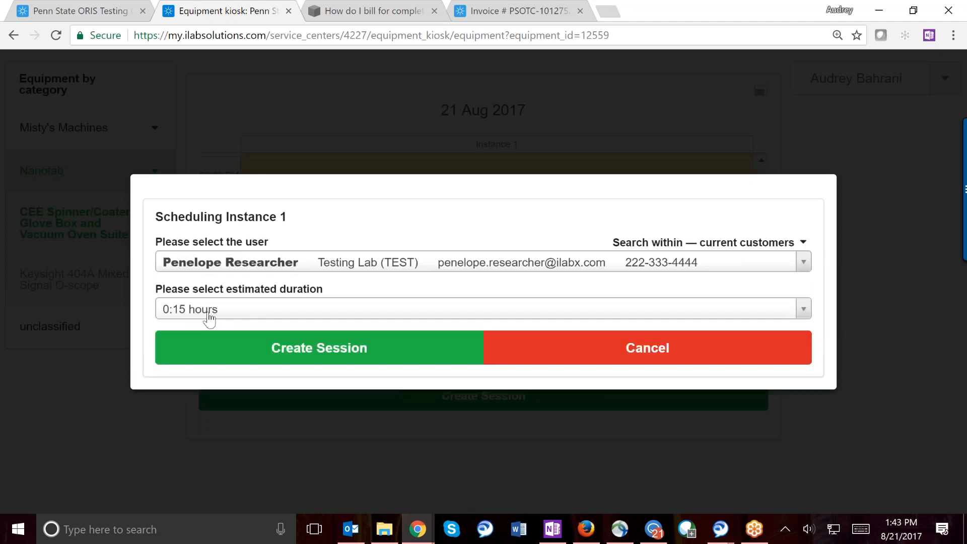
- Set the estimated duration to 0:30 hours and create the session
left_click(300, 313)
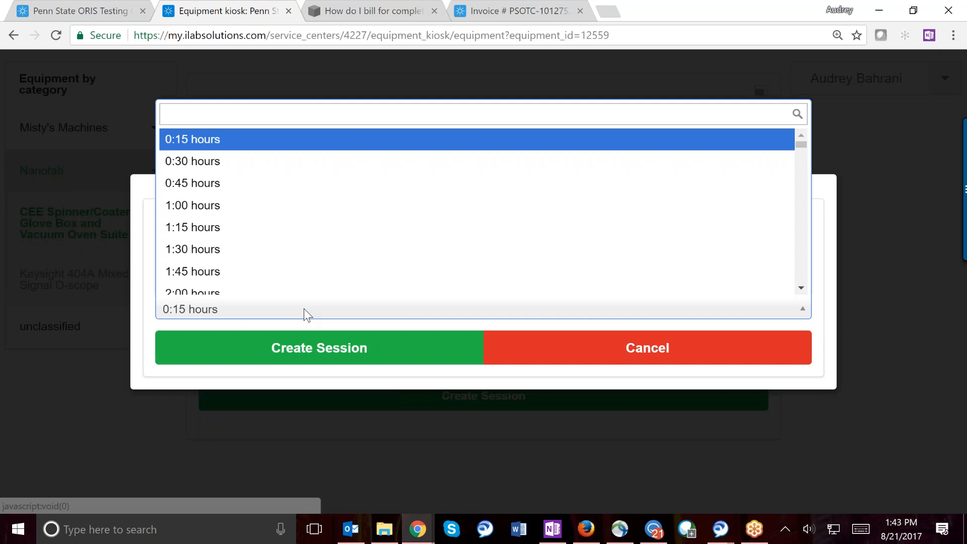
key("Down")
key("Down")
key("Down")
key("Down")
key("Down")
key("Down")
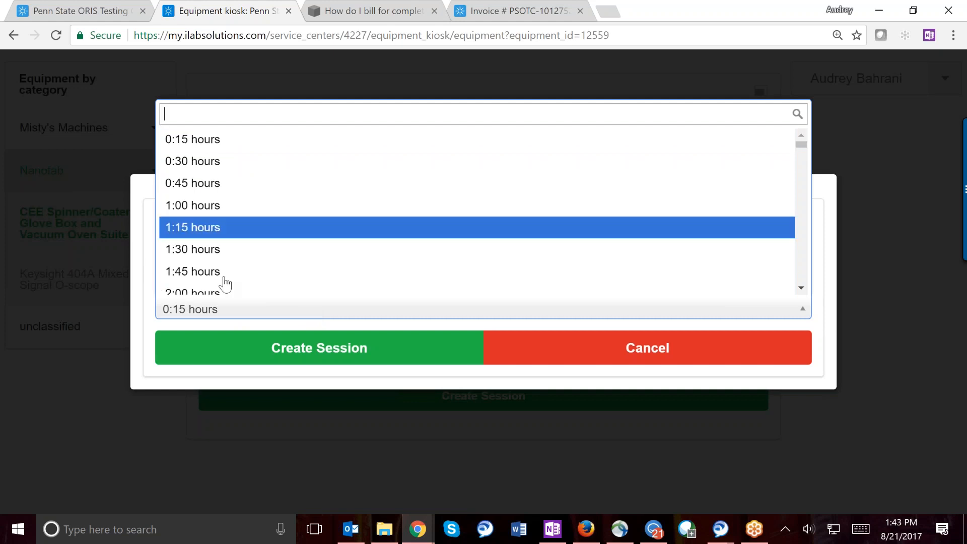
left_click(270, 169)
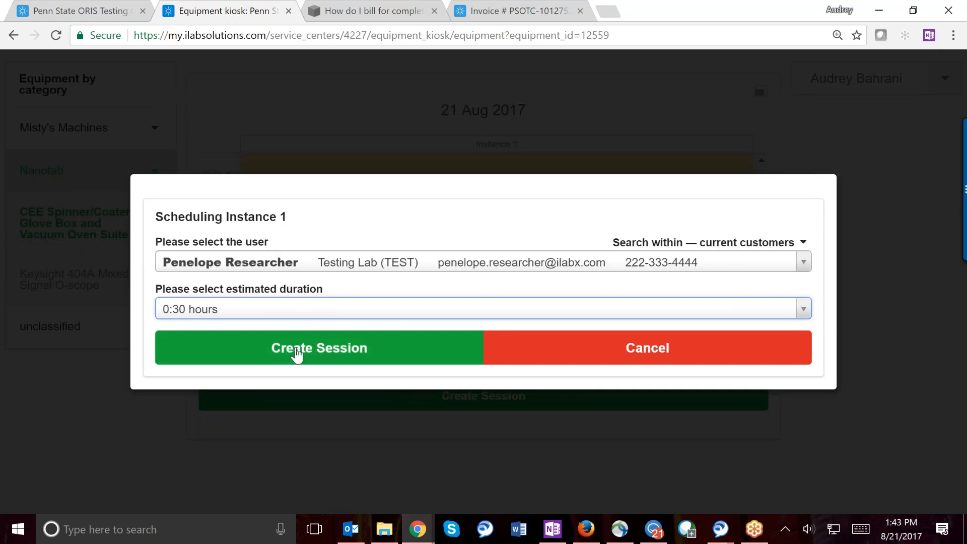
left_click(298, 351)
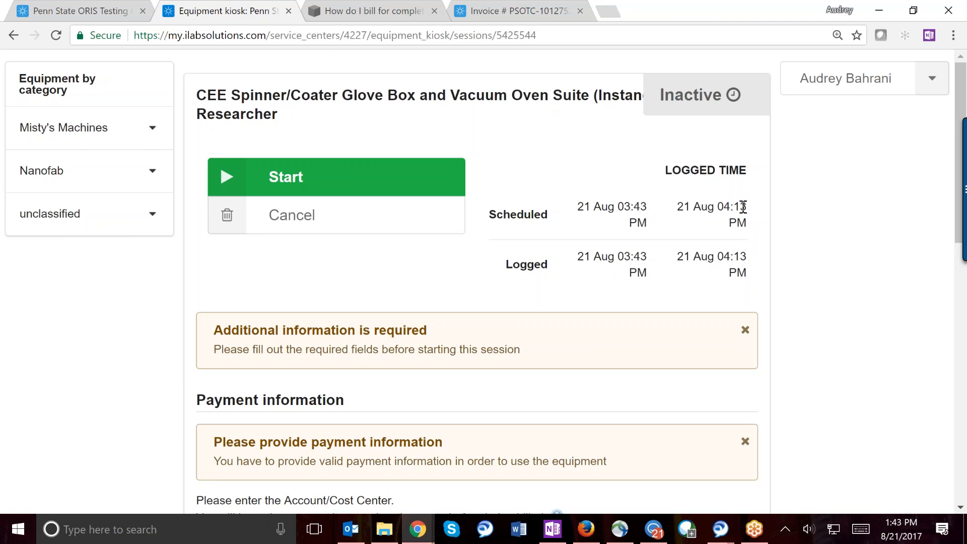
- Enter the transaction number as the account/cost center in the session's payment information
scroll(742, 206, "down", 5)
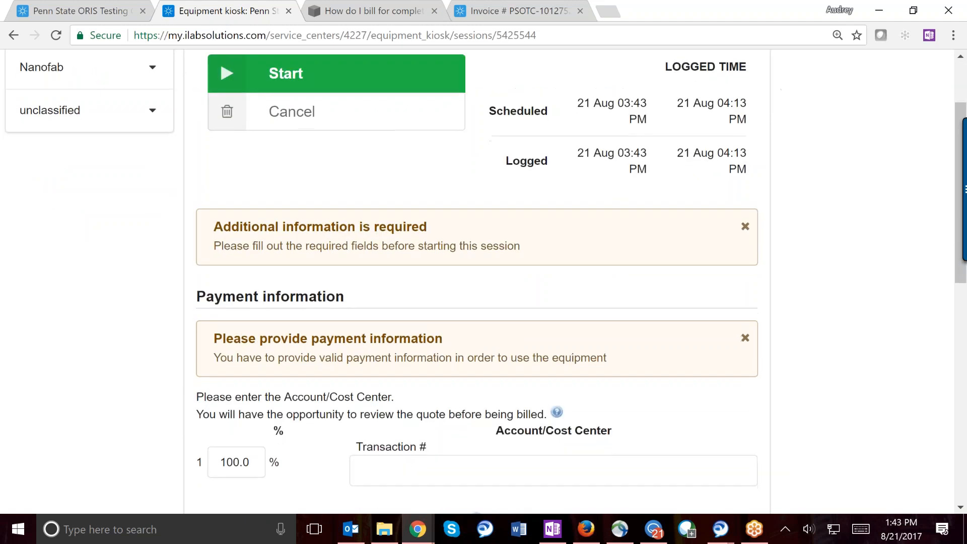
left_click(576, 276)
type("1234")
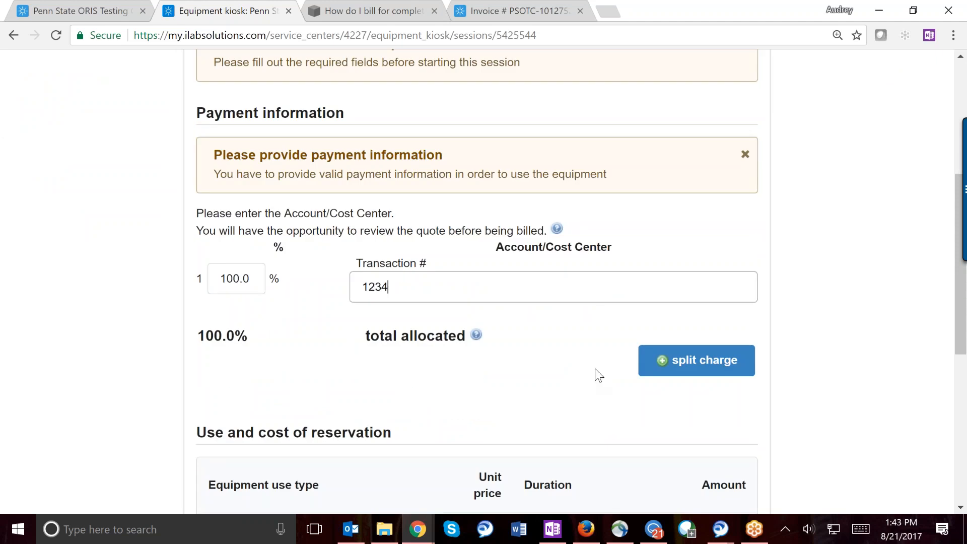
- Review the reservation's equipment use types, leaving Trained Only $17.50/hr (trained users) selected
scroll(579, 333, "down", 1)
scroll(578, 333, "down", 3)
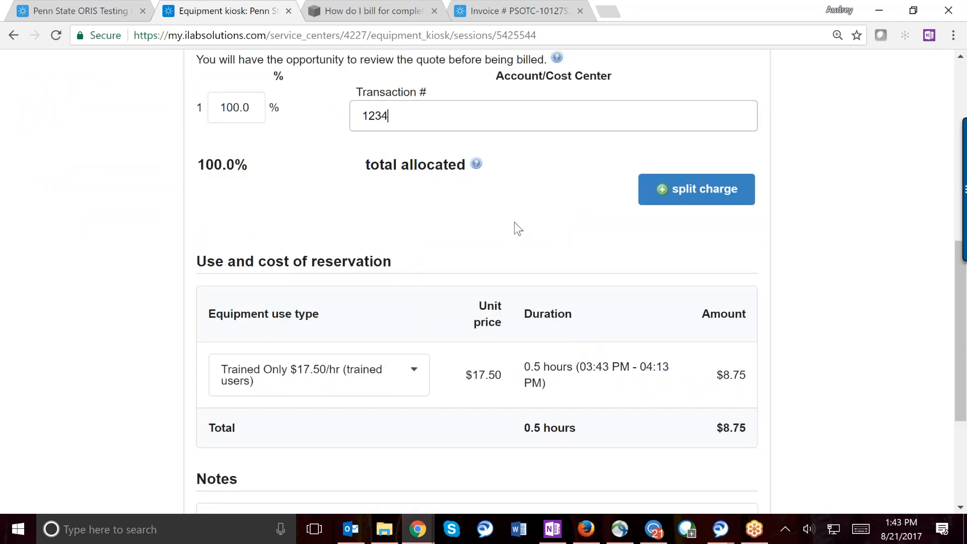
scroll(515, 226, "down", 3)
left_click(322, 238)
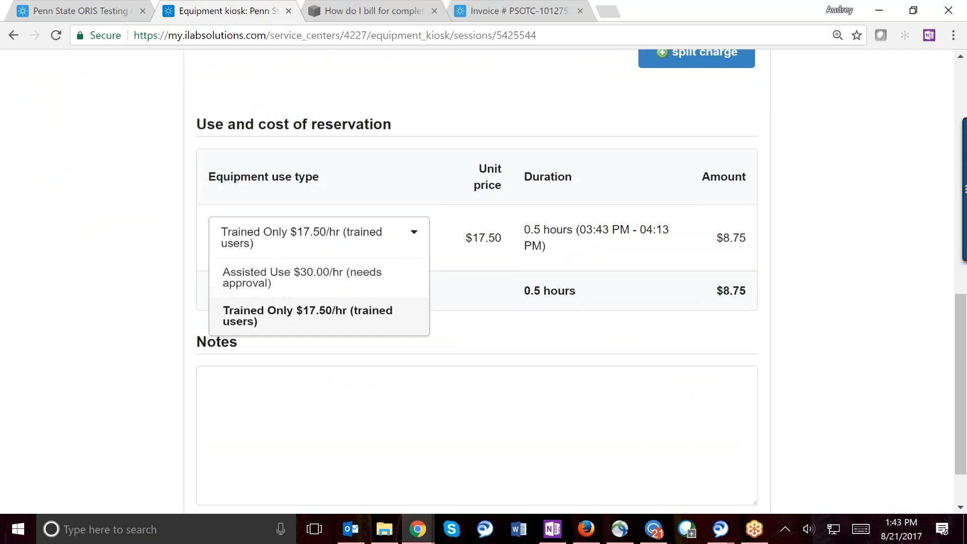
left_click(305, 328)
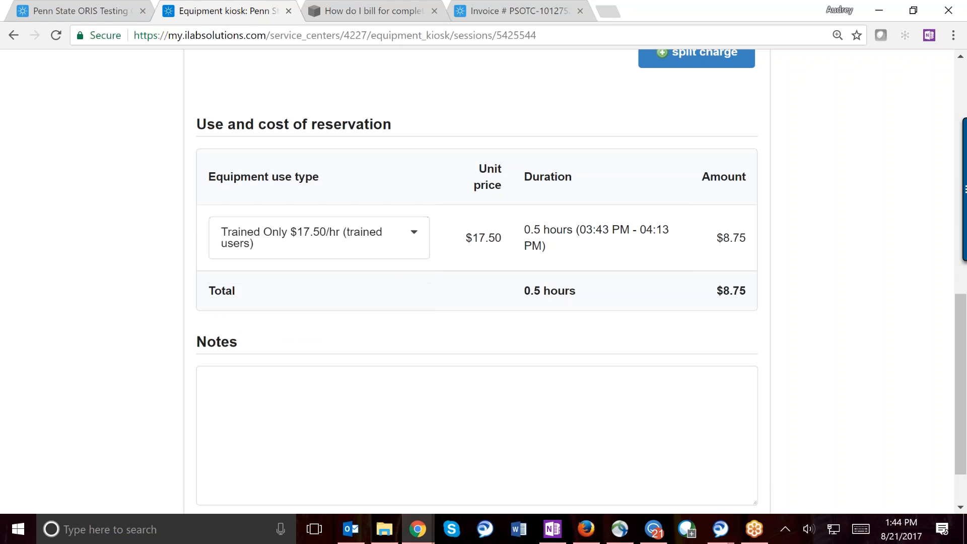
left_click(423, 249)
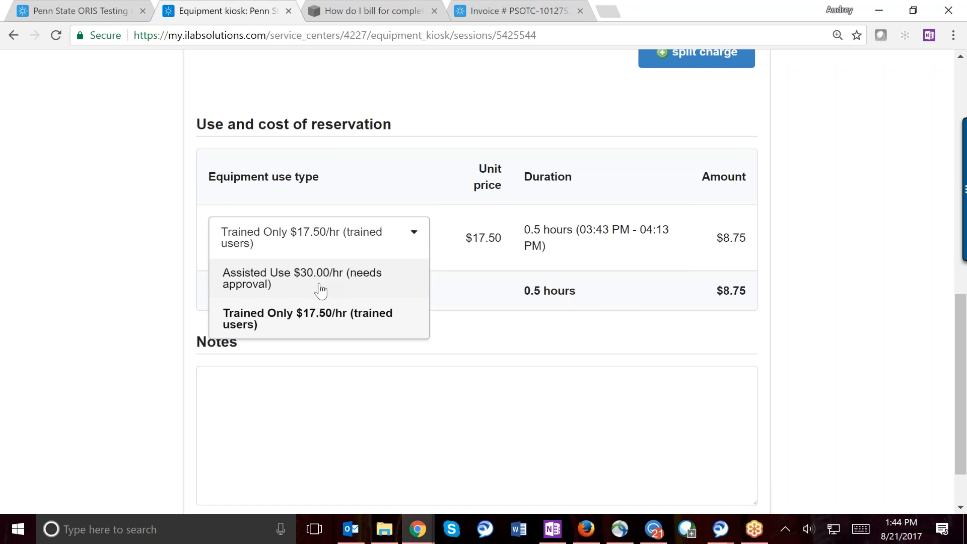
left_click(504, 332)
- Save the session information with the note "123" and start the session
scroll(500, 326, "down", 2)
left_click(440, 332)
type("123")
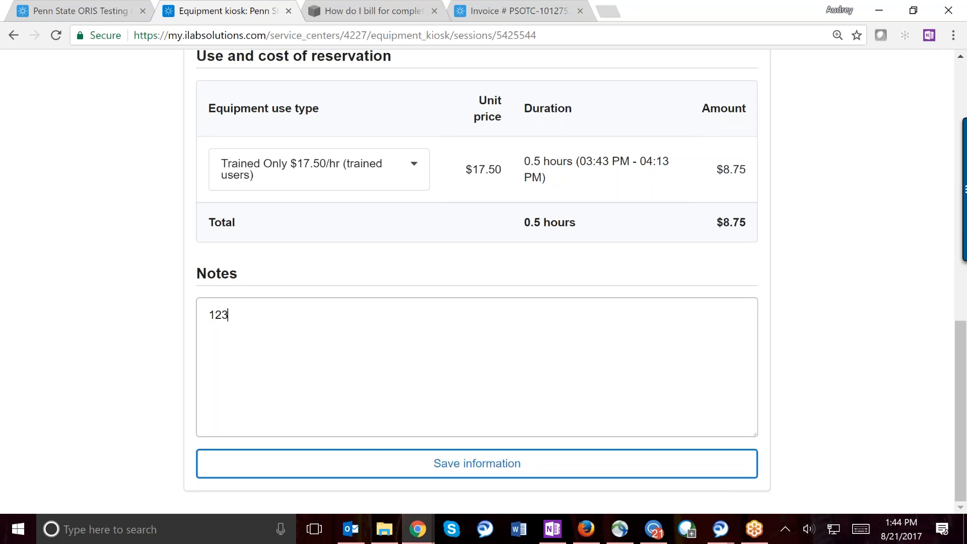
left_click(388, 470)
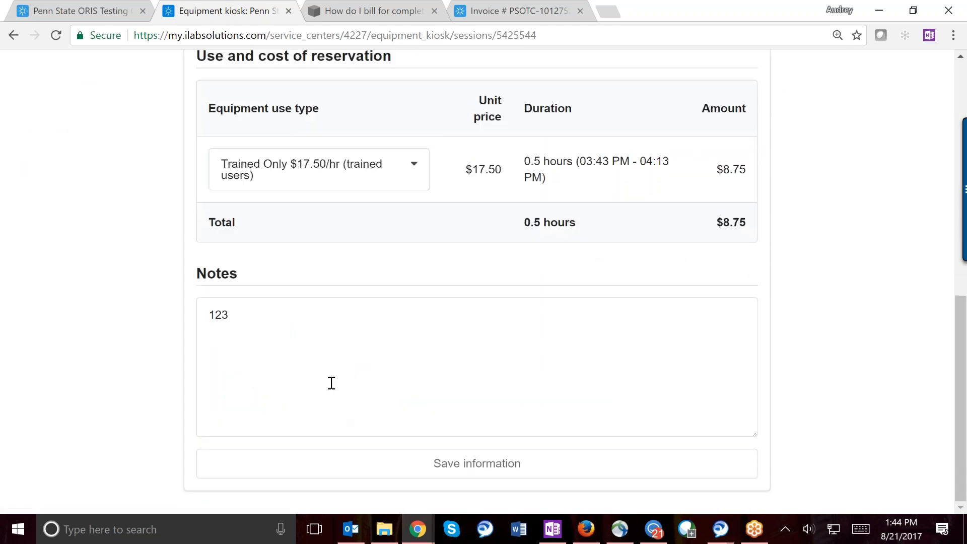
scroll(332, 382, "up", 10)
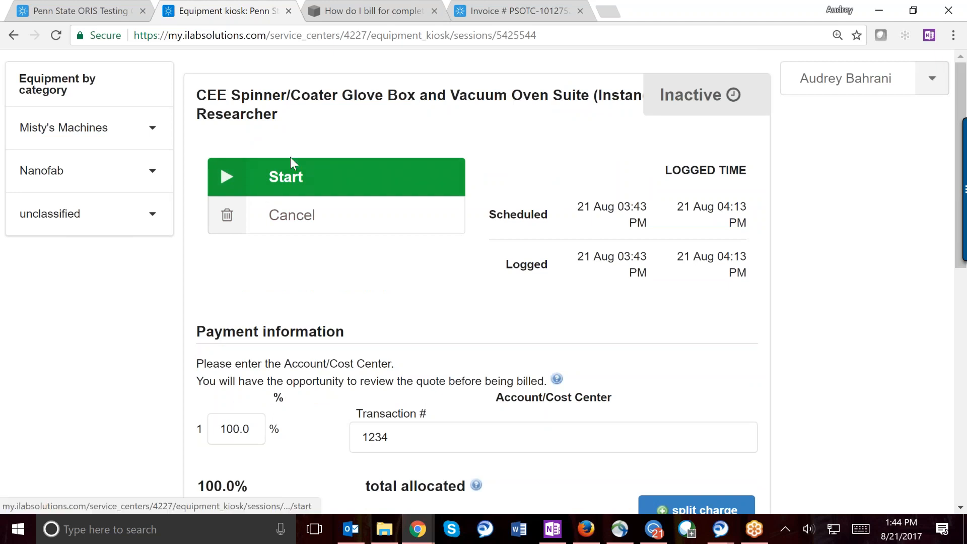
left_click(333, 177)
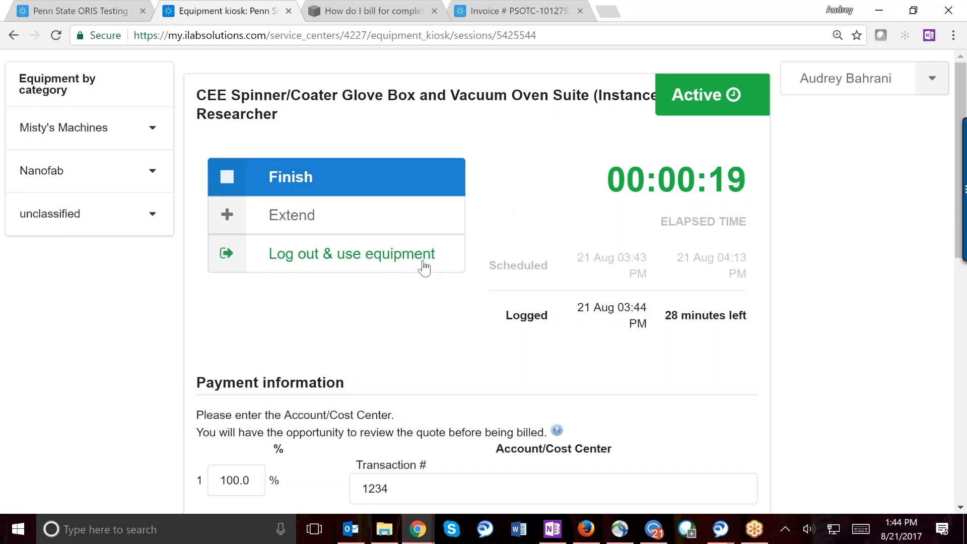
- Extend the active CEE Spinner/Coater session by 0:15 hours
left_click(298, 258)
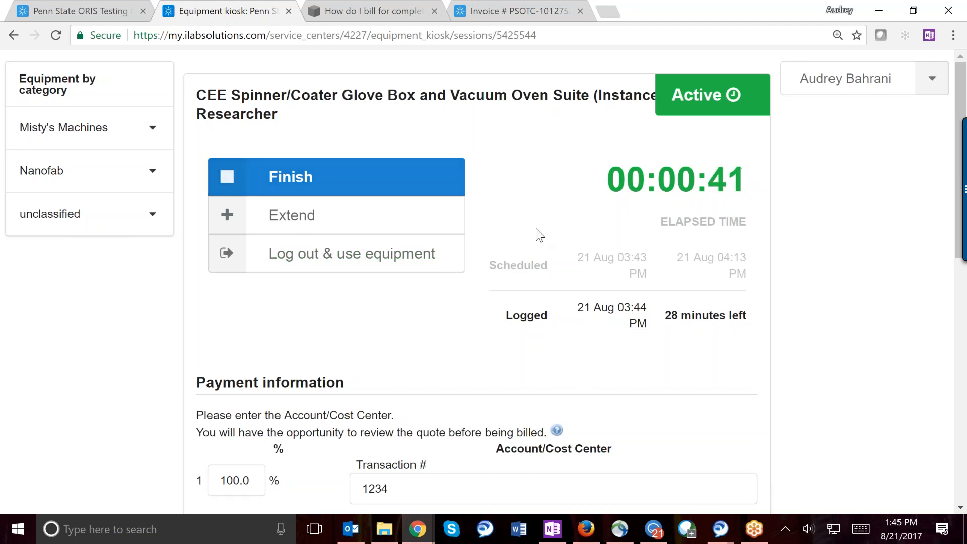
left_click(280, 217)
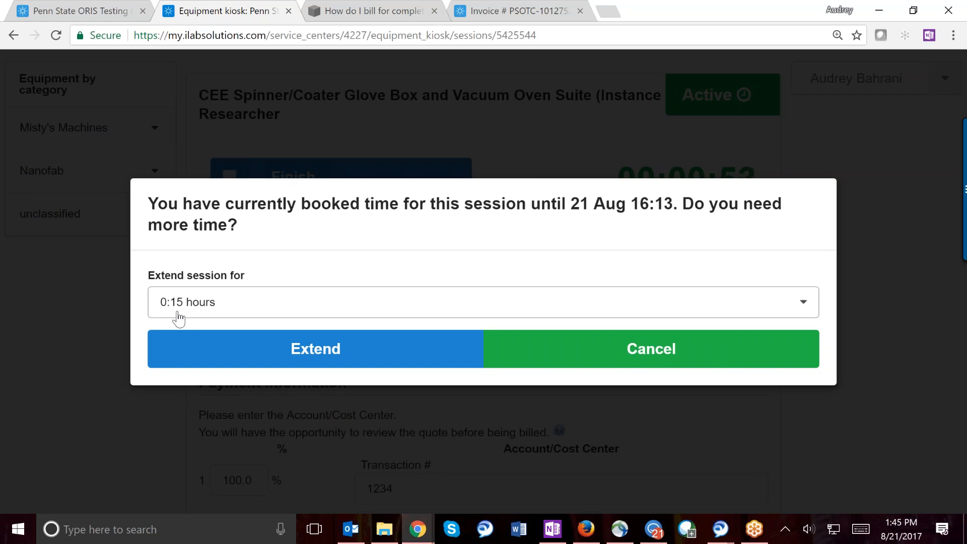
left_click(286, 353)
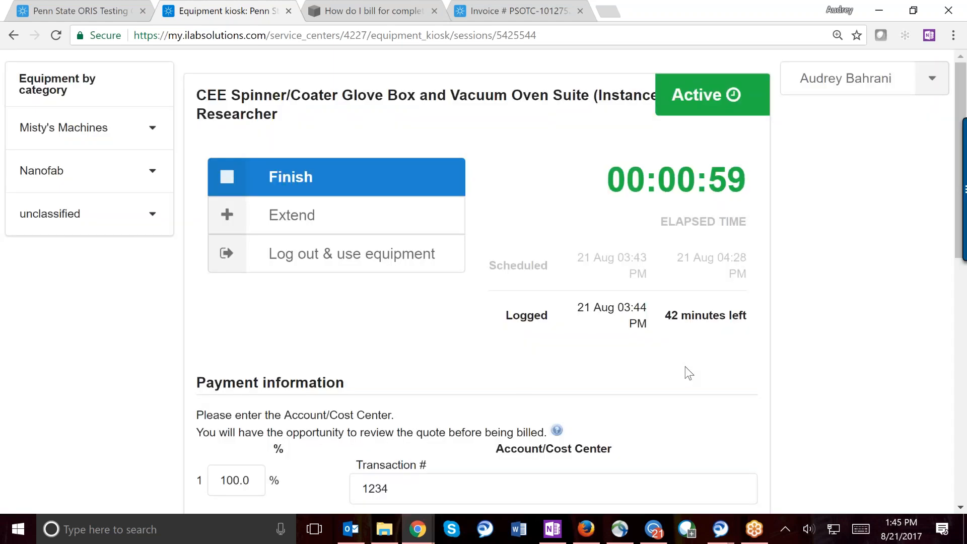
left_click_drag(749, 319, 665, 311)
left_click(674, 310)
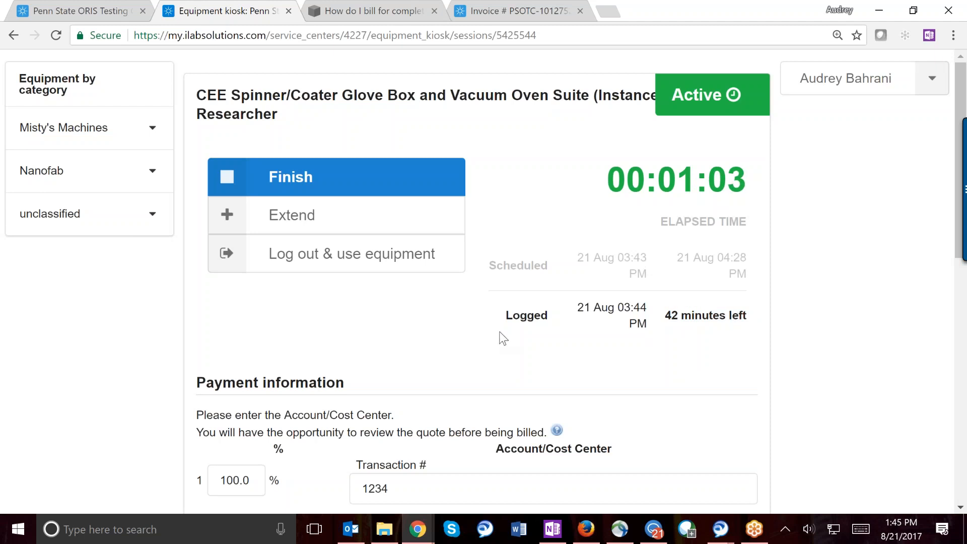
- Open the list of all kiosk reservations and finish the active CEE Spinner/Coater session
left_click(899, 92)
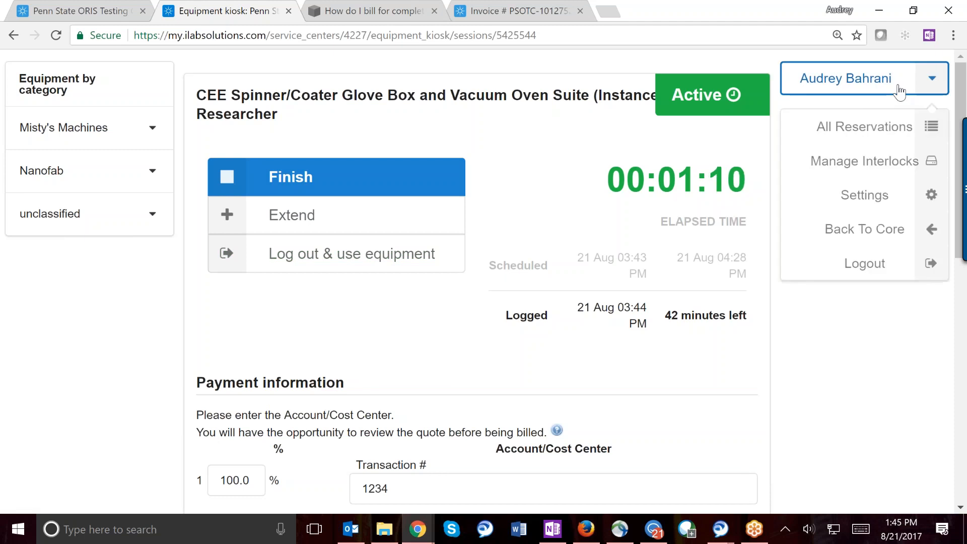
left_click(834, 126)
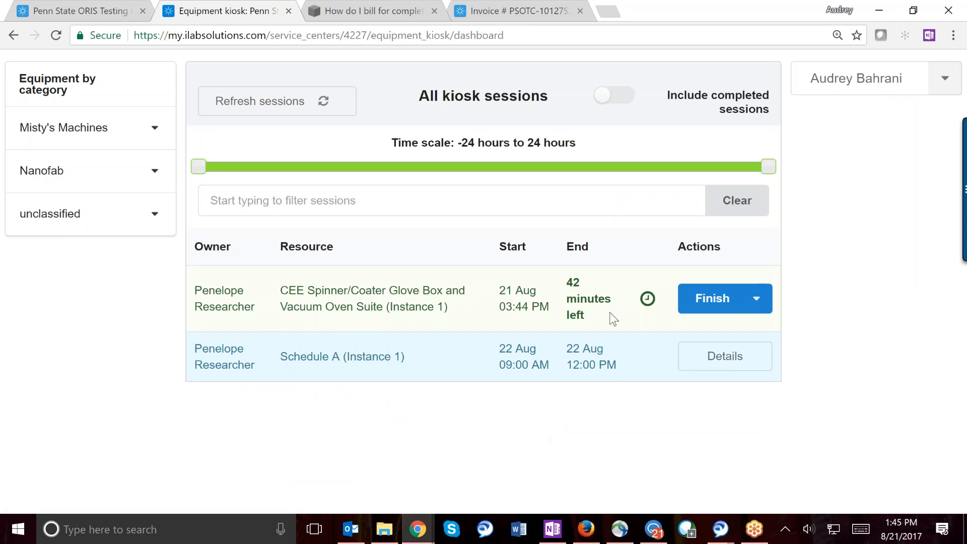
mouse_move(650, 300)
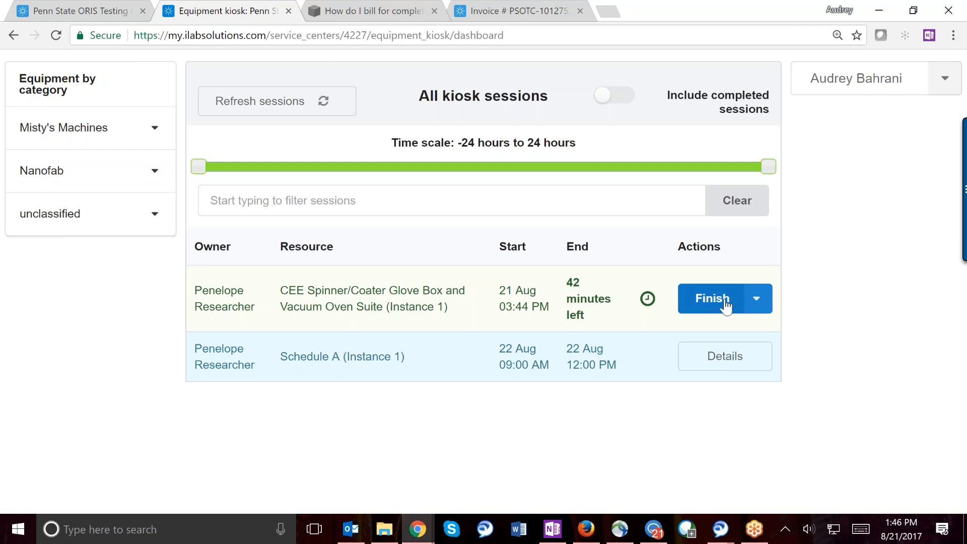
left_click(756, 301)
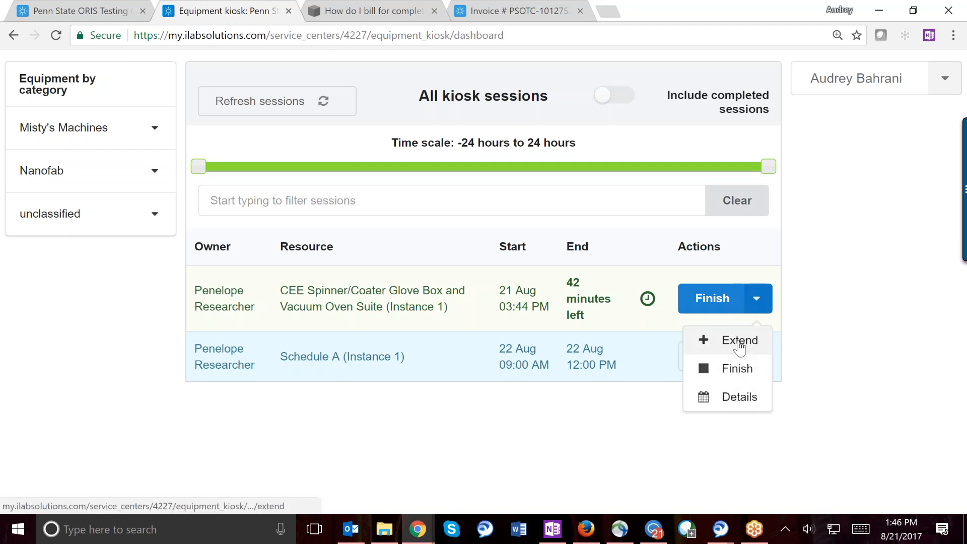
left_click(712, 299)
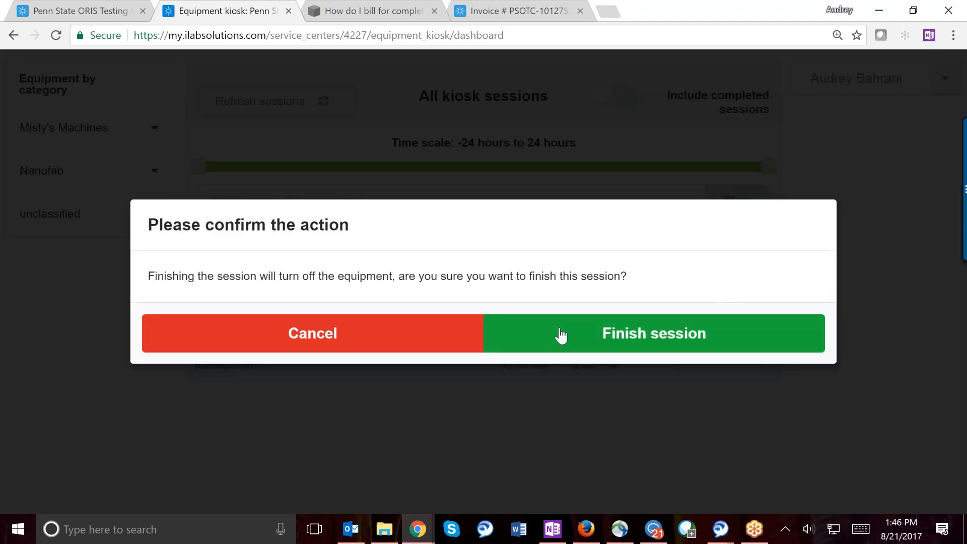
left_click(561, 335)
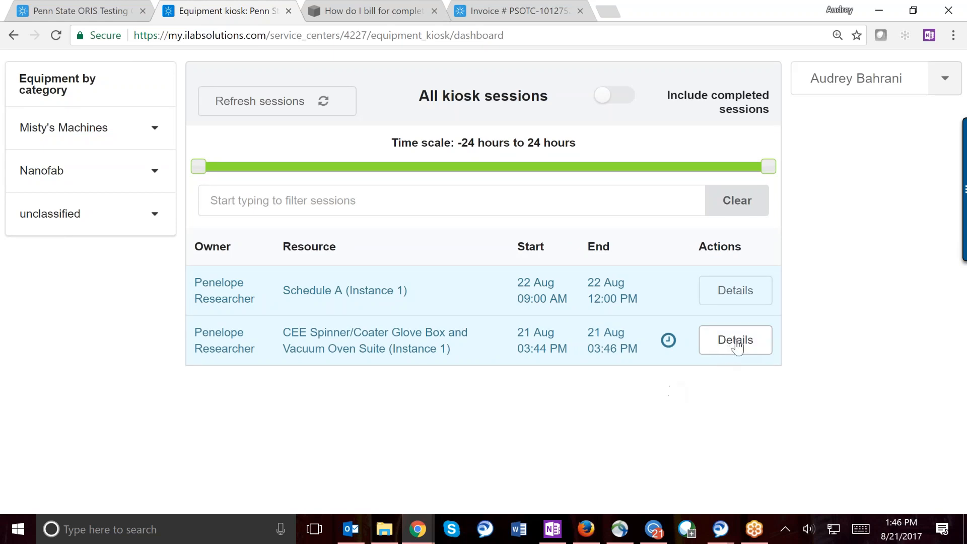
- Filter the kiosk sessions by "cee" and clear the filter
mouse_move(669, 345)
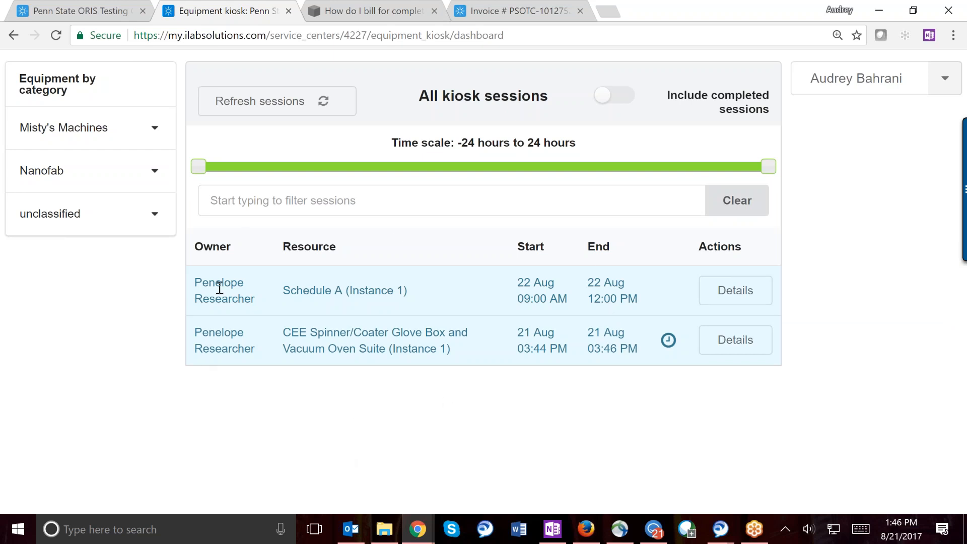
left_click_drag(257, 304, 197, 280)
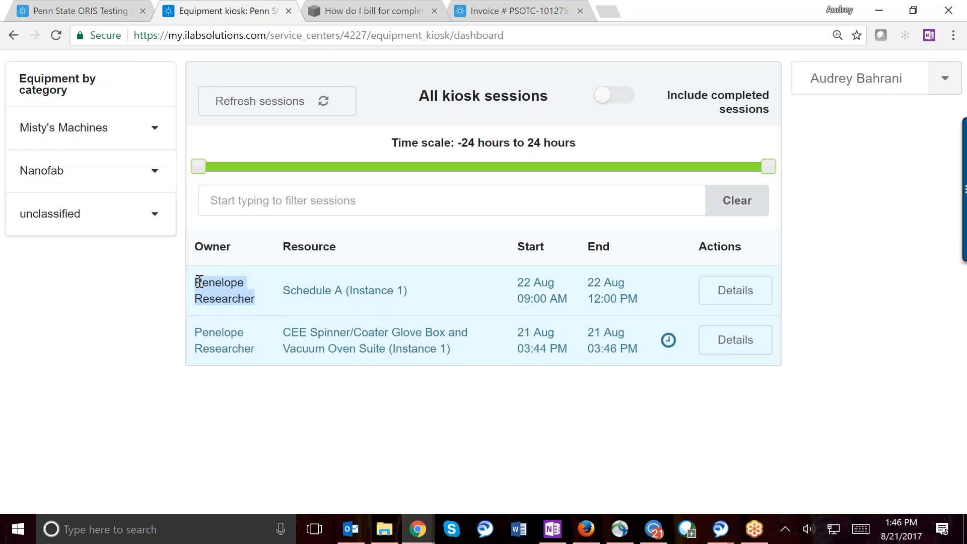
left_click(252, 336)
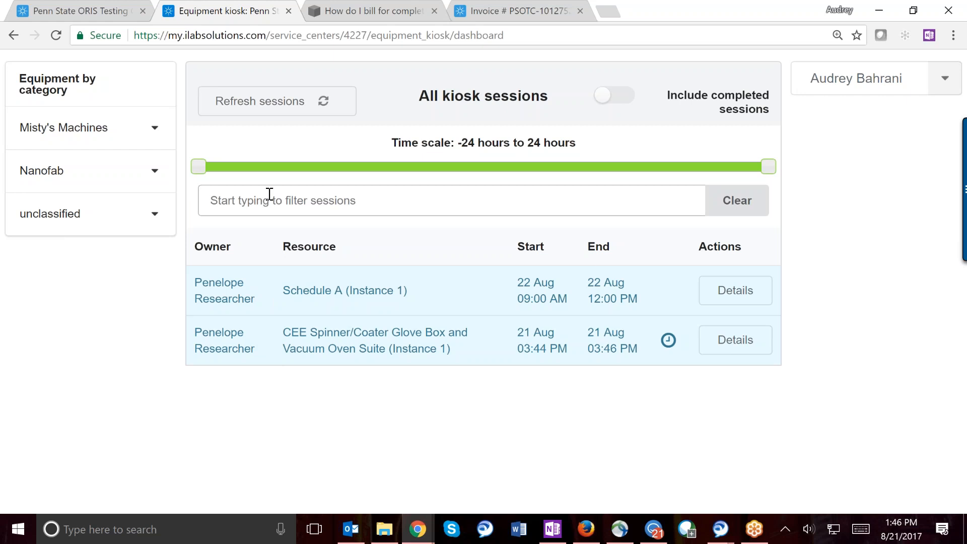
type("cee")
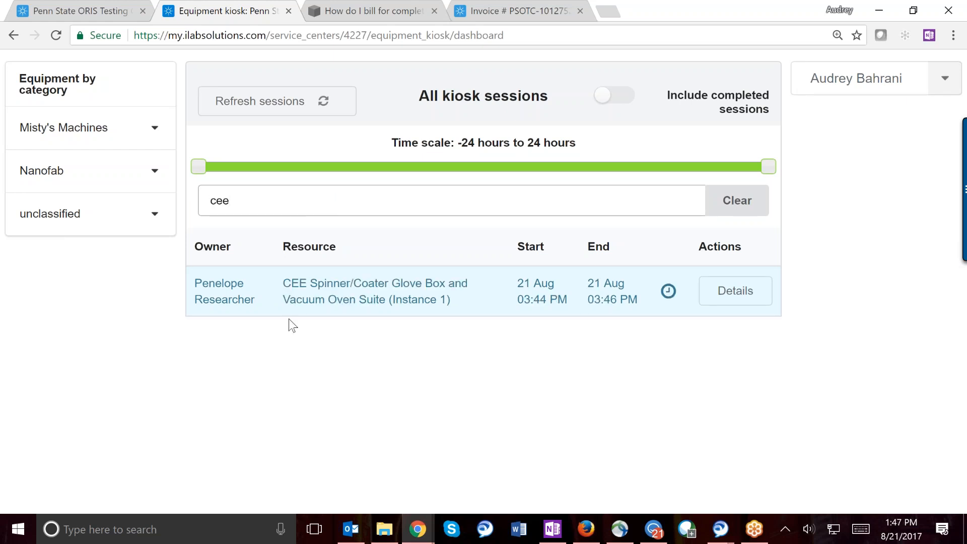
key("BackSpace")
key("BackSpace")
key("BackSpace")
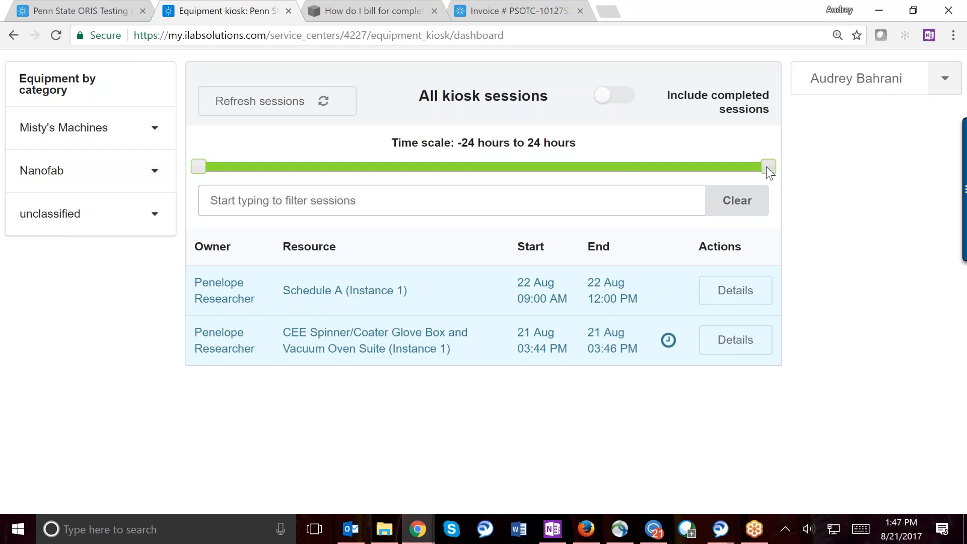
- Try a time scale ending at 5 hours, set it to -24 to 23 hours, and include completed sessions
left_click_drag(766, 165, 539, 171)
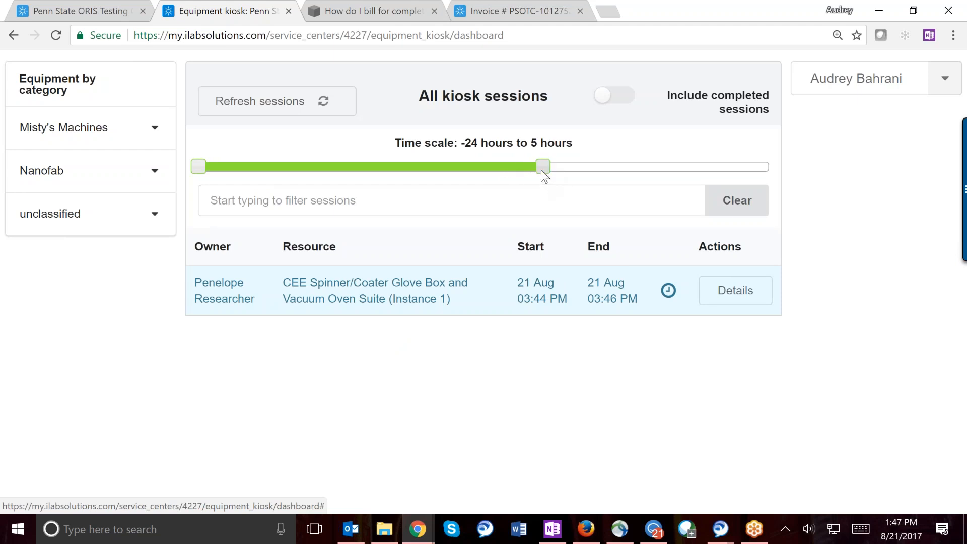
left_click_drag(540, 171, 763, 166)
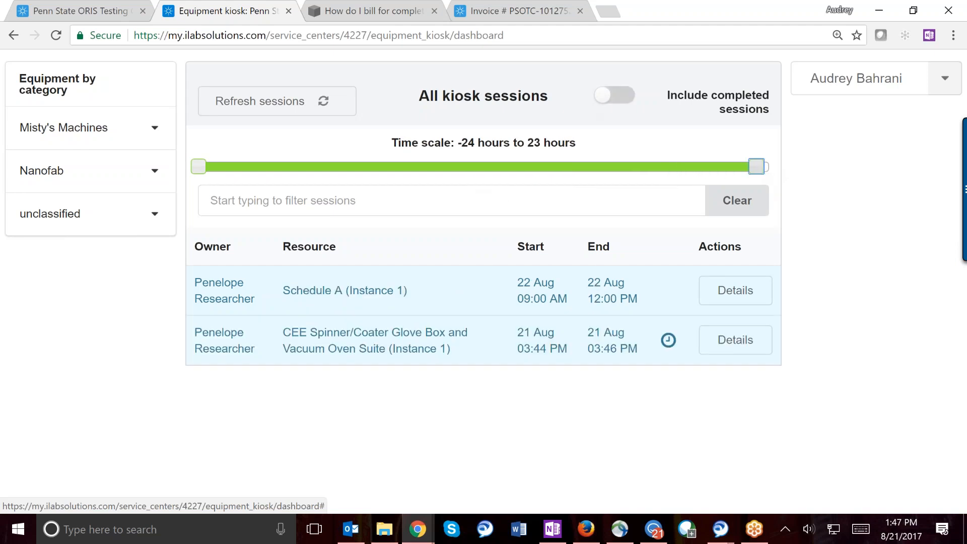
left_click(628, 100)
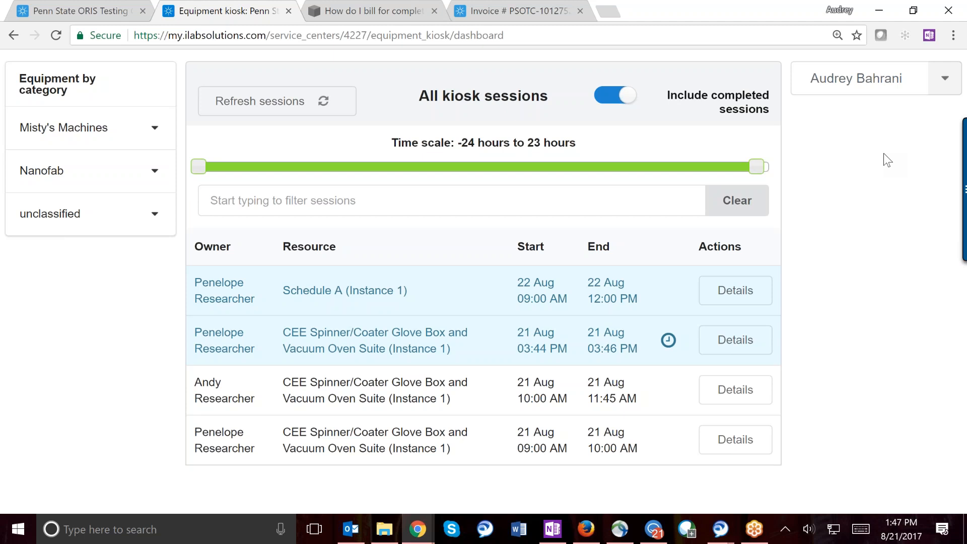
- Return from the kiosk to the core and open the schedule of Big Firey Machine under Misty's Machines
left_click(934, 92)
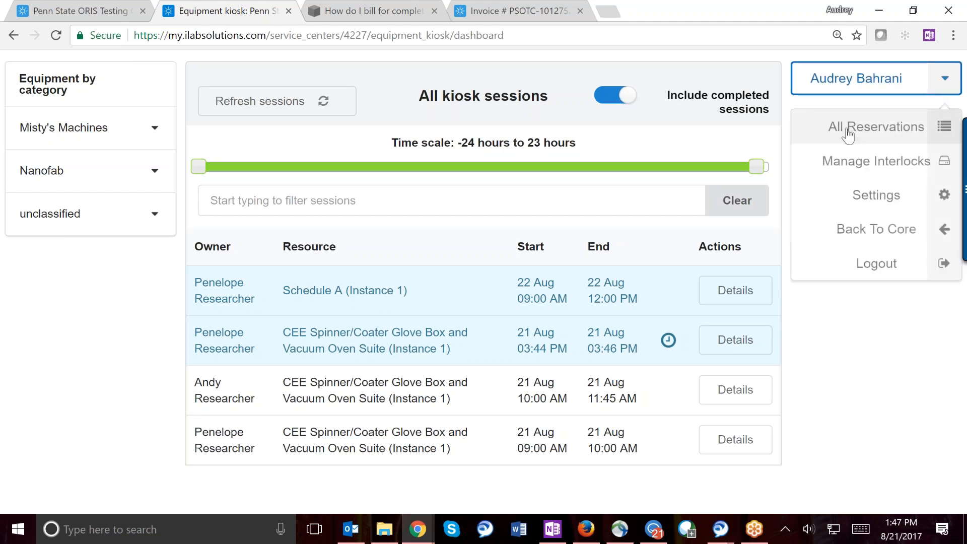
left_click(859, 230)
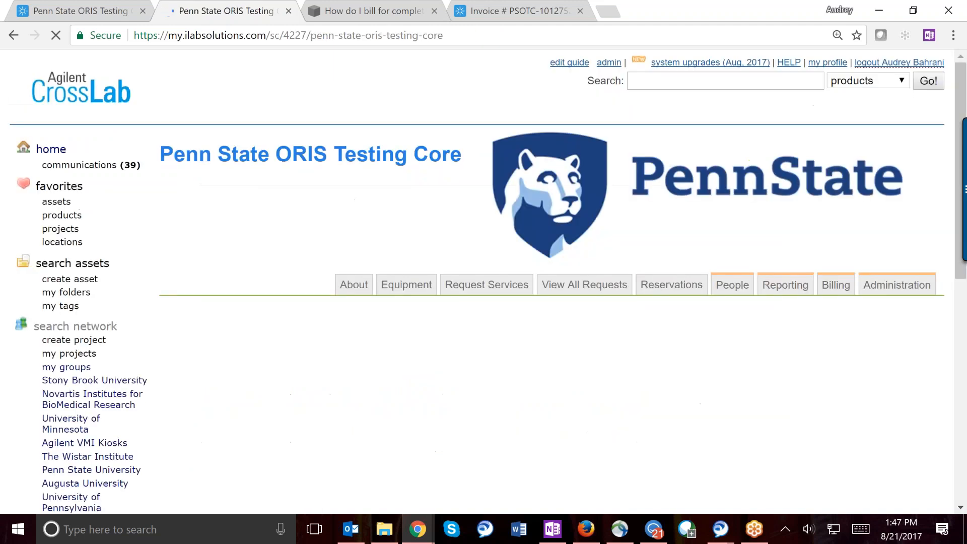
left_click(414, 294)
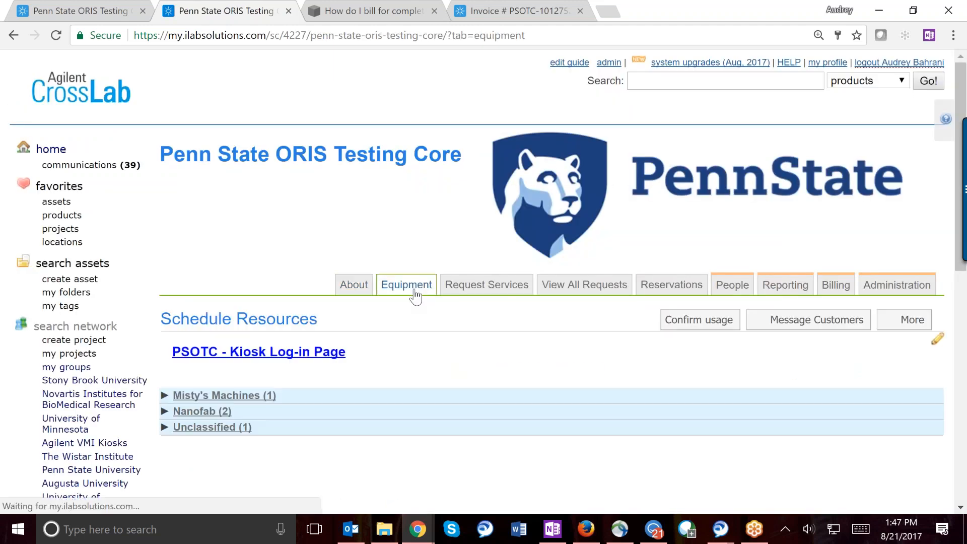
scroll(415, 296, "down", 2)
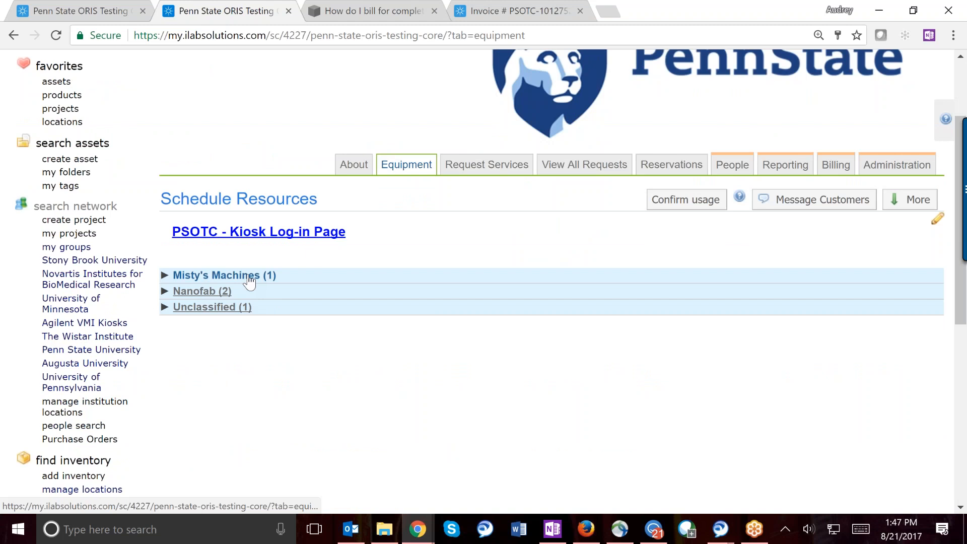
left_click(251, 279)
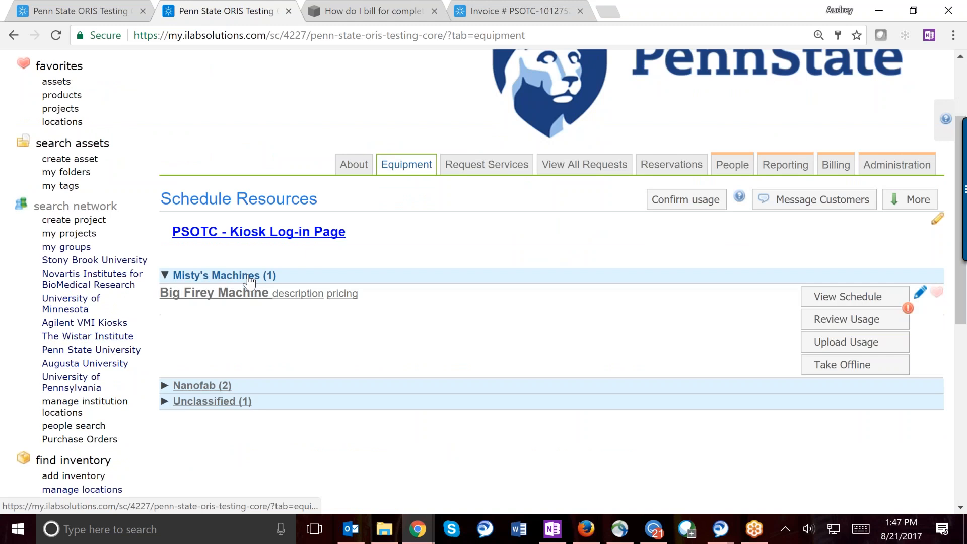
left_click(847, 296)
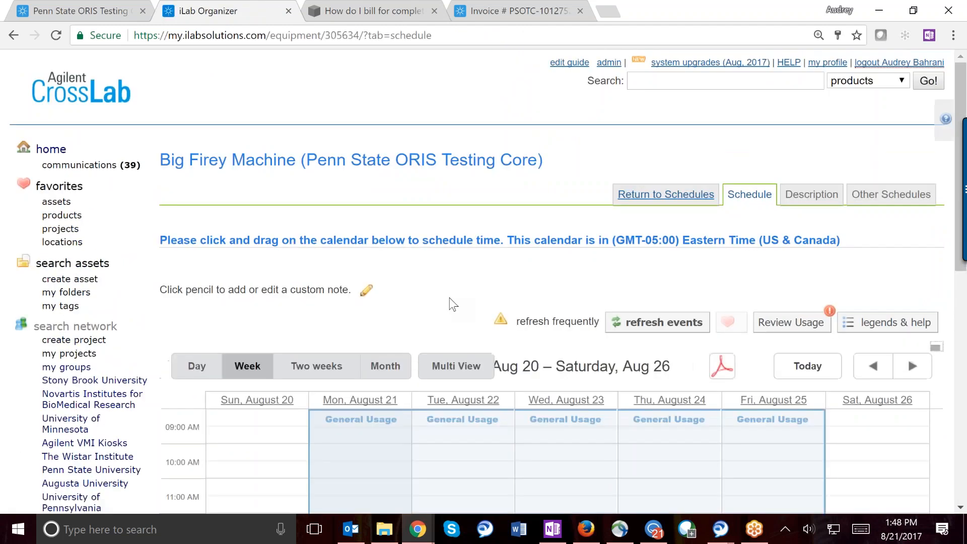
right_click(449, 298)
left_click(431, 301)
- Create and save a reservation for the test researcher on Tuesday, August 22, from 09:00 AM to 11:30 AM
scroll(431, 301, "down", 4)
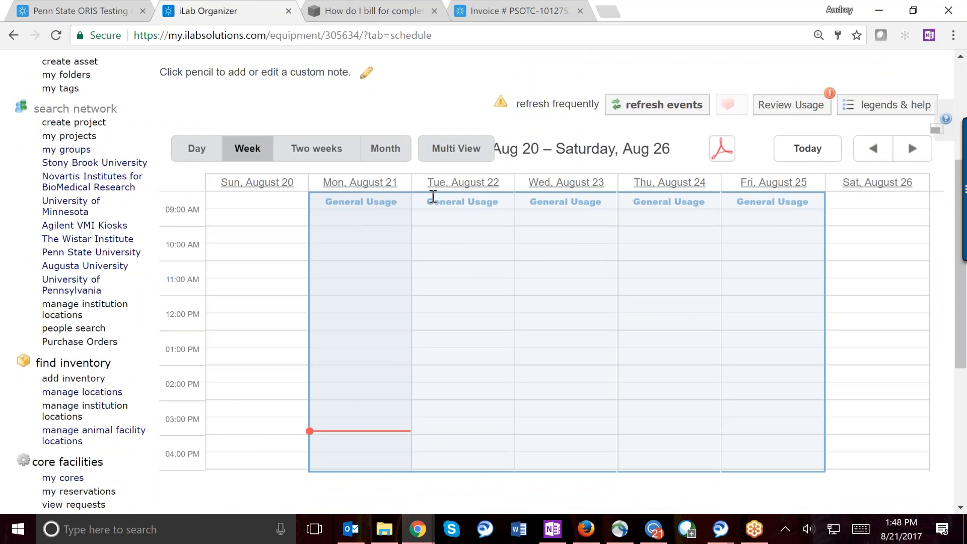
left_click_drag(427, 192, 434, 285)
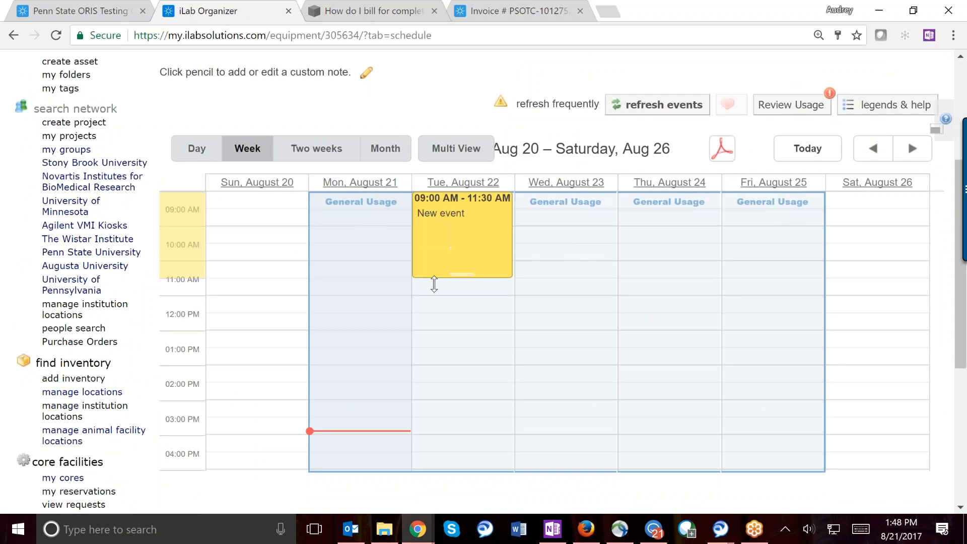
left_click(385, 319)
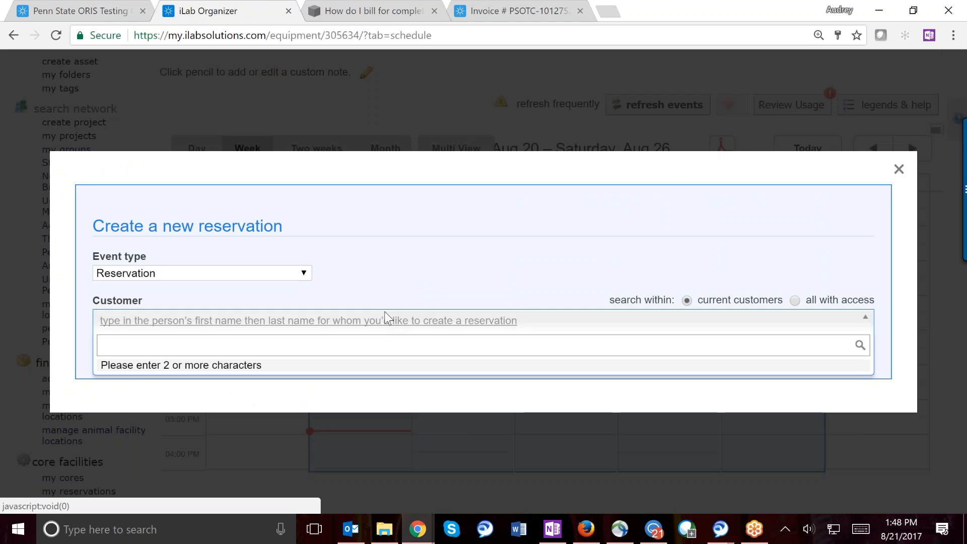
type("penel")
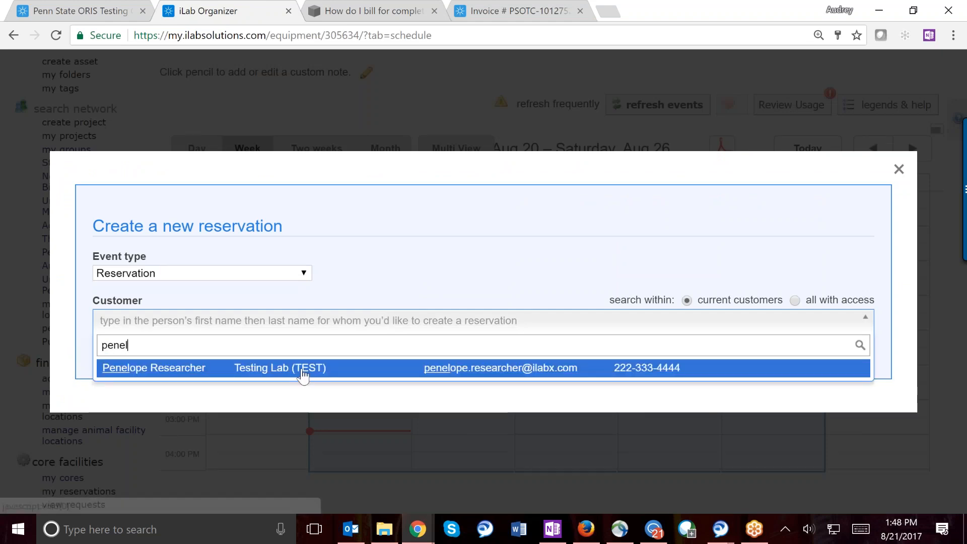
key("Return")
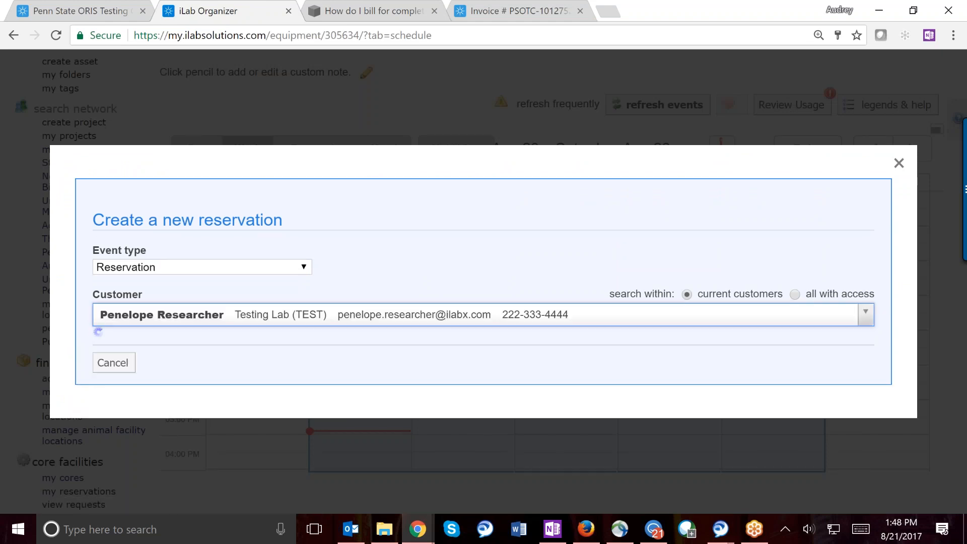
left_click(841, 357)
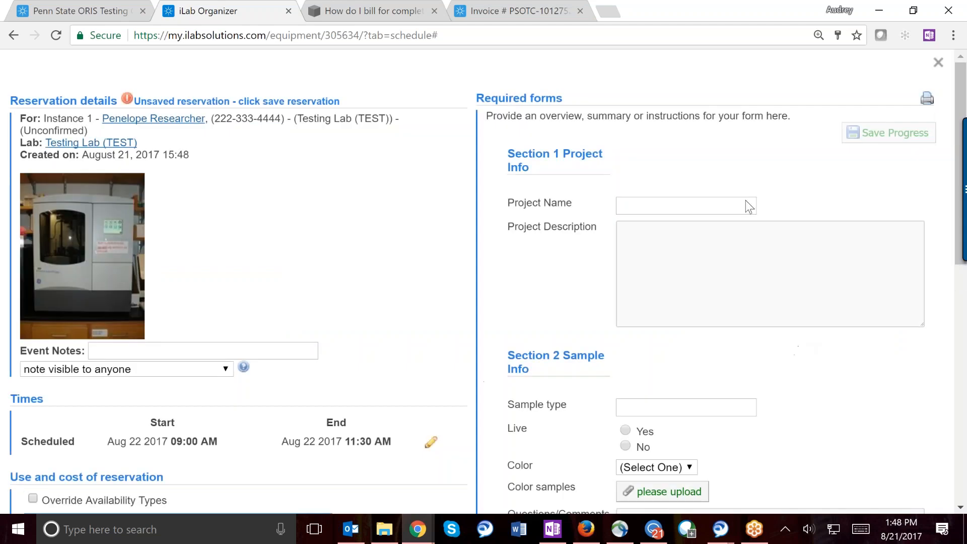
scroll(506, 227, "down", 9)
scroll(309, 349, "down", 3)
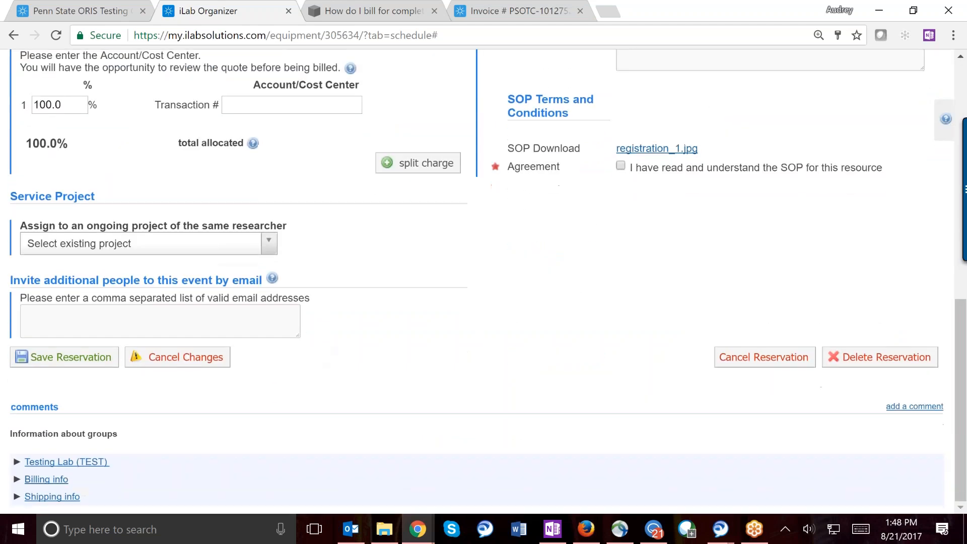
left_click(65, 357)
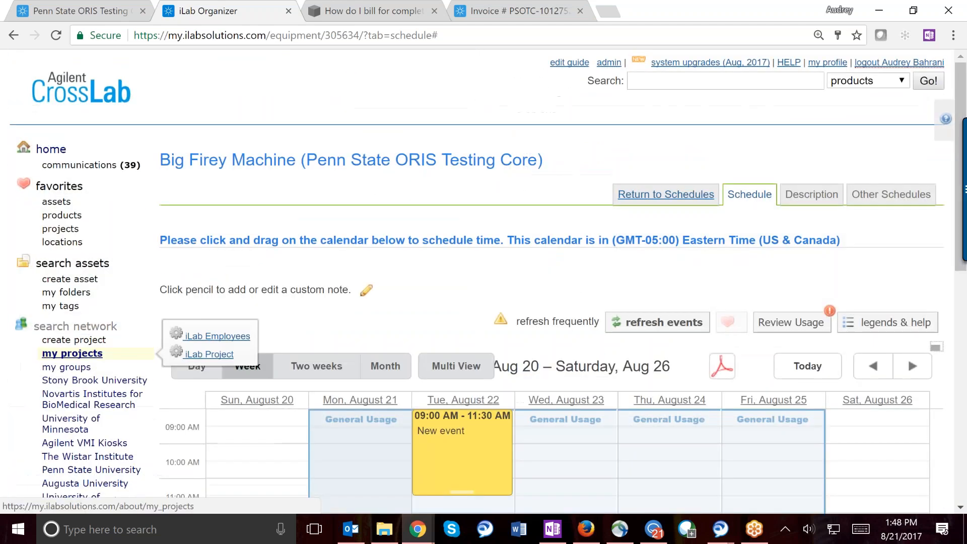
- Shorten the new reservation to 30 minutes and move it to Monday, August 21, from 04:00 PM to 04:30 PM
scroll(469, 283, "down", 5)
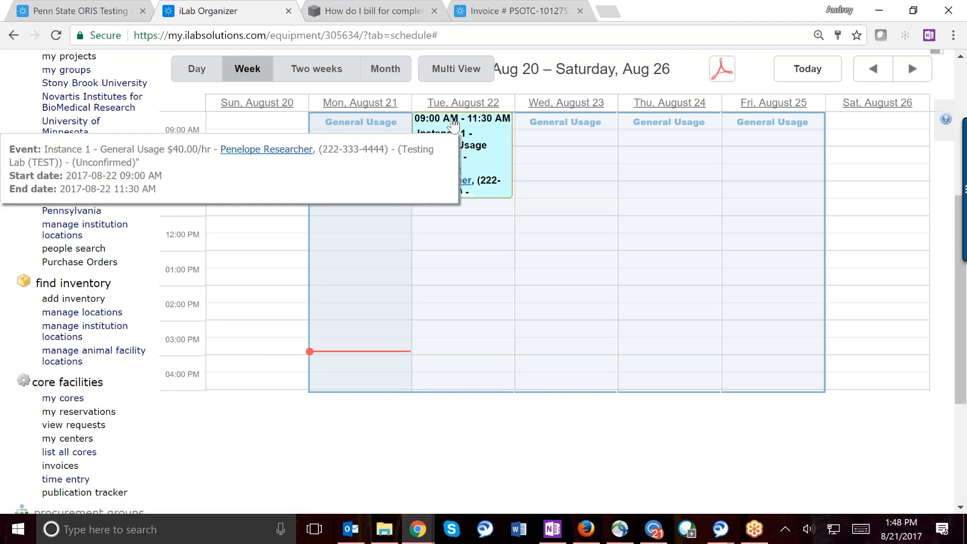
left_click_drag(454, 123, 366, 366)
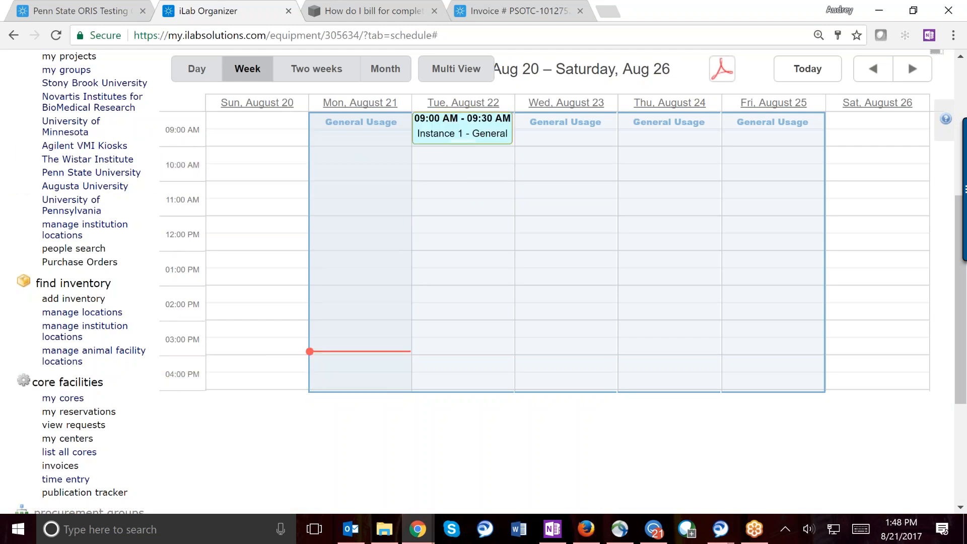
scroll(908, 339, "up", 5)
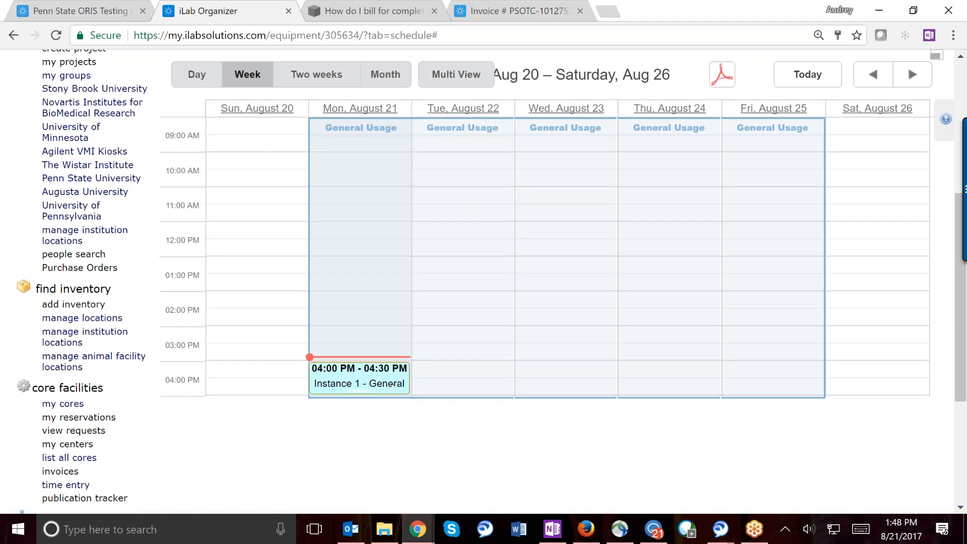
- Return to the core's equipment list, open the equipment kiosk page, and start the Big Firey Machine session
left_click(659, 178)
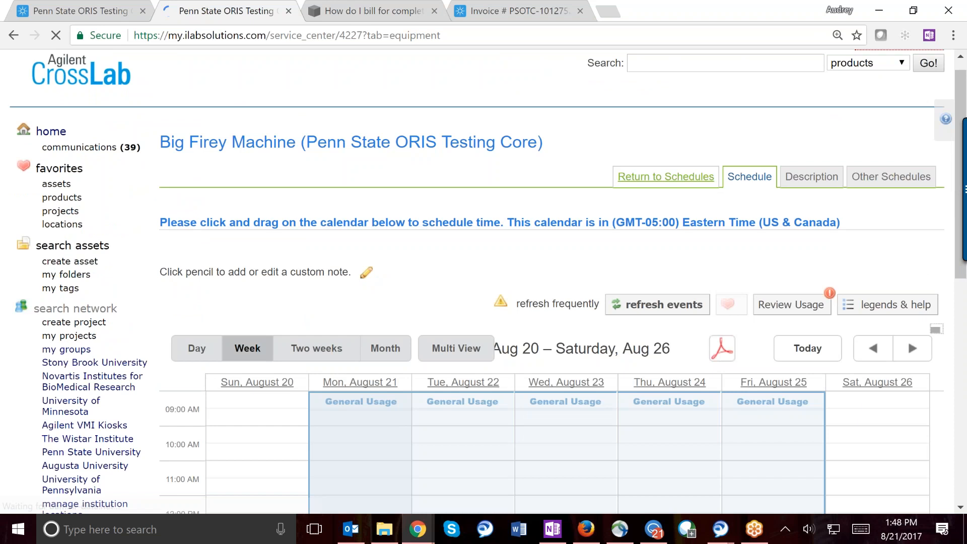
left_click(915, 320)
left_click(844, 434)
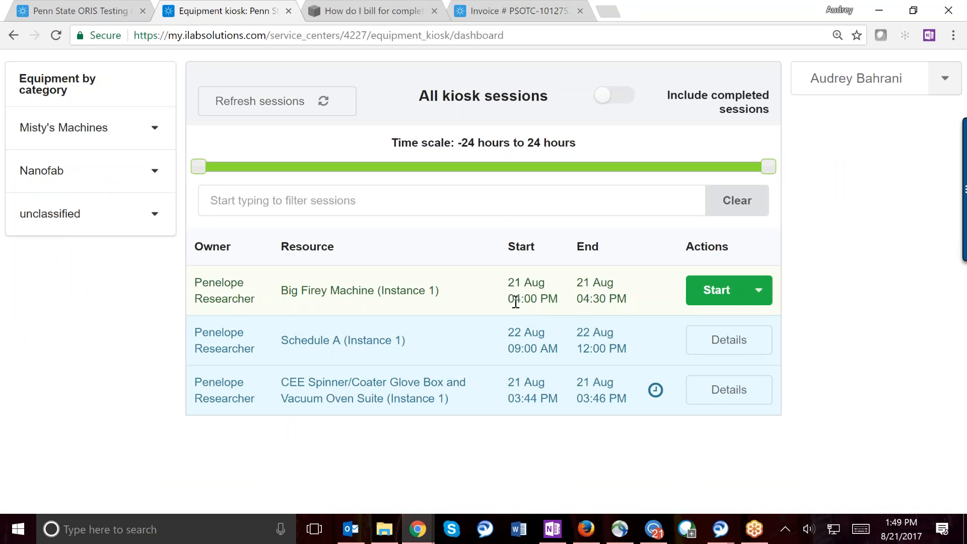
left_click(705, 293)
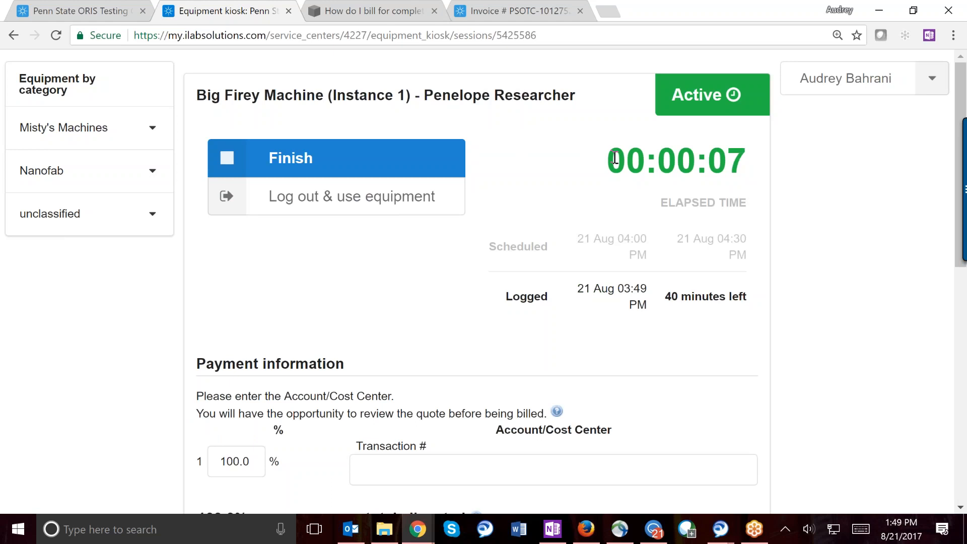
- Go back to the core from the active session and reopen the equipment kiosk page from its equipment schedules
left_click(906, 80)
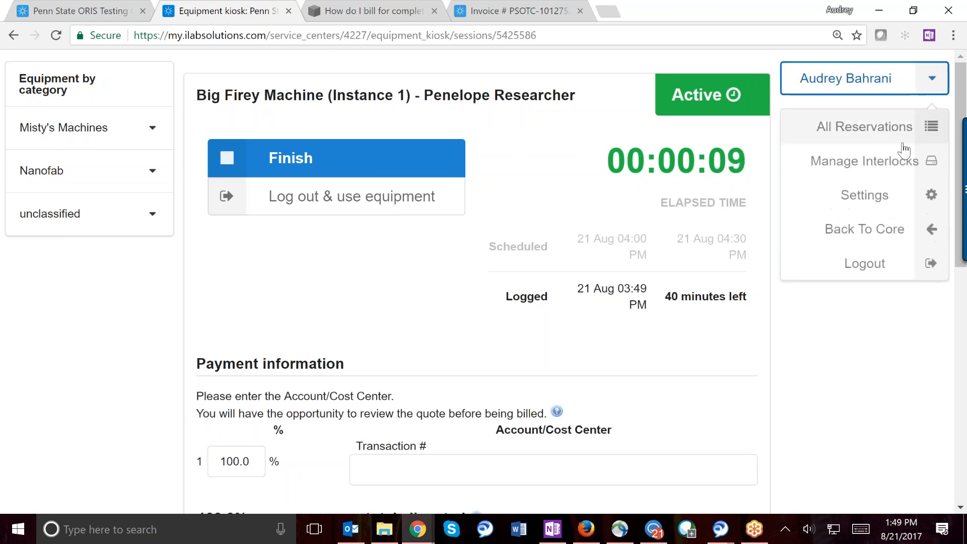
left_click(881, 233)
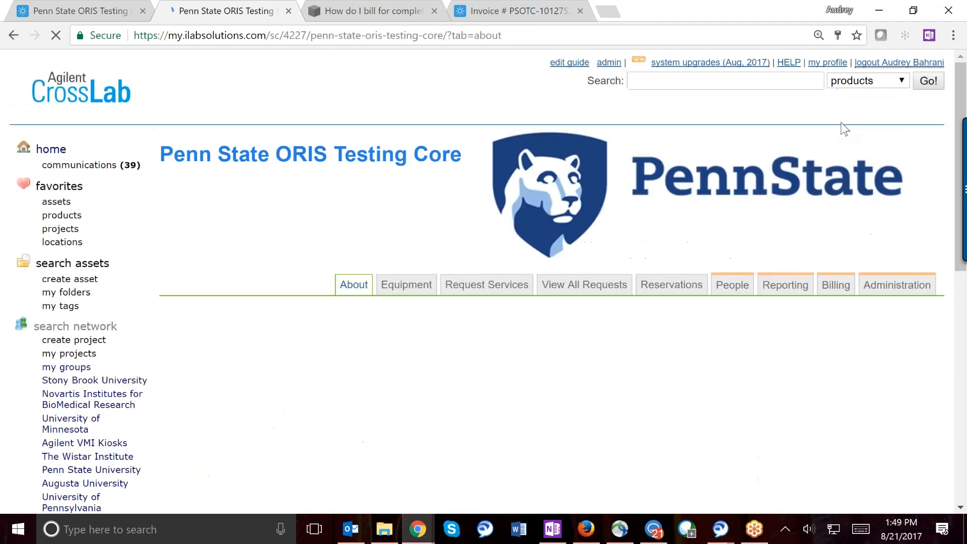
left_click(424, 292)
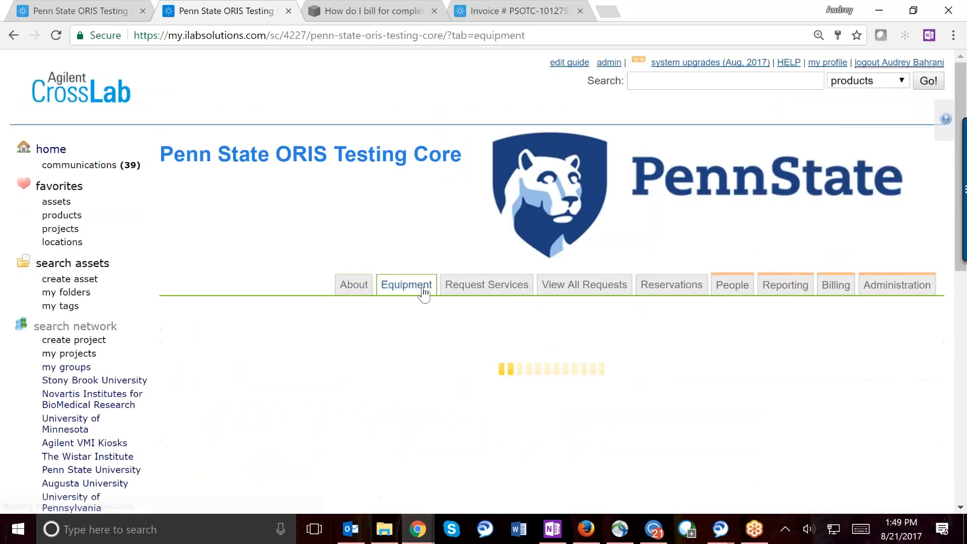
left_click(905, 320)
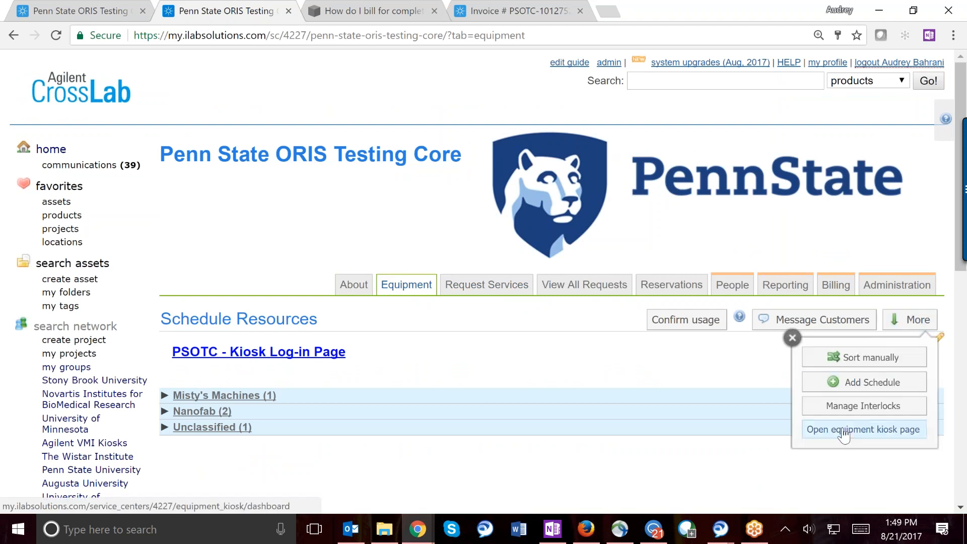
left_click(851, 429)
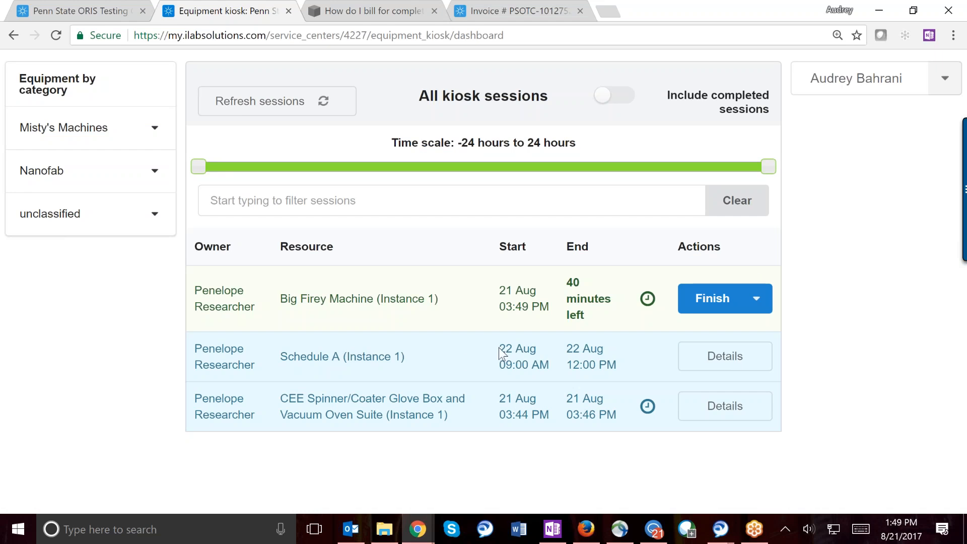
- Examine the times and details of the Schedule A session on 22 Aug, then return to all kiosk reservations
left_click_drag(498, 348, 619, 360)
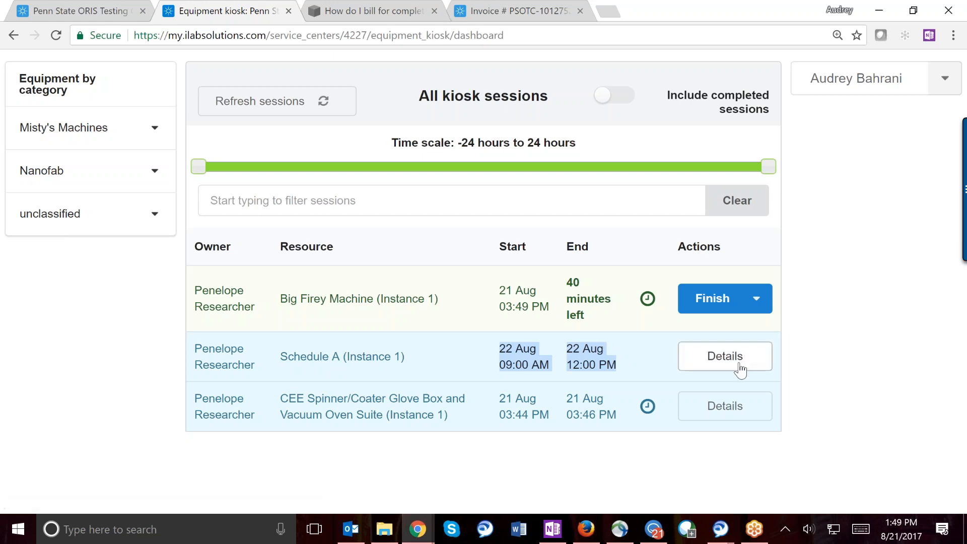
left_click(711, 361)
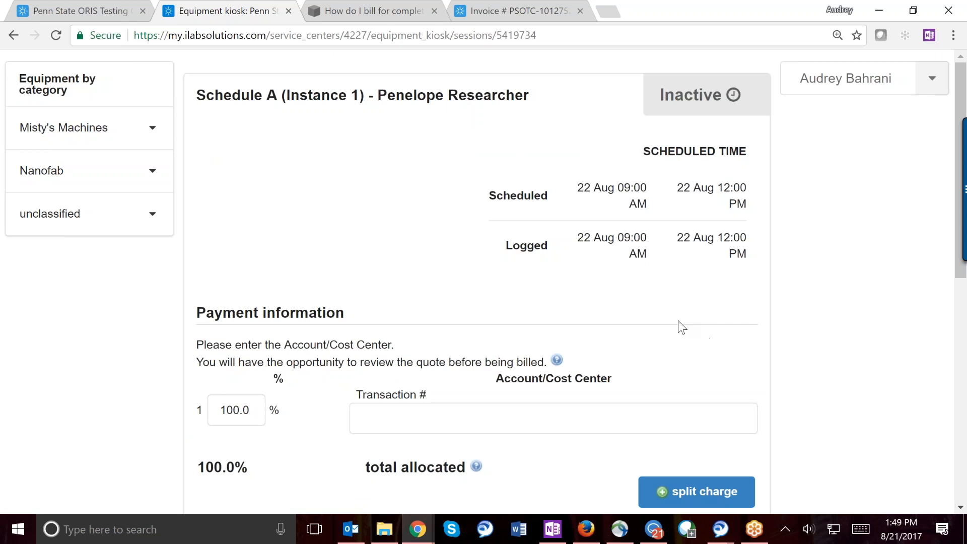
scroll(678, 321, "down", 3)
scroll(678, 320, "up", 4)
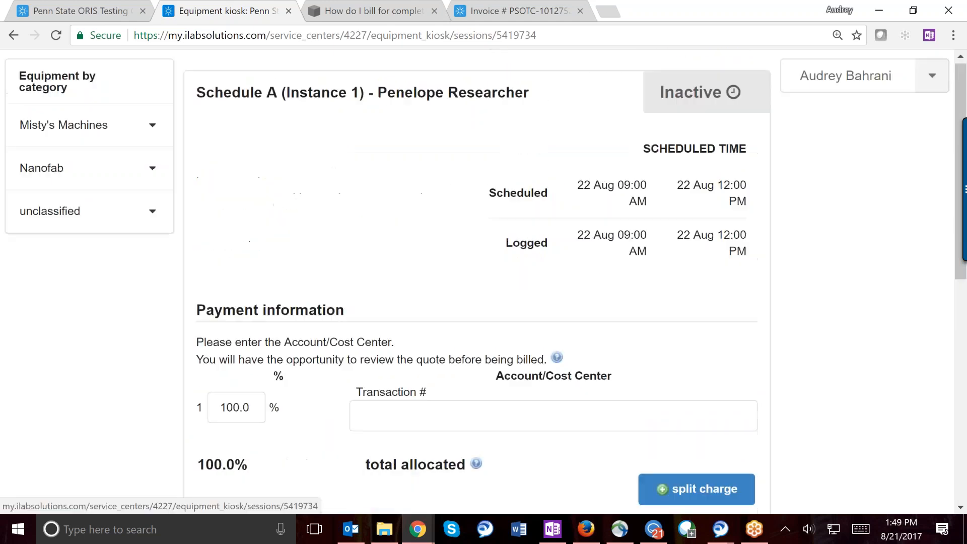
left_click(904, 93)
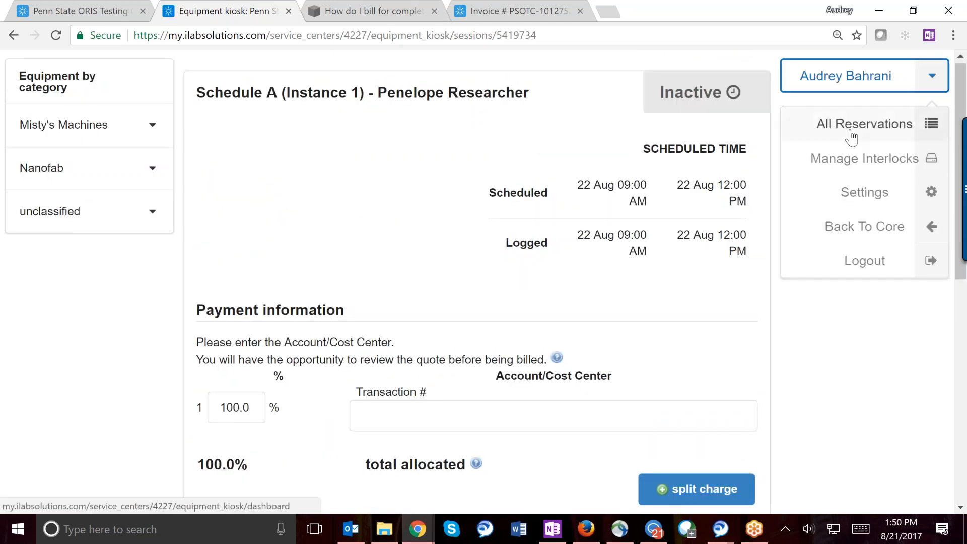
left_click(796, 127)
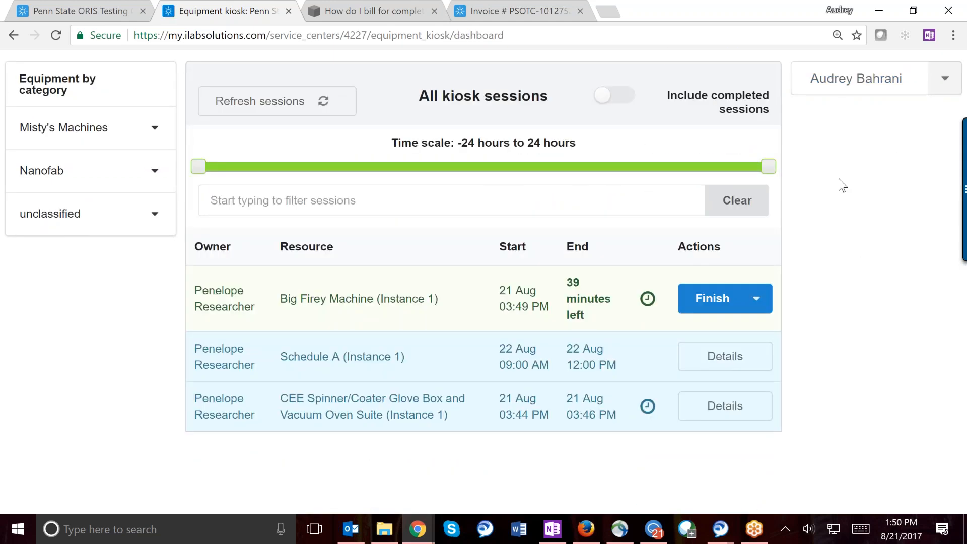